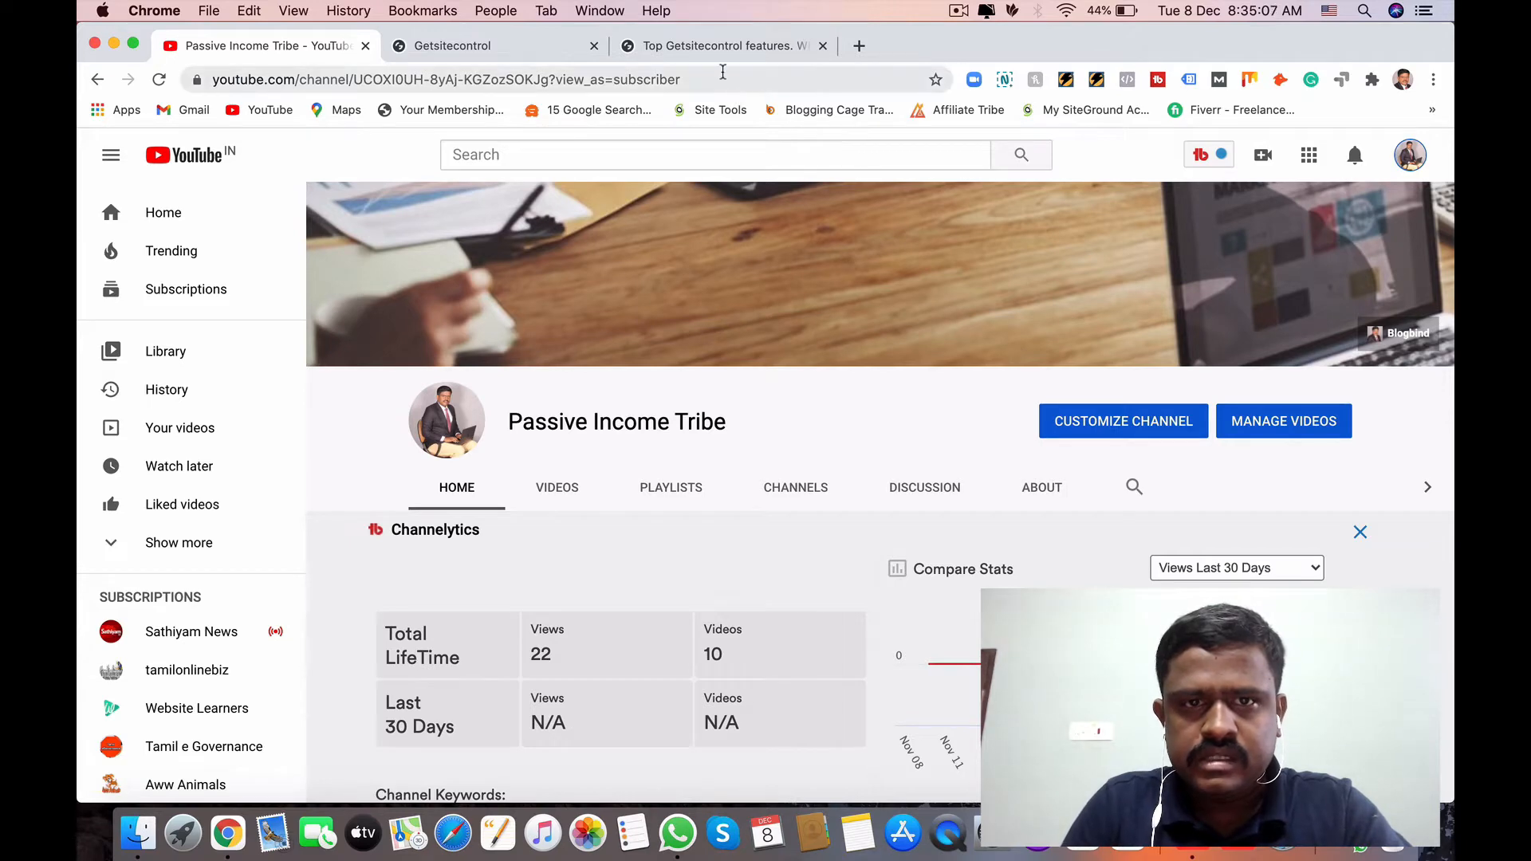
Switch to the Getsitecontrol features page and read the Template gallery and Mobile popups descriptions
left_click(722, 52)
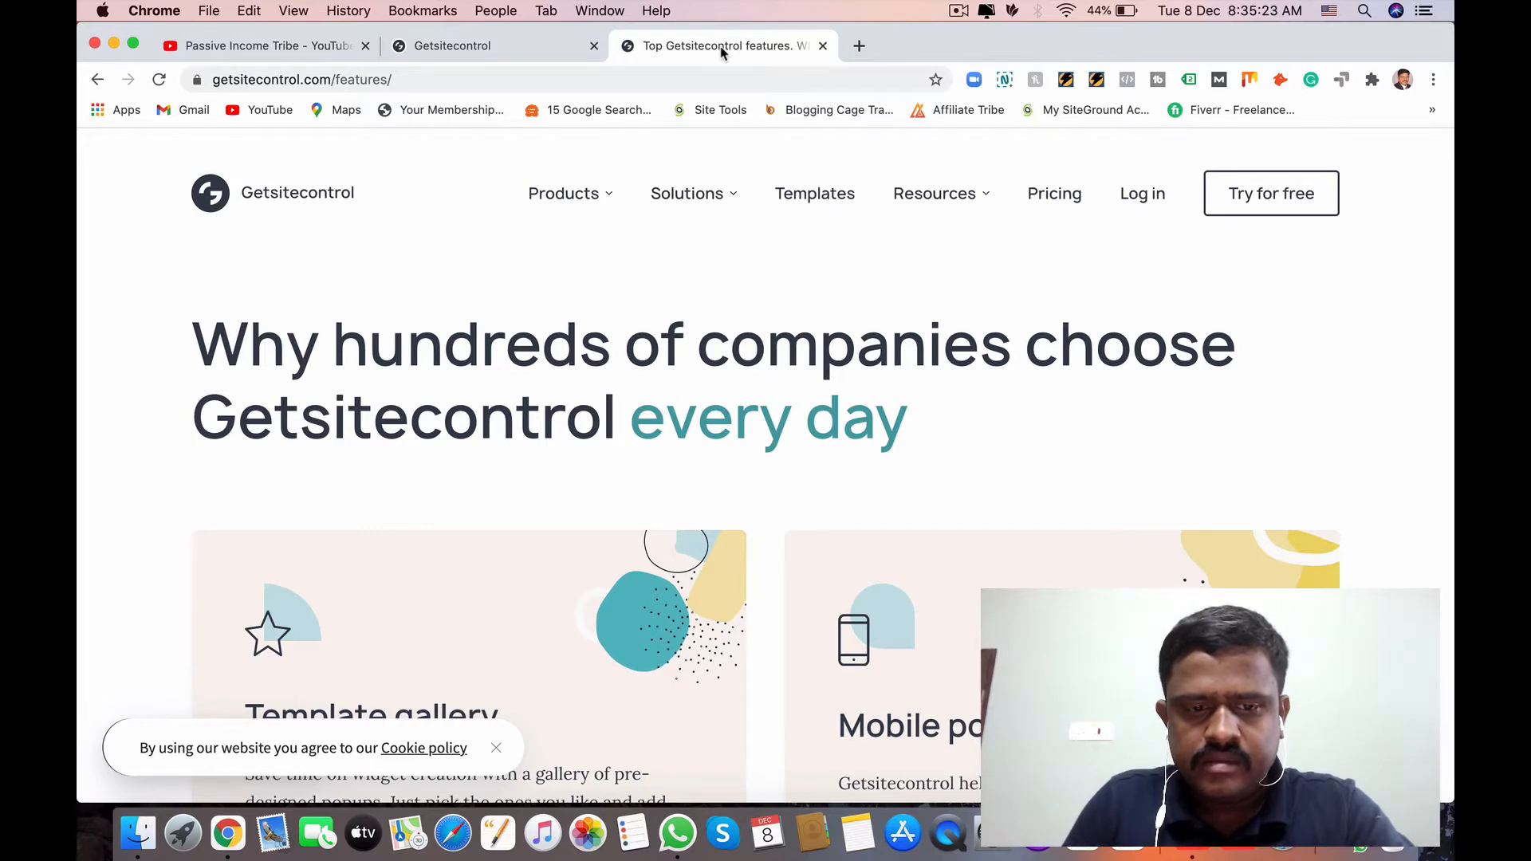
key("Down")
key("Down")
key("Down")
key("Down")
key("Down")
key("Down")
key("Down")
key("Down")
key("Down")
key("Down")
key("Down")
key("Down")
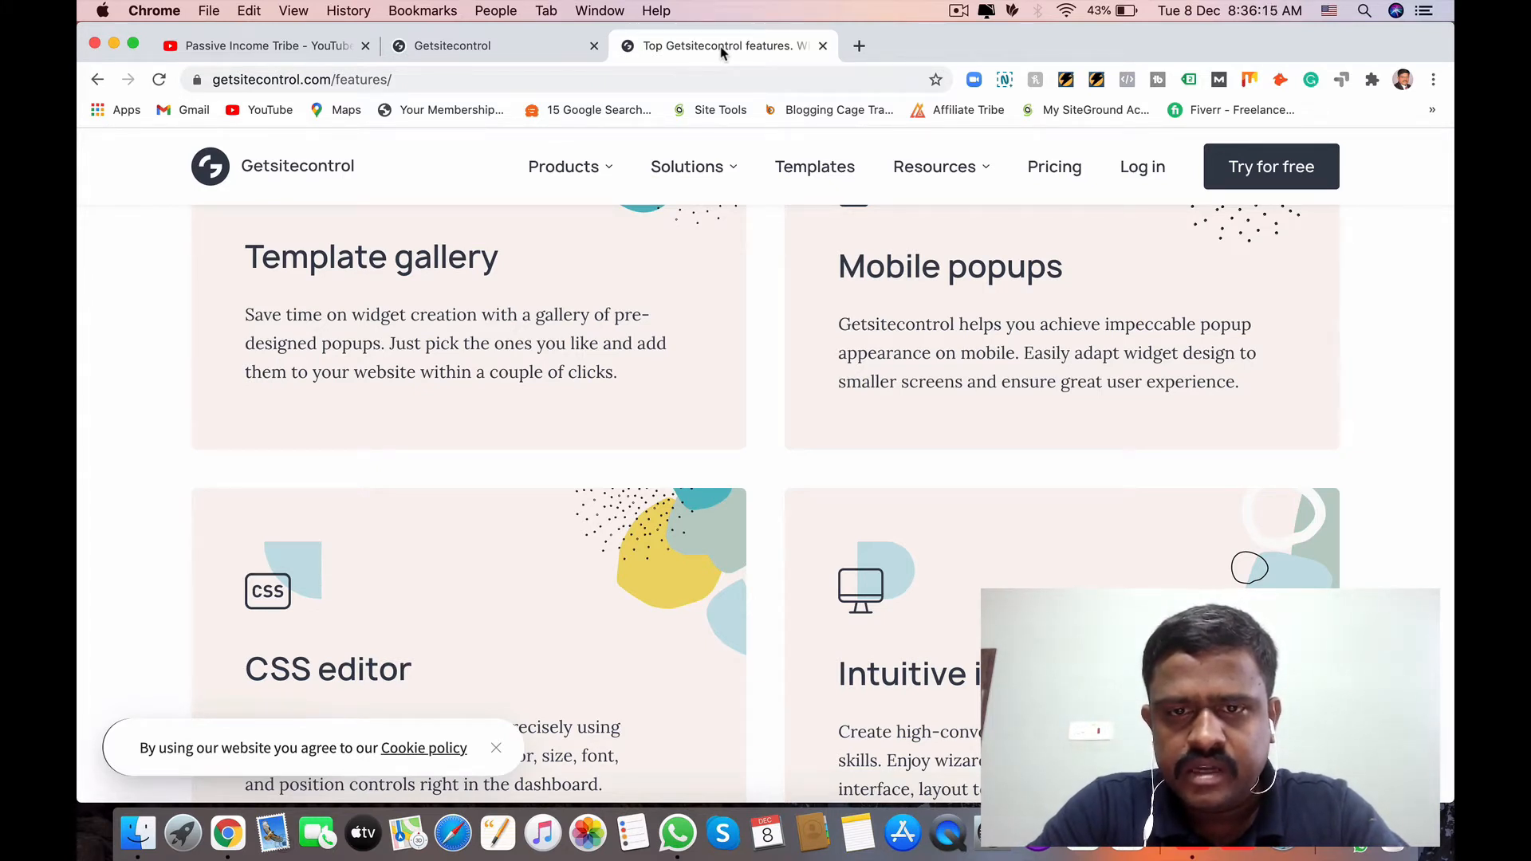
Read the CSS editor and Intuitive interface feature descriptions
key("Down")
key("Down")
key("Down")
key("Down")
key("Down")
key("Down")
key("Down")
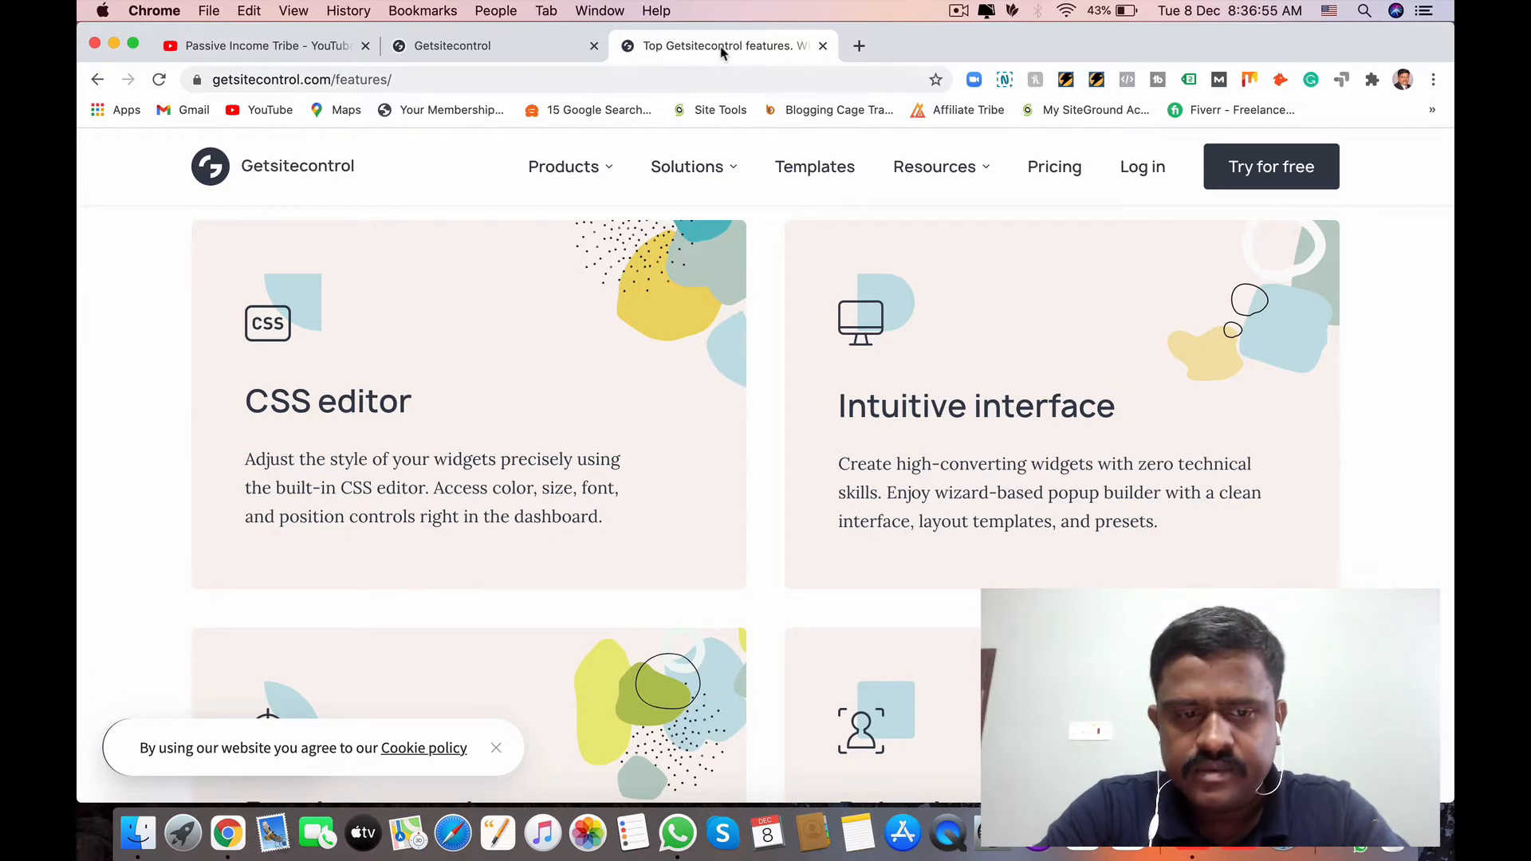
Read the Precise targeting and Behavior triggers feature descriptions
key("Down")
key("Down")
key("Down")
key("Down")
key("Down")
key("Down")
key("Down")
key("Down")
key("Down")
key("Down")
key("Down")
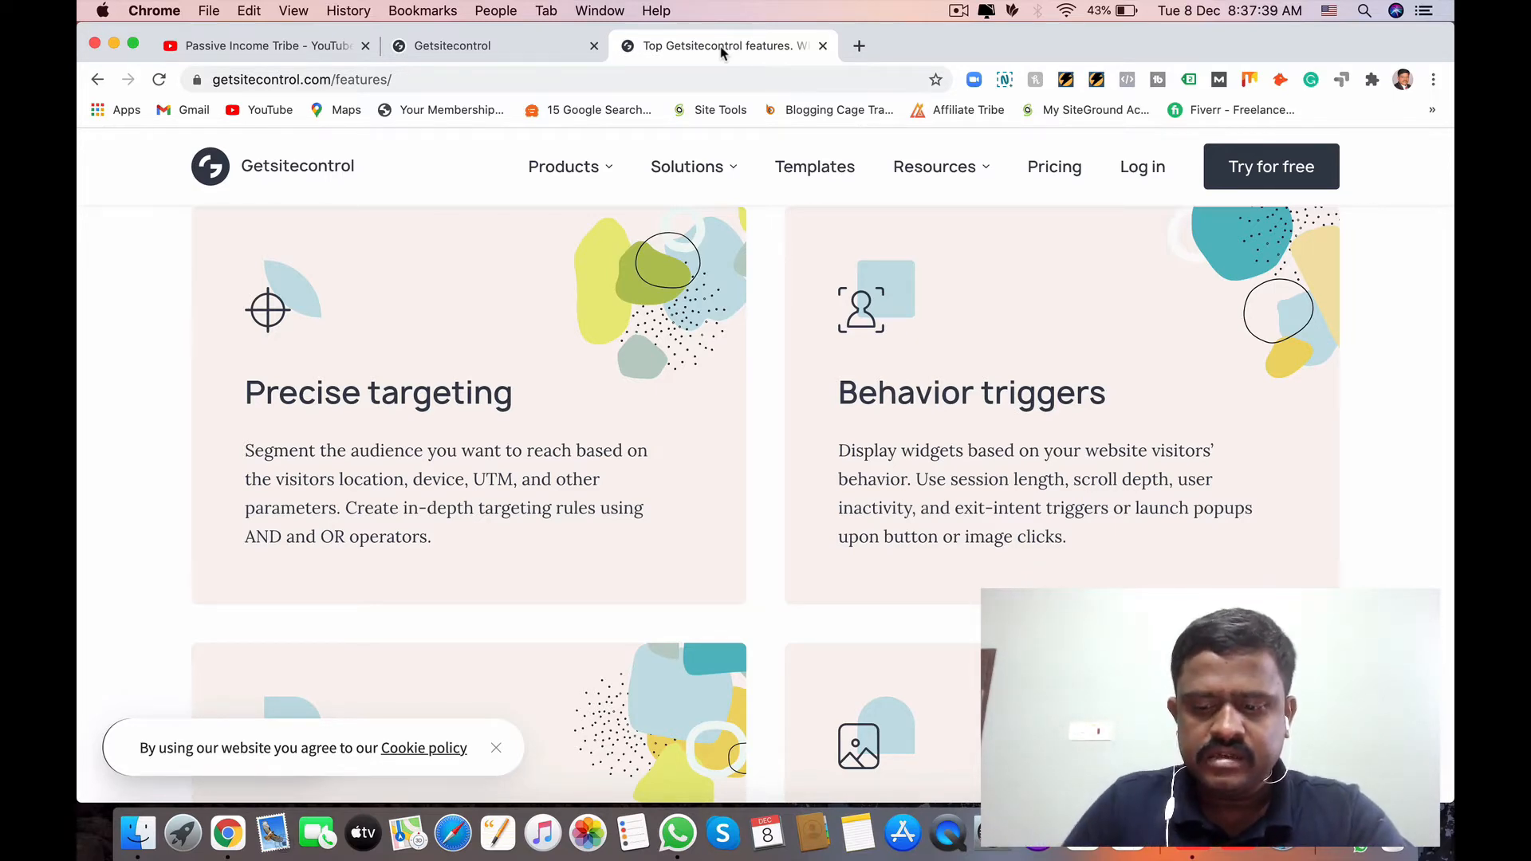
Read the feature descriptions from Widget API and Picture & GIF search through Multi-page widgets and Branding-free popups
scroll(722, 52, "down", 5)
scroll(722, 52, "down", 3)
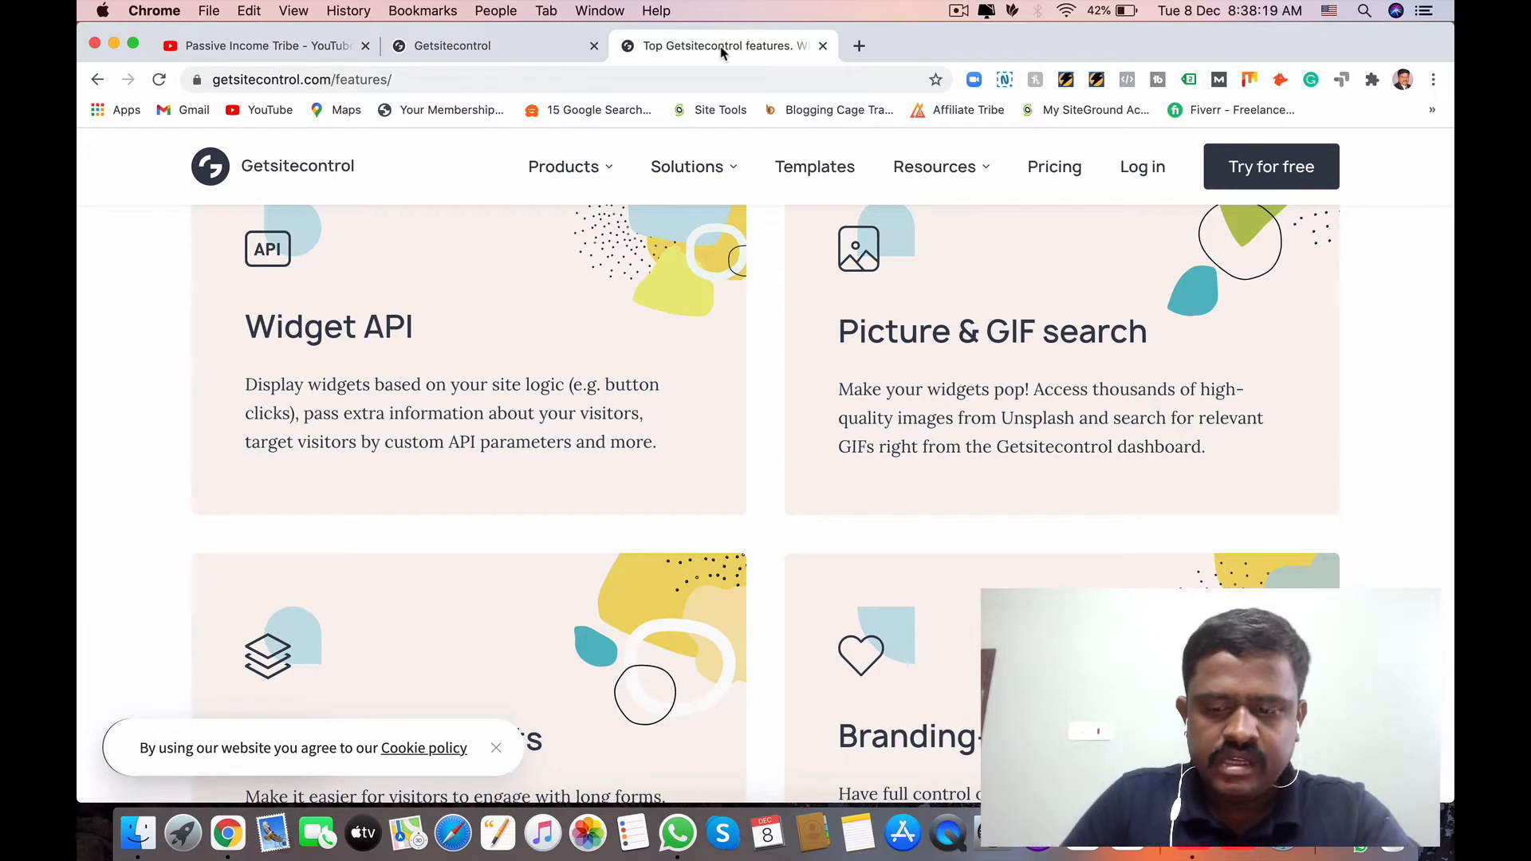
key("Down")
key("Down")
key("Down")
key("Down")
key("Down")
key("Down")
key("Down")
key("Down")
key("Down")
key("Down")
key("Down")
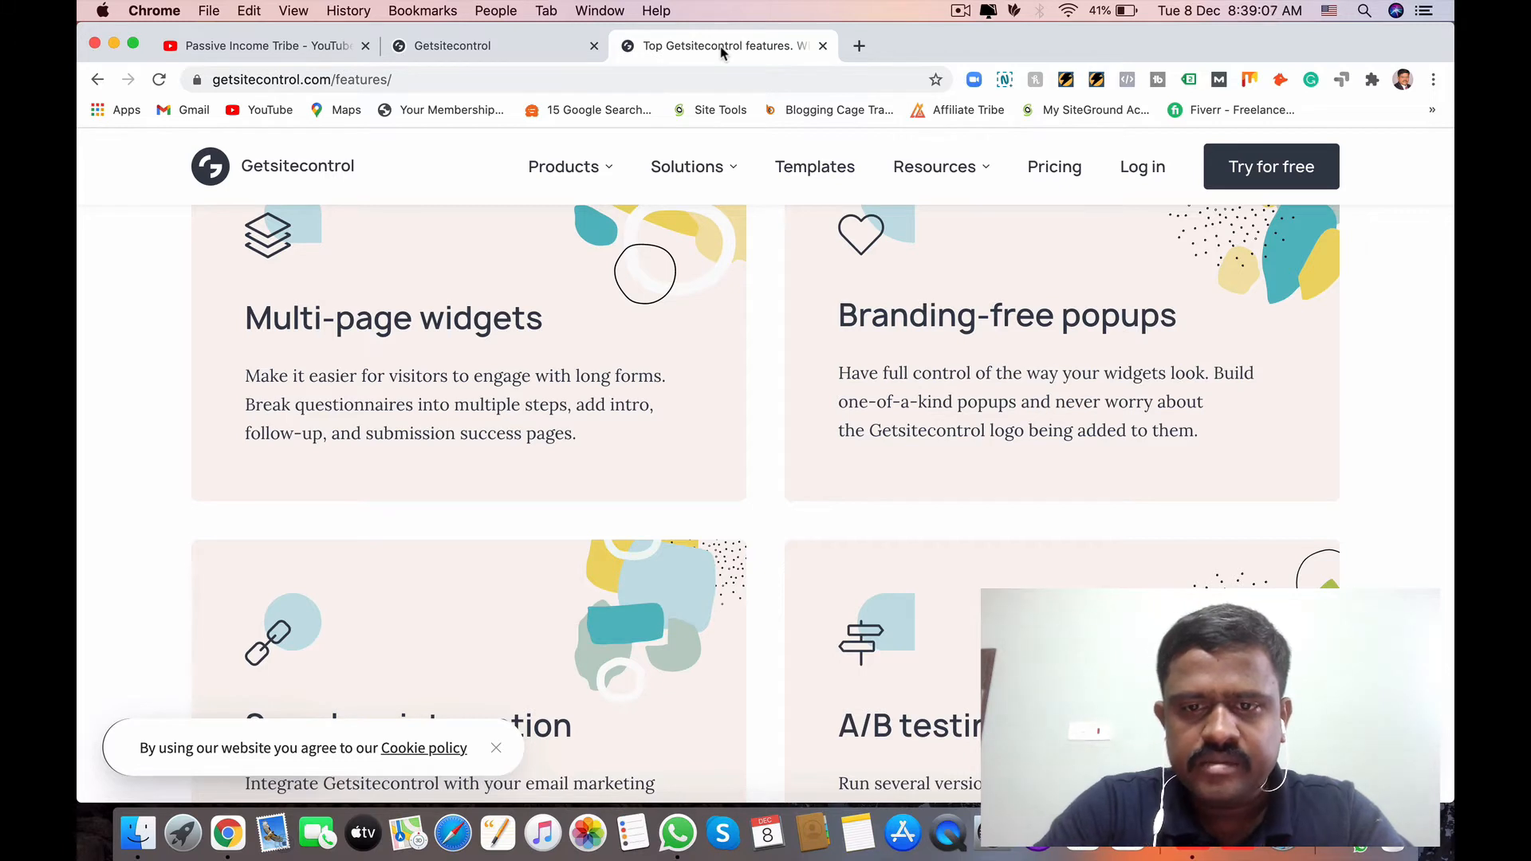
Read the Seamless integration and A/B testing feature descriptions
key("Down")
key("Down")
key("Down")
key("Down")
key("Down")
key("Down")
key("Down")
key("Down")
key("Down")
key("Down")
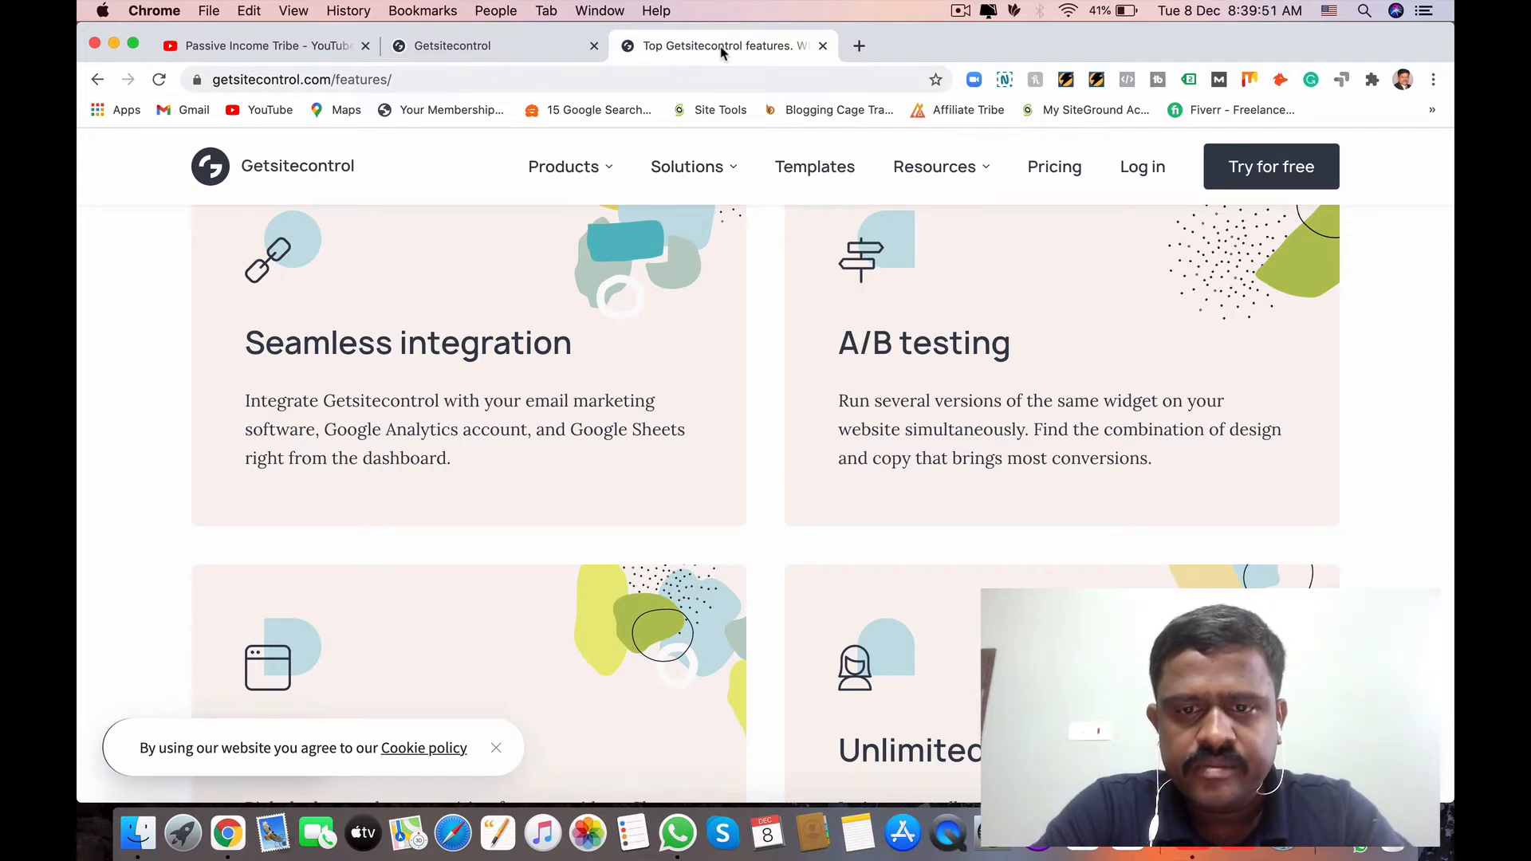
Read the Multiple positions and Unlimited users descriptions and the Start for free section at the end of the features page
key("Down")
key("Down")
key("Down")
key("Down")
key("Down")
key("Down")
key("Down")
key("Down")
key("Down")
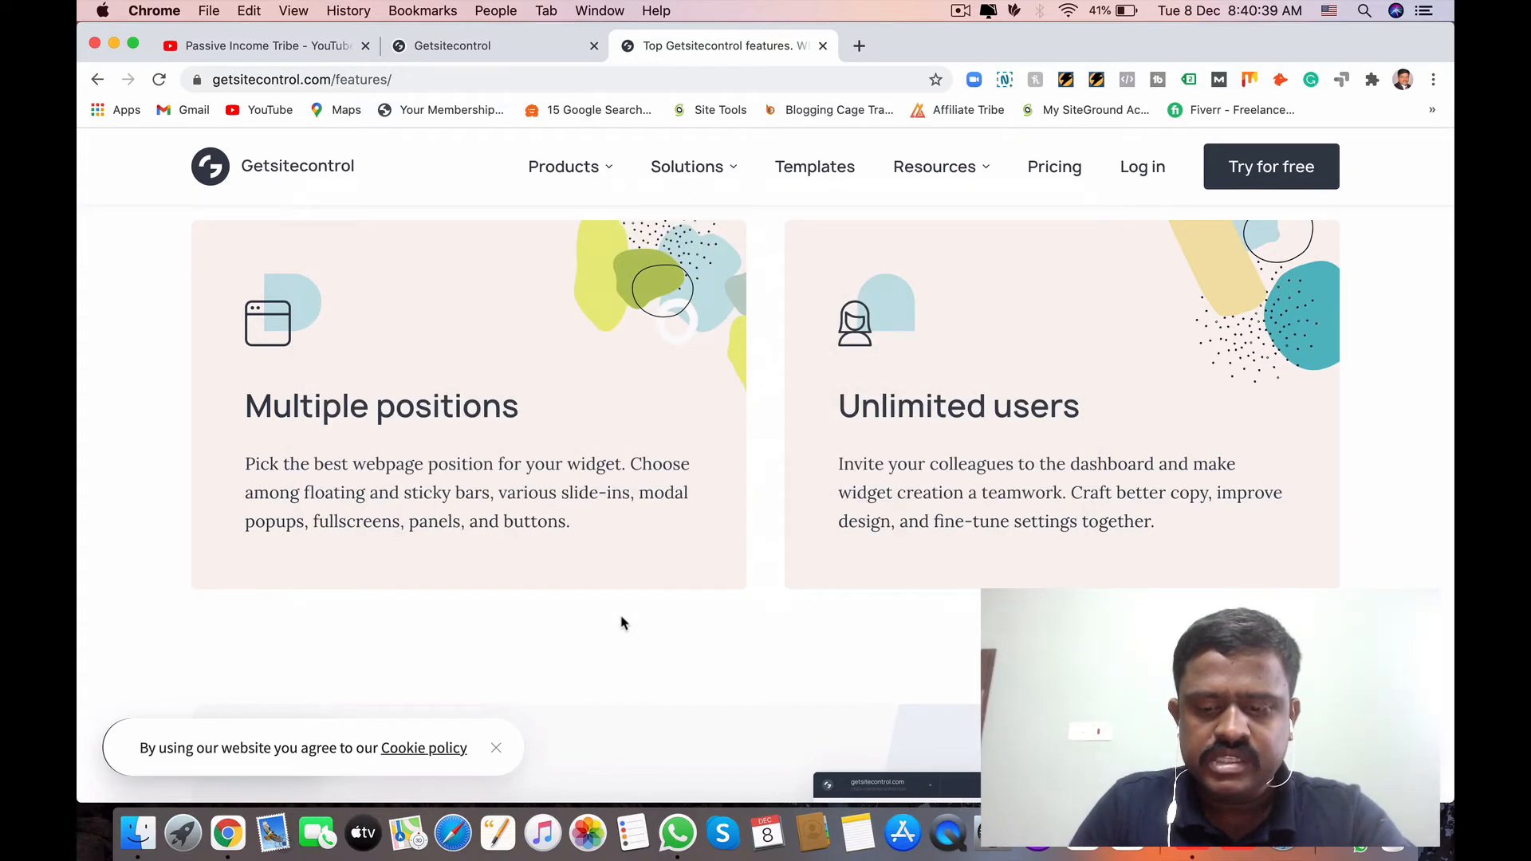
scroll(623, 623, "down", 5)
scroll(623, 623, "down", 3)
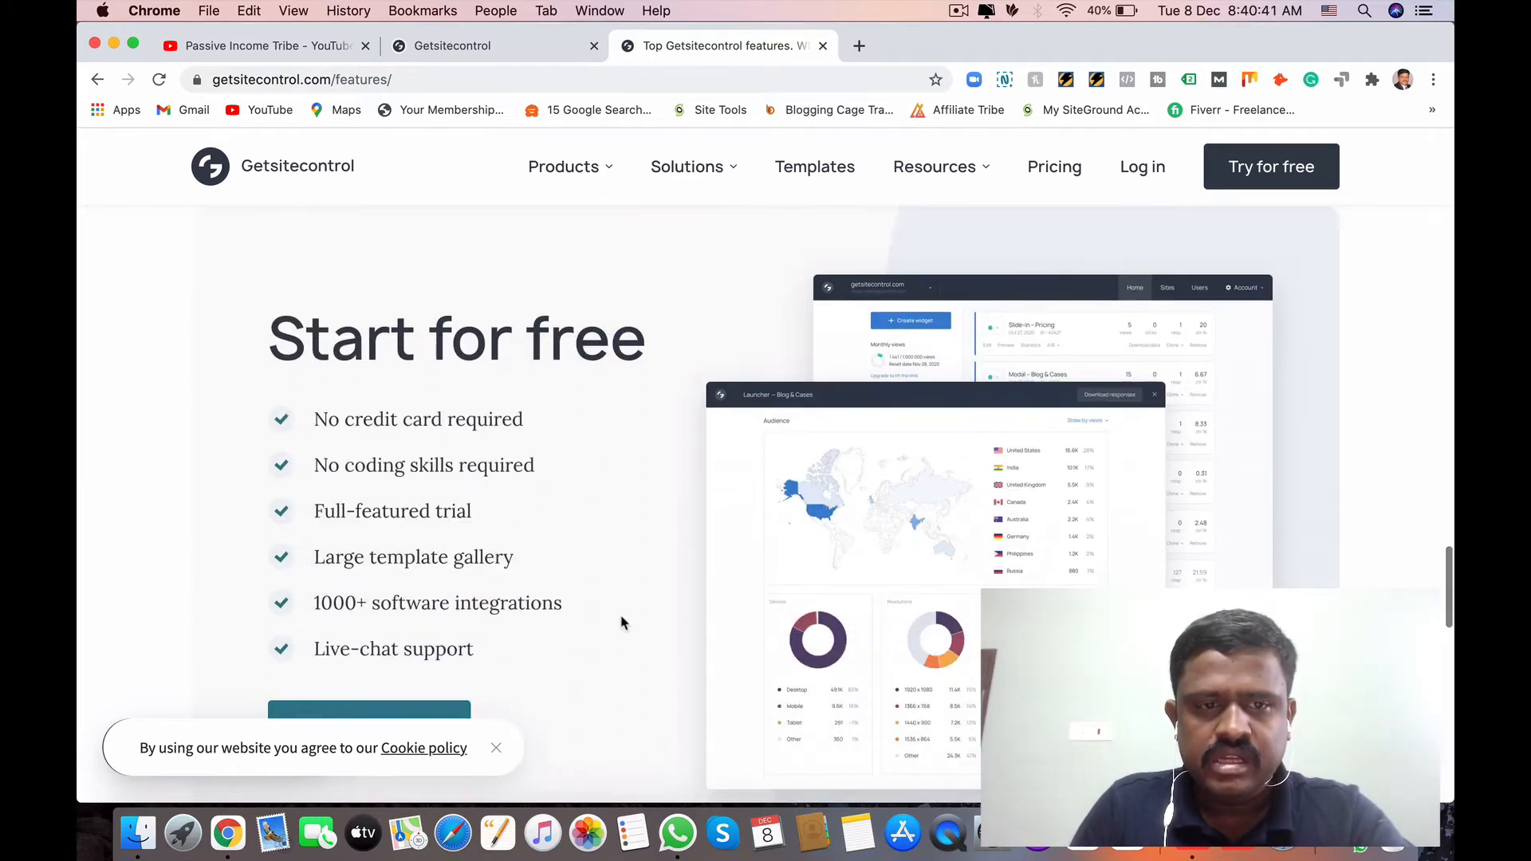
scroll(623, 622, "down", 1)
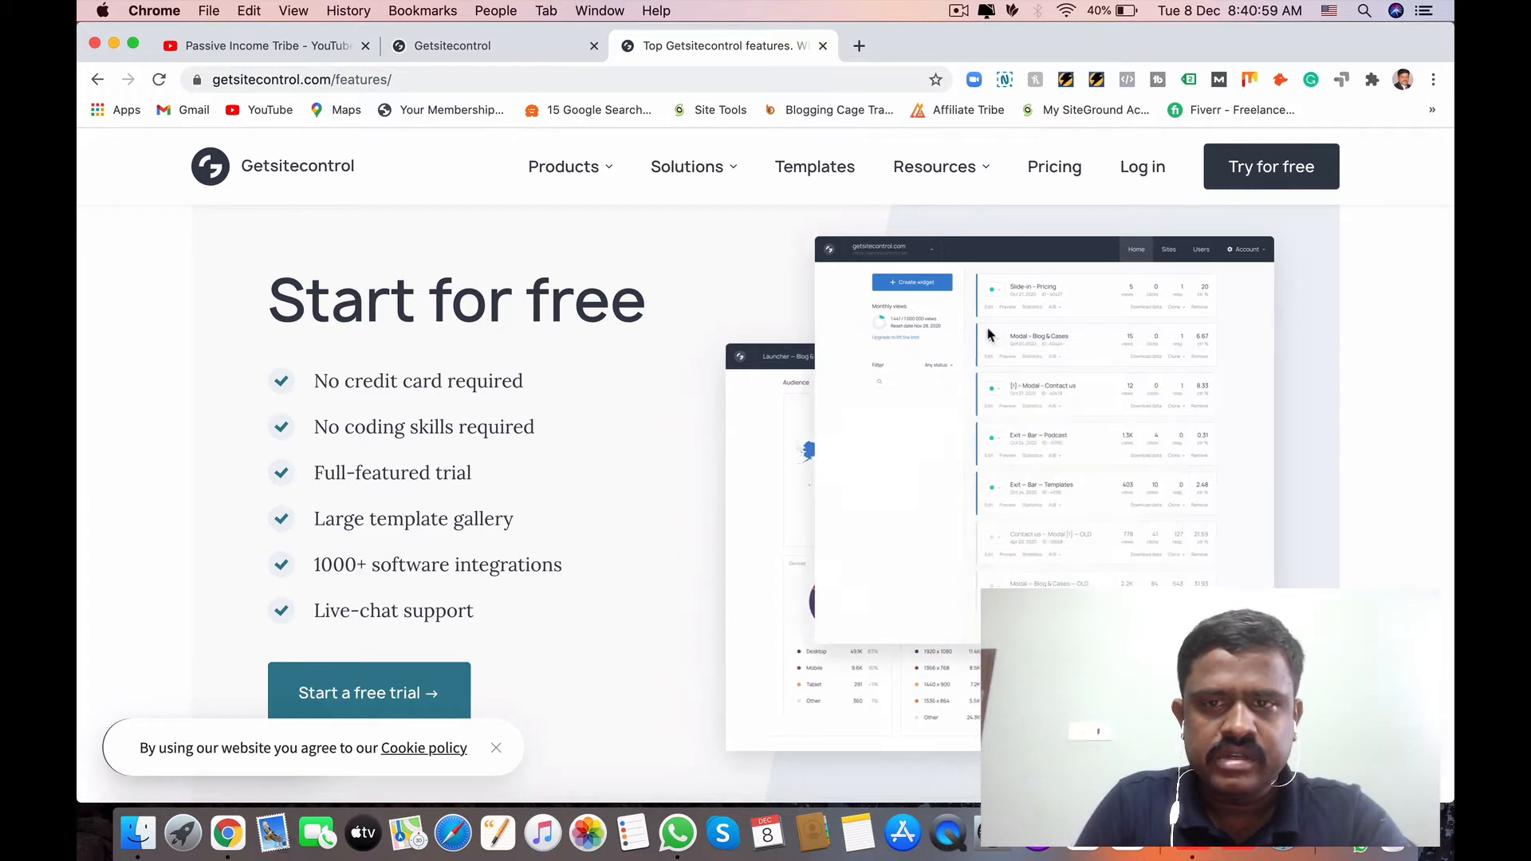
Open the Getsitecontrol pricing page and examine the monthly billing details of the Small, Medium and Large plans
left_click(1143, 168)
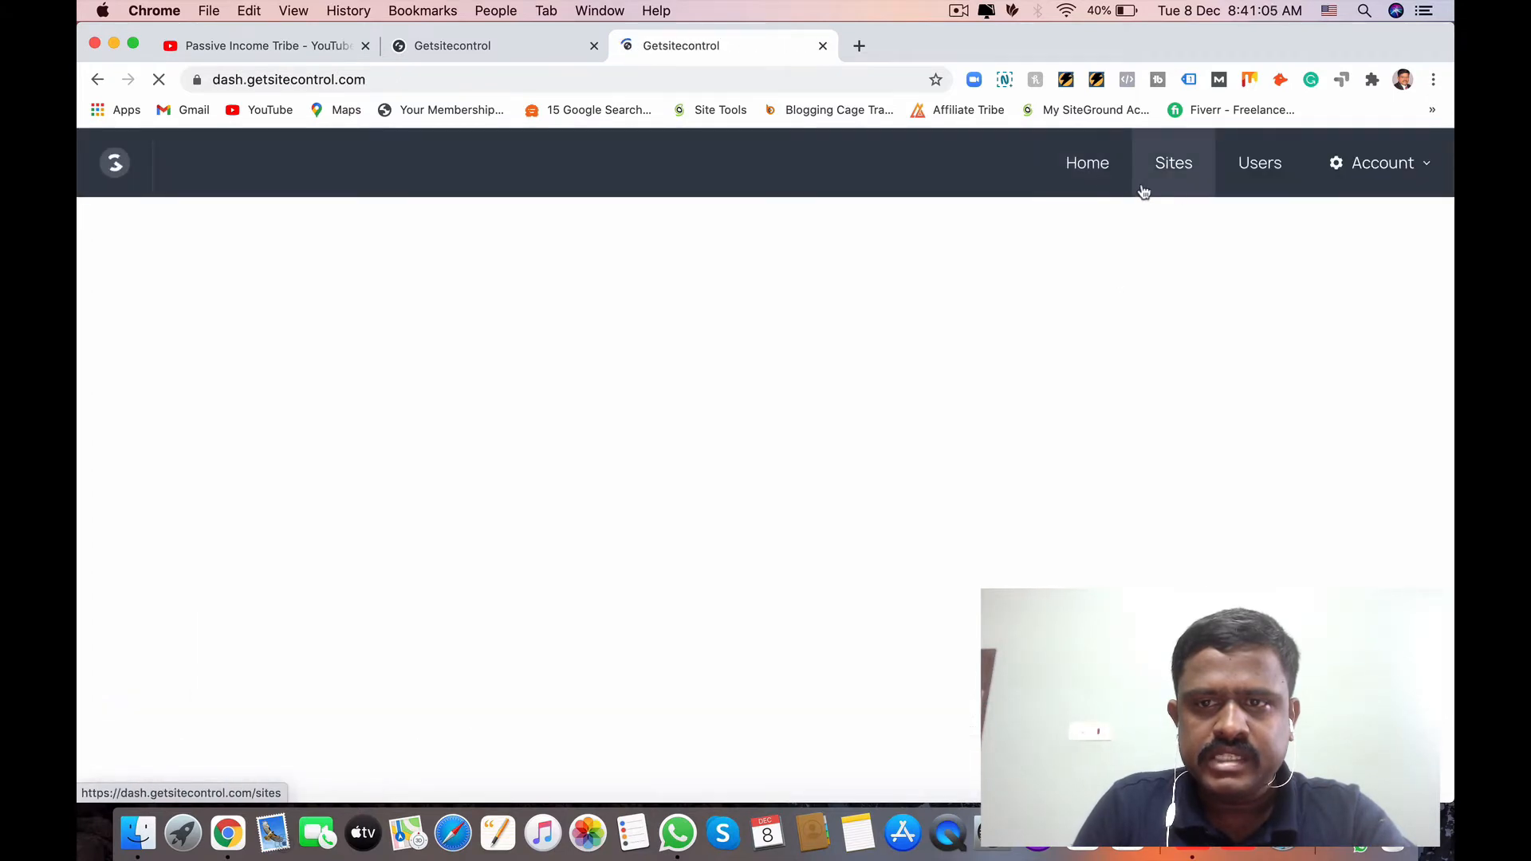
left_click(97, 79)
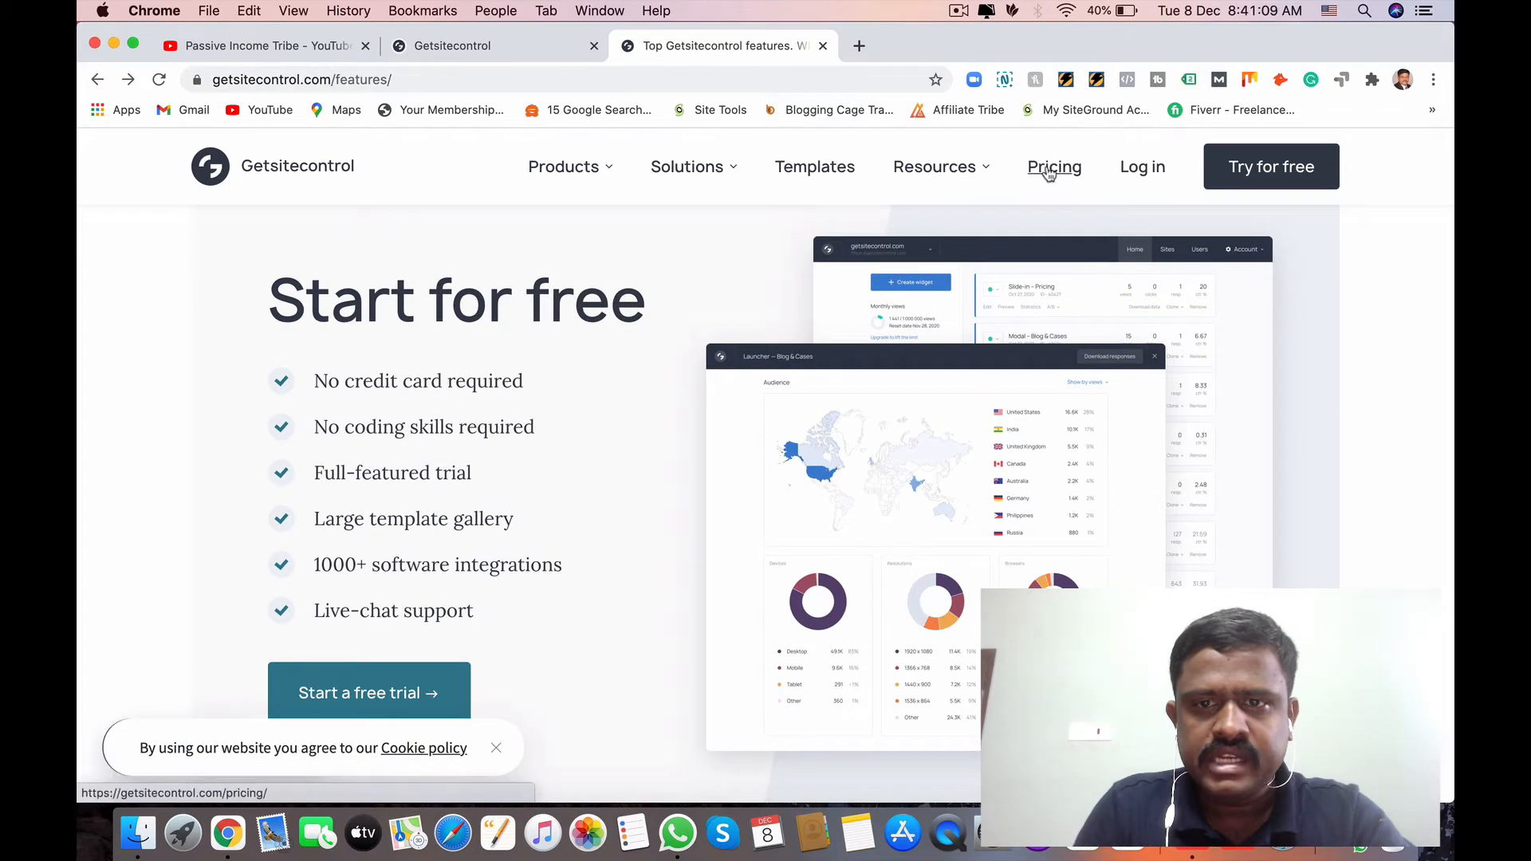
left_click(1049, 174)
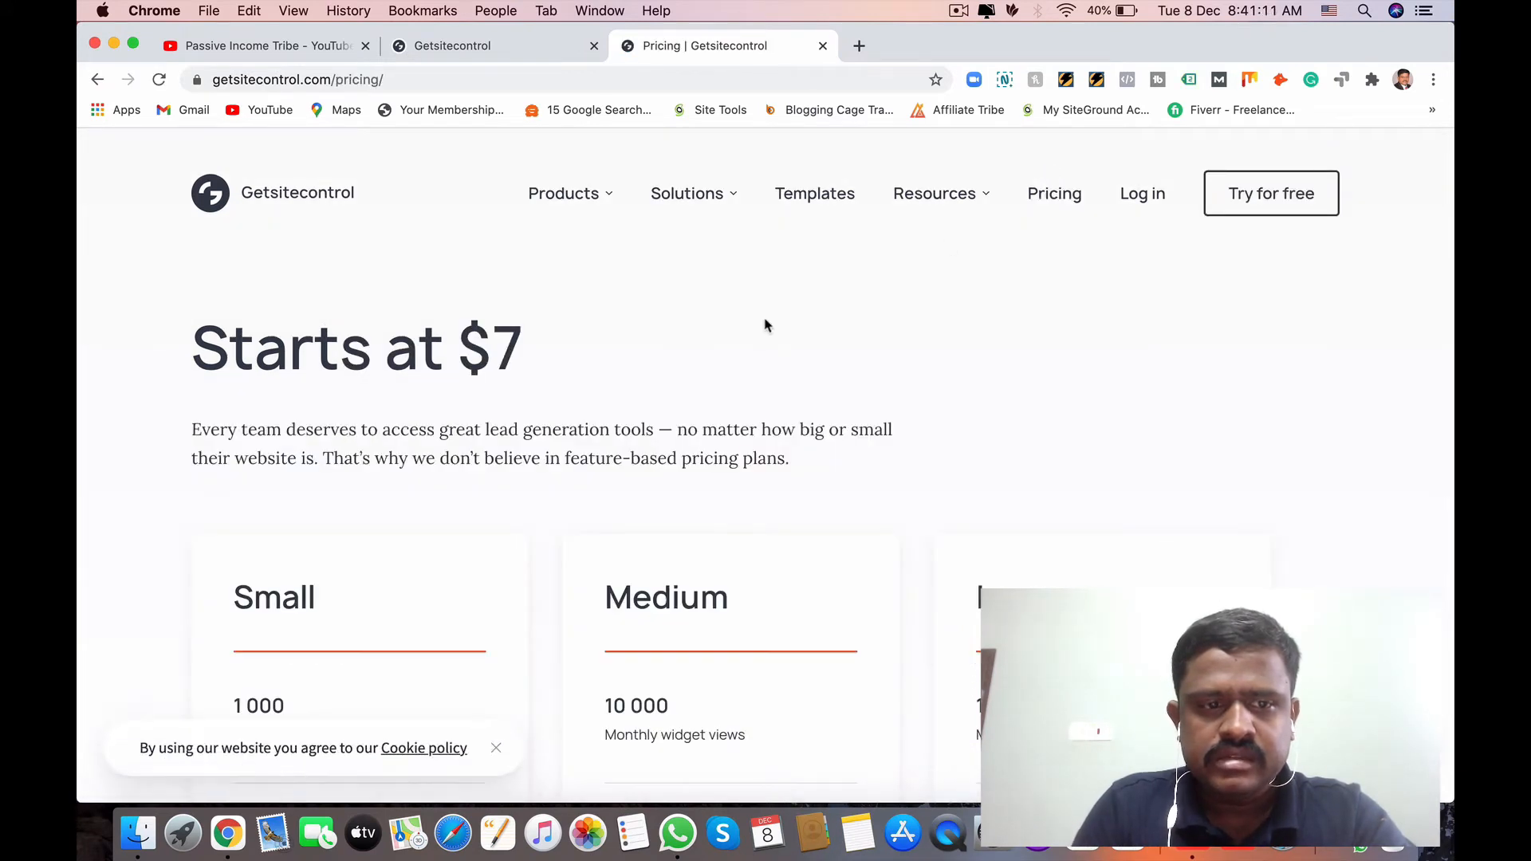
right_click(477, 519)
key("Down")
key("Down")
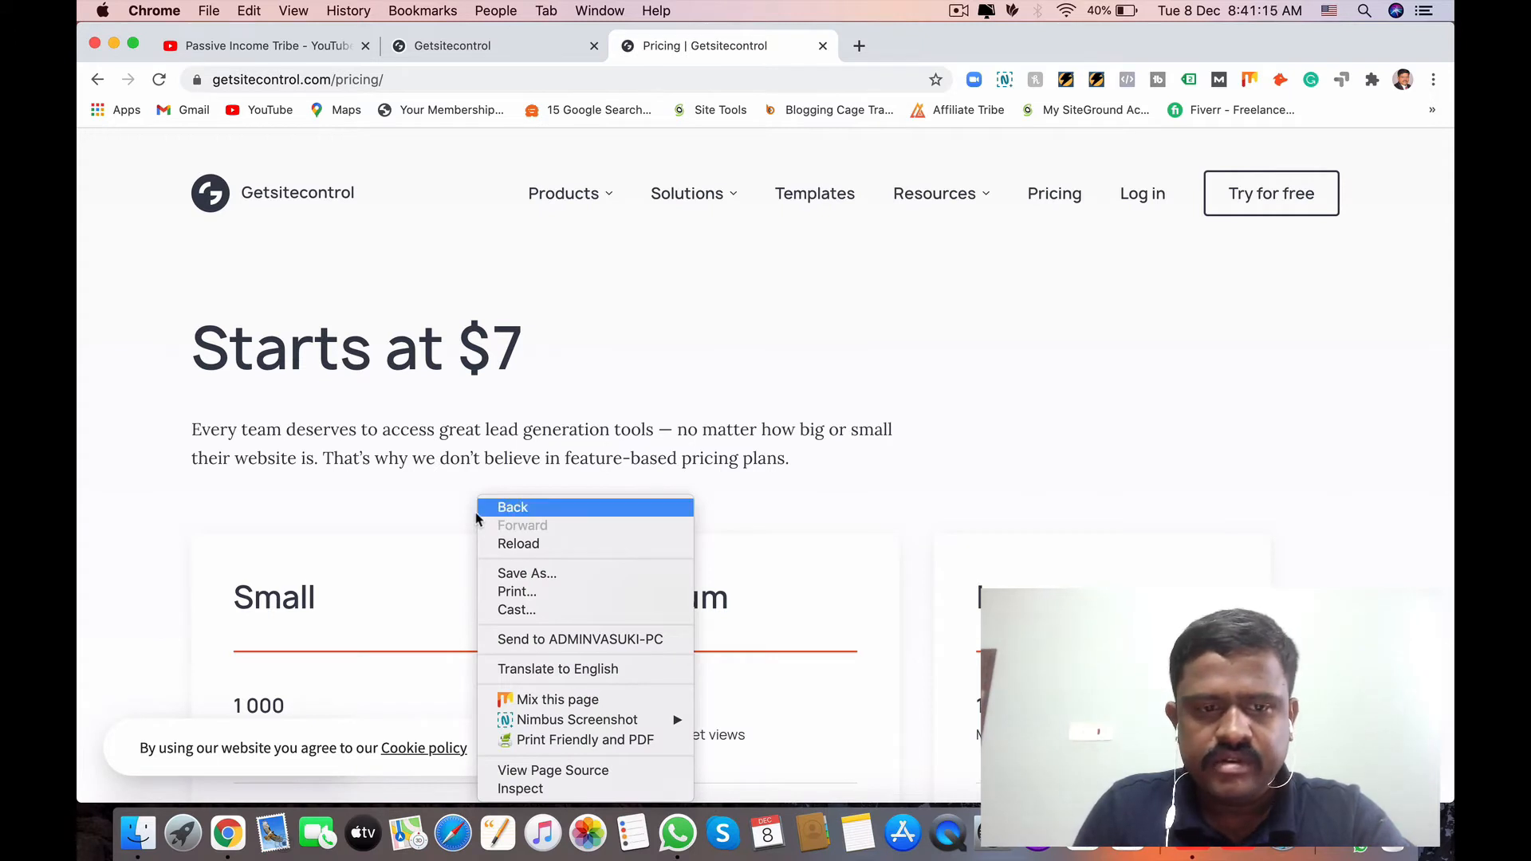
key("Return")
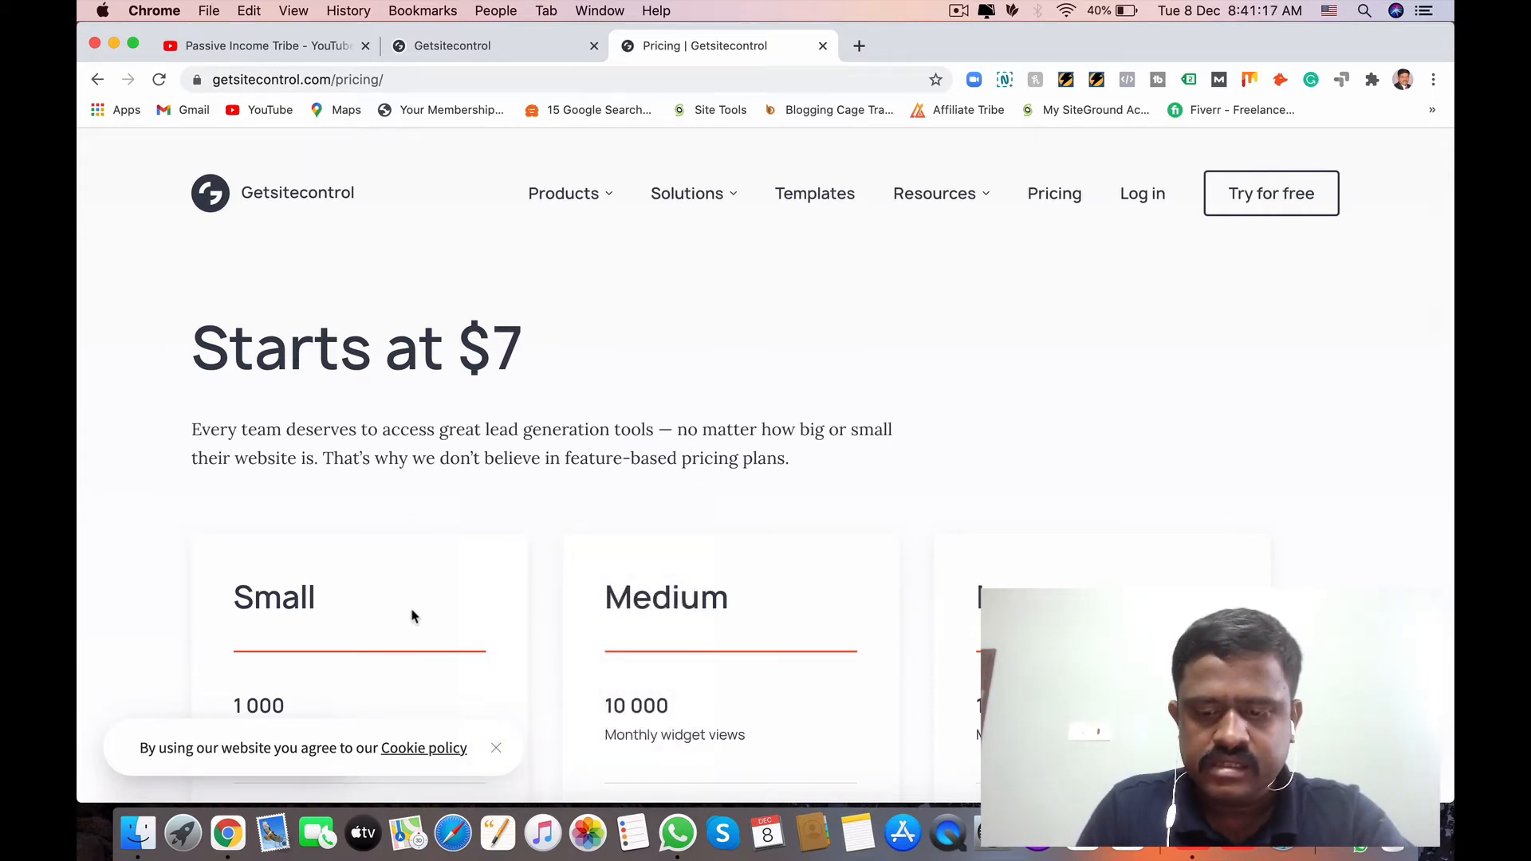
scroll(411, 616, "down", 1)
scroll(411, 615, "down", 5)
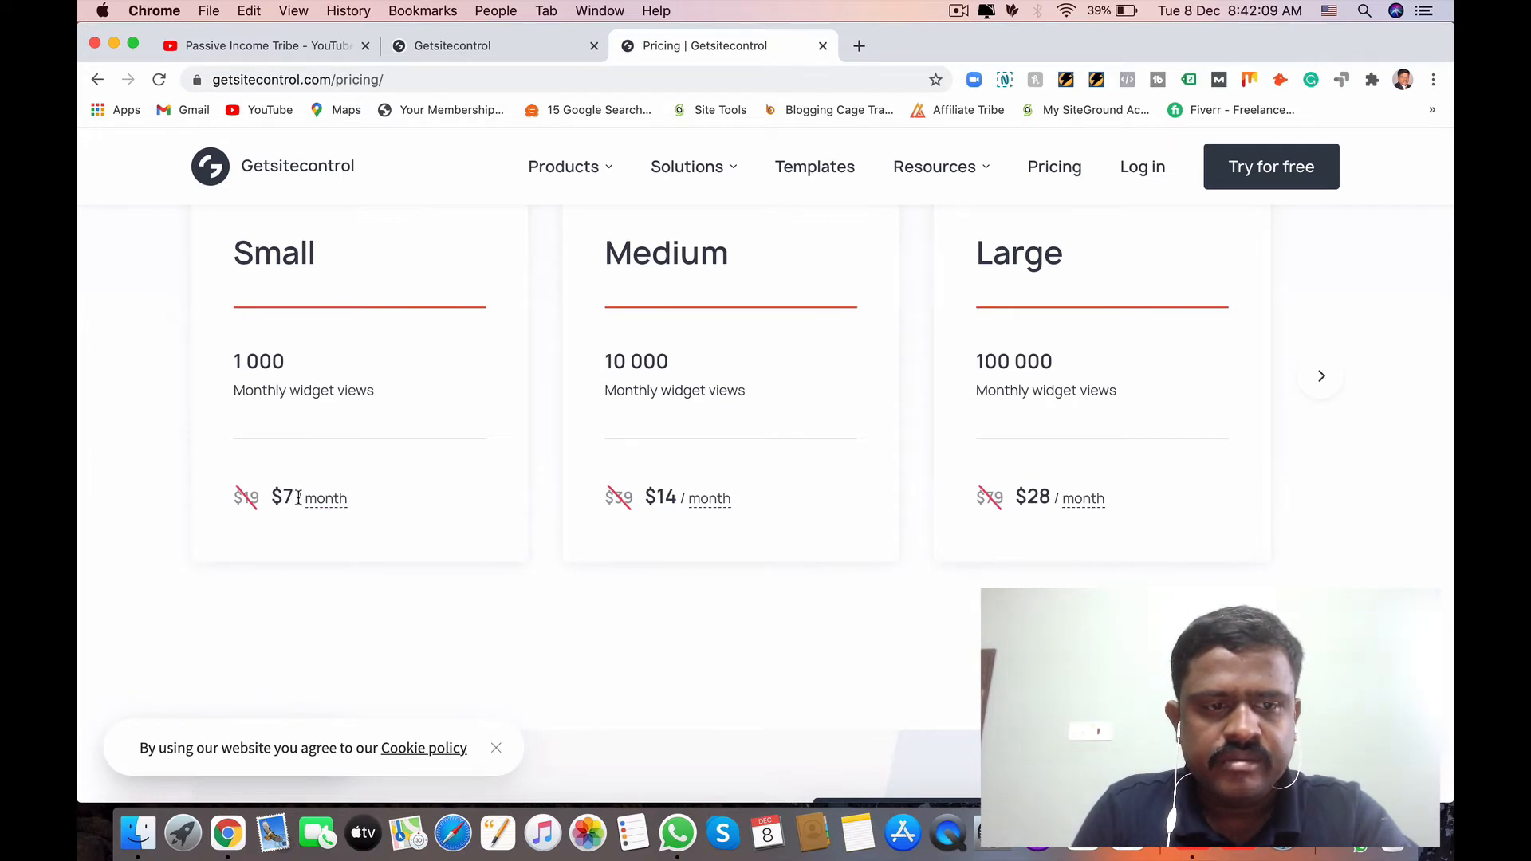
mouse_move(318, 505)
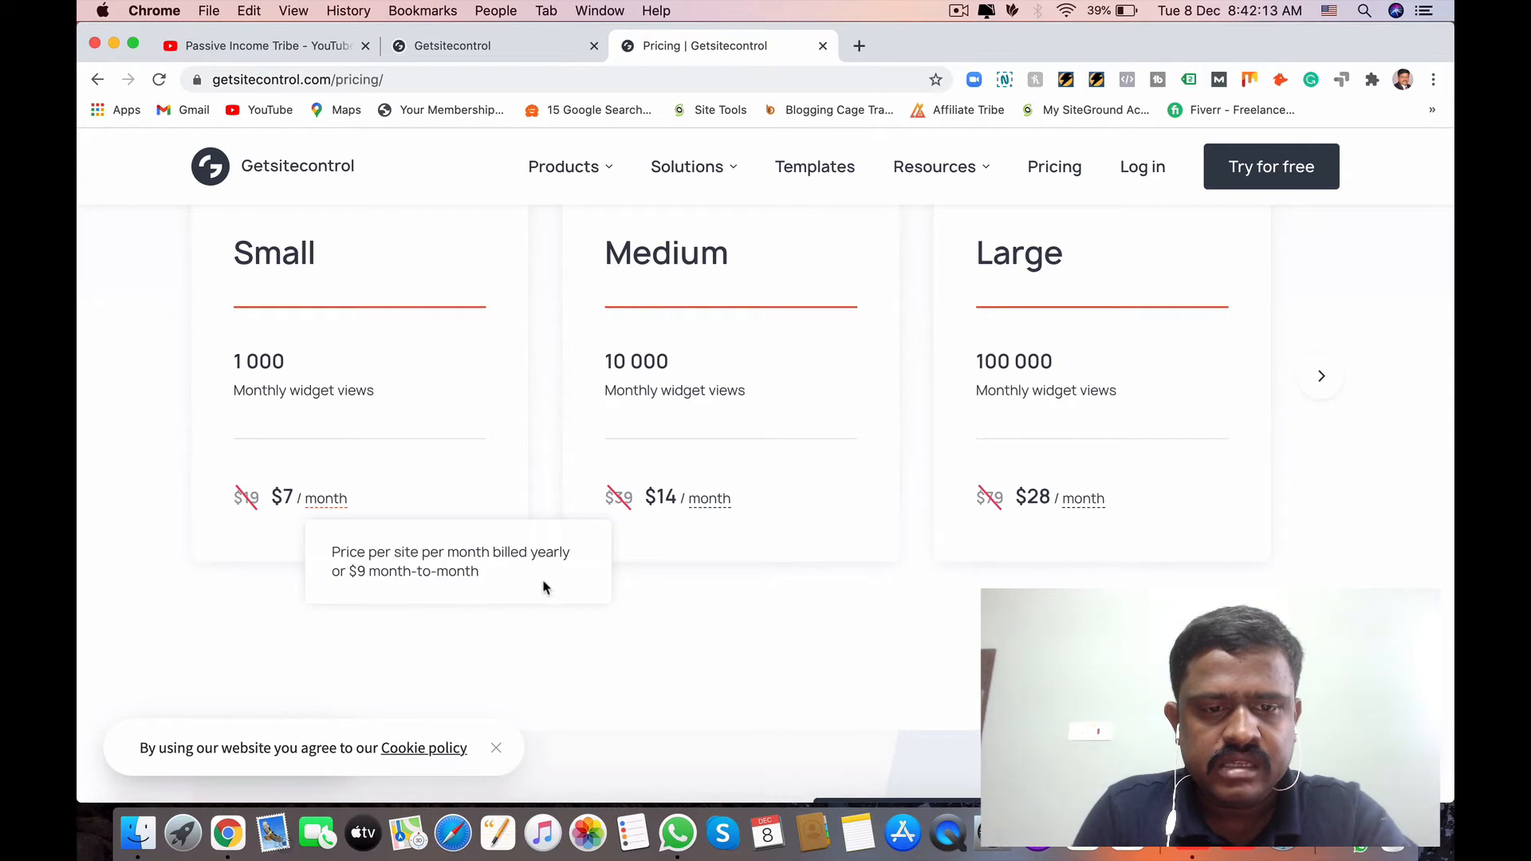
mouse_move(707, 508)
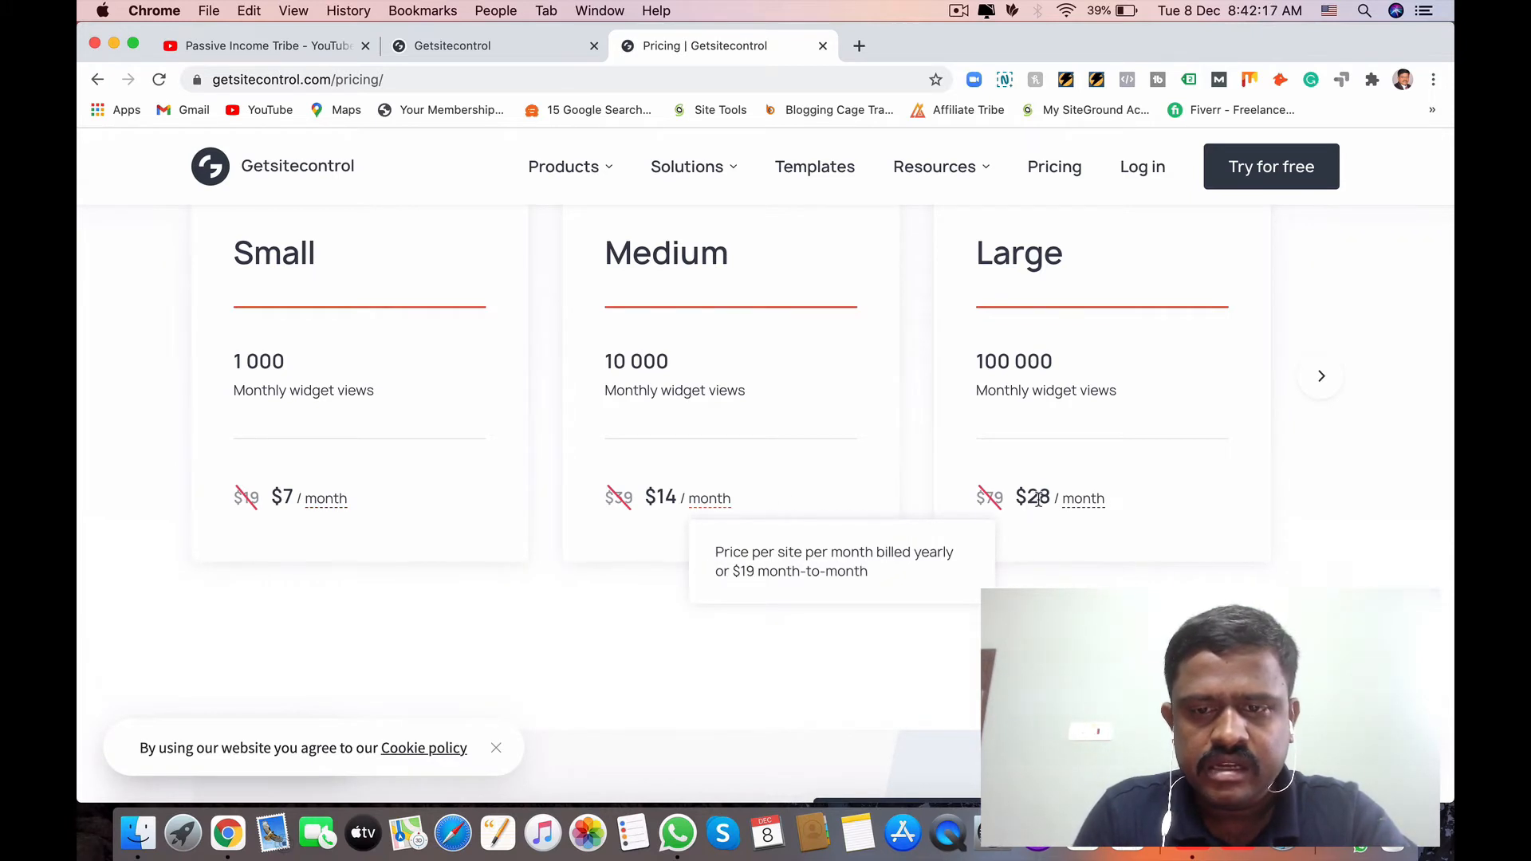
mouse_move(1092, 508)
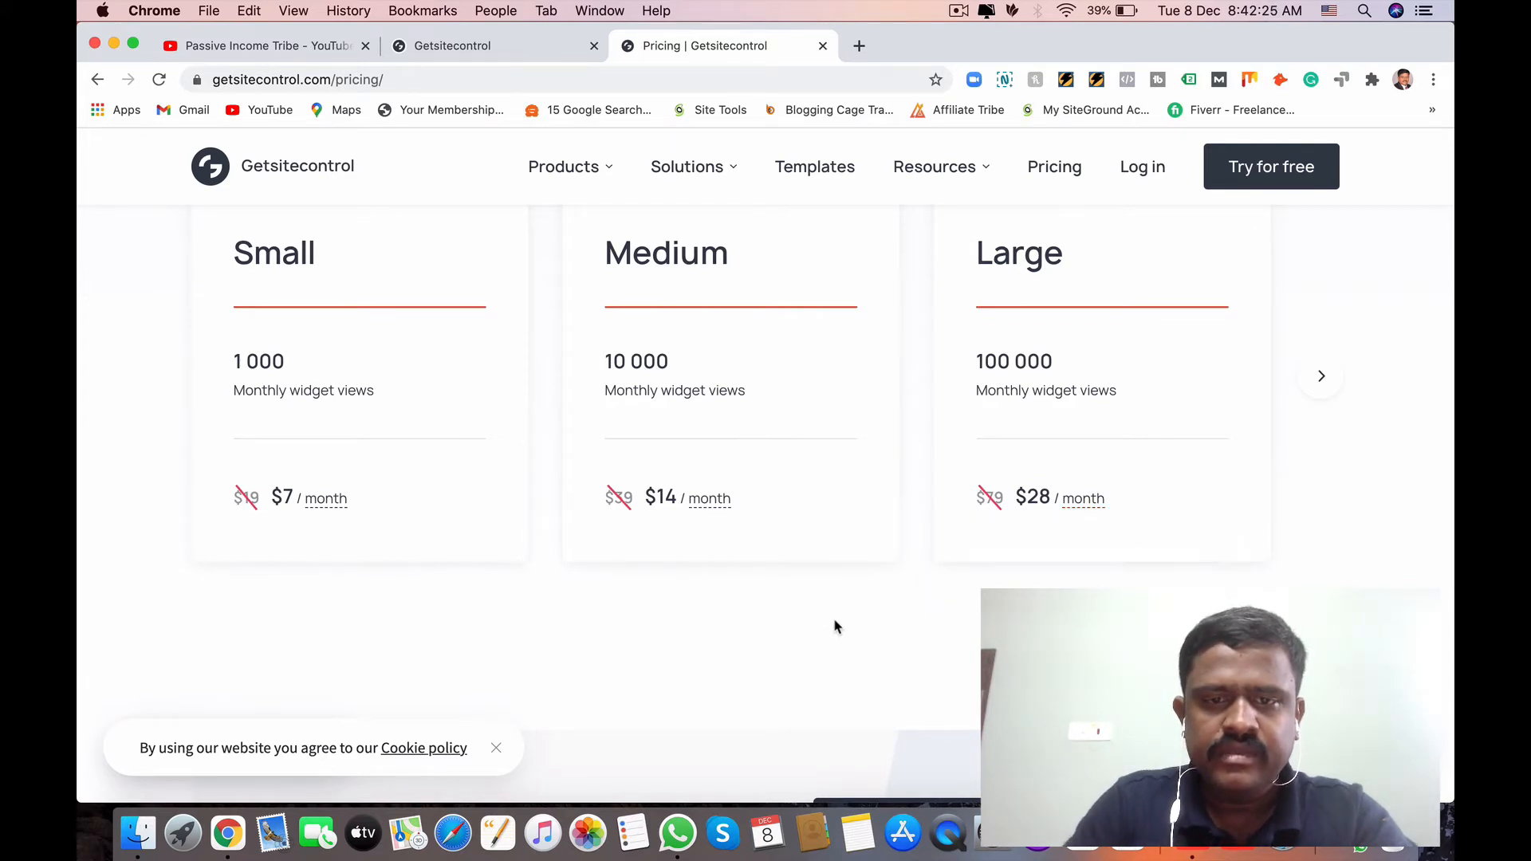
Log in to the dashboard to preview the Main Widget, and start creating a new widget
left_click(1142, 169)
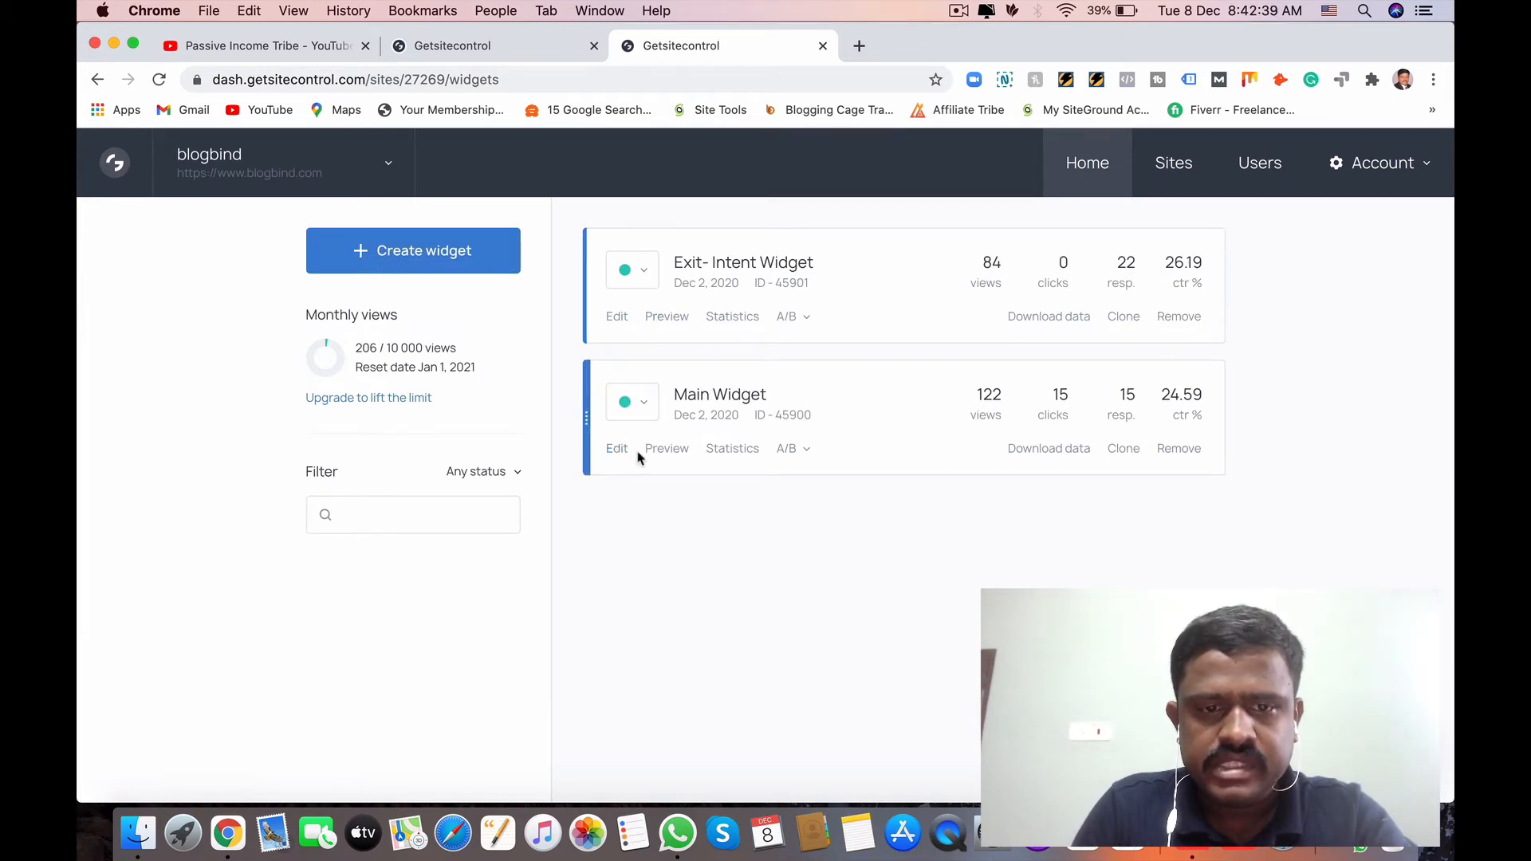
left_click(665, 449)
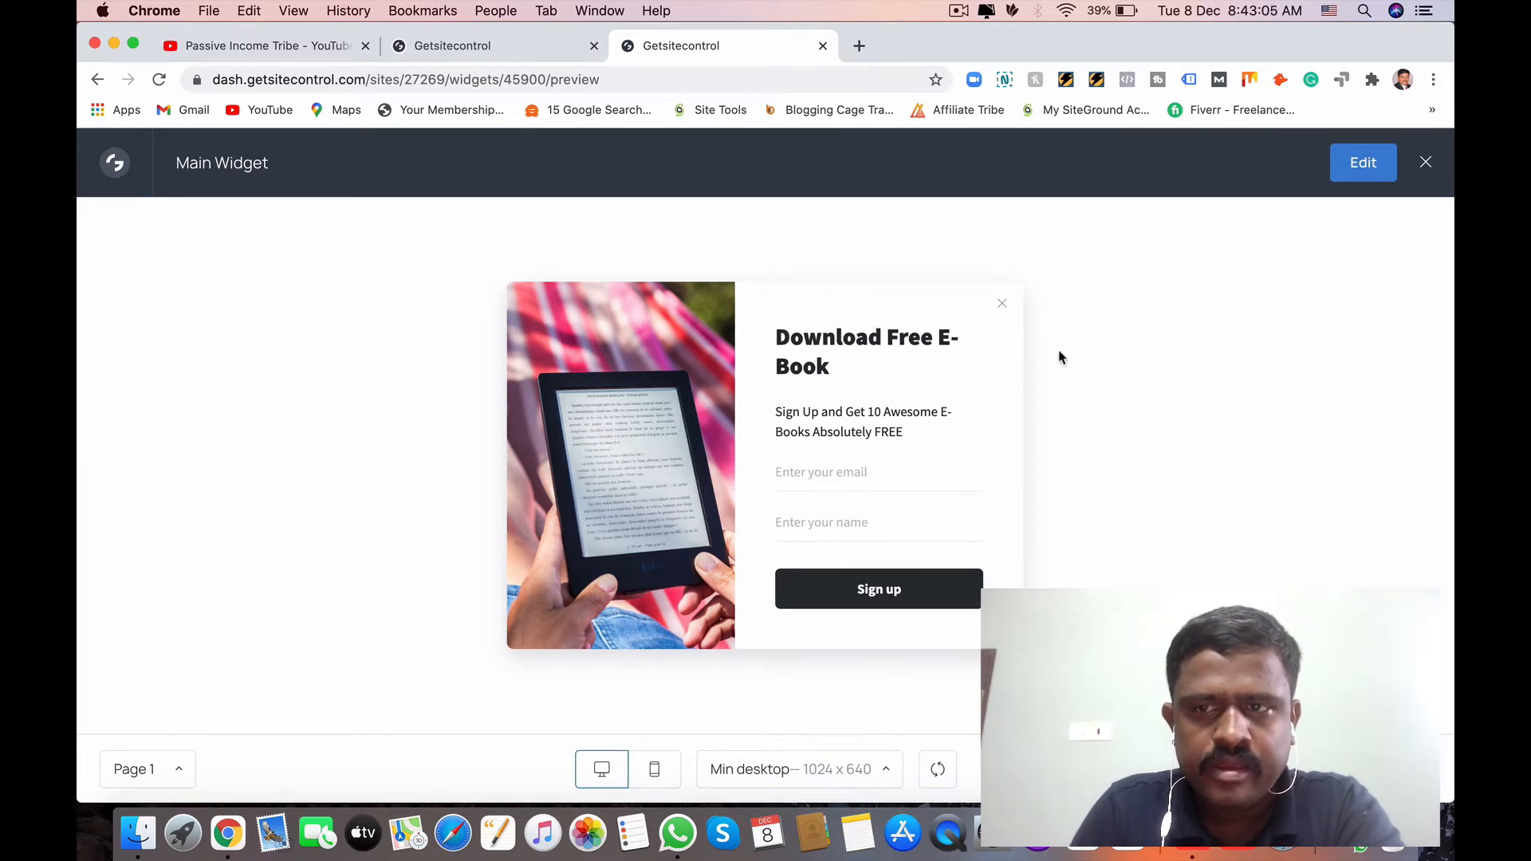
left_click(1426, 162)
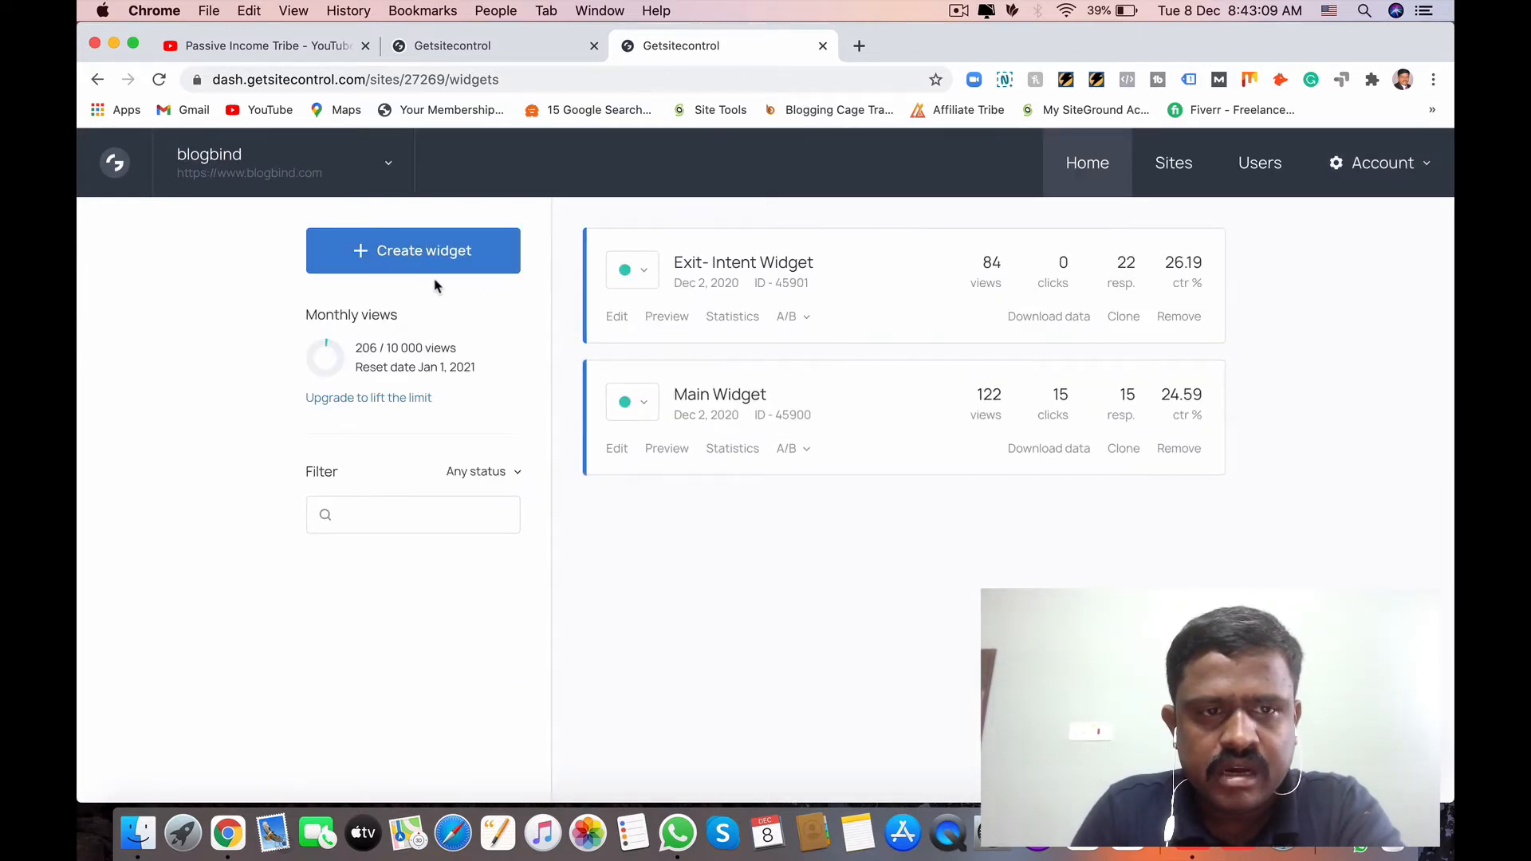
left_click(415, 251)
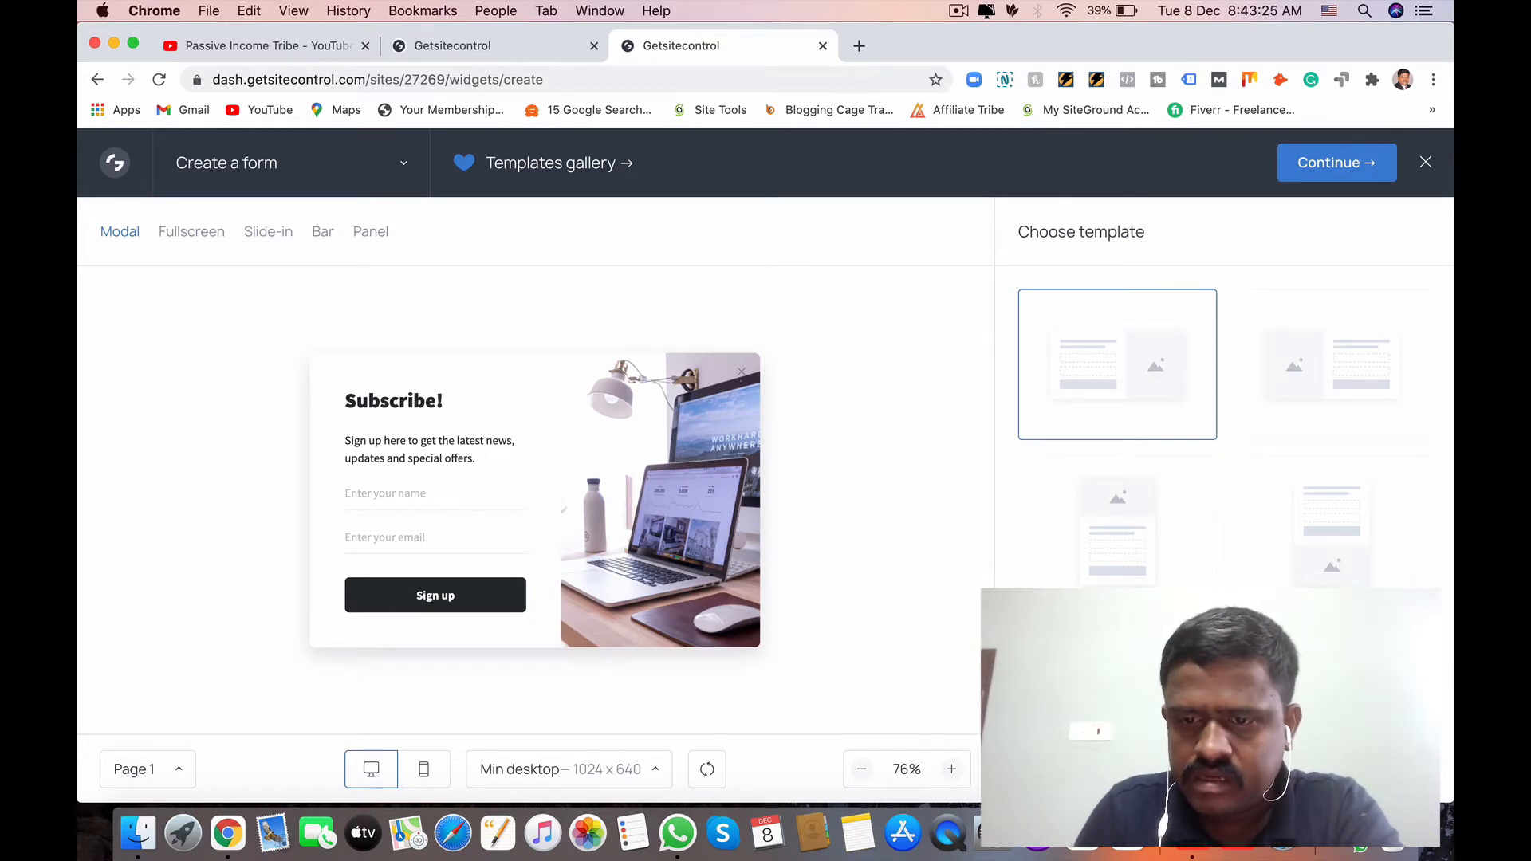
left_click(1117, 697)
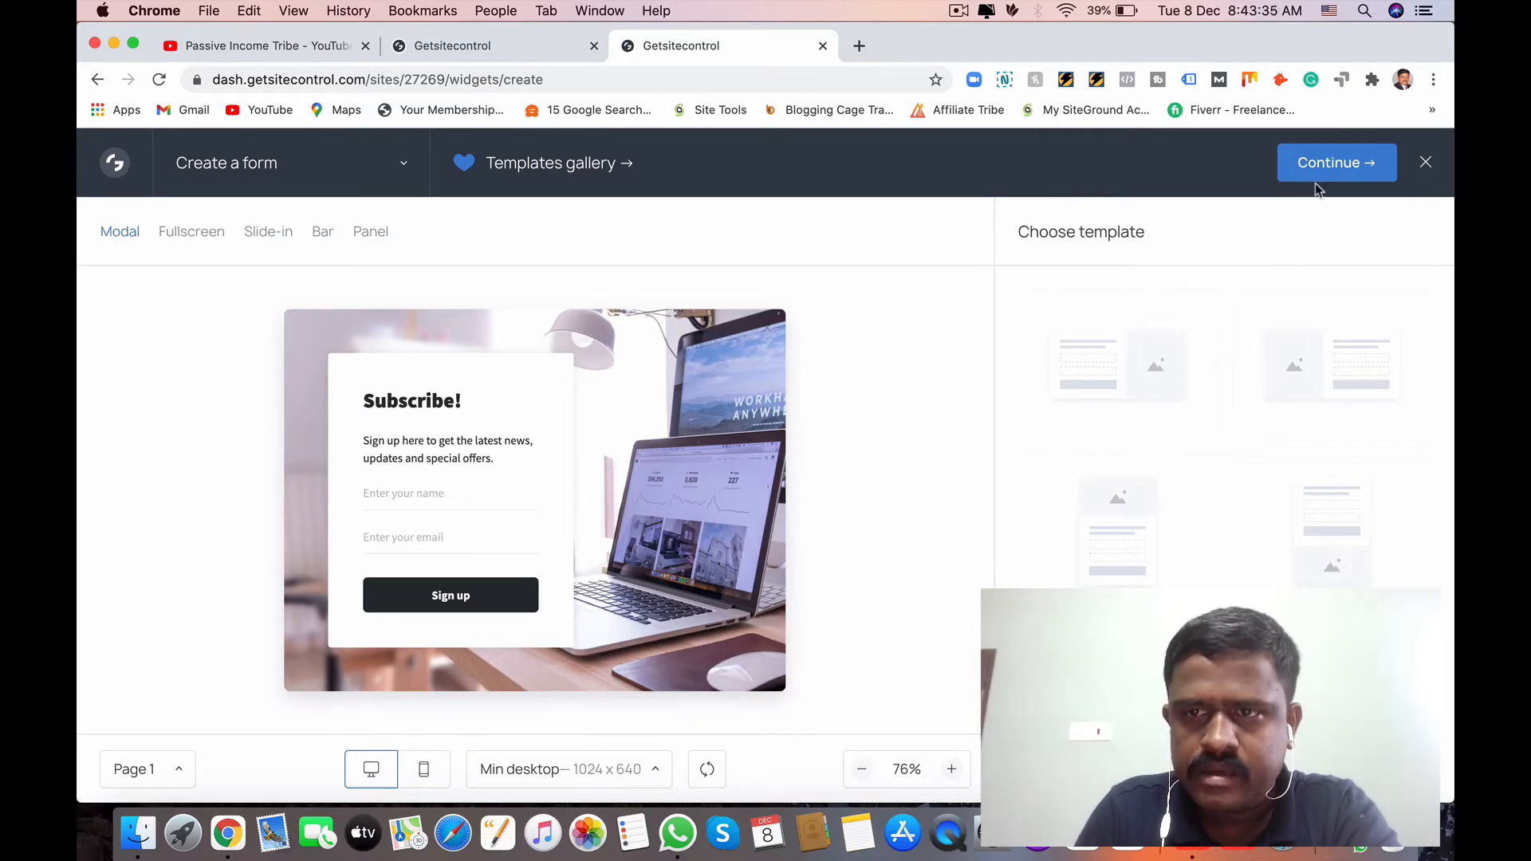
left_click(1328, 164)
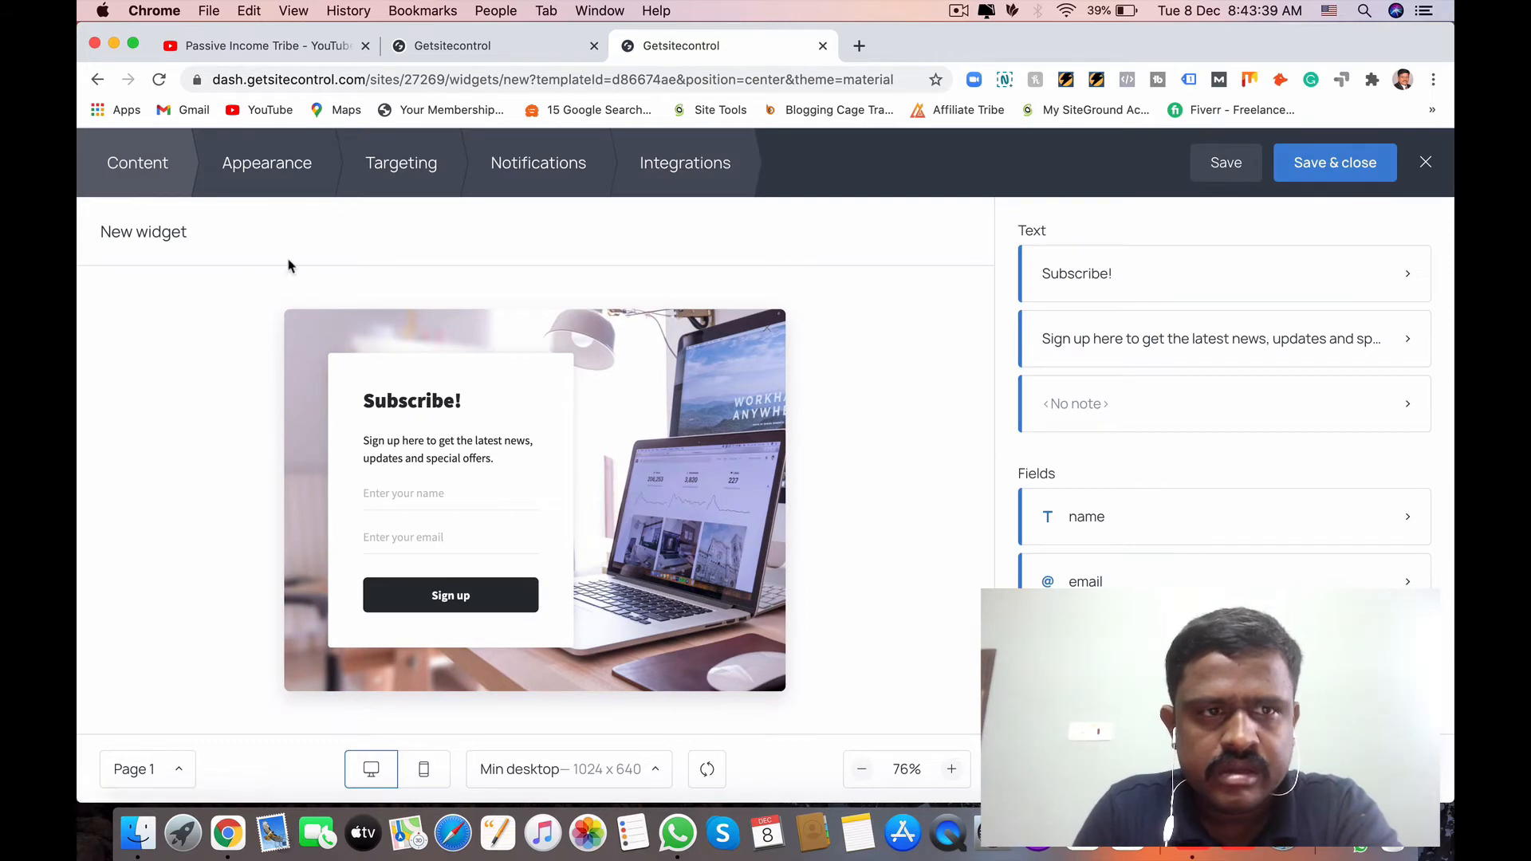
left_click(96, 80)
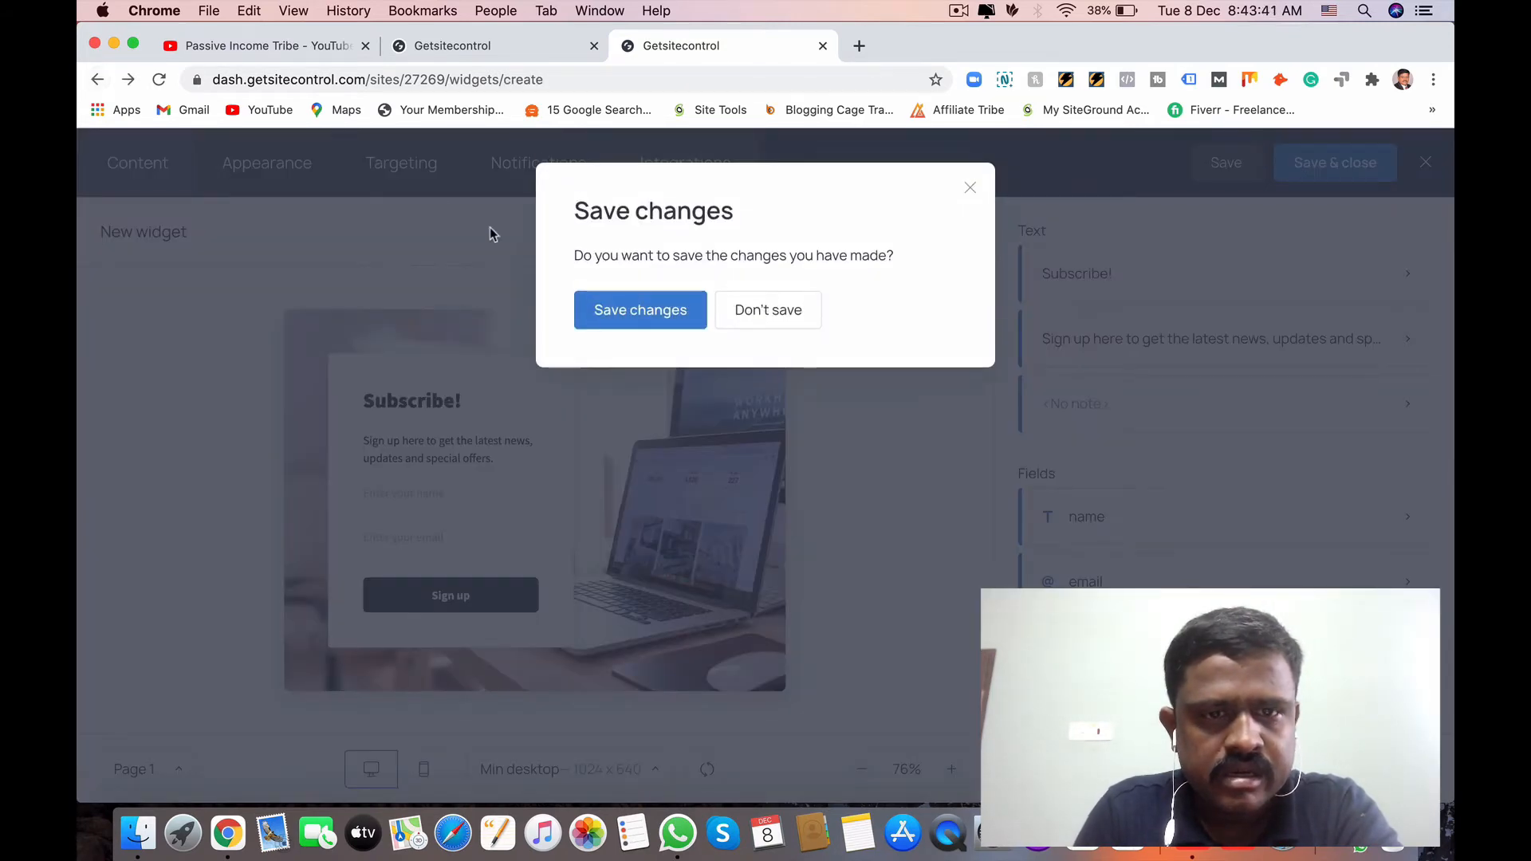
left_click(762, 312)
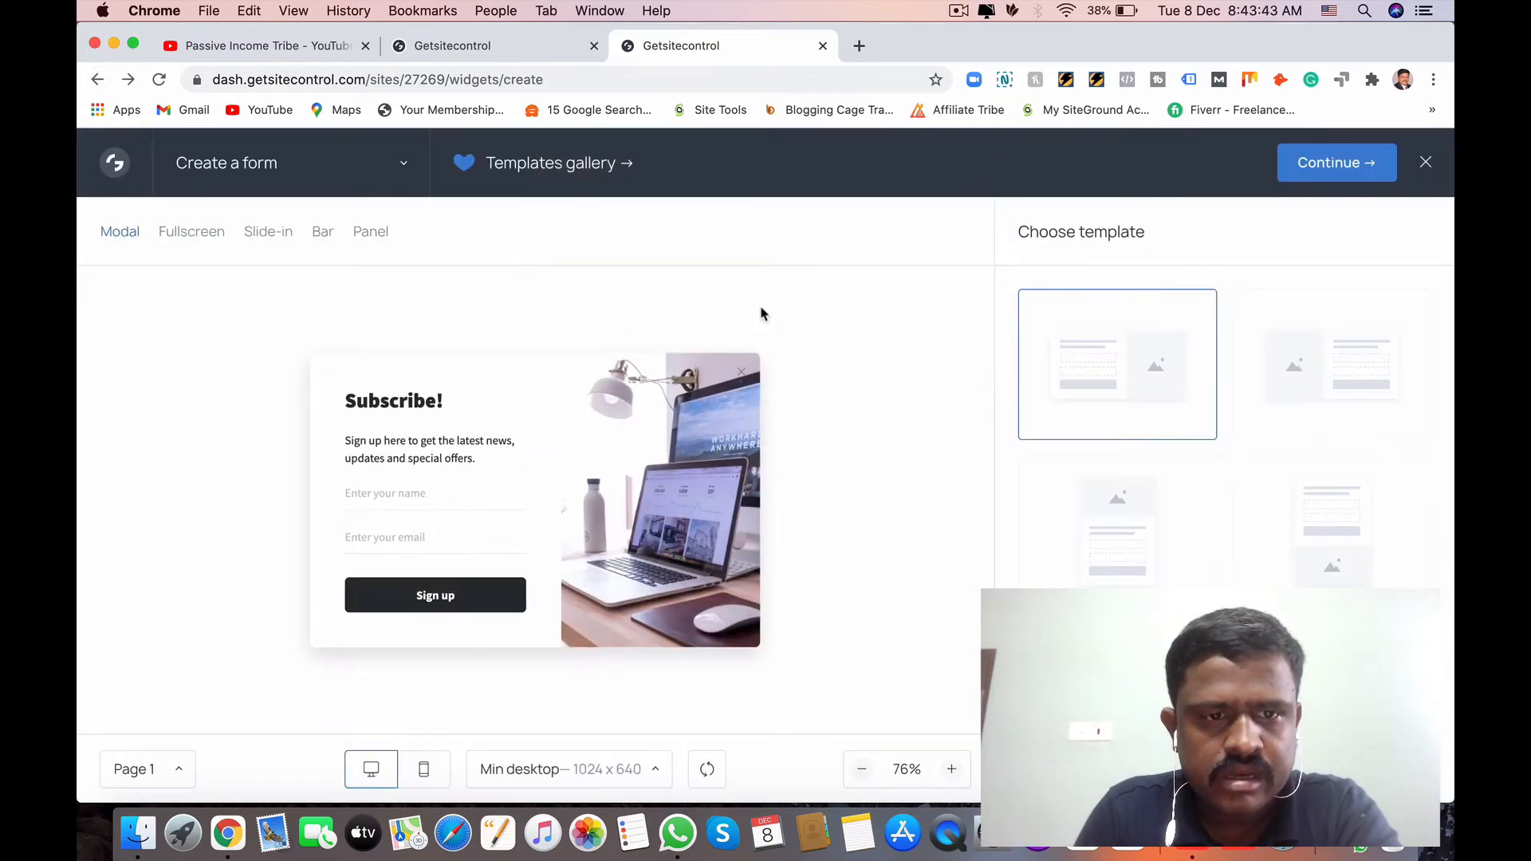
Compare the Modal, Fullscreen, Slide-in, Bar and Panel form layouts and continue with the Fullscreen template showing a centred form over a background image
left_click(189, 236)
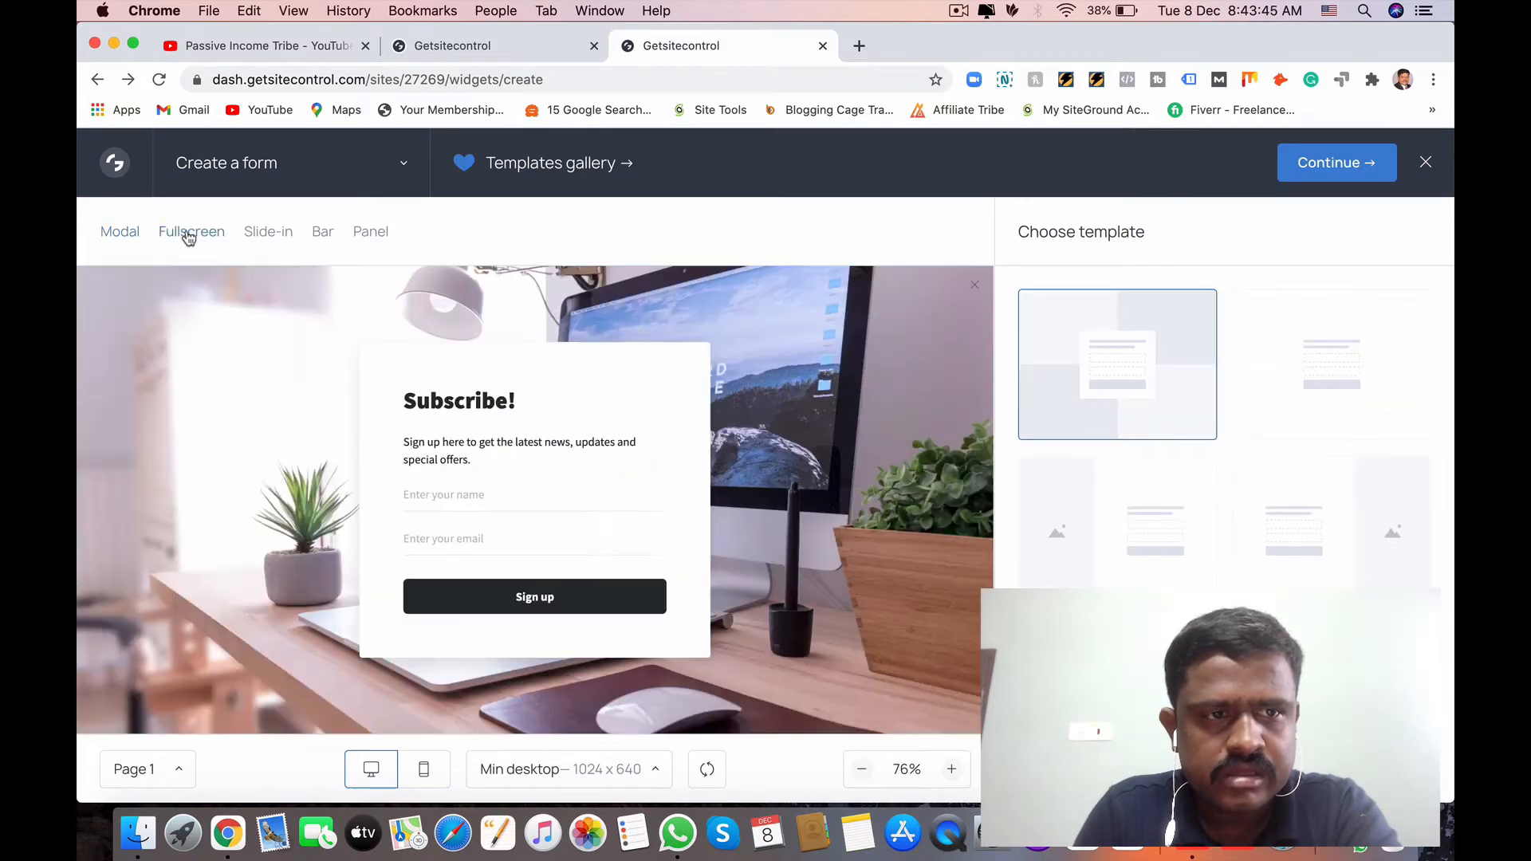
left_click(122, 235)
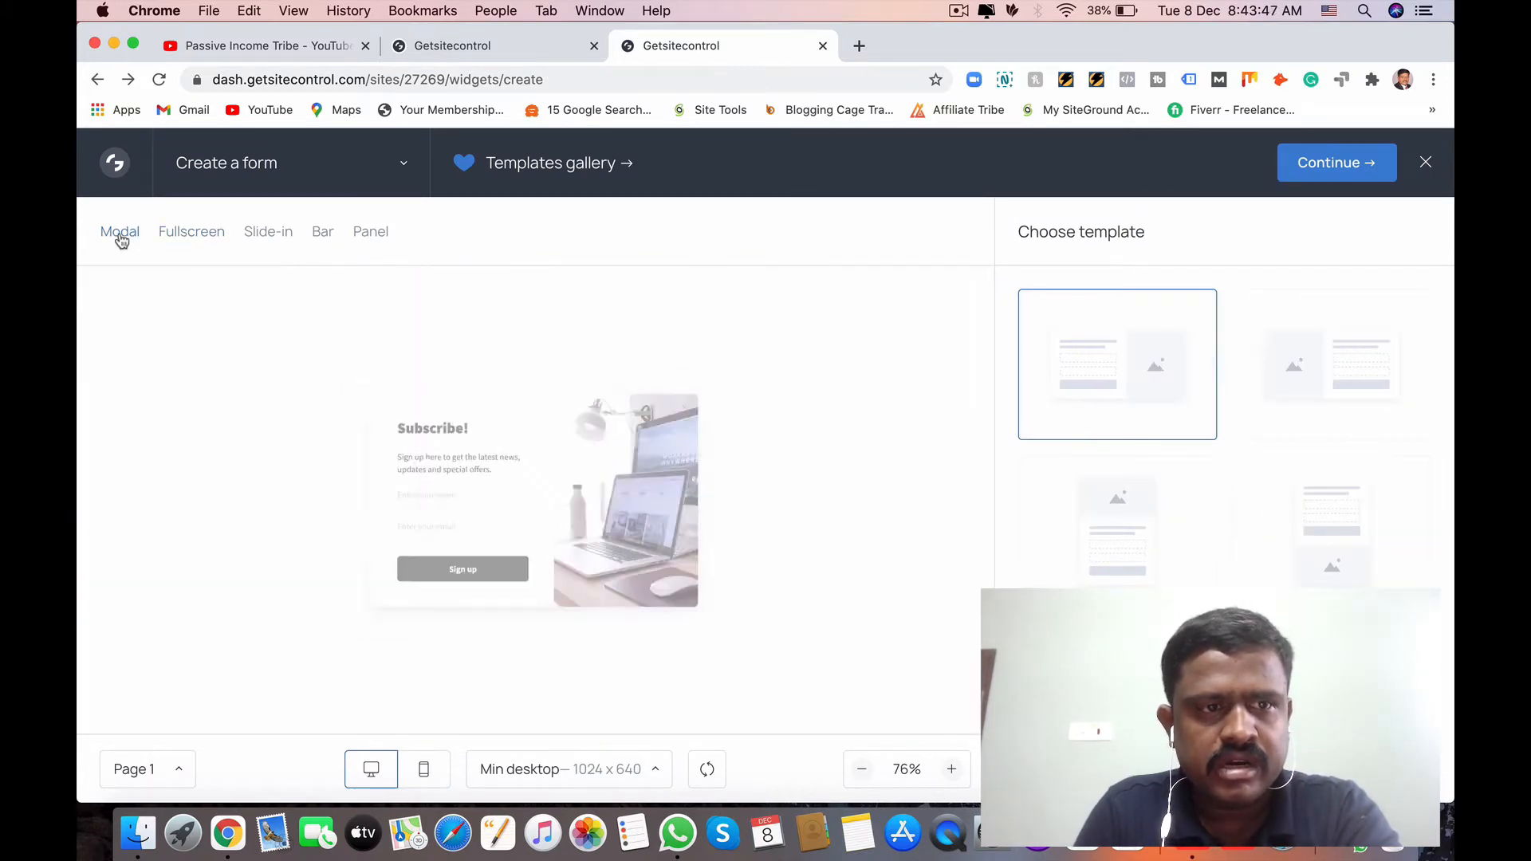
left_click(179, 239)
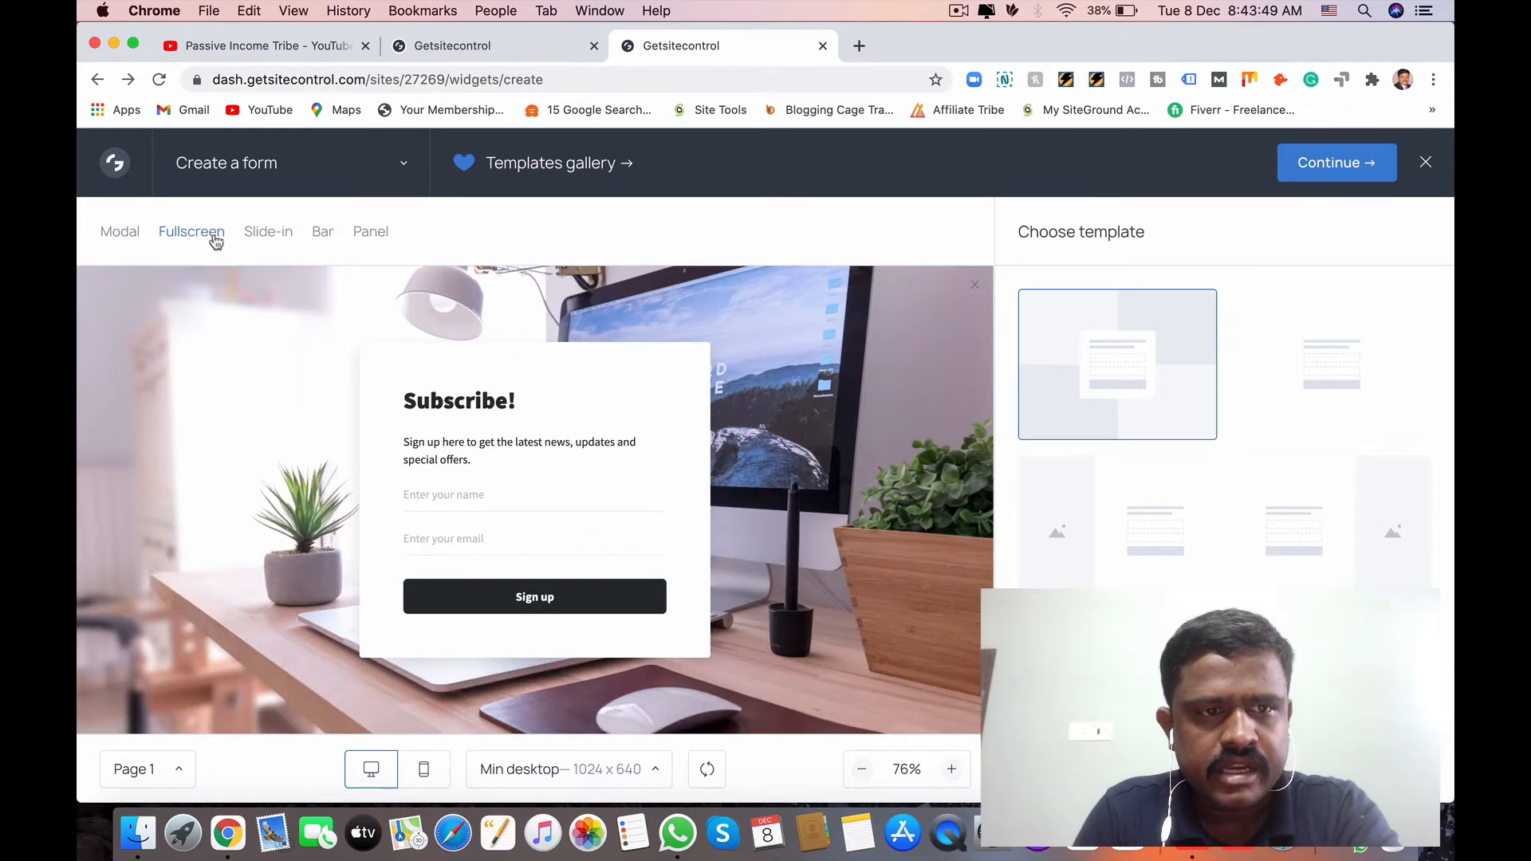
left_click(269, 238)
left_click(321, 237)
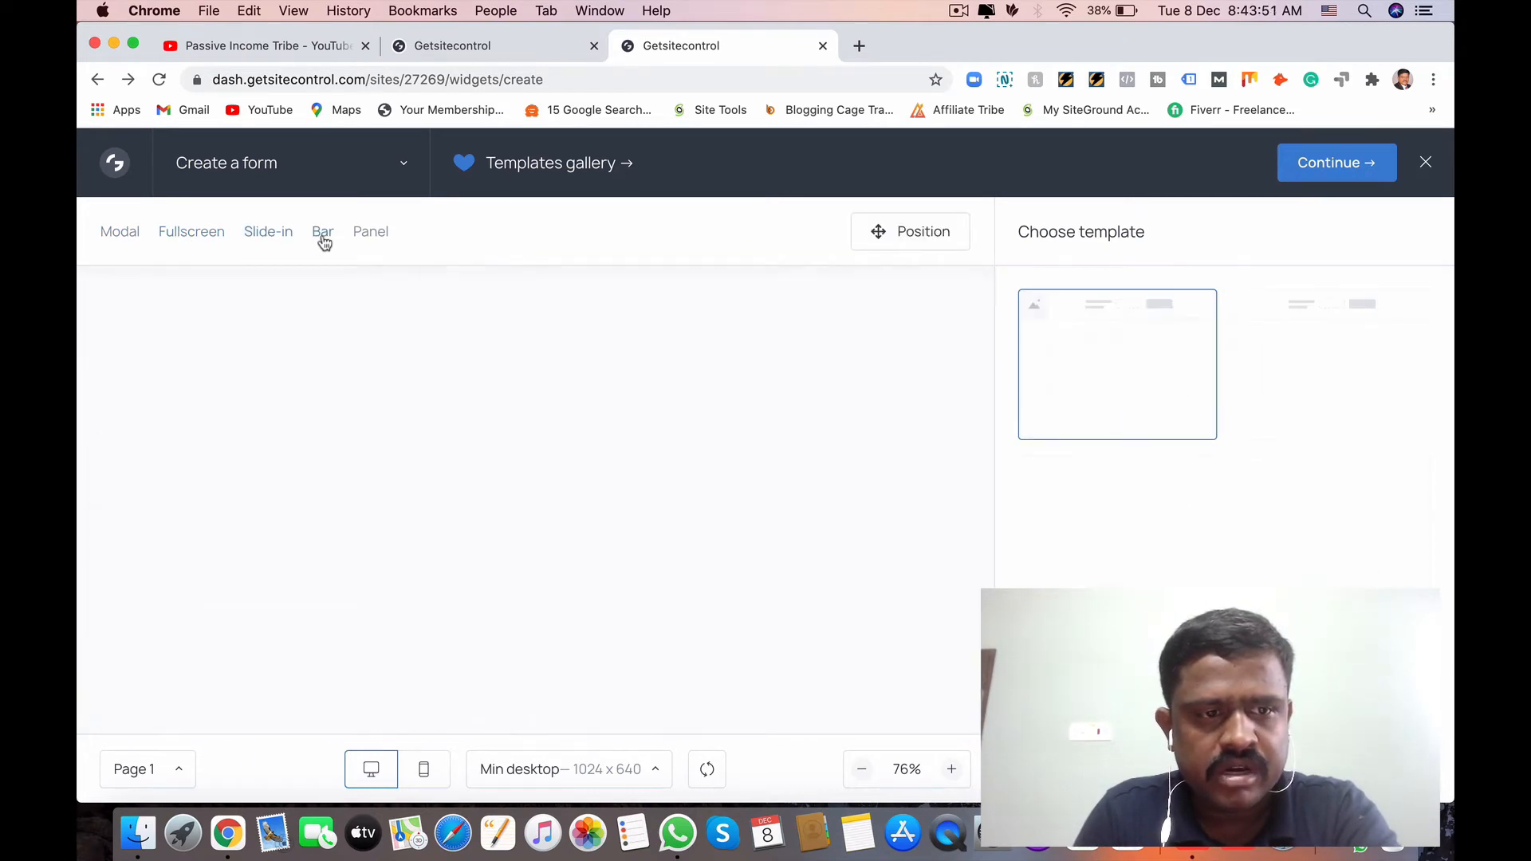
left_click(373, 241)
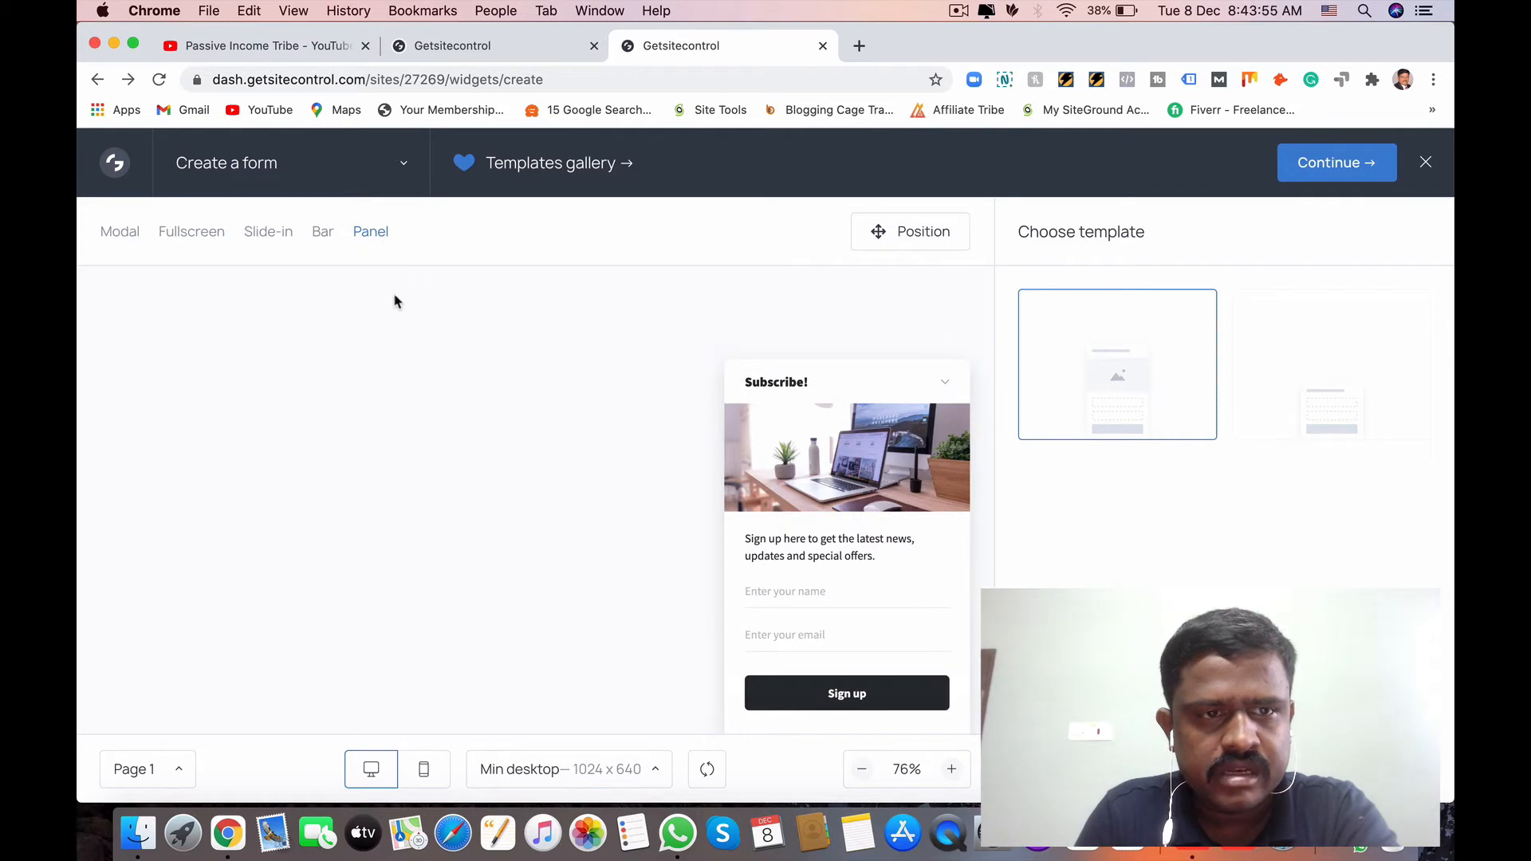
left_click(324, 234)
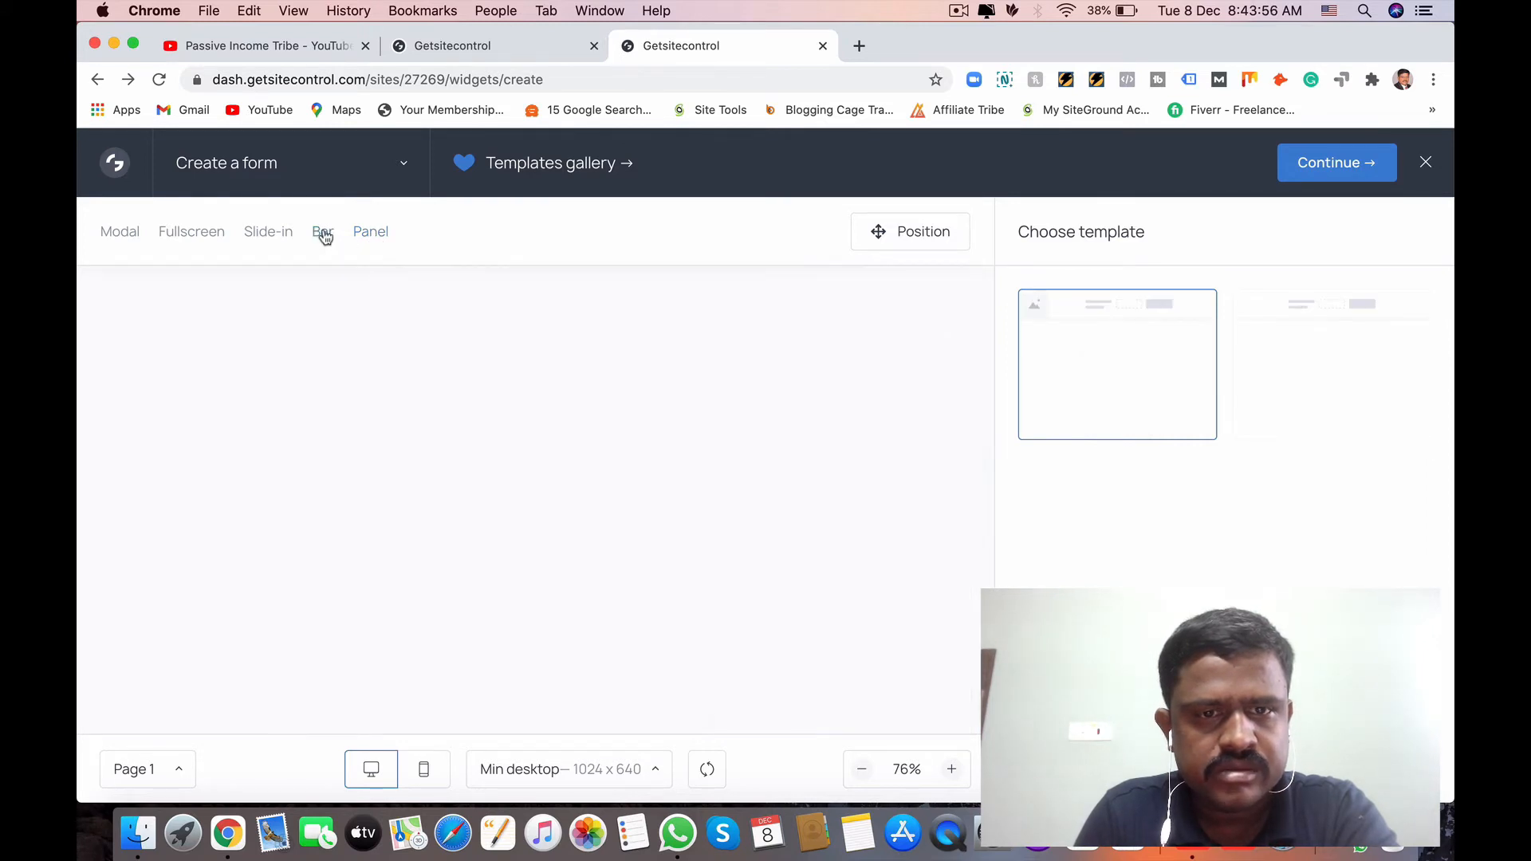
left_click(182, 242)
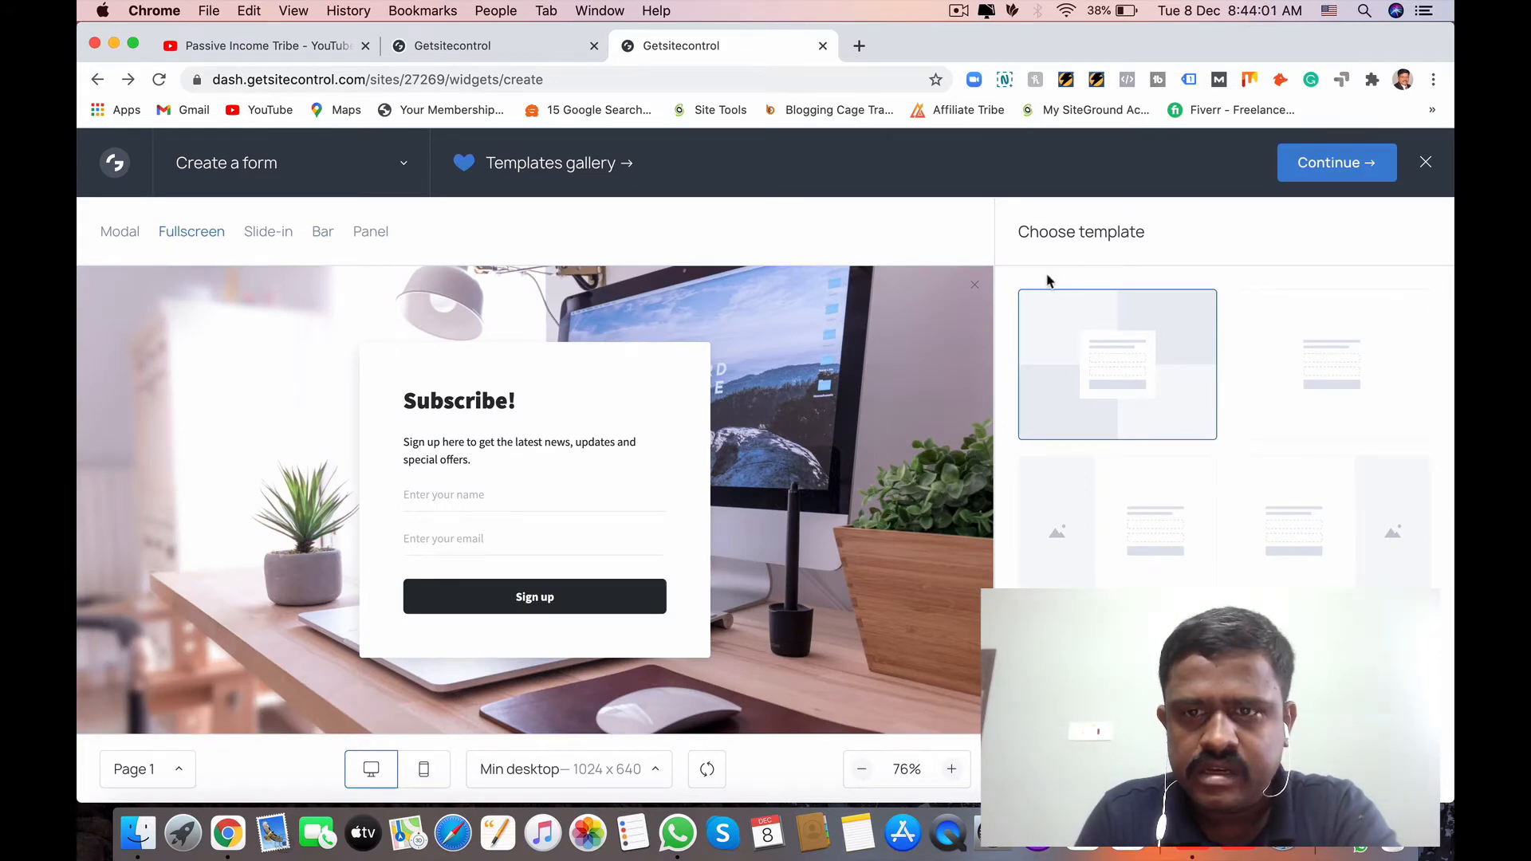
left_click(1337, 162)
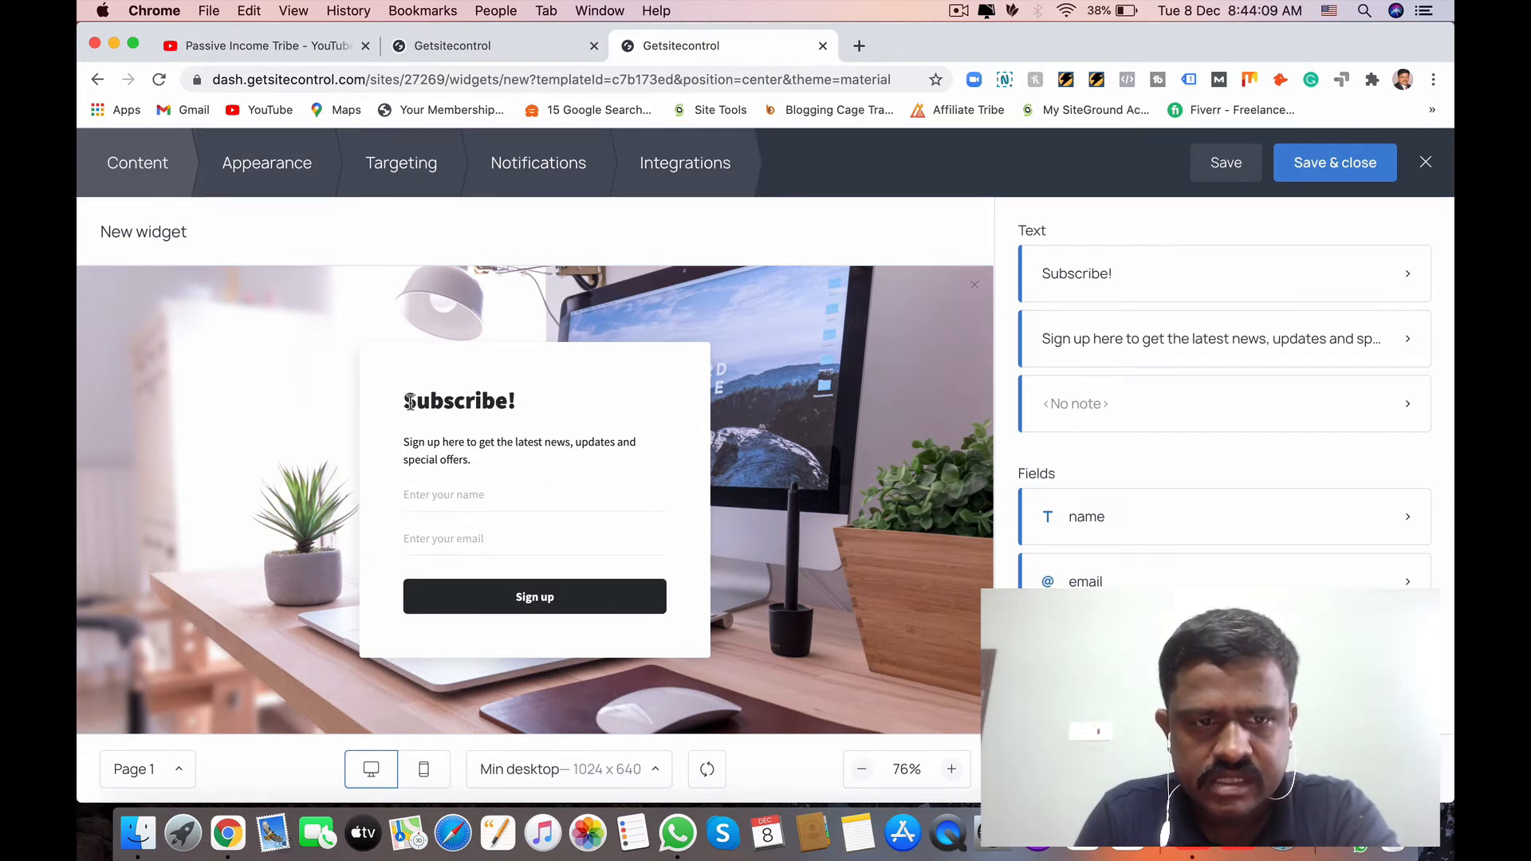
Check the form's Subscribe! title text and save the new widget
left_click_drag(403, 397, 642, 611)
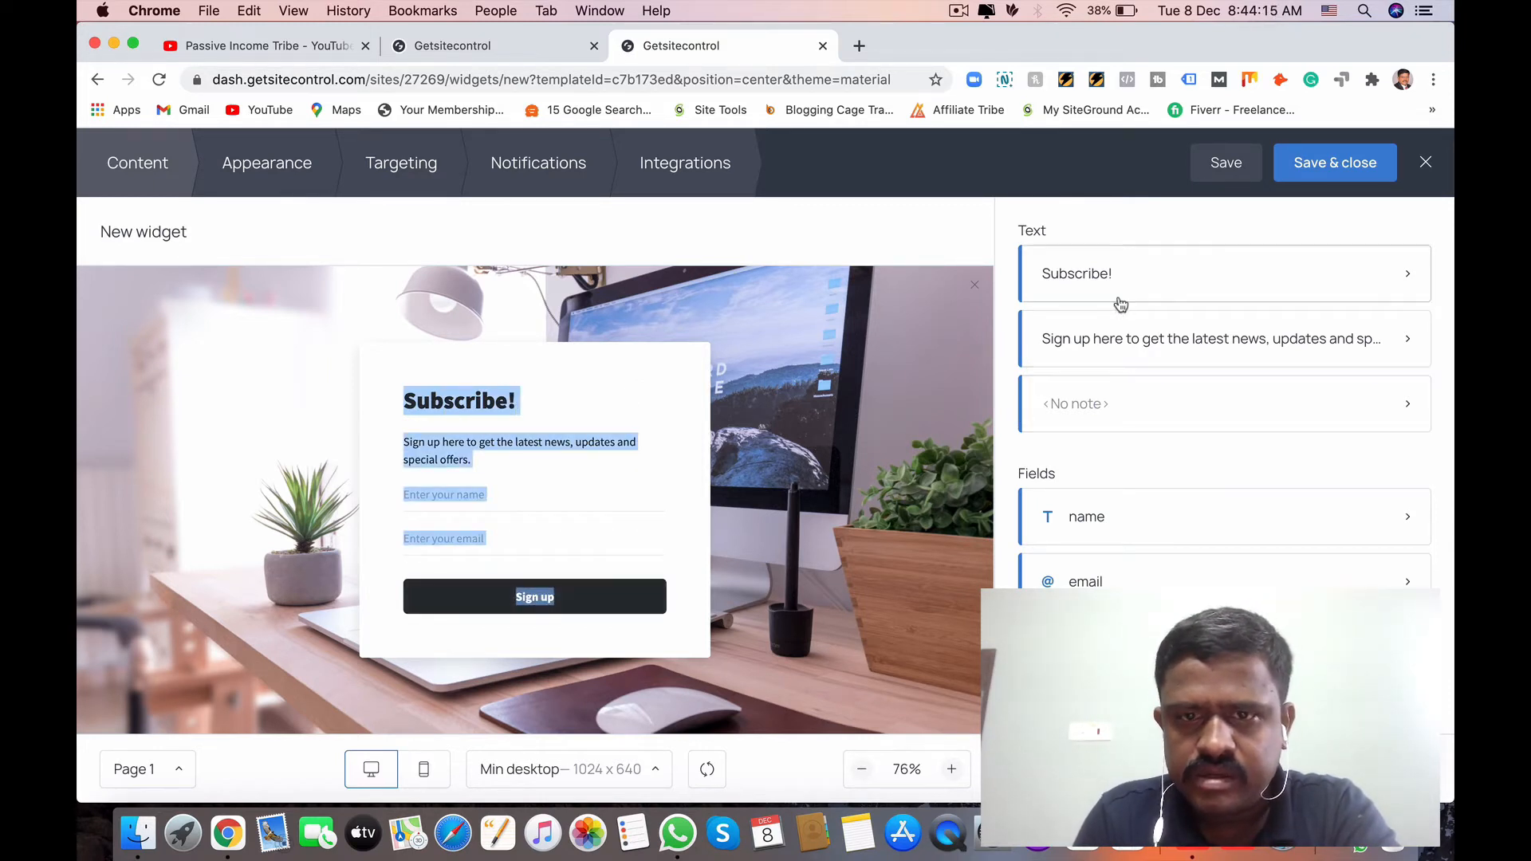
left_click(1132, 267)
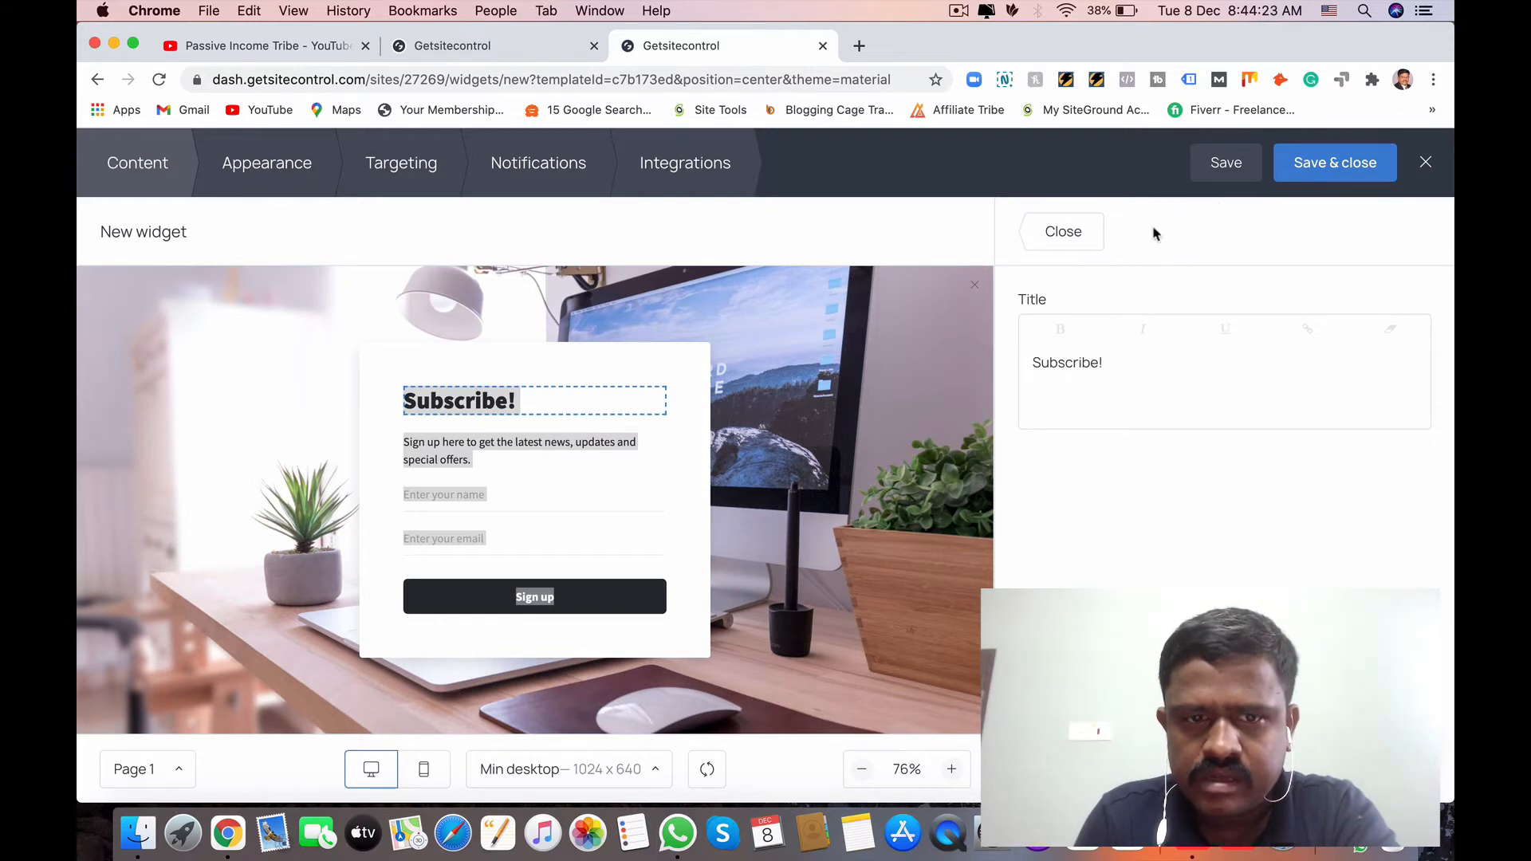
left_click(1220, 169)
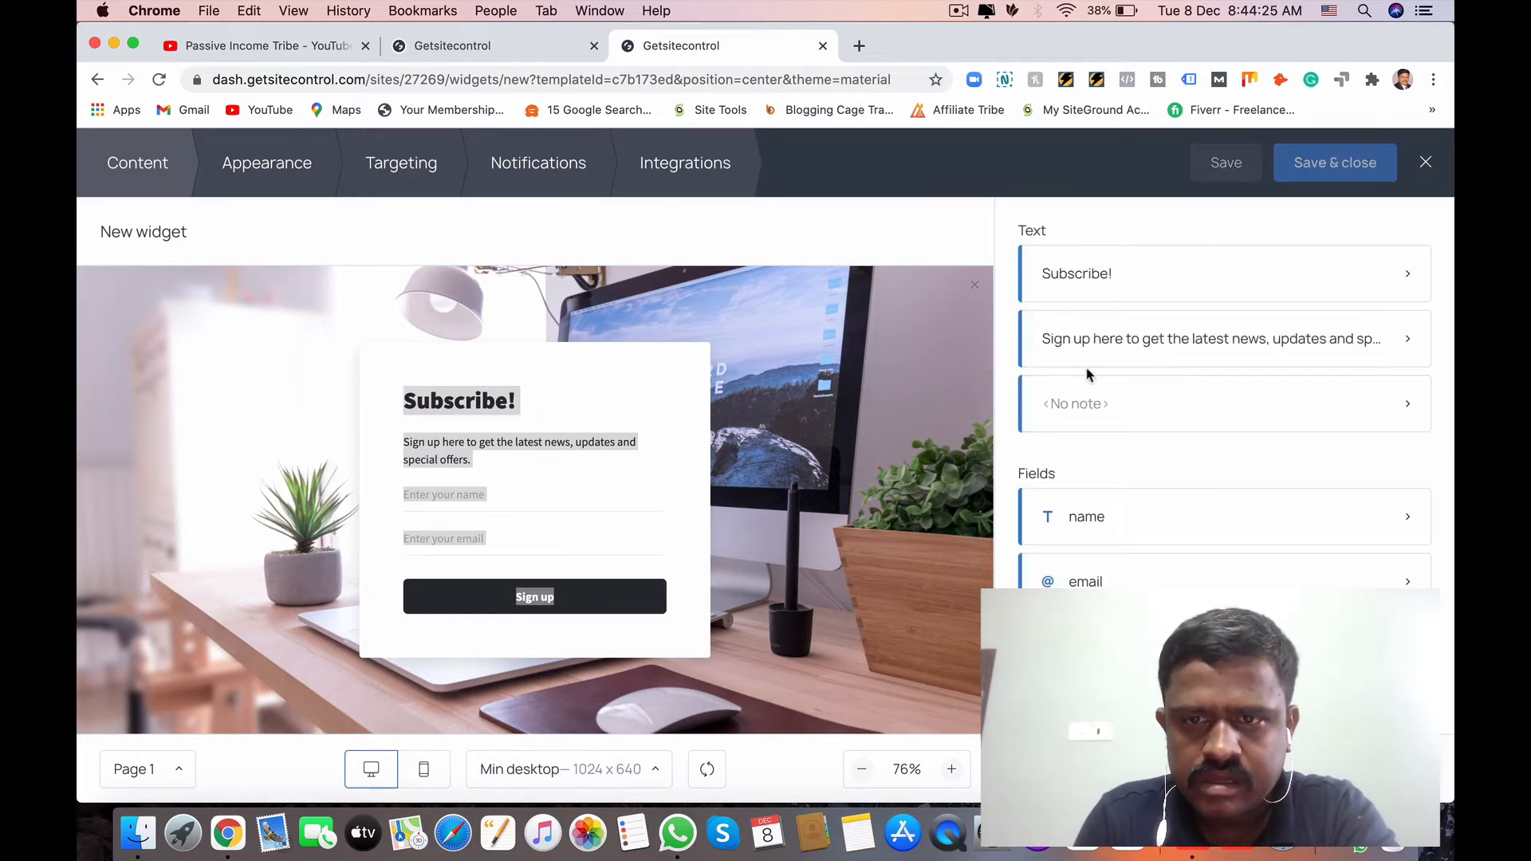
Examine the form's description text and the settings of its name and email fields
left_click(1103, 337)
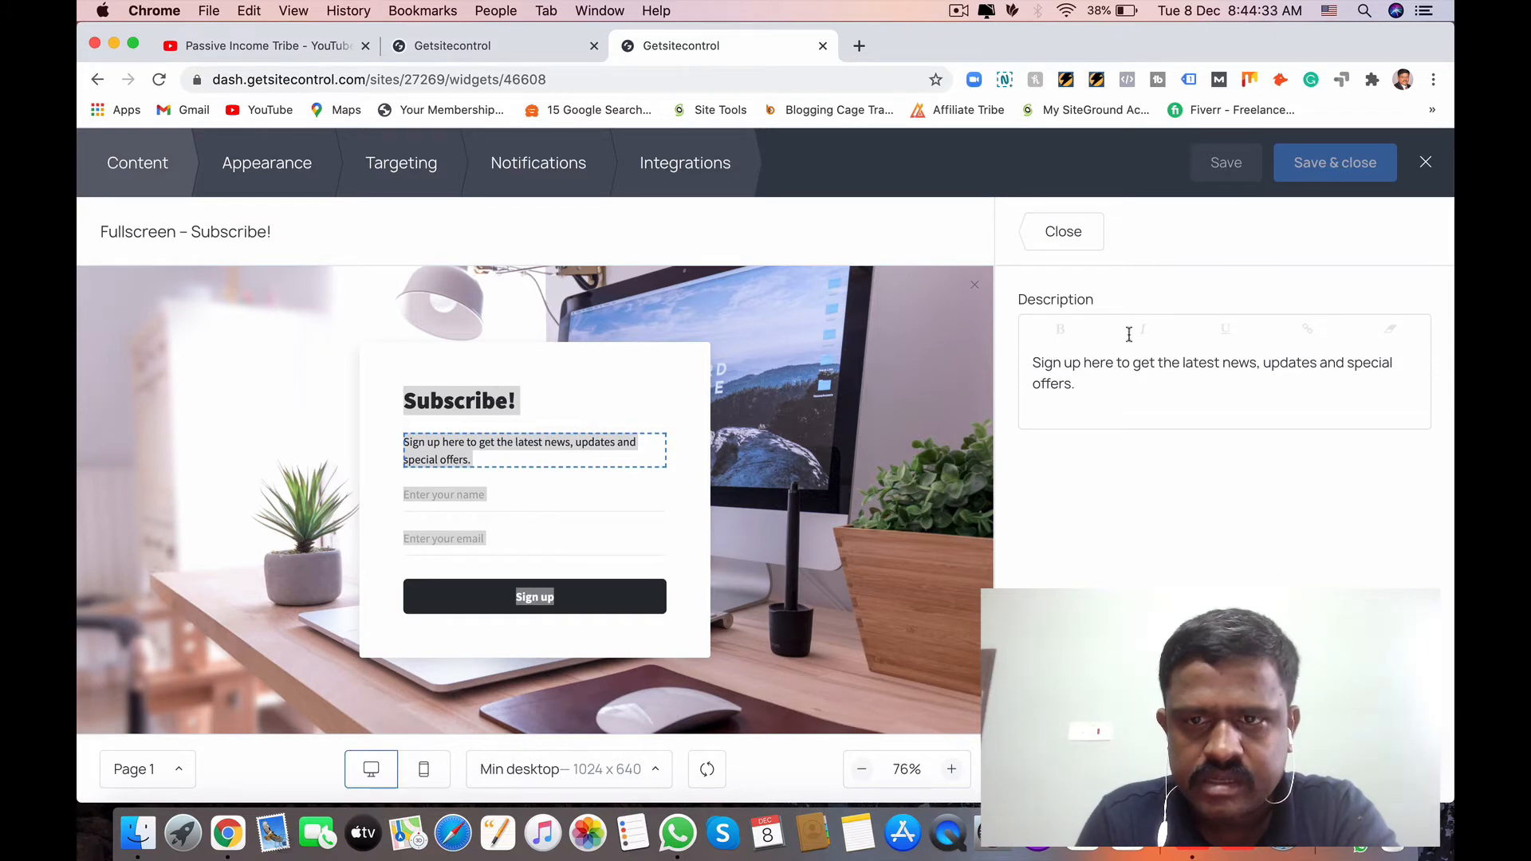
left_click(1077, 233)
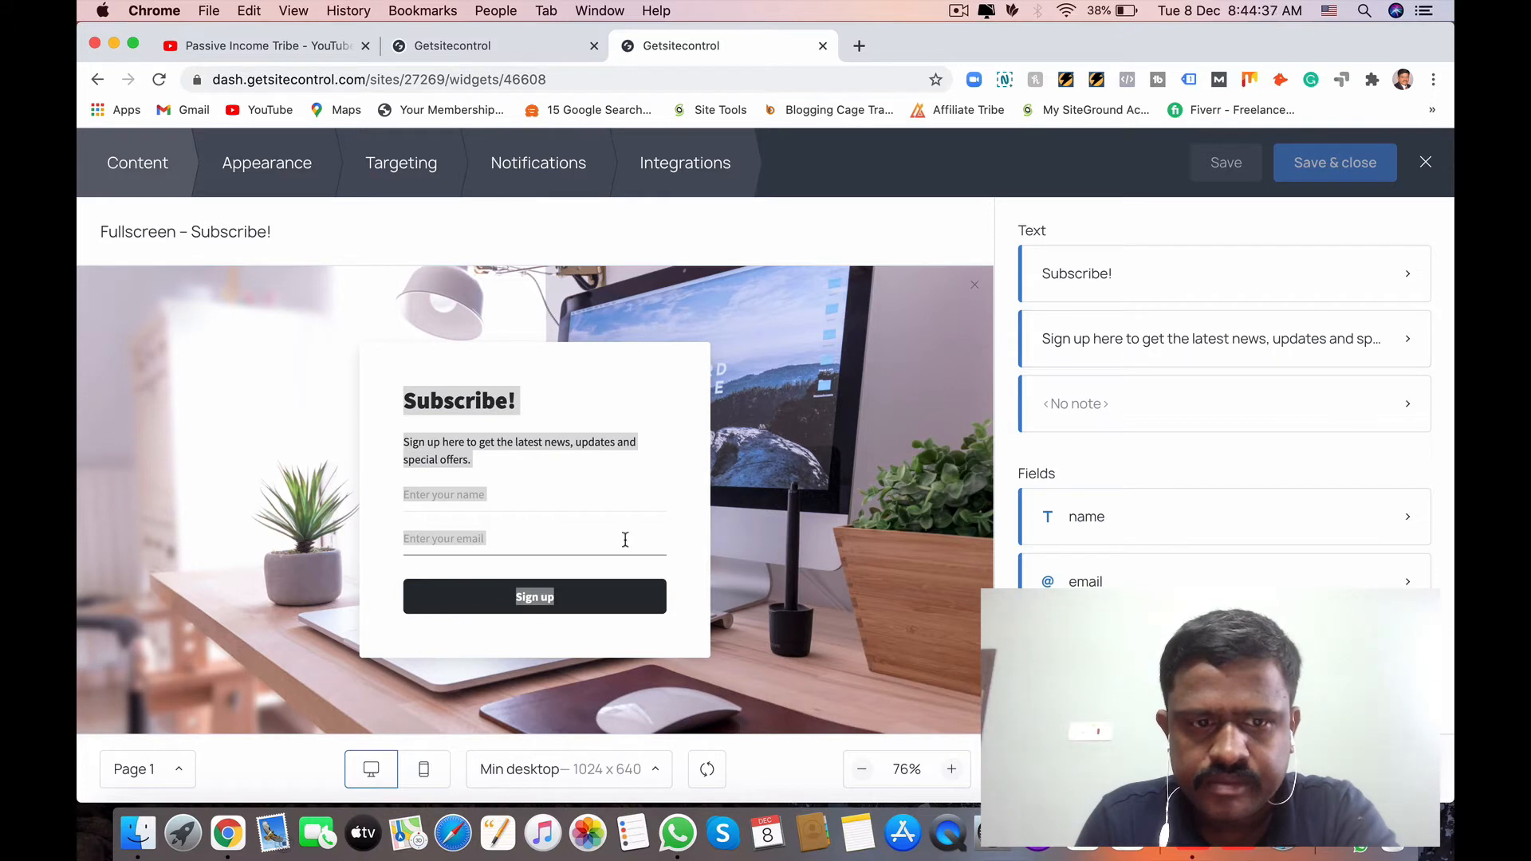
left_click(485, 507)
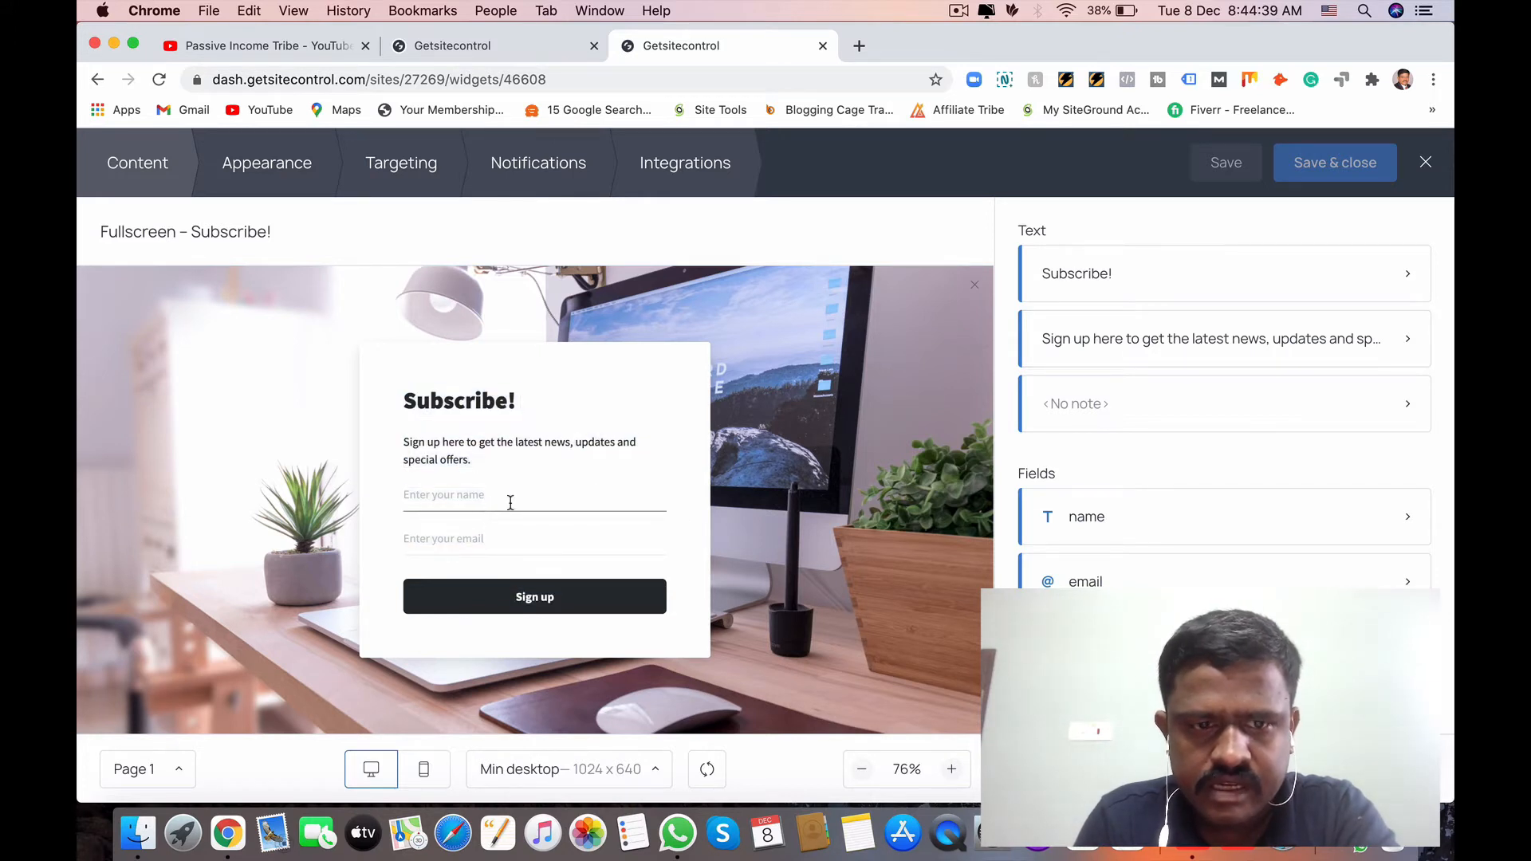
left_click(1118, 530)
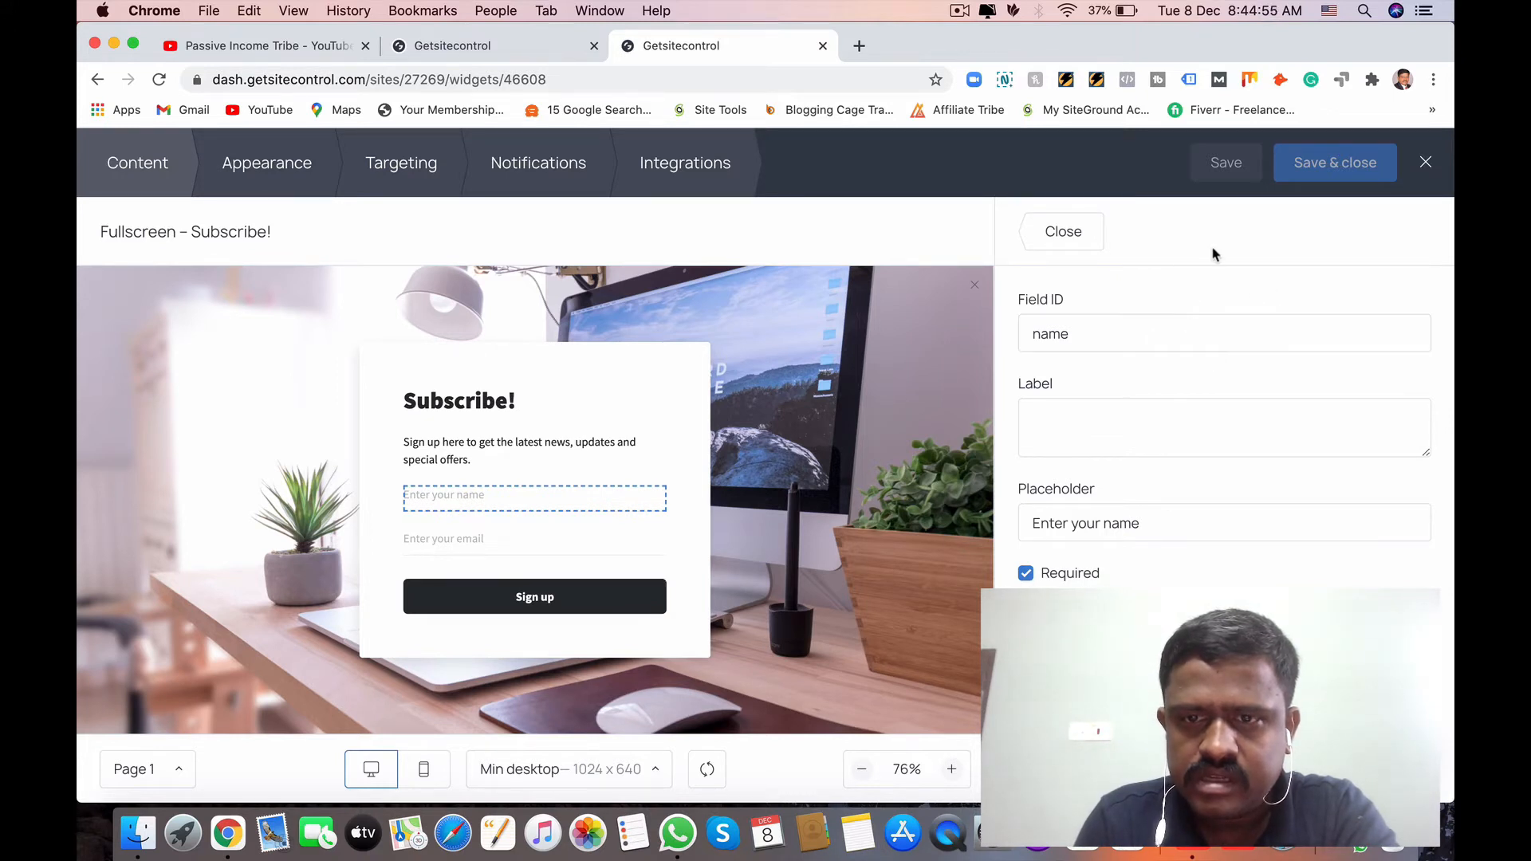
left_click(1063, 231)
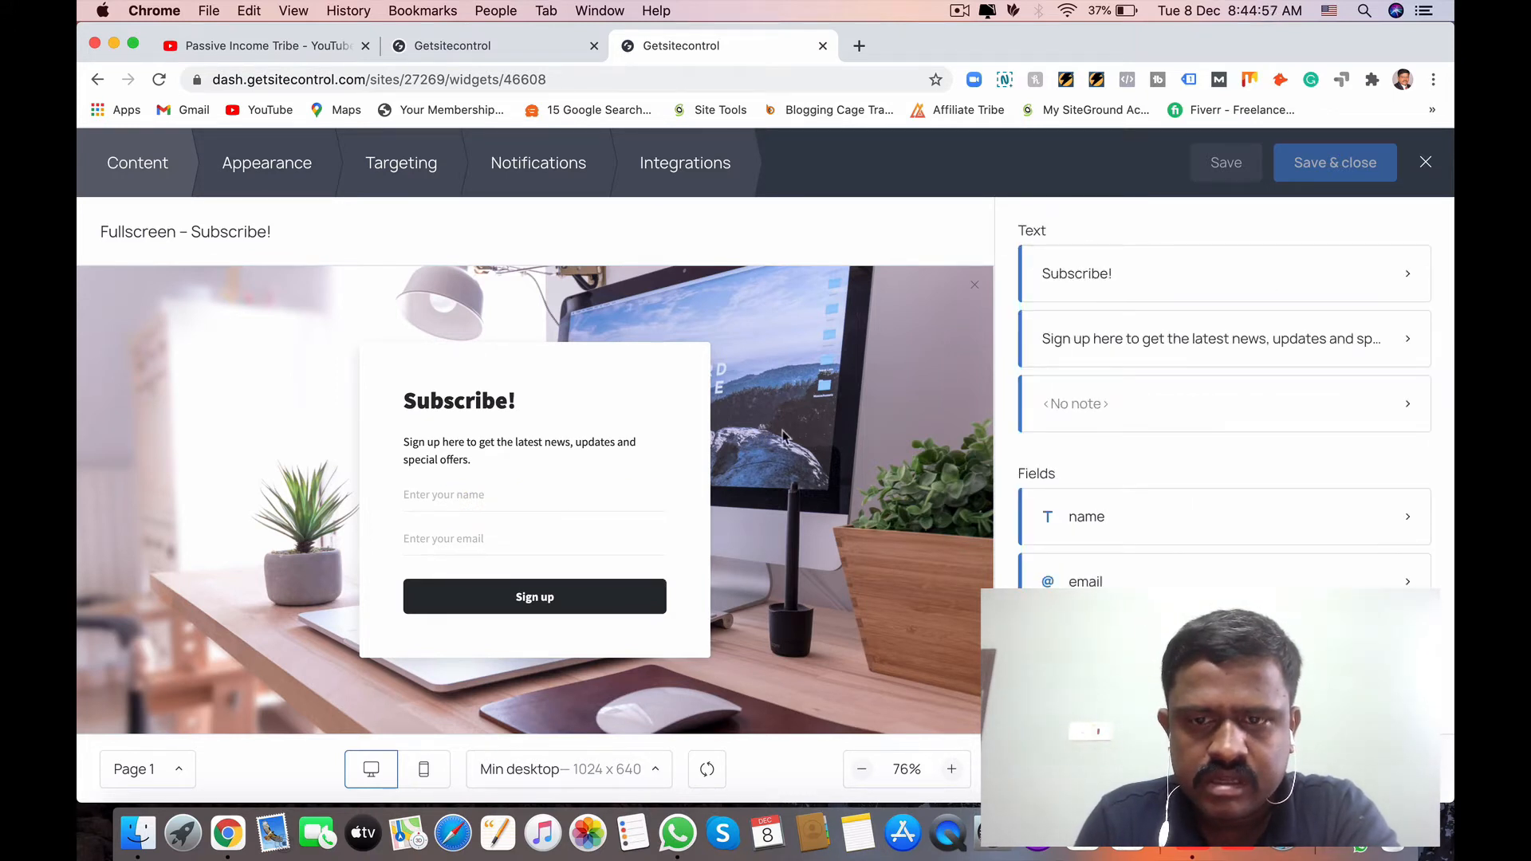
double_click(1097, 583)
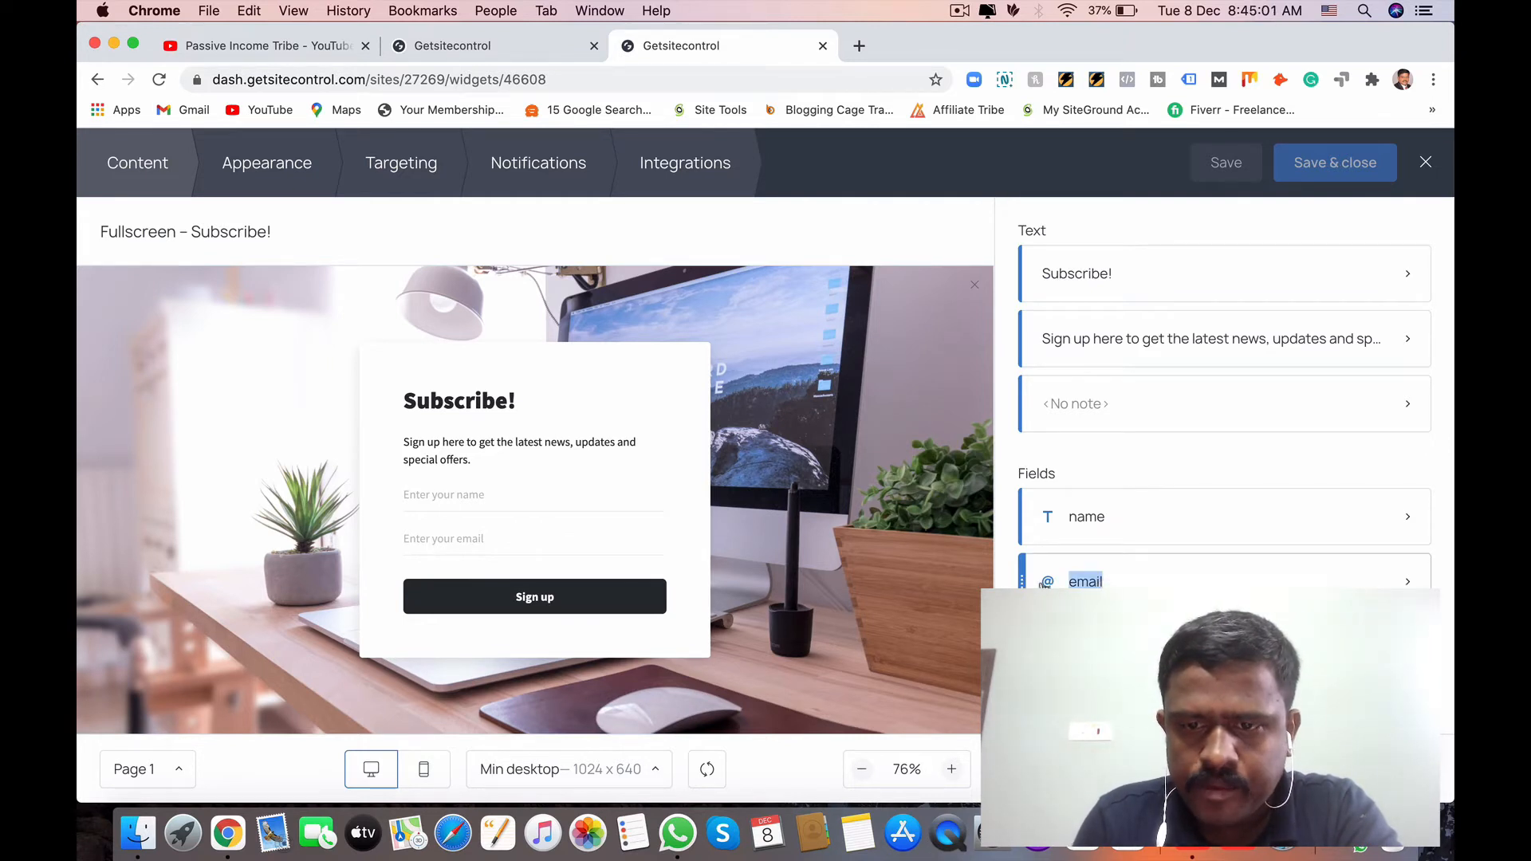
left_click(1035, 583)
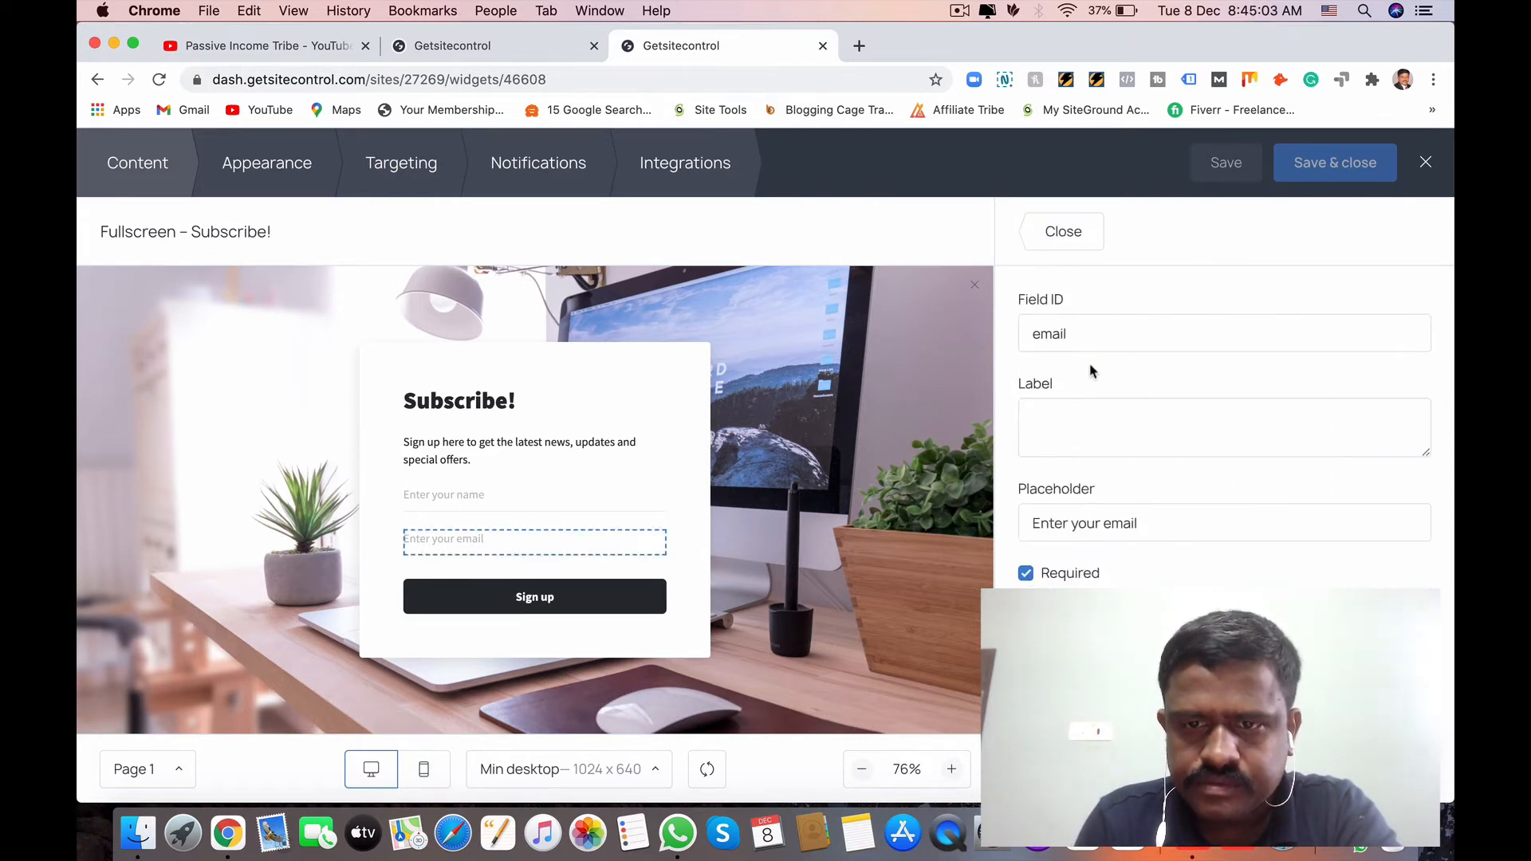
left_click(1063, 234)
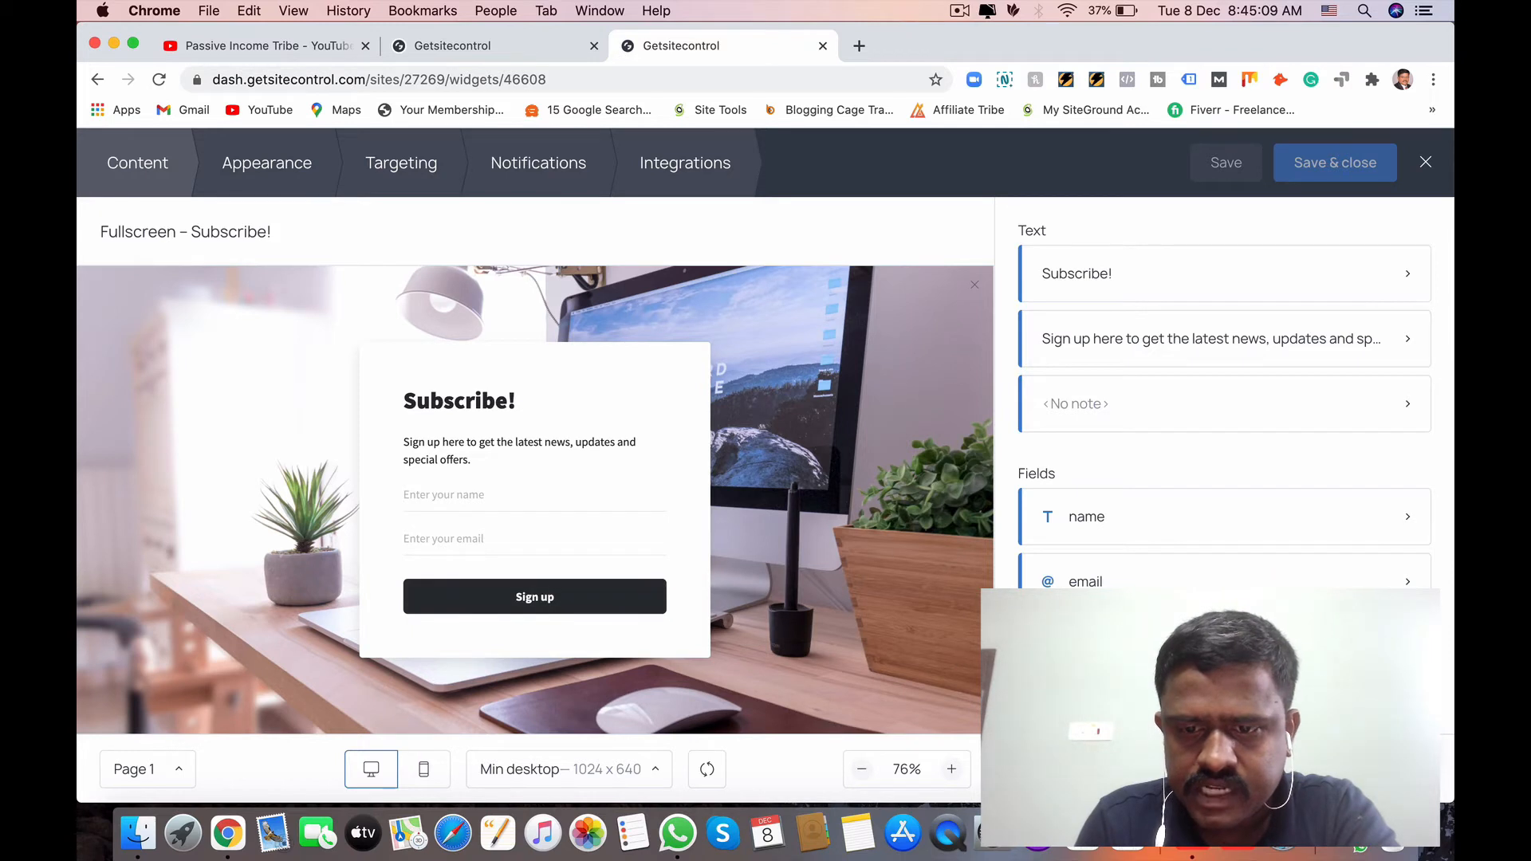
Open the Sign up button's settings, try the Normal and Secondary button classes, and return it to Primary
left_click(1177, 728)
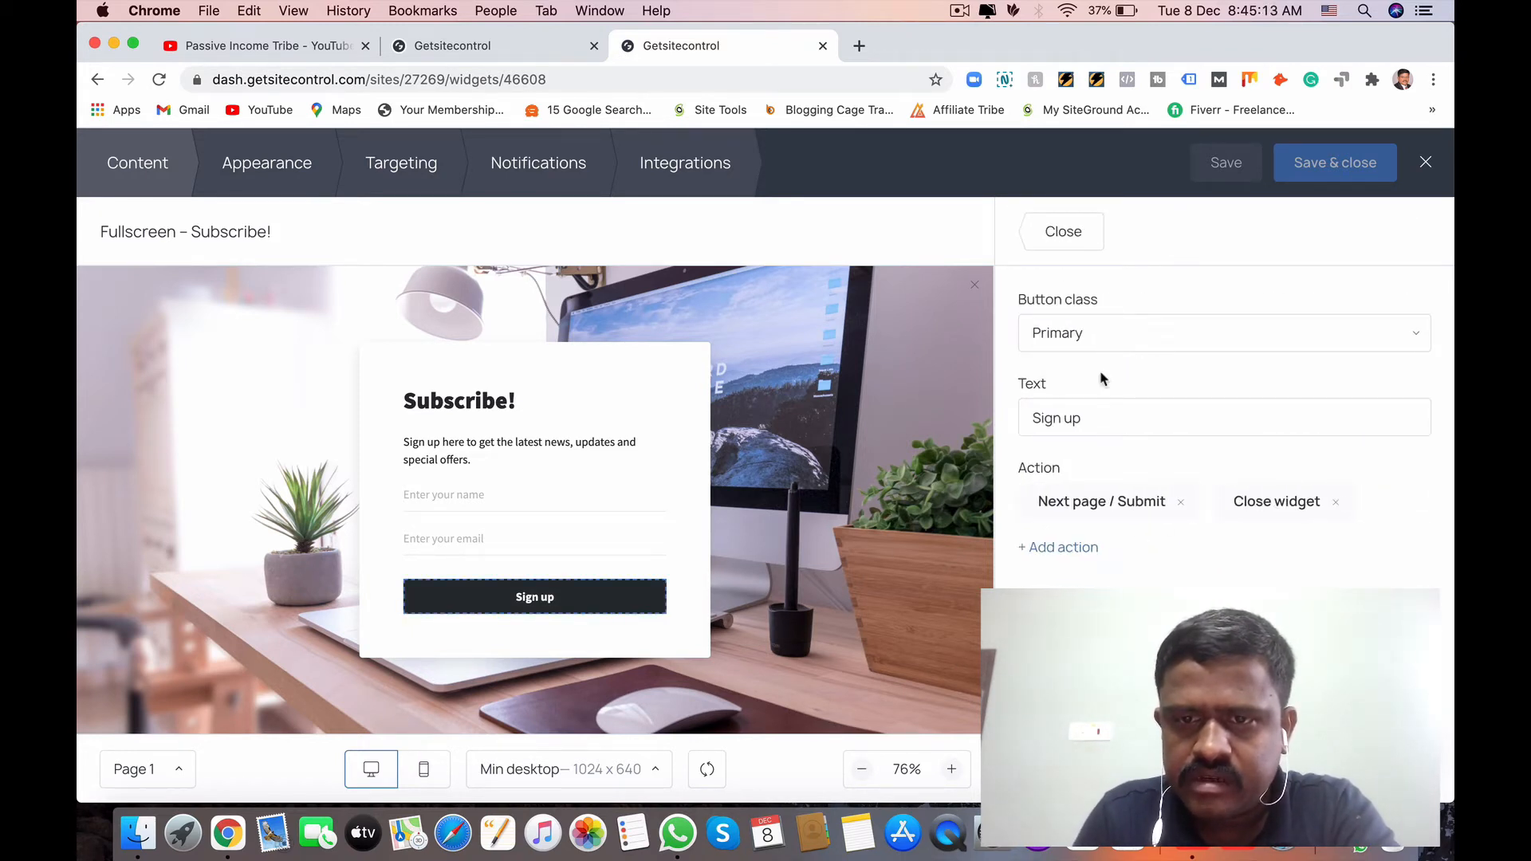
left_click(1103, 338)
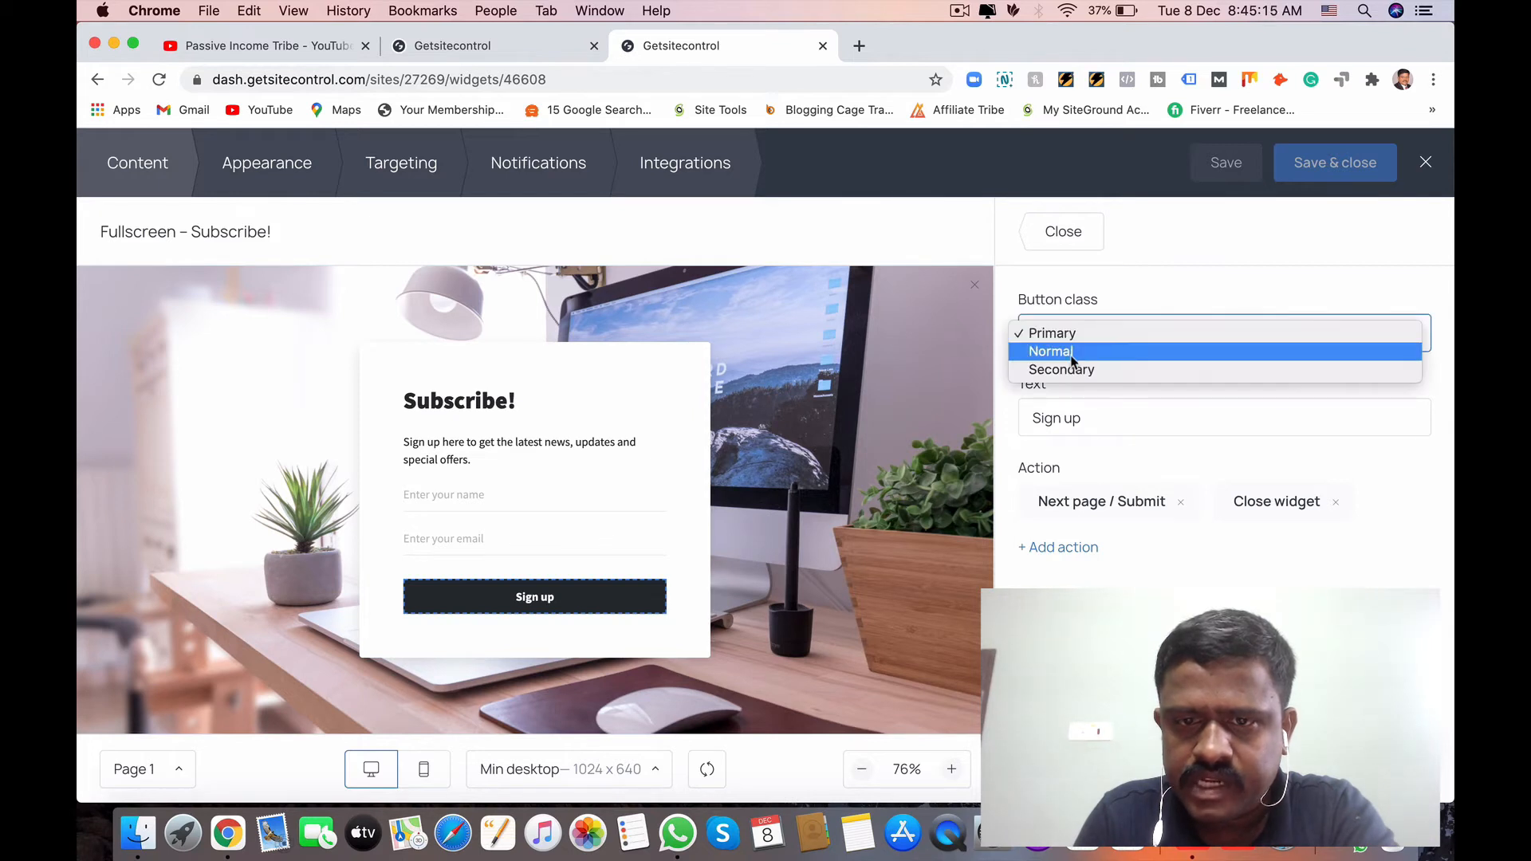
left_click(1071, 355)
left_click(1103, 335)
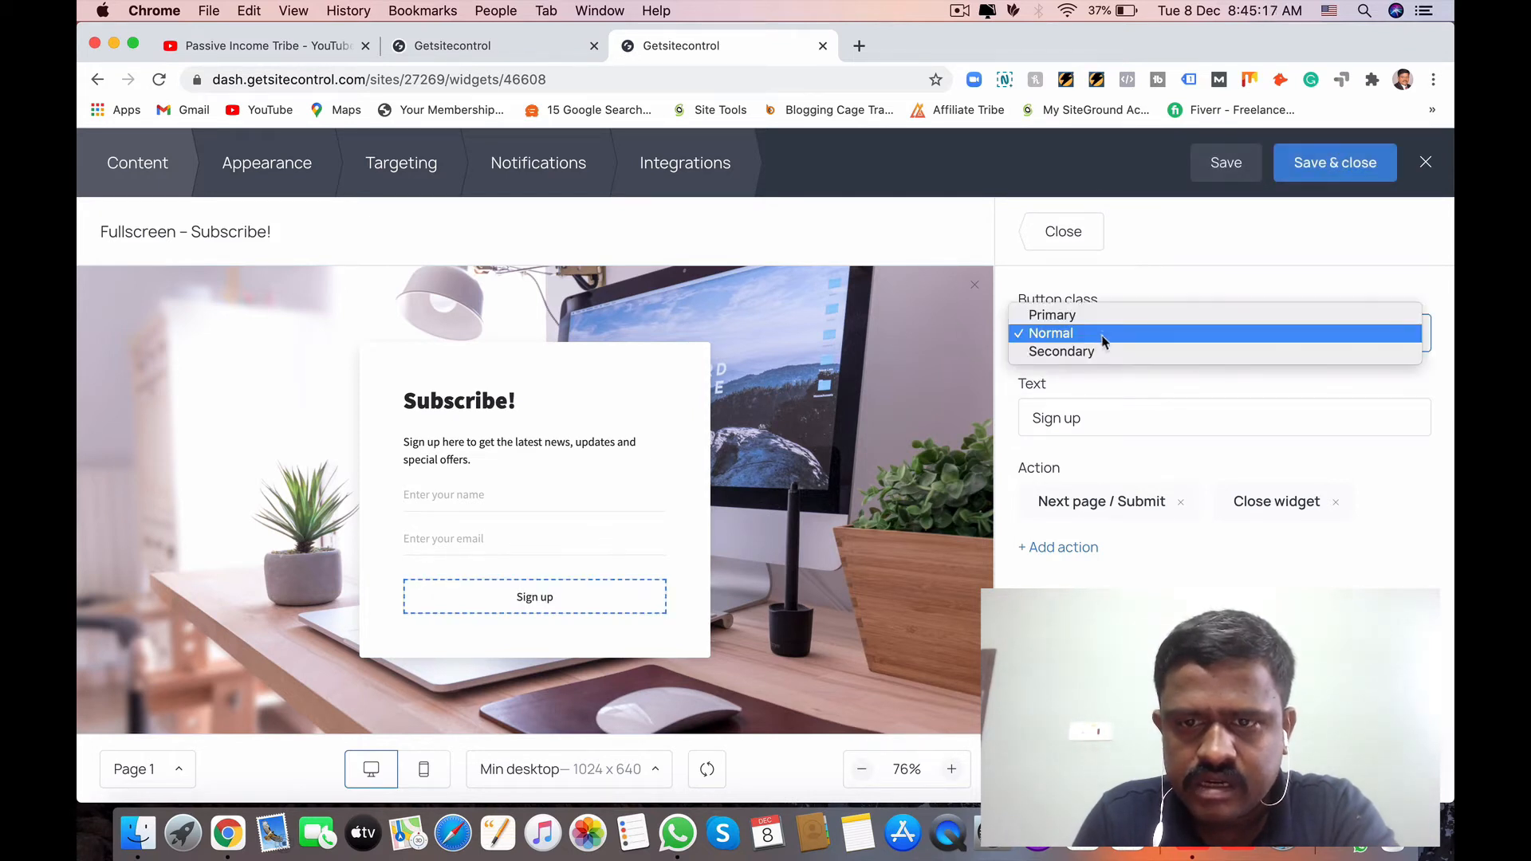
left_click(1082, 357)
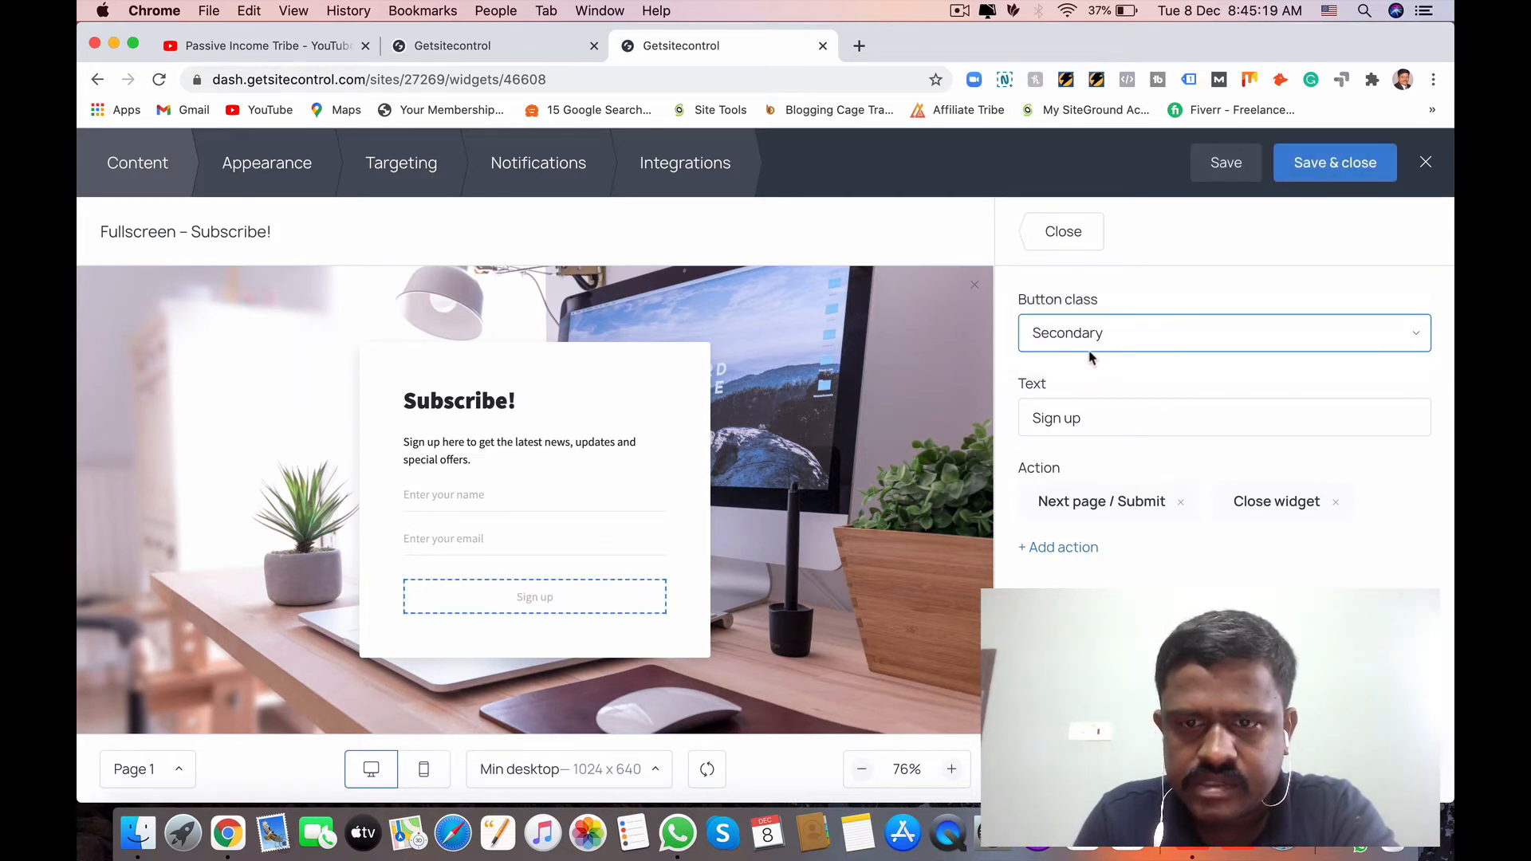
left_click(1114, 340)
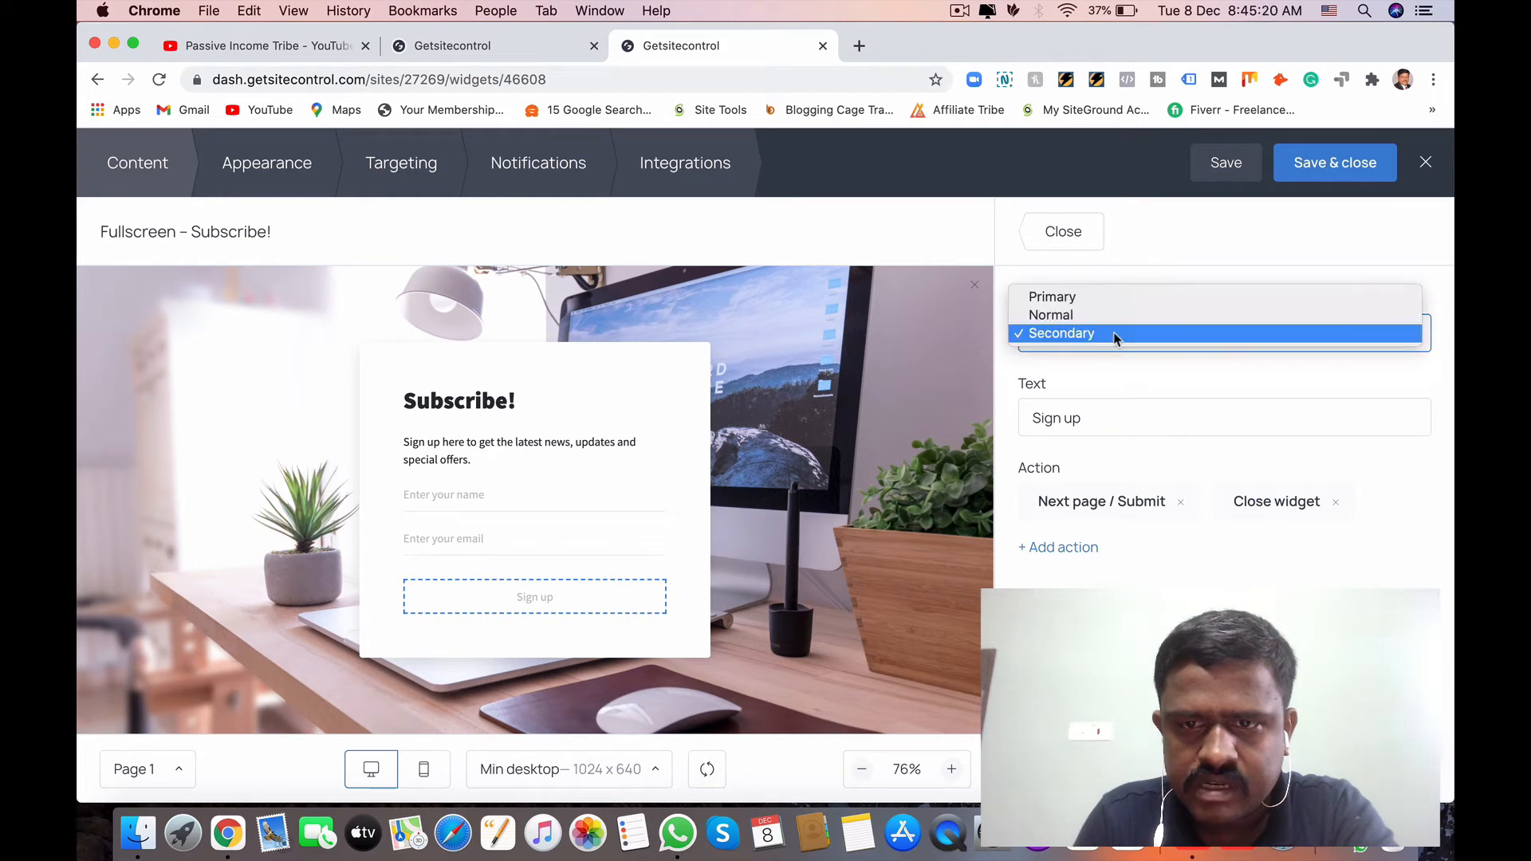
left_click(1060, 299)
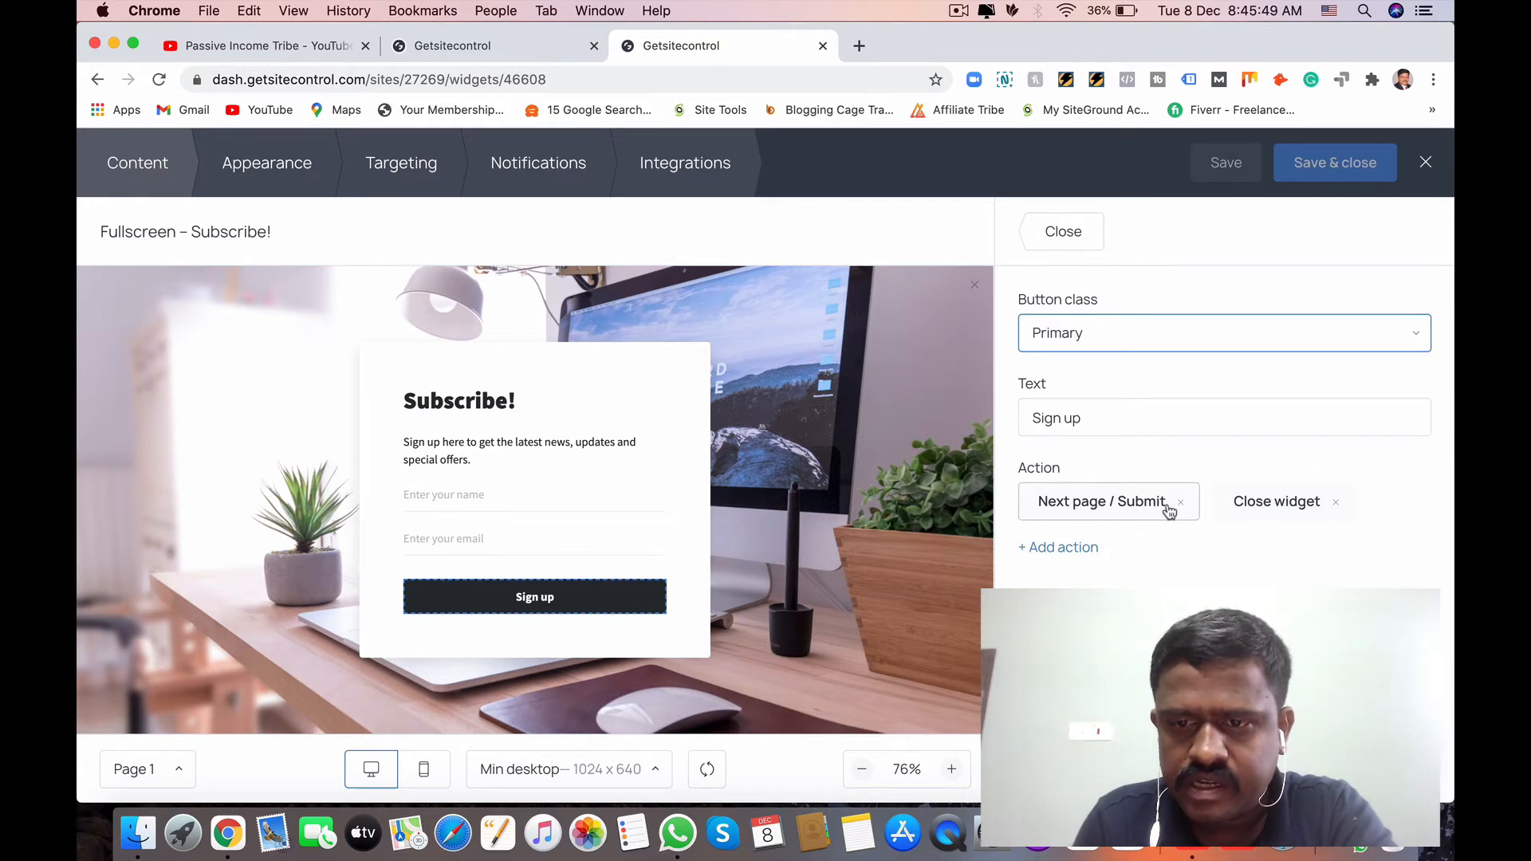
Remove the Close widget action from the Sign up button
left_click(1069, 547)
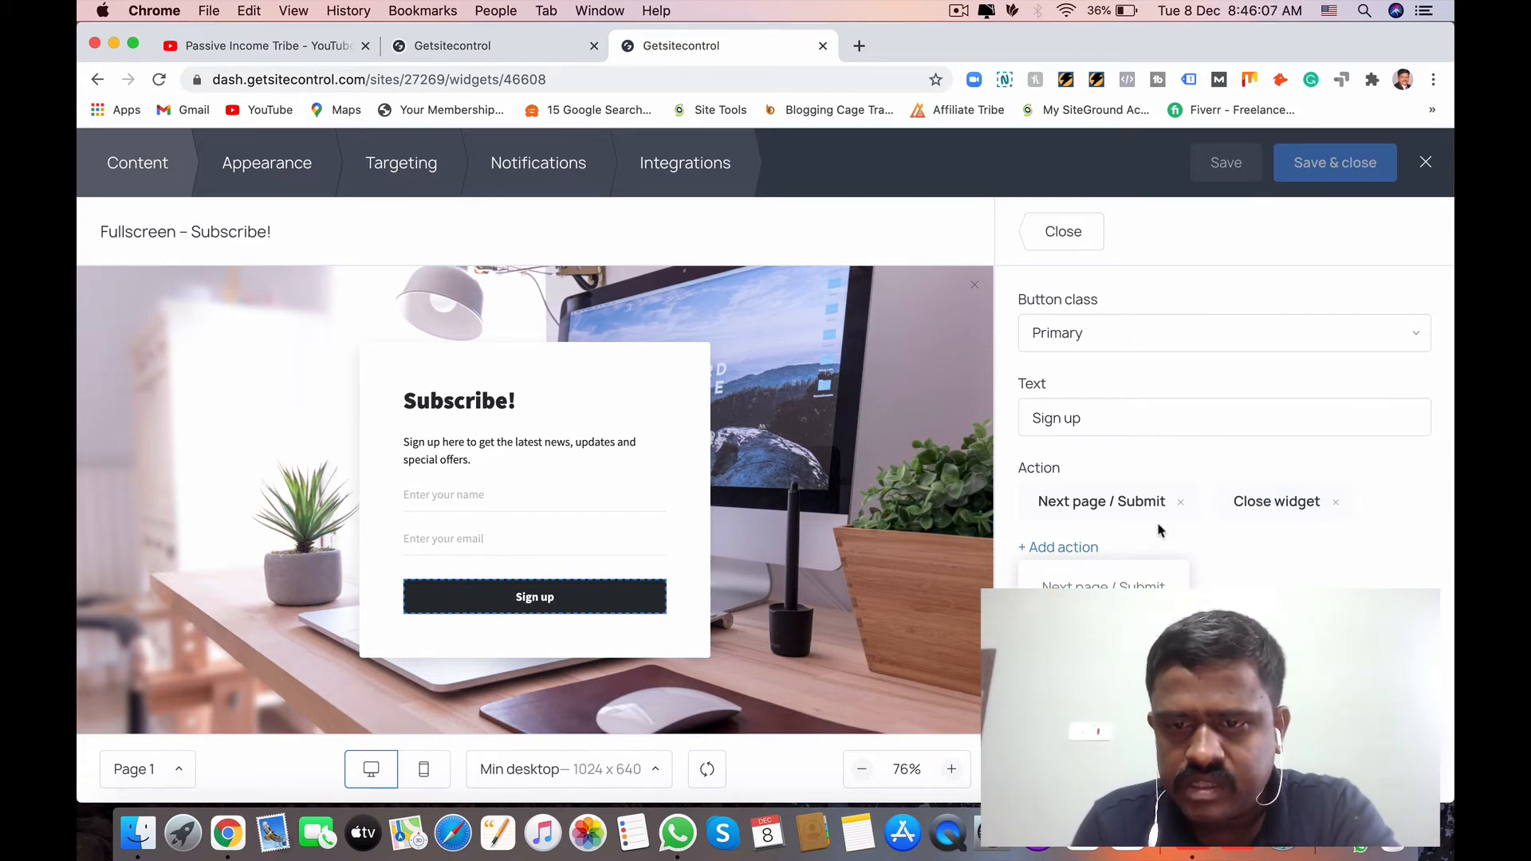
left_click(1336, 502)
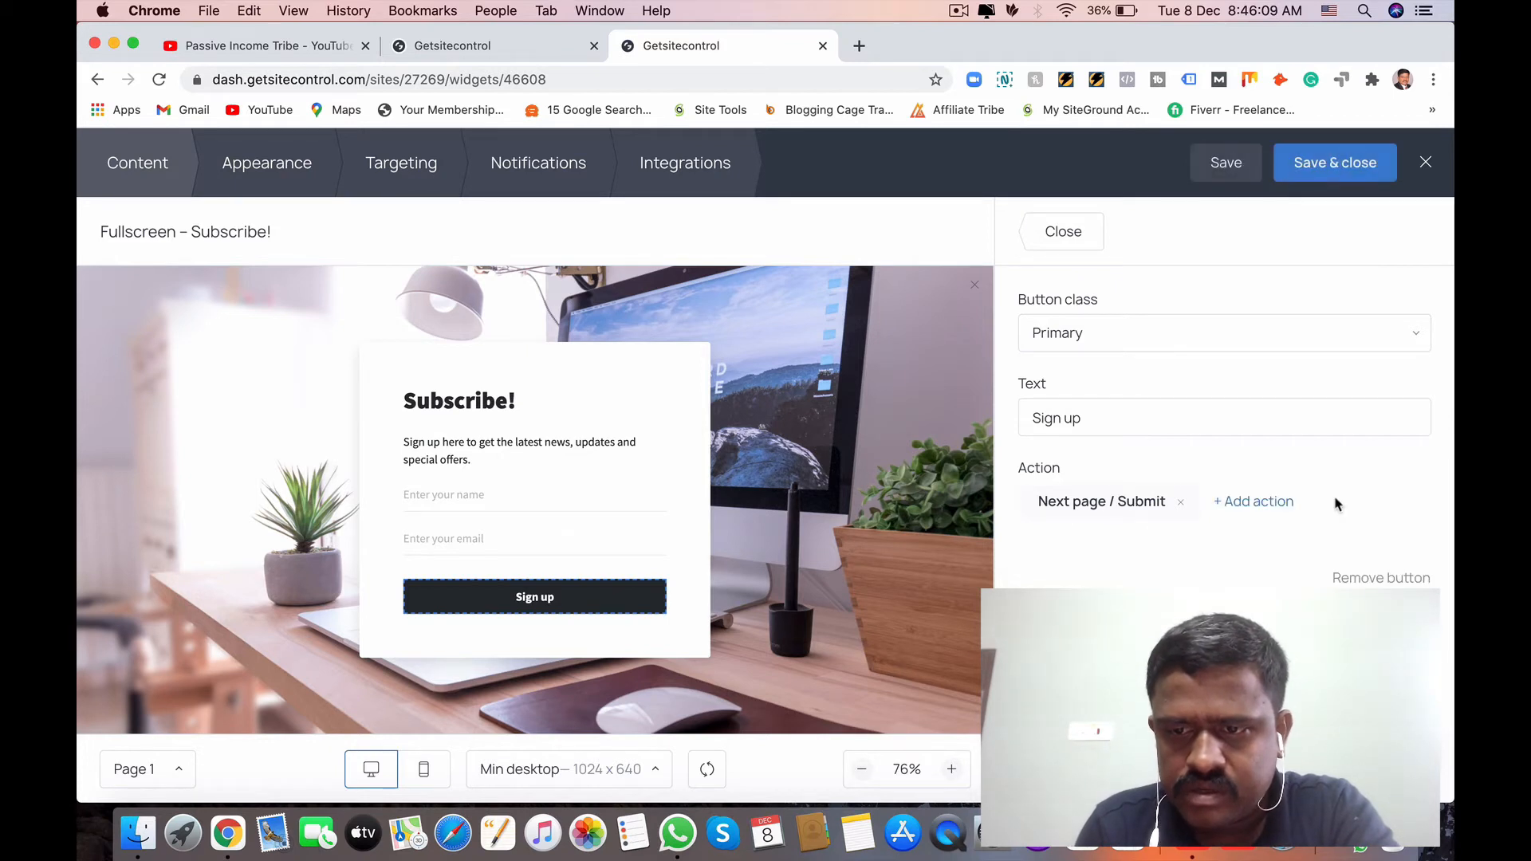
Try a Show widget action on the Sign up button, look through the selectable widgets, and remove the action
left_click(1254, 502)
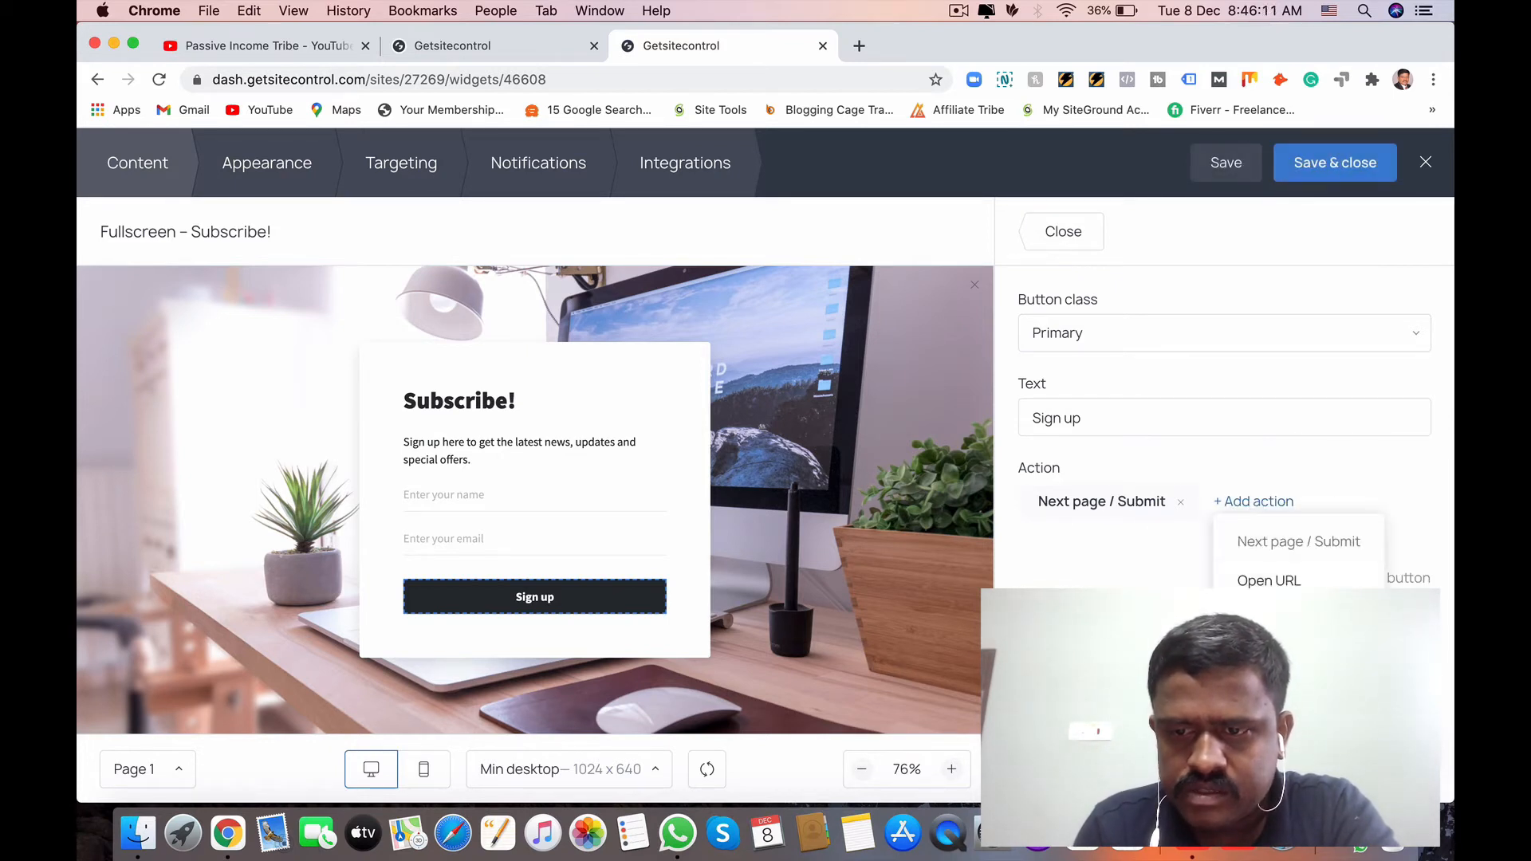
left_click(1270, 659)
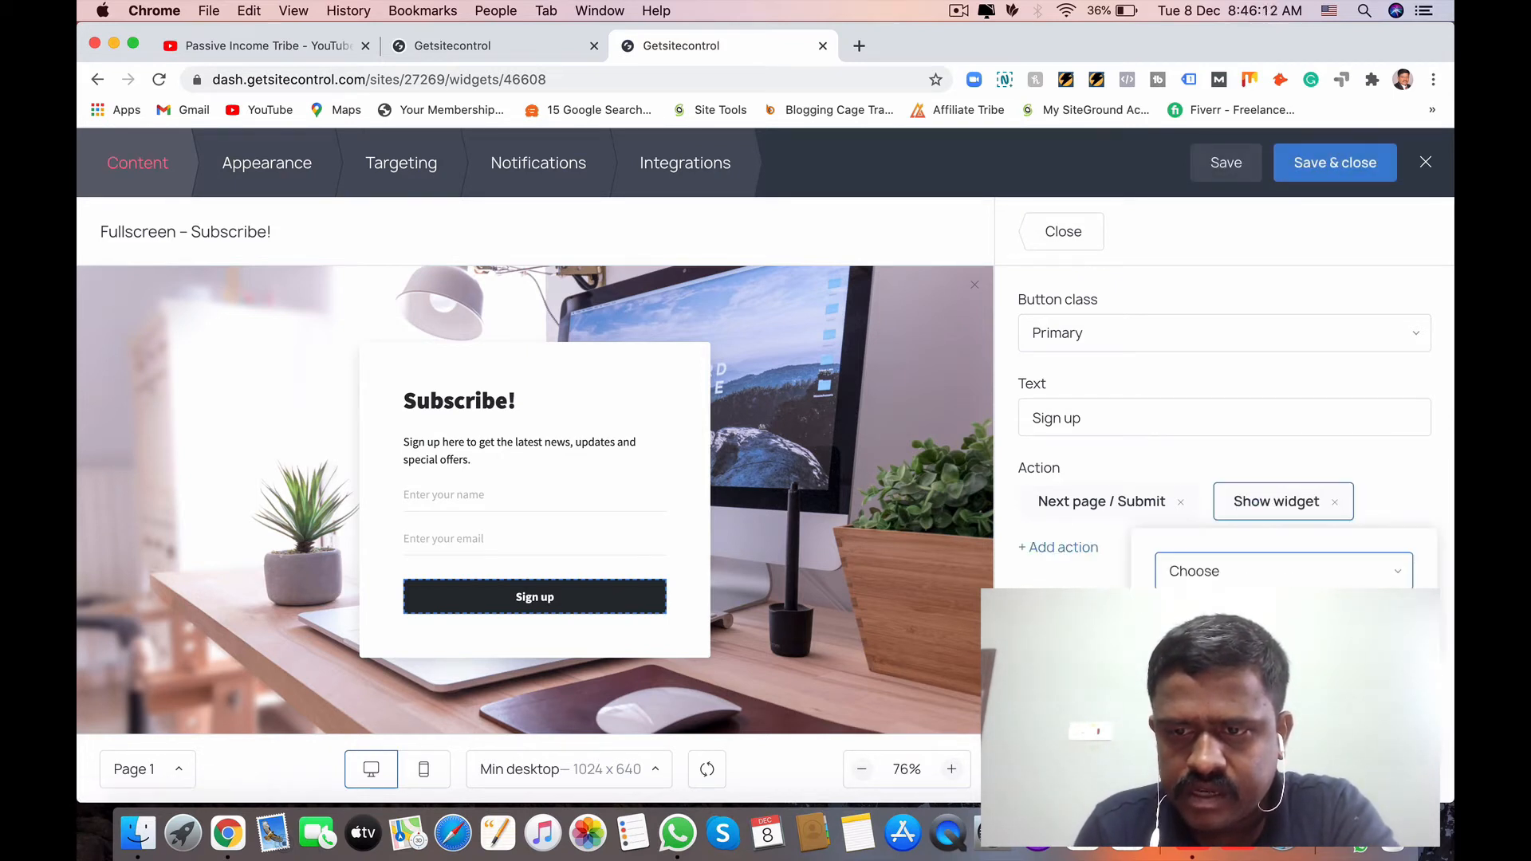
left_click(1335, 501)
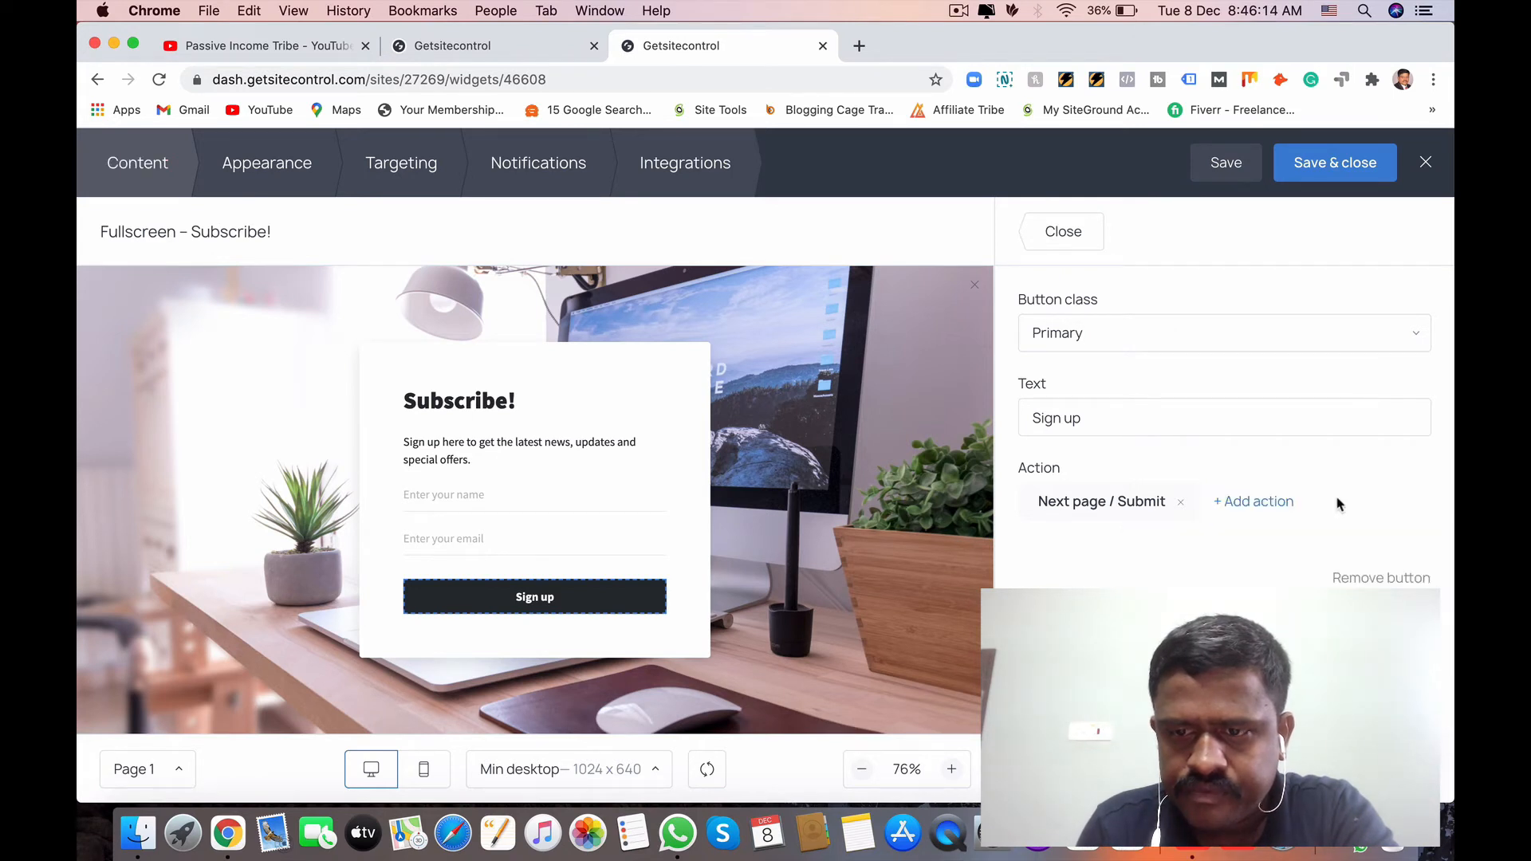
left_click(1267, 504)
left_click(1307, 658)
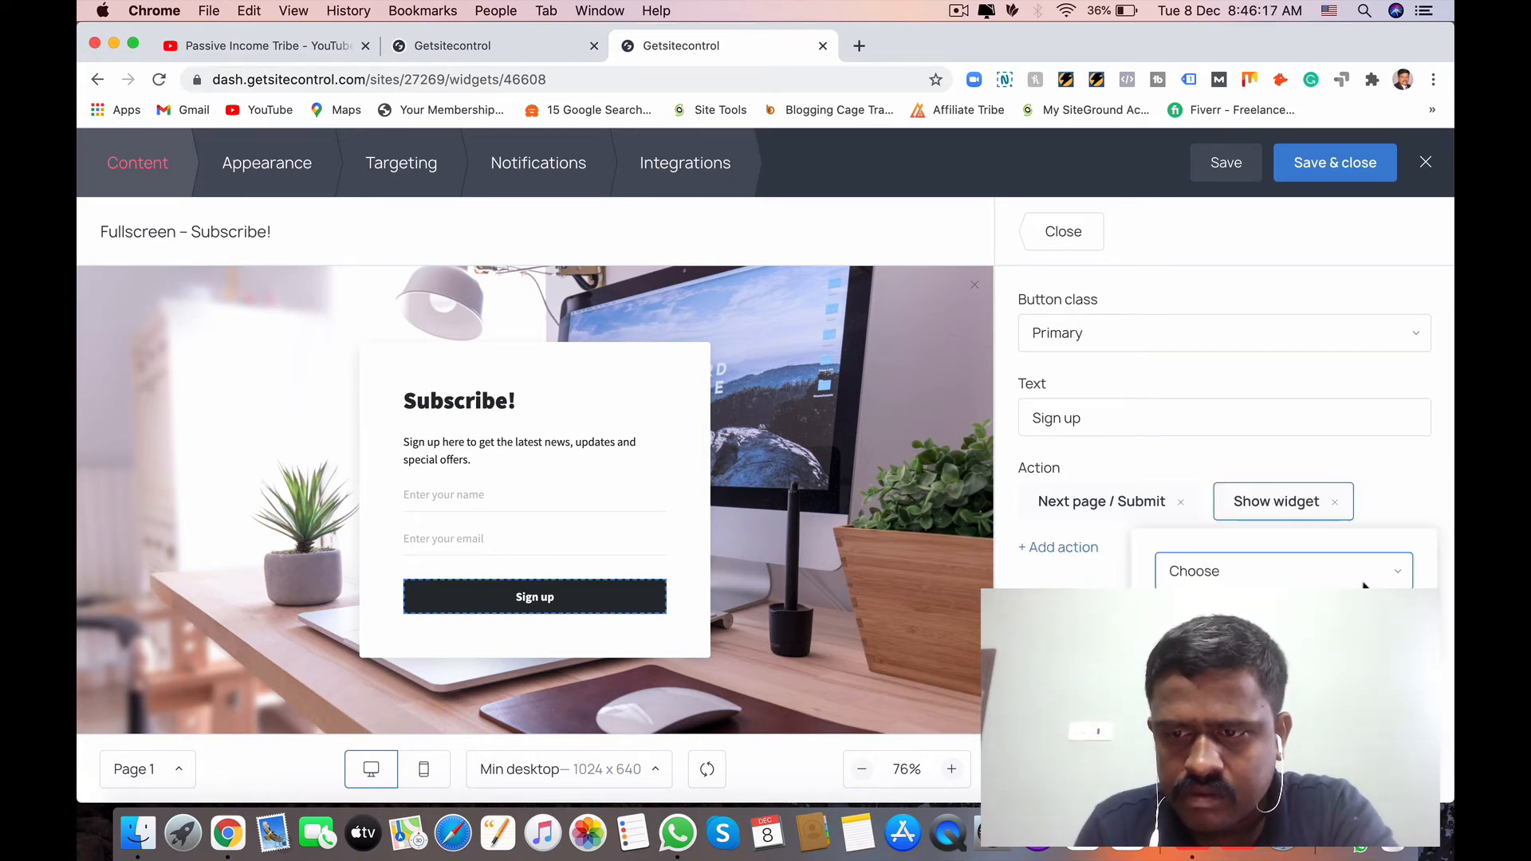
left_click(1394, 576)
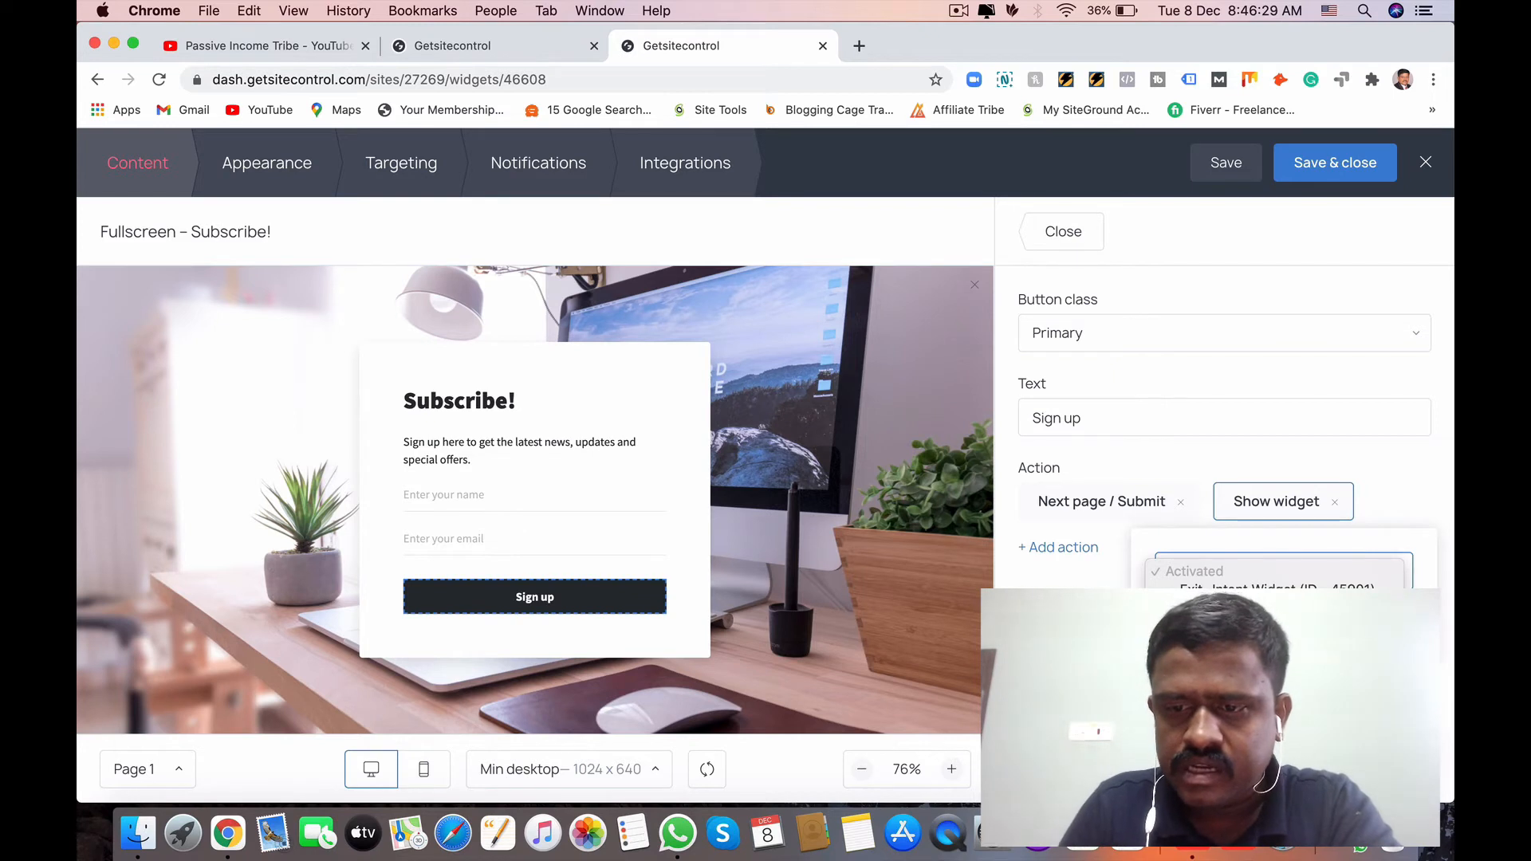
key("Escape")
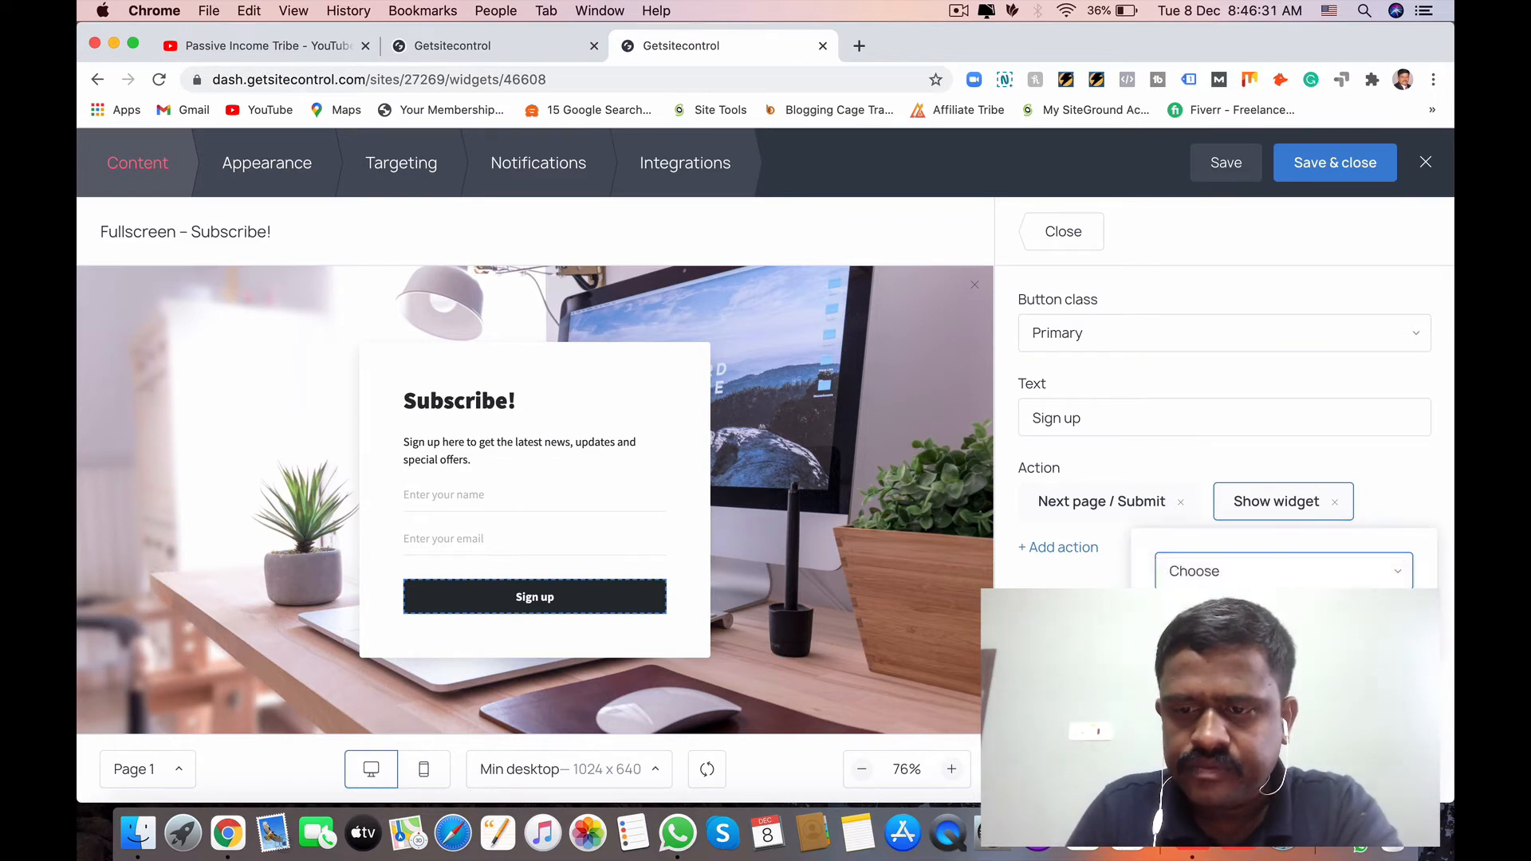
key("Escape")
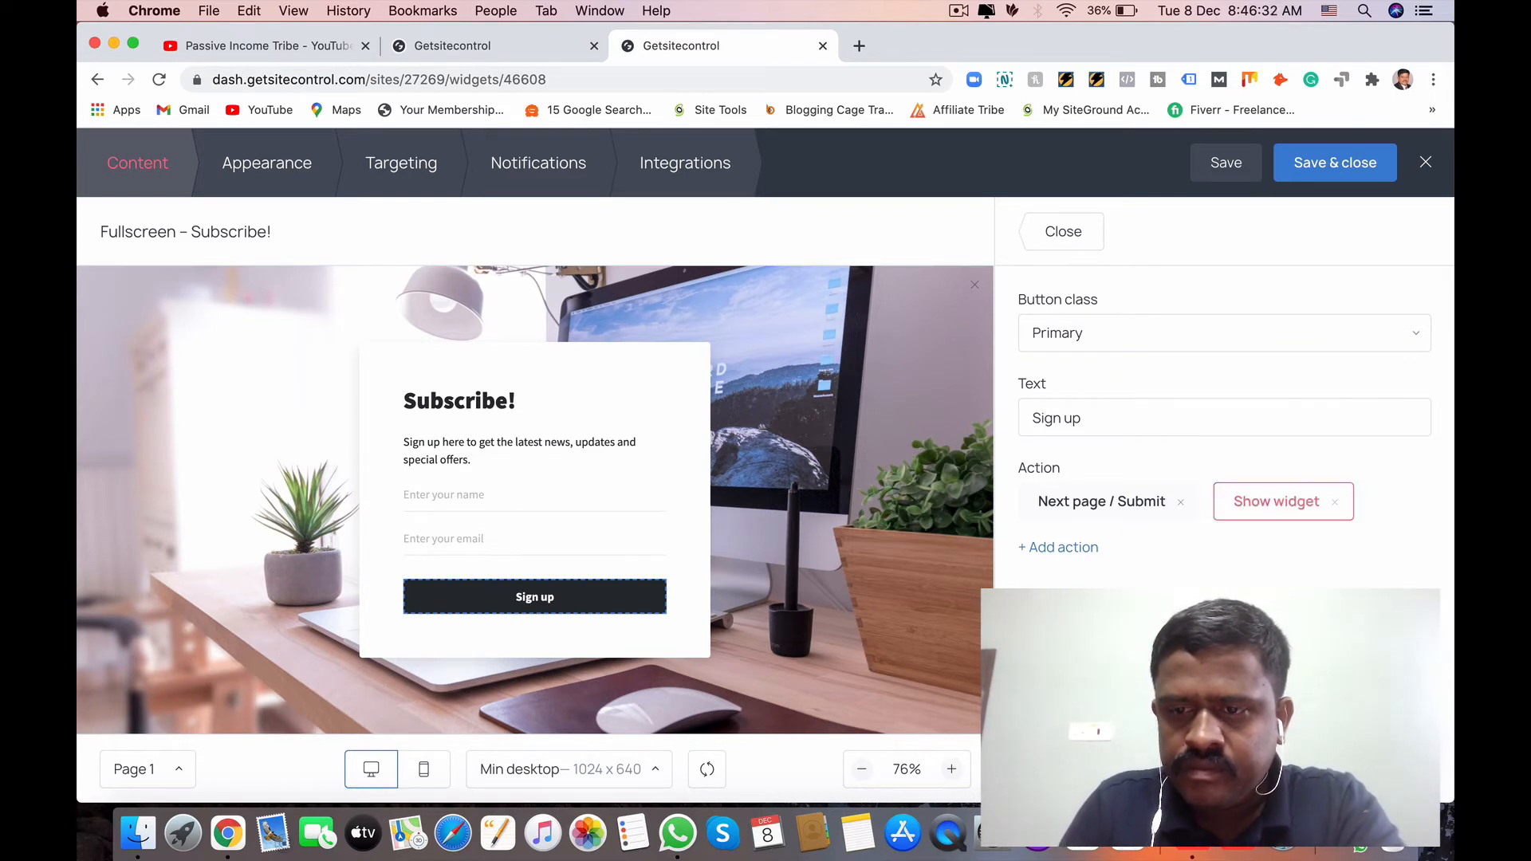
left_click(1334, 501)
left_click(1241, 503)
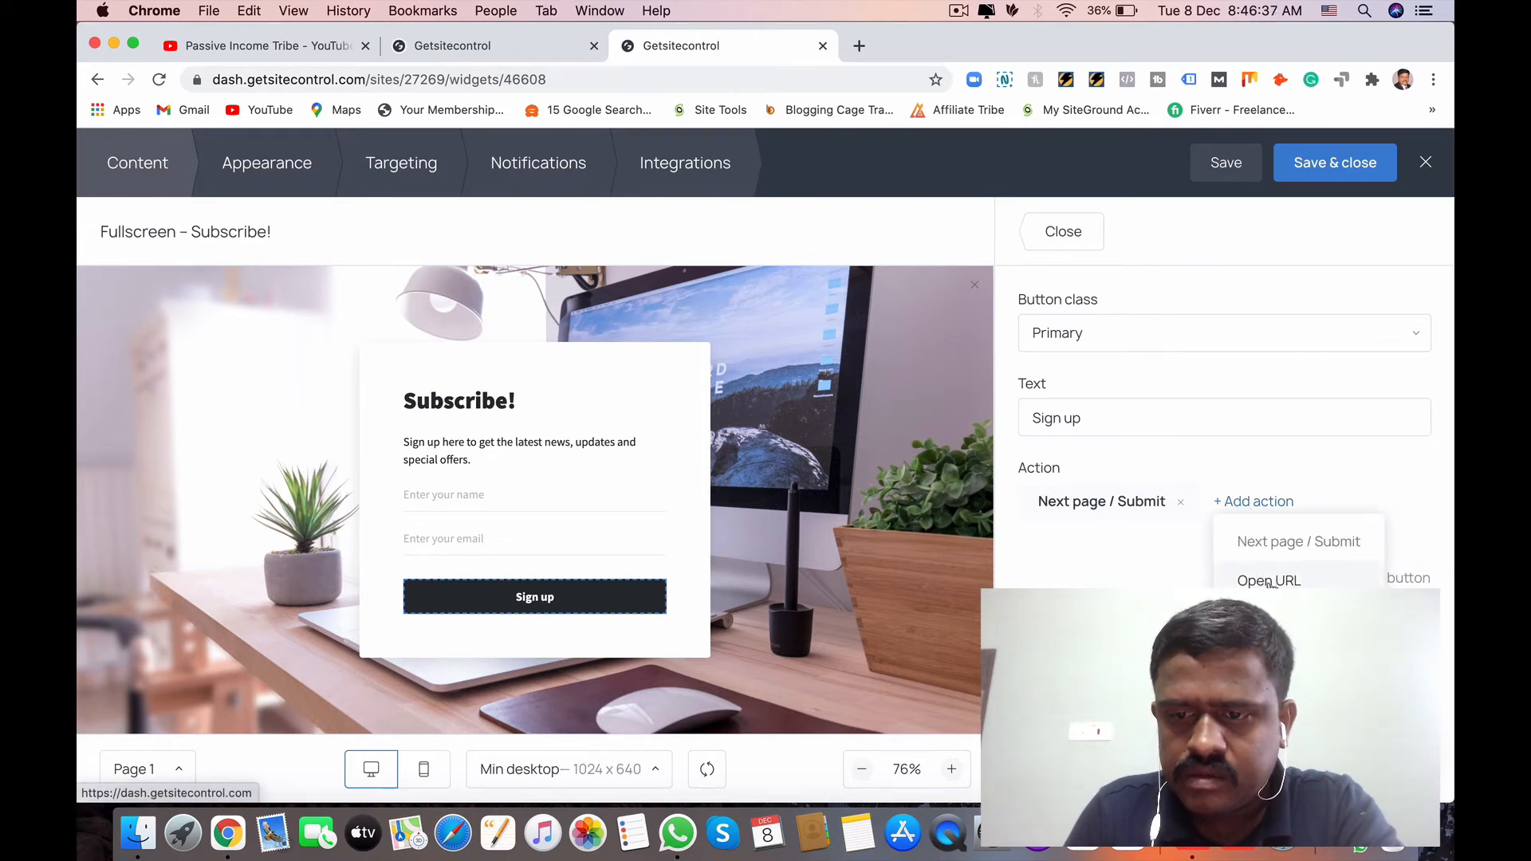
left_click(1269, 582)
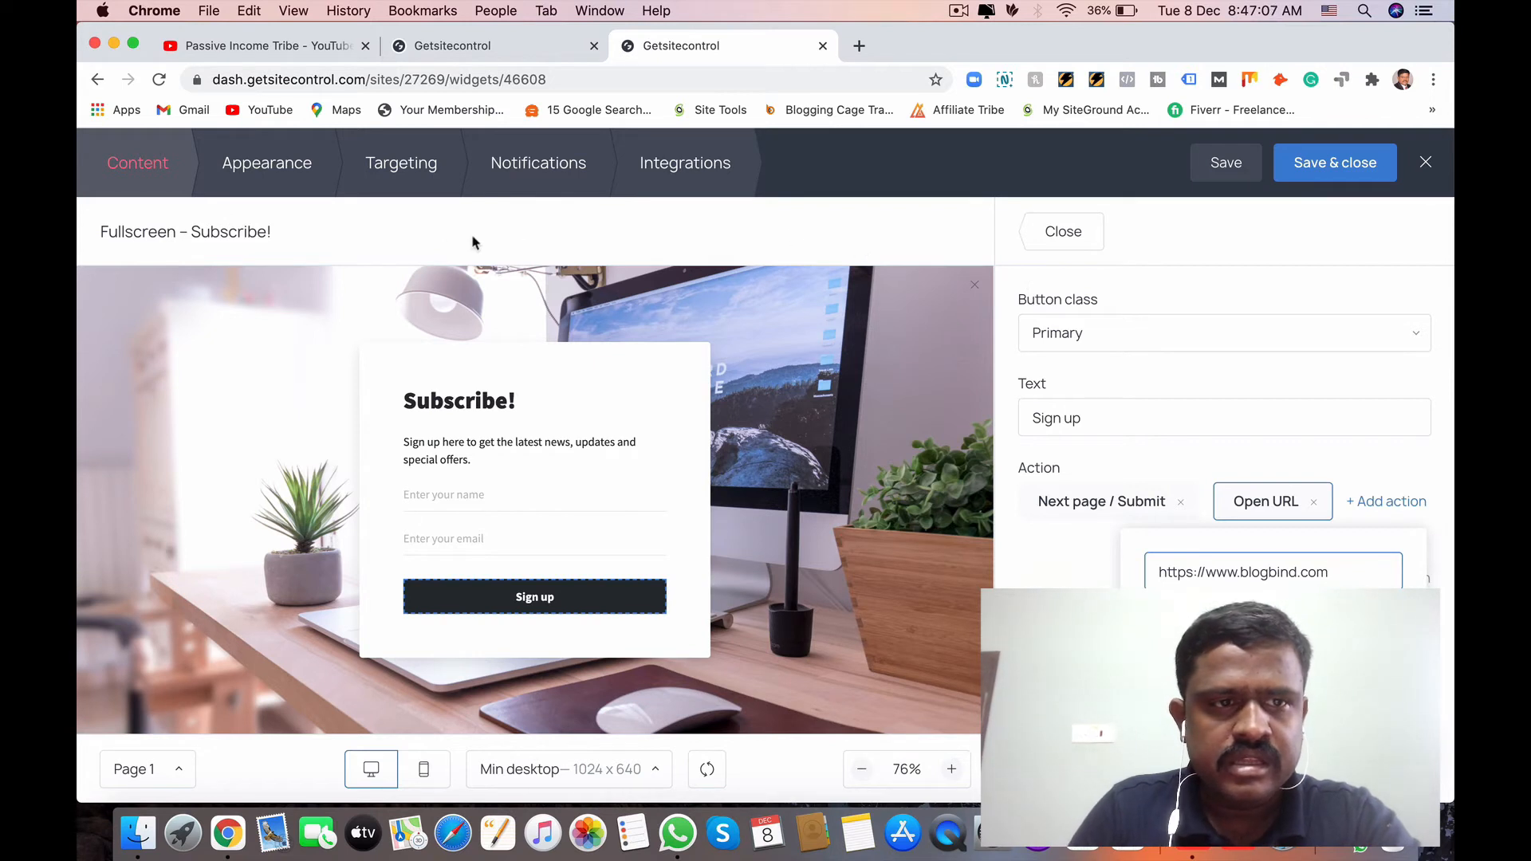
Replace the widget's background image with the open laptop on a wooden table from an Unsplash search for "laptop"
left_click(267, 172)
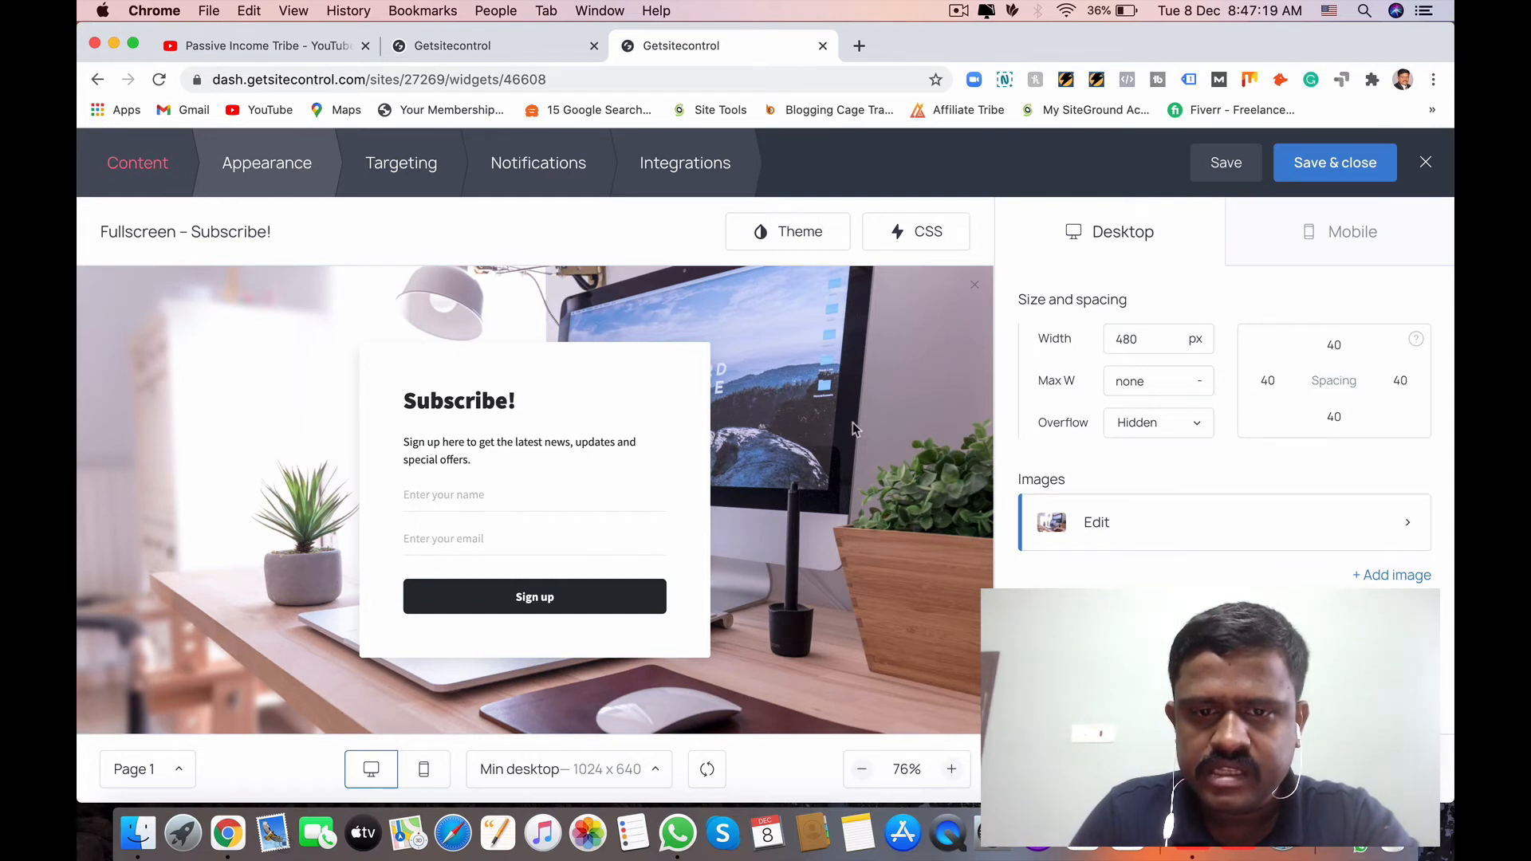
left_click(1106, 528)
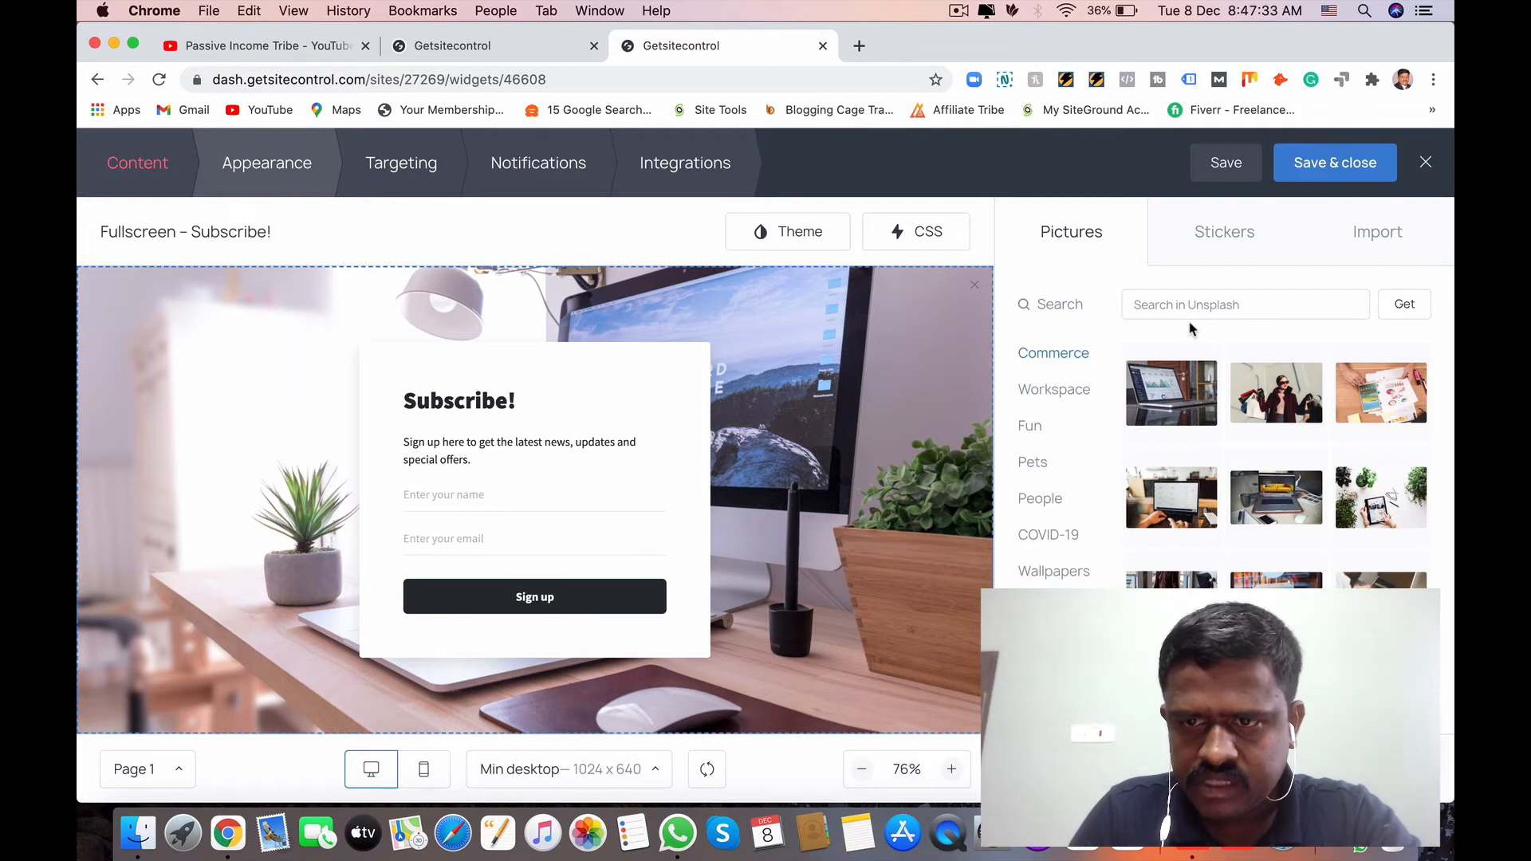
left_click(1237, 307)
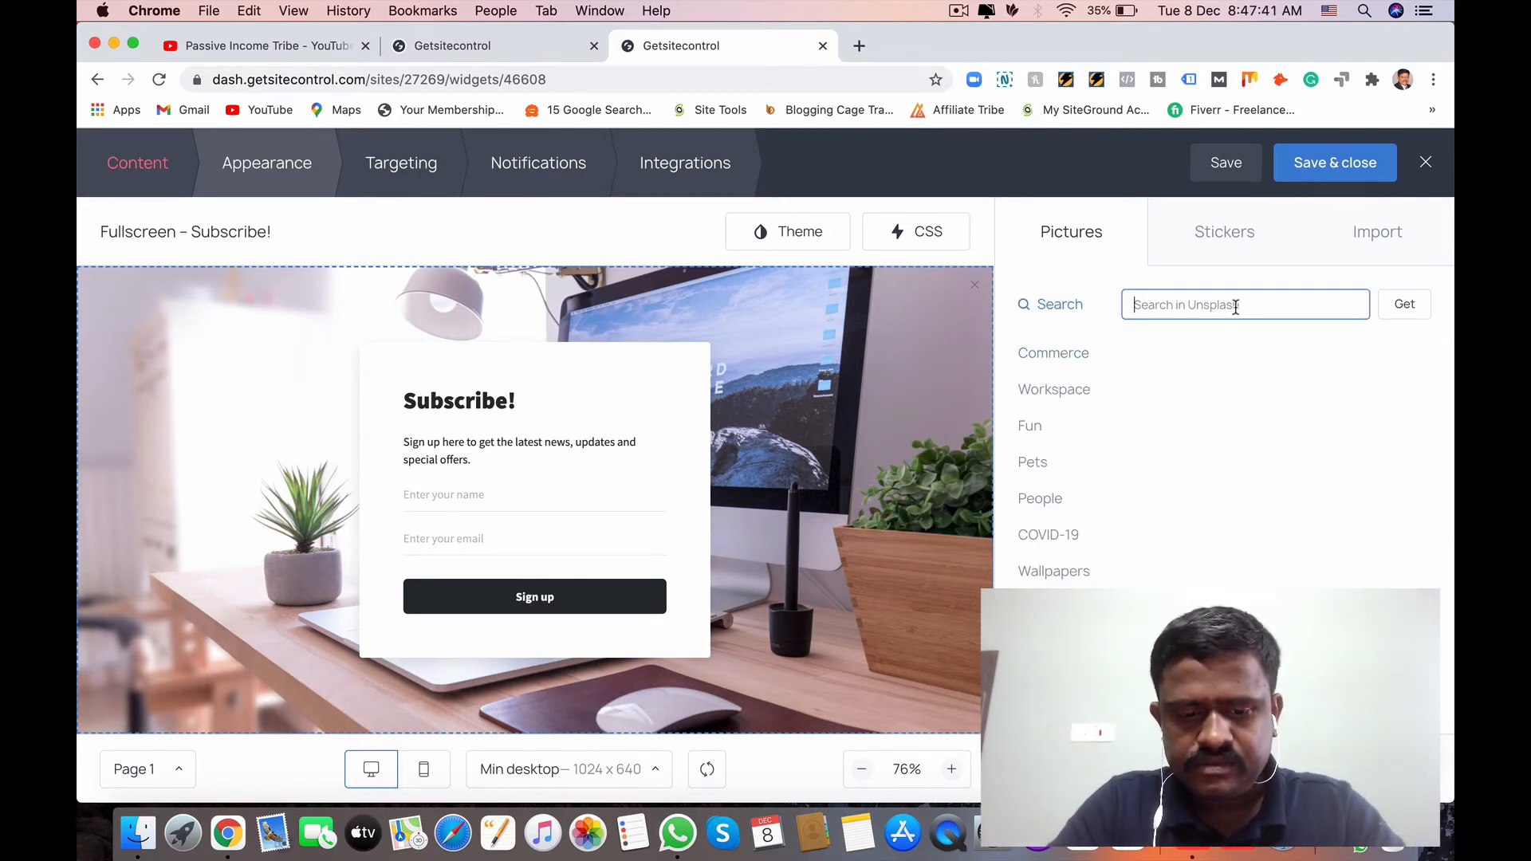
type("l")
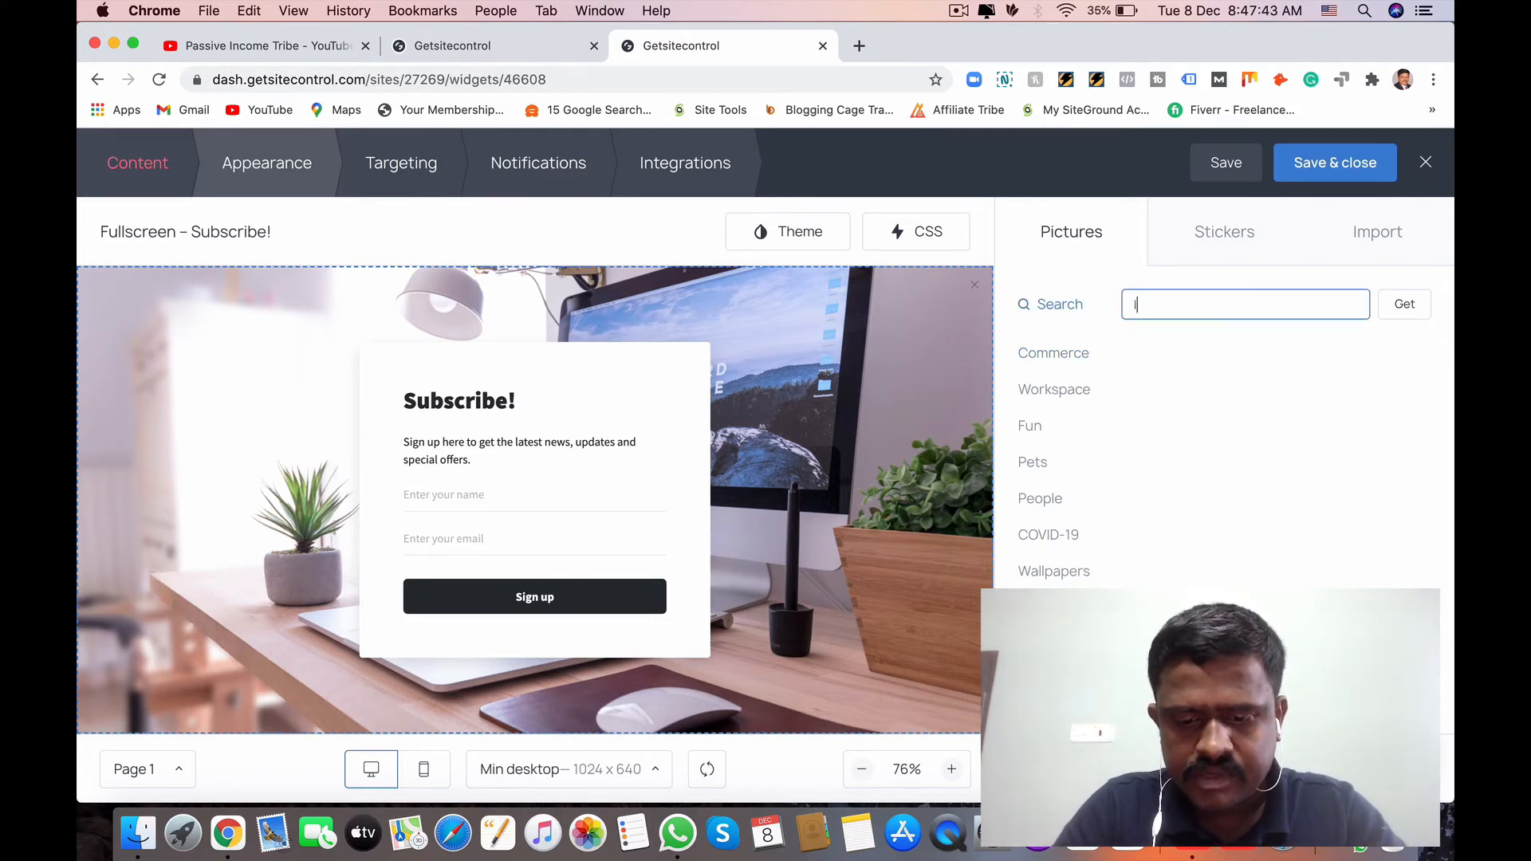
type("aptop")
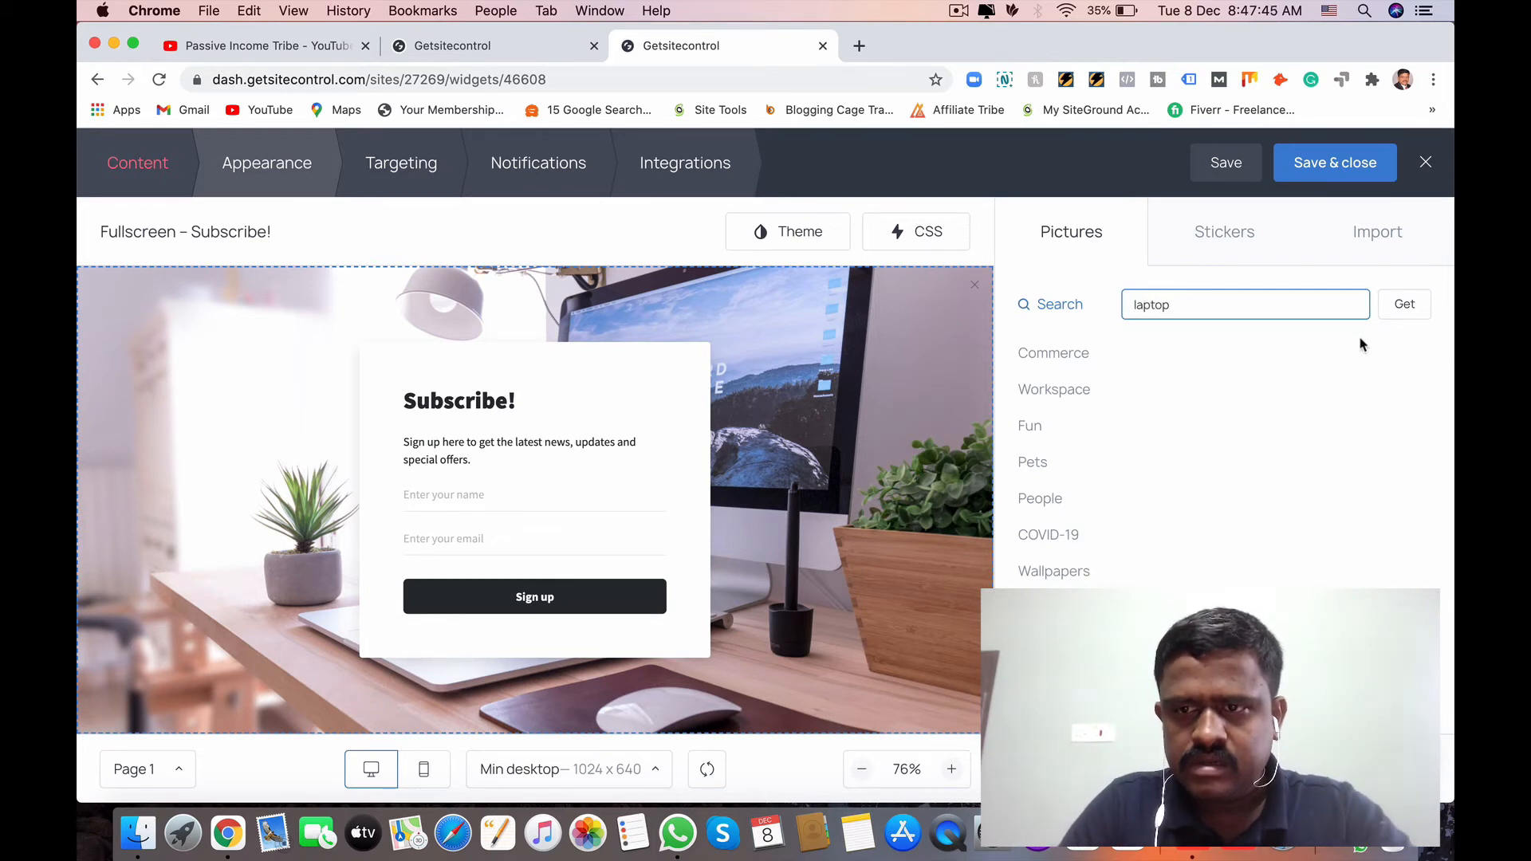
left_click(1403, 310)
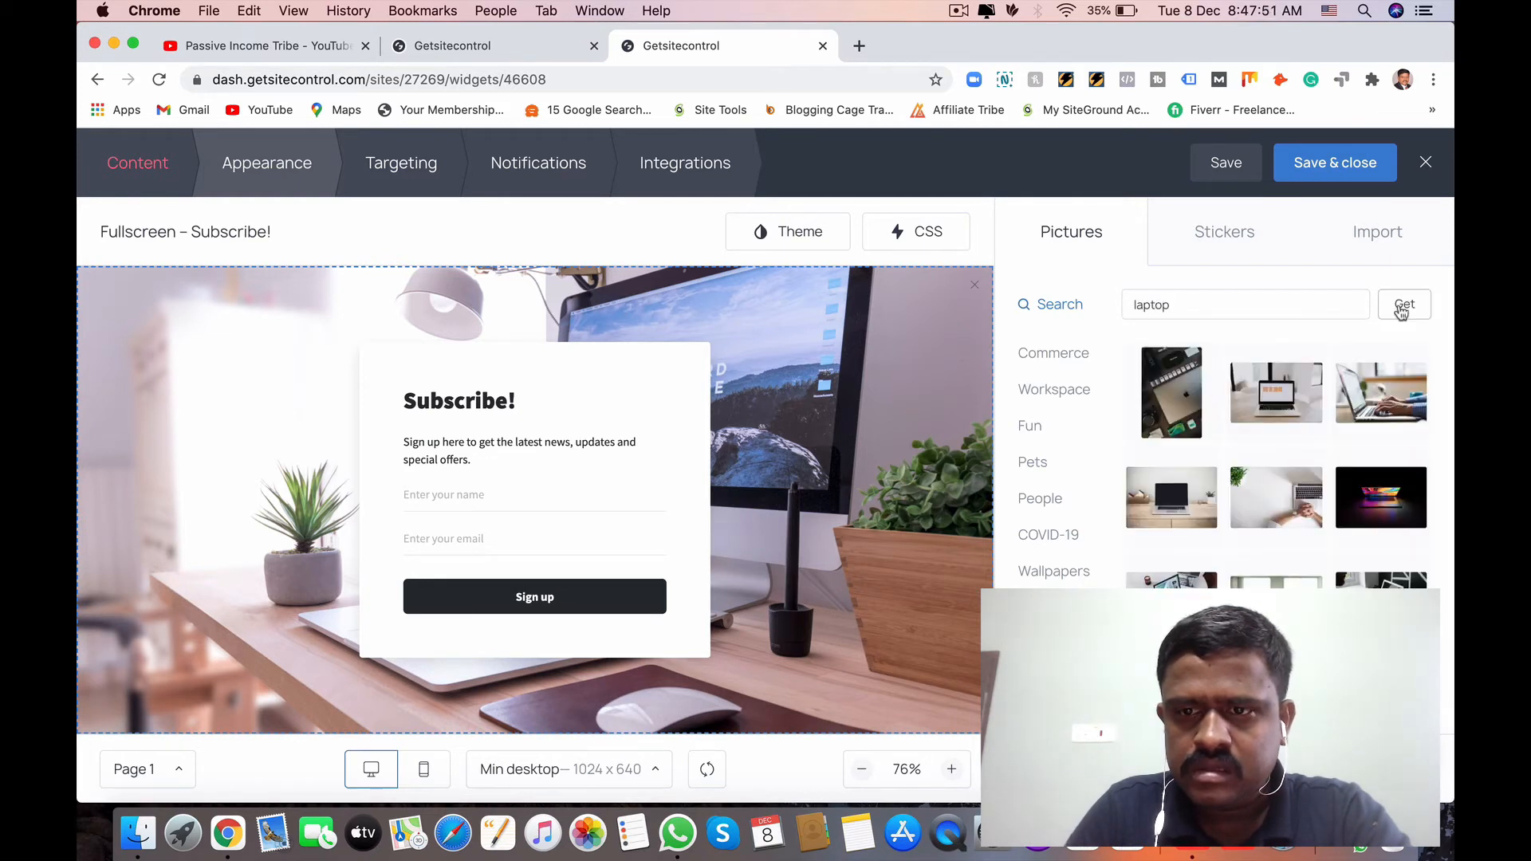
left_click(1281, 403)
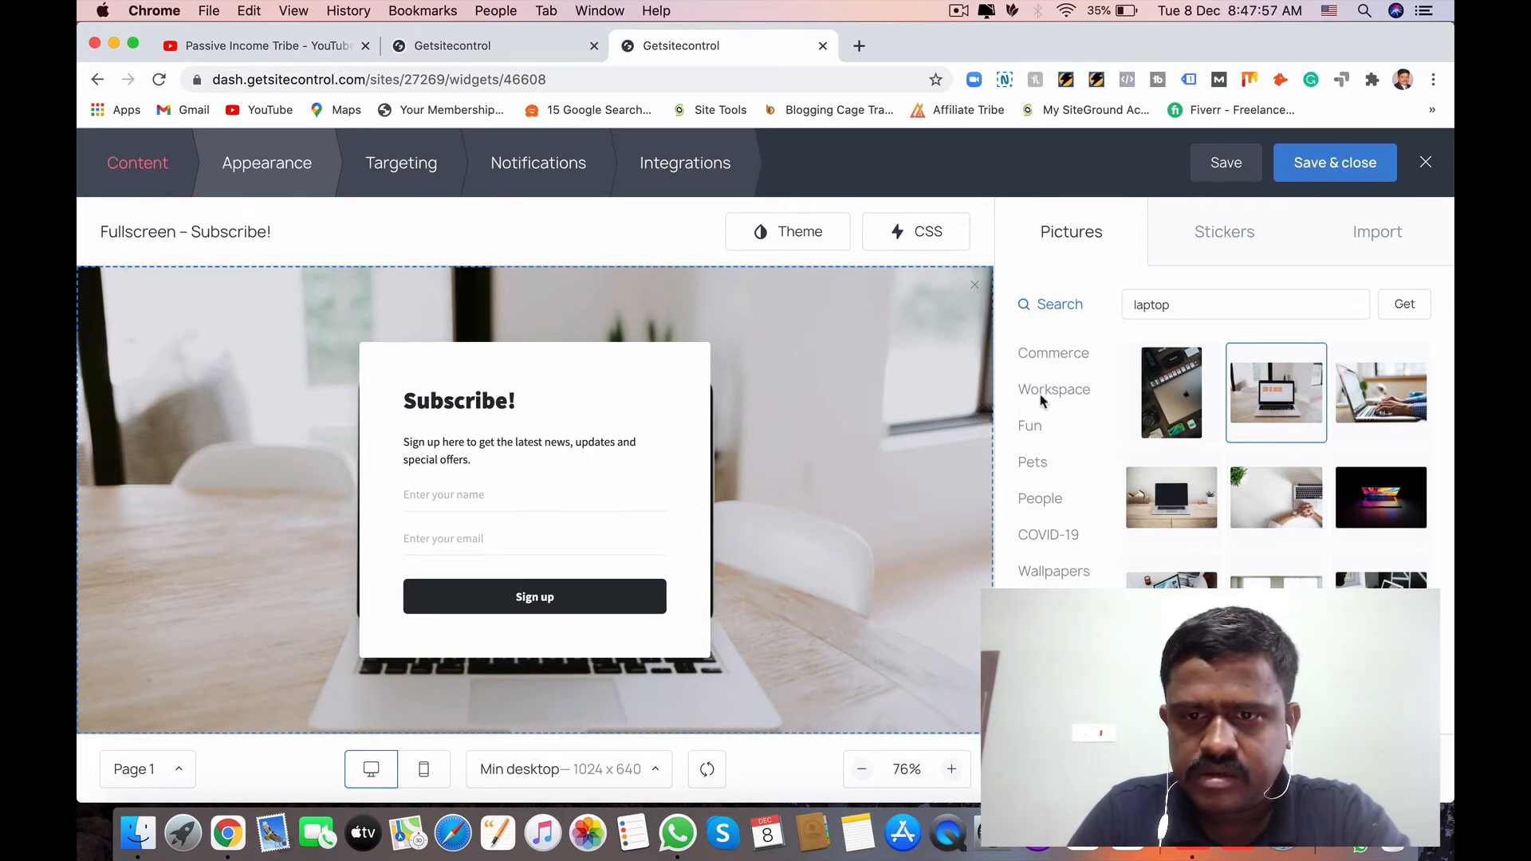
Browse the Commerce, Workspace, People and COVID-19 picture categories, then the sticker and image import options
left_click(1054, 354)
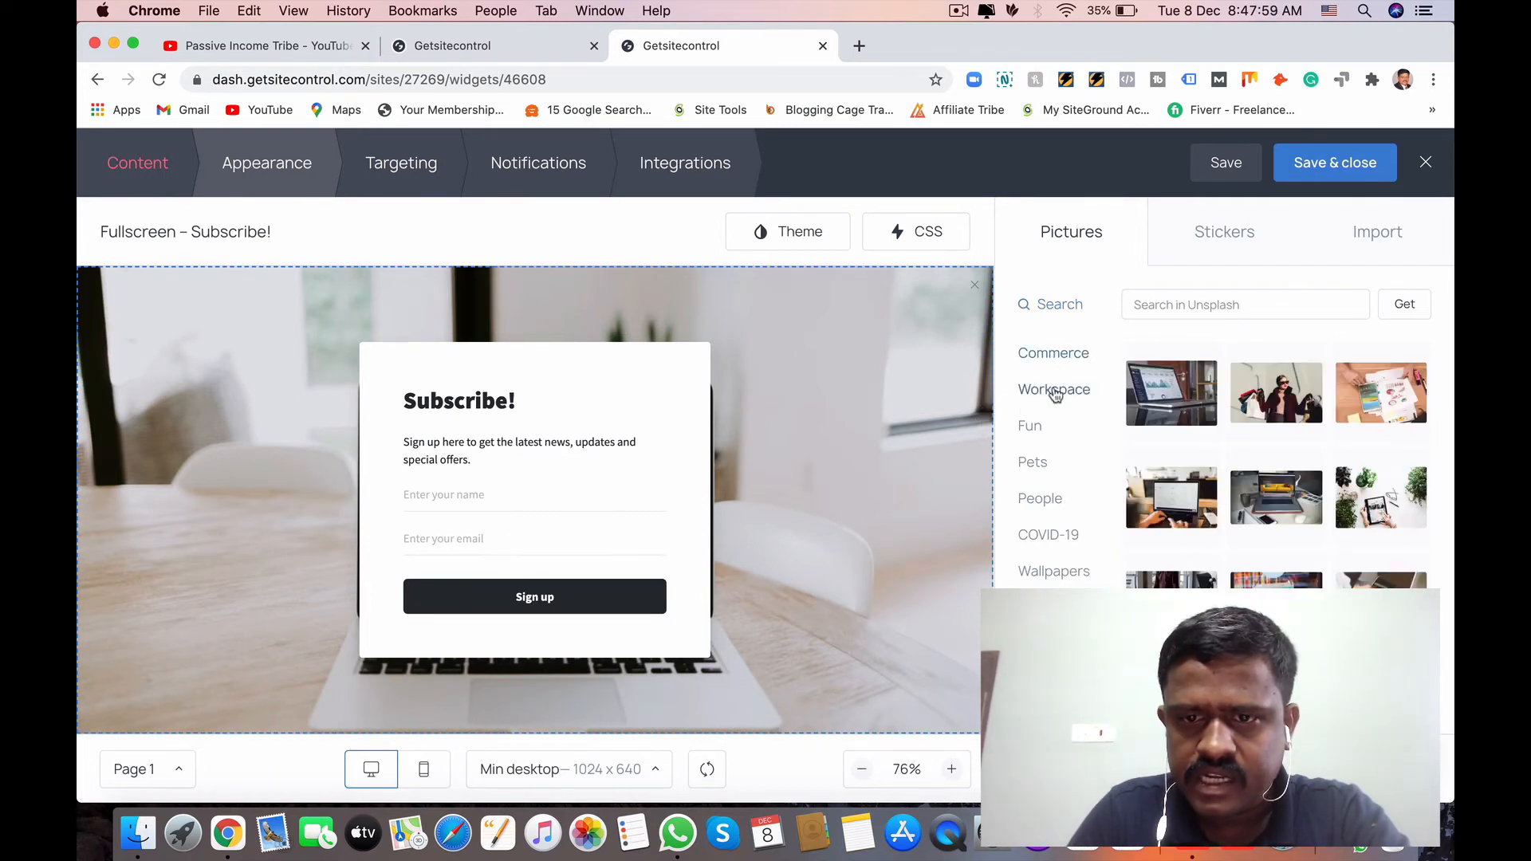
left_click(1055, 392)
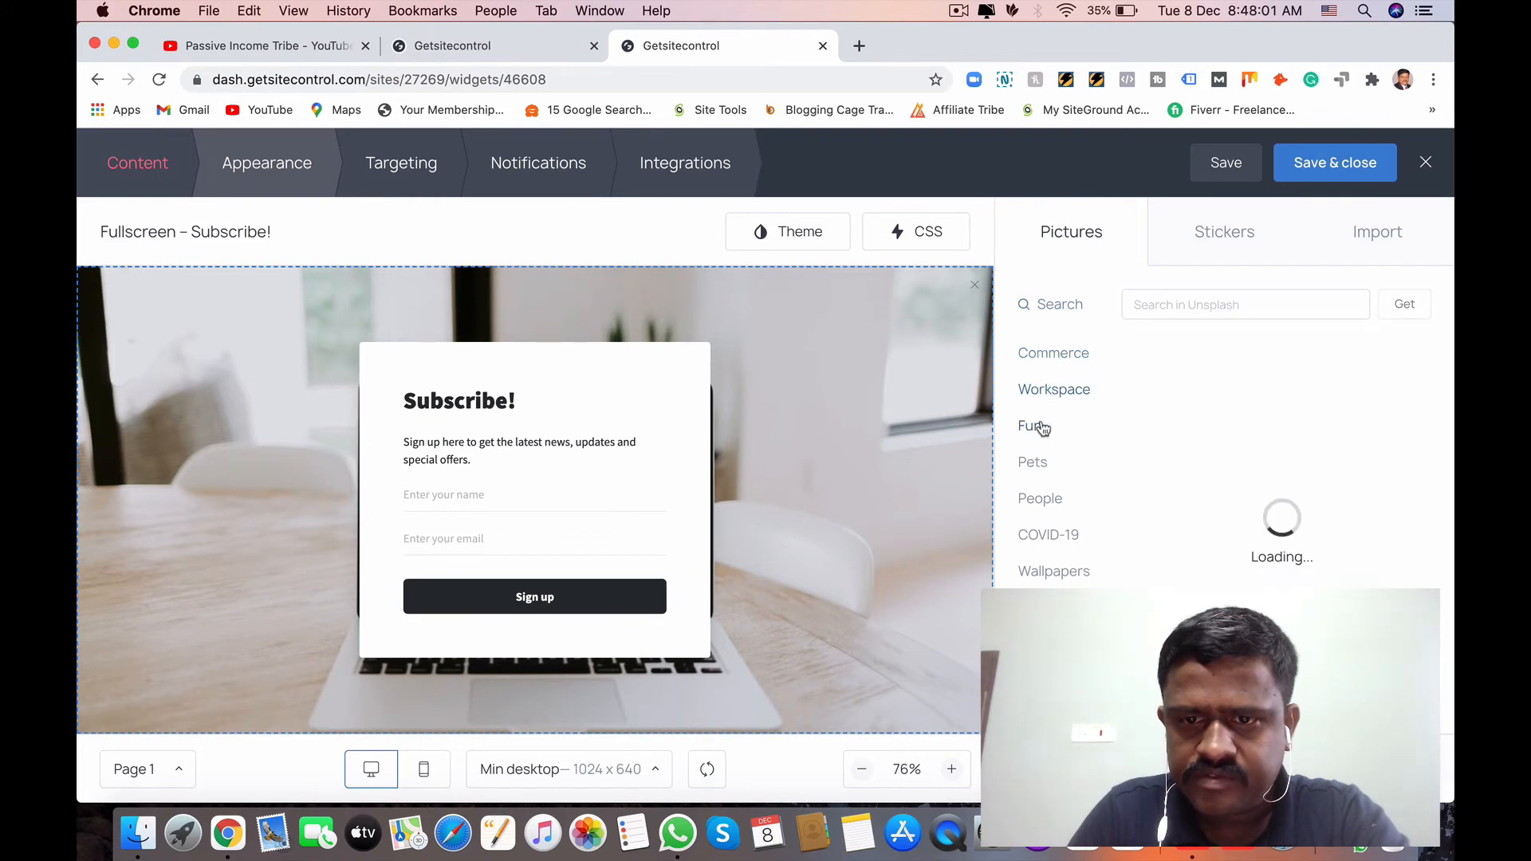
left_click(1038, 500)
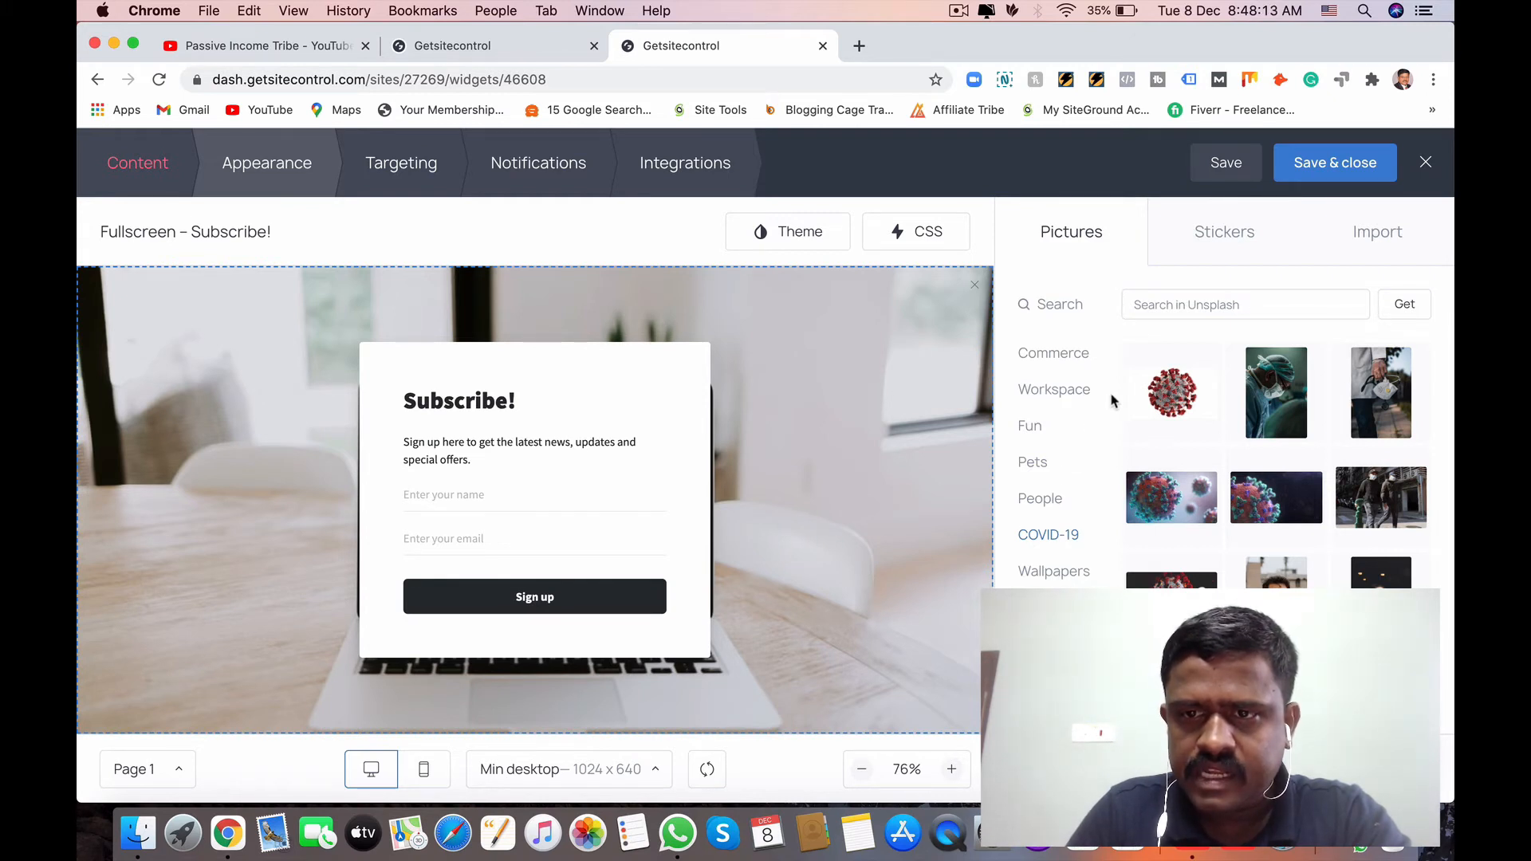
left_click(1224, 243)
left_click(1373, 236)
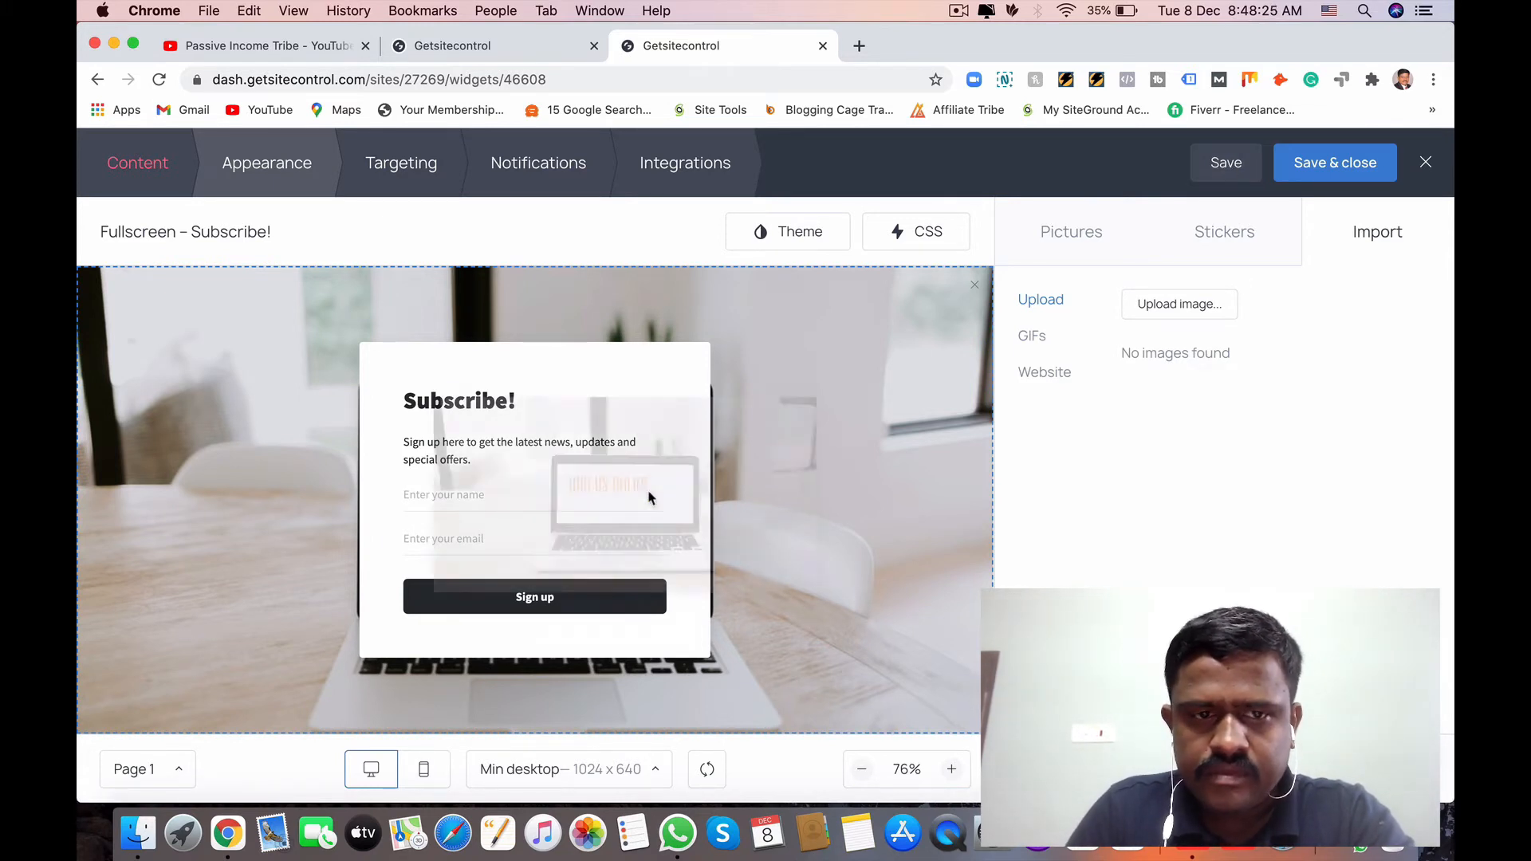
Replace the Sign up button's Open URL action with Close widget and save the widget
left_click(139, 171)
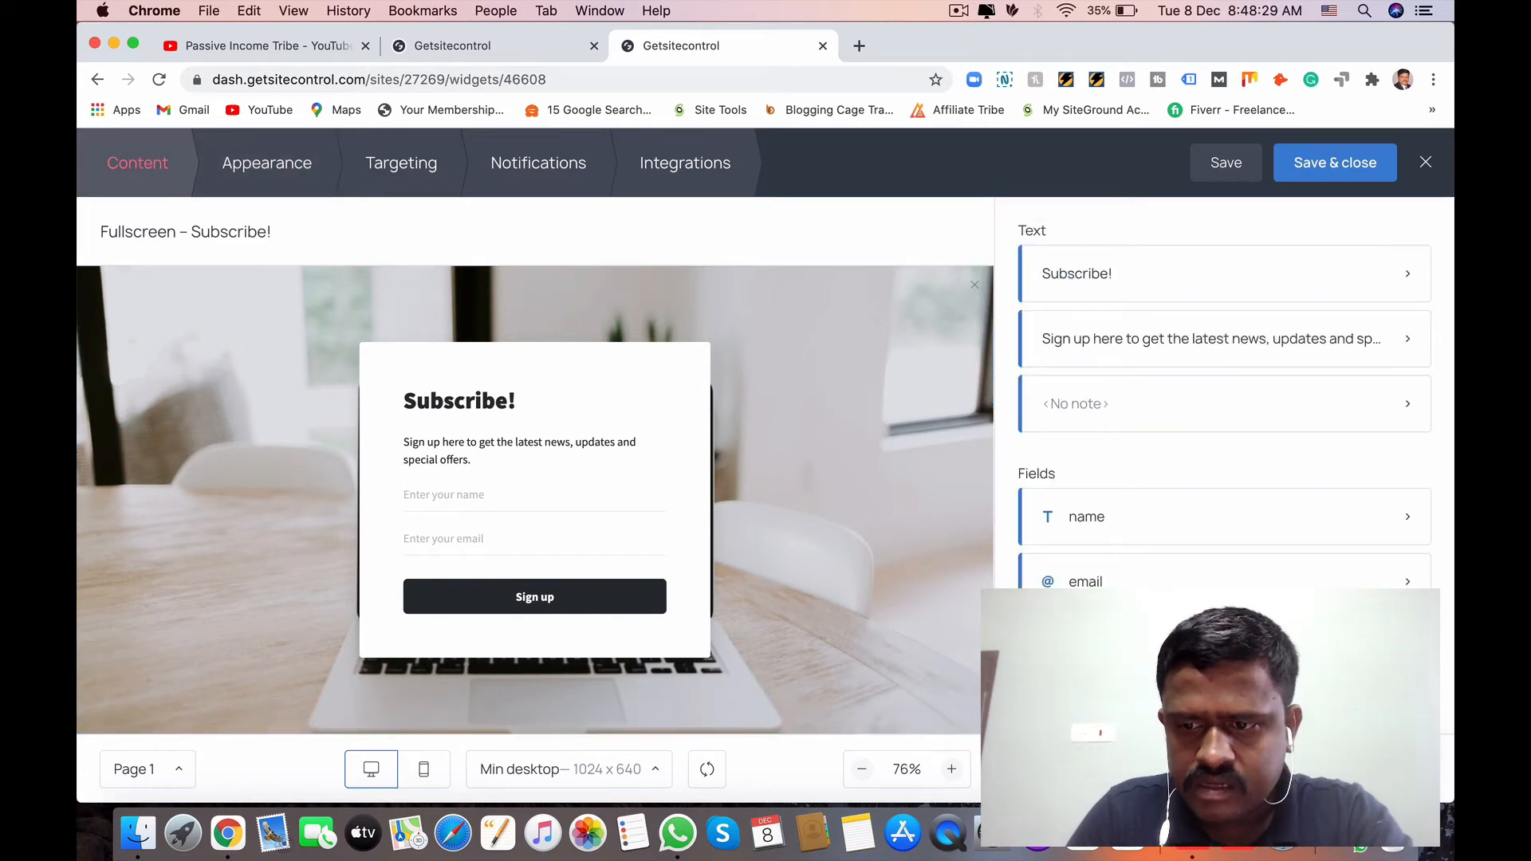
left_click(534, 597)
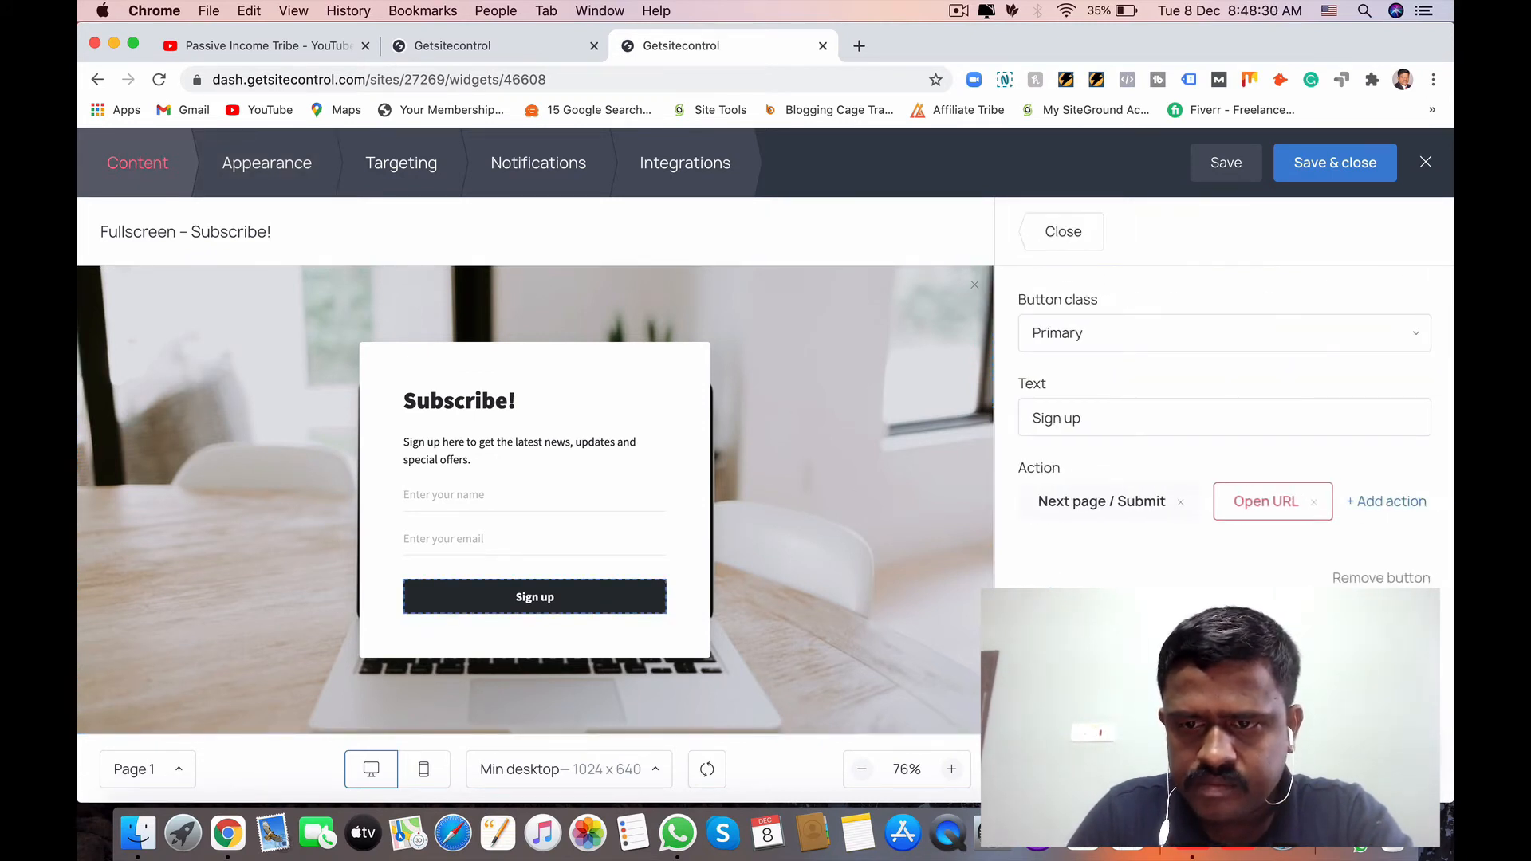
left_click(1314, 502)
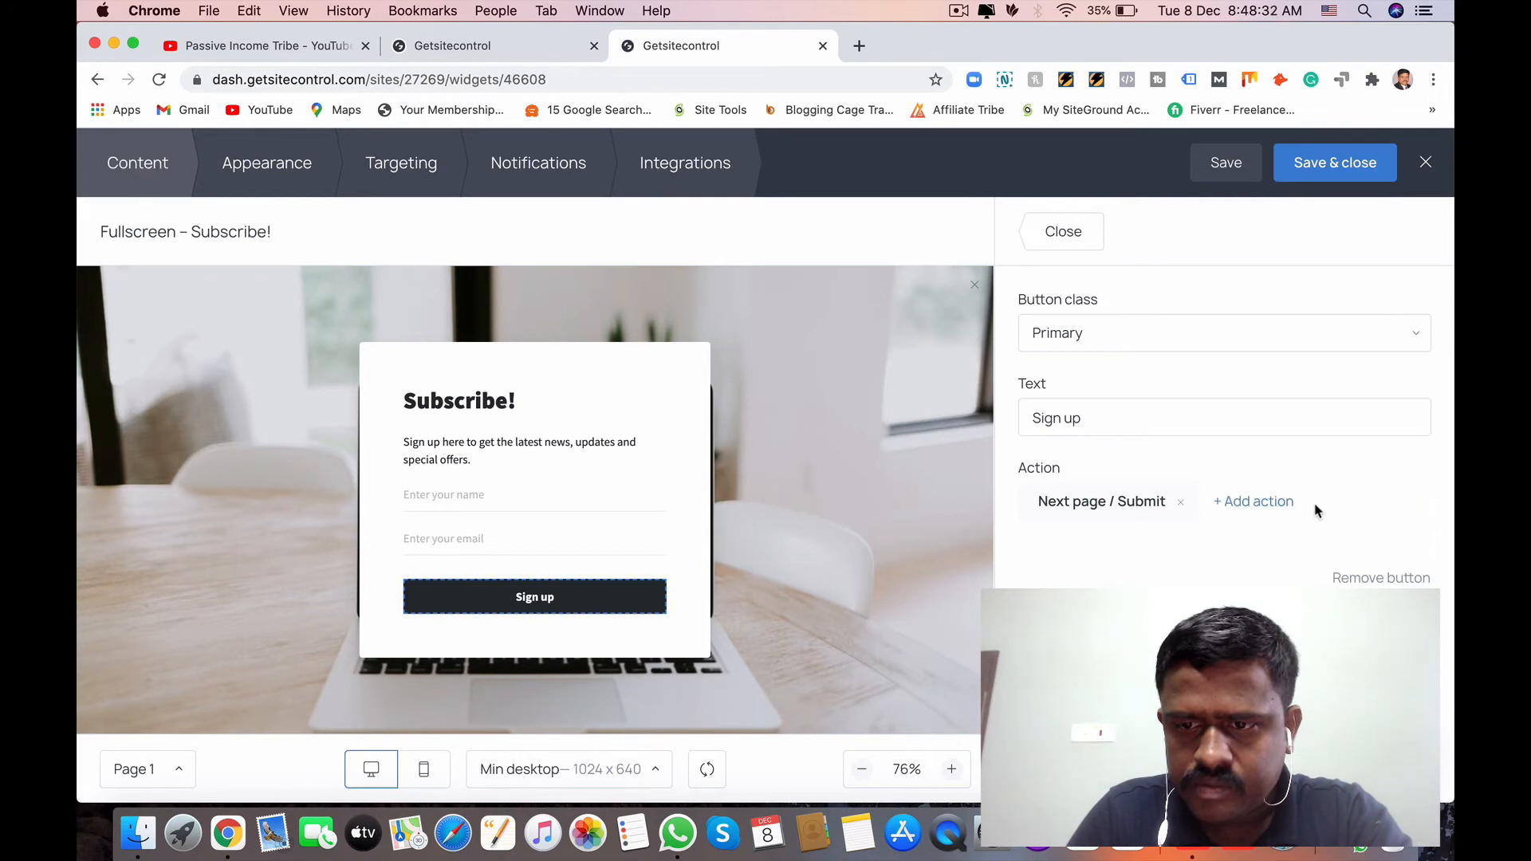
left_click(1266, 506)
left_click(1268, 620)
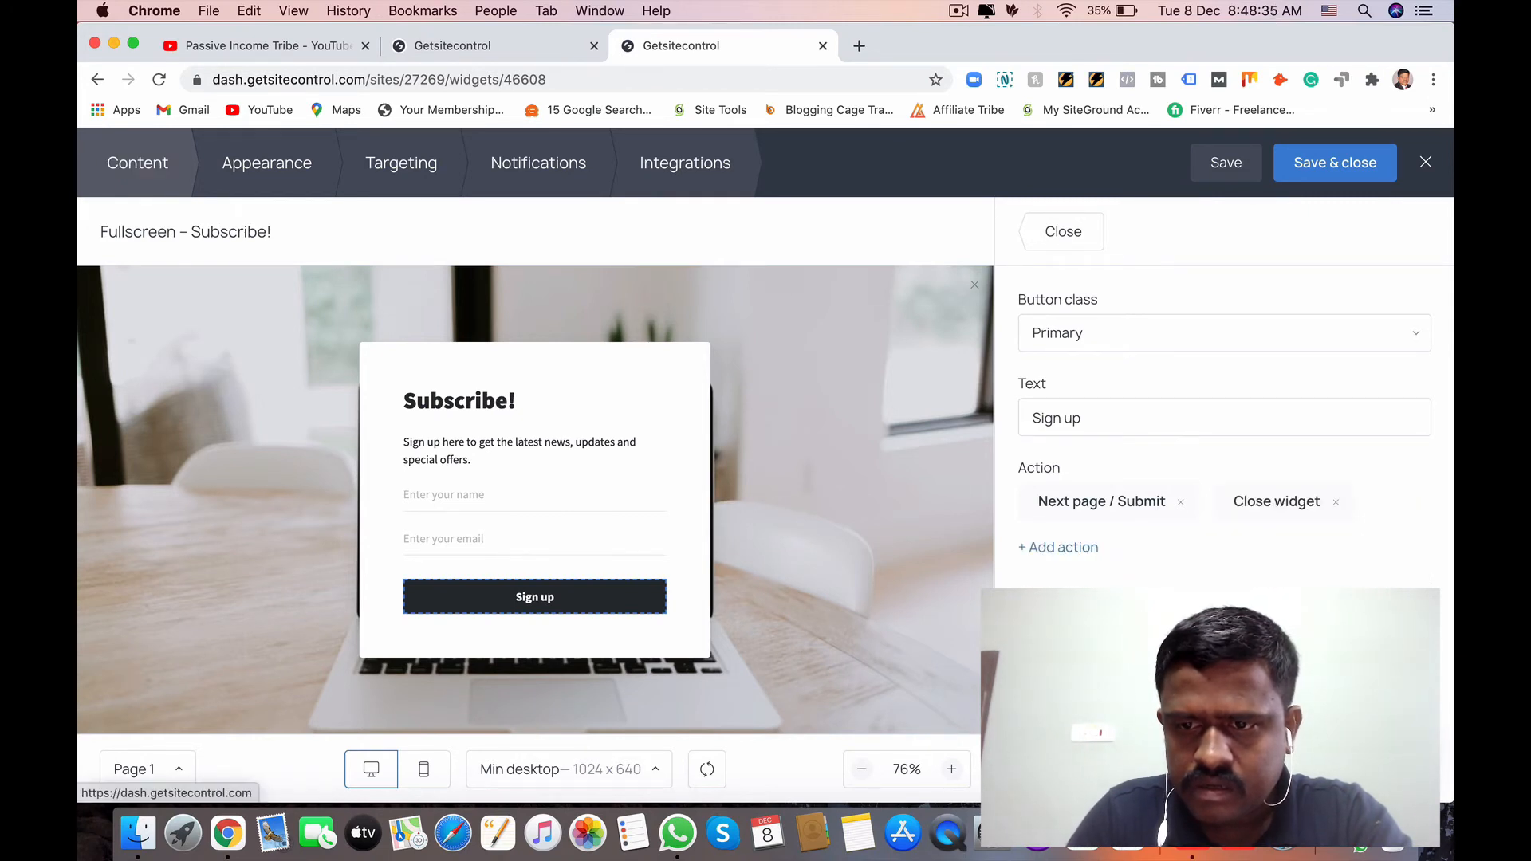
left_click(1239, 162)
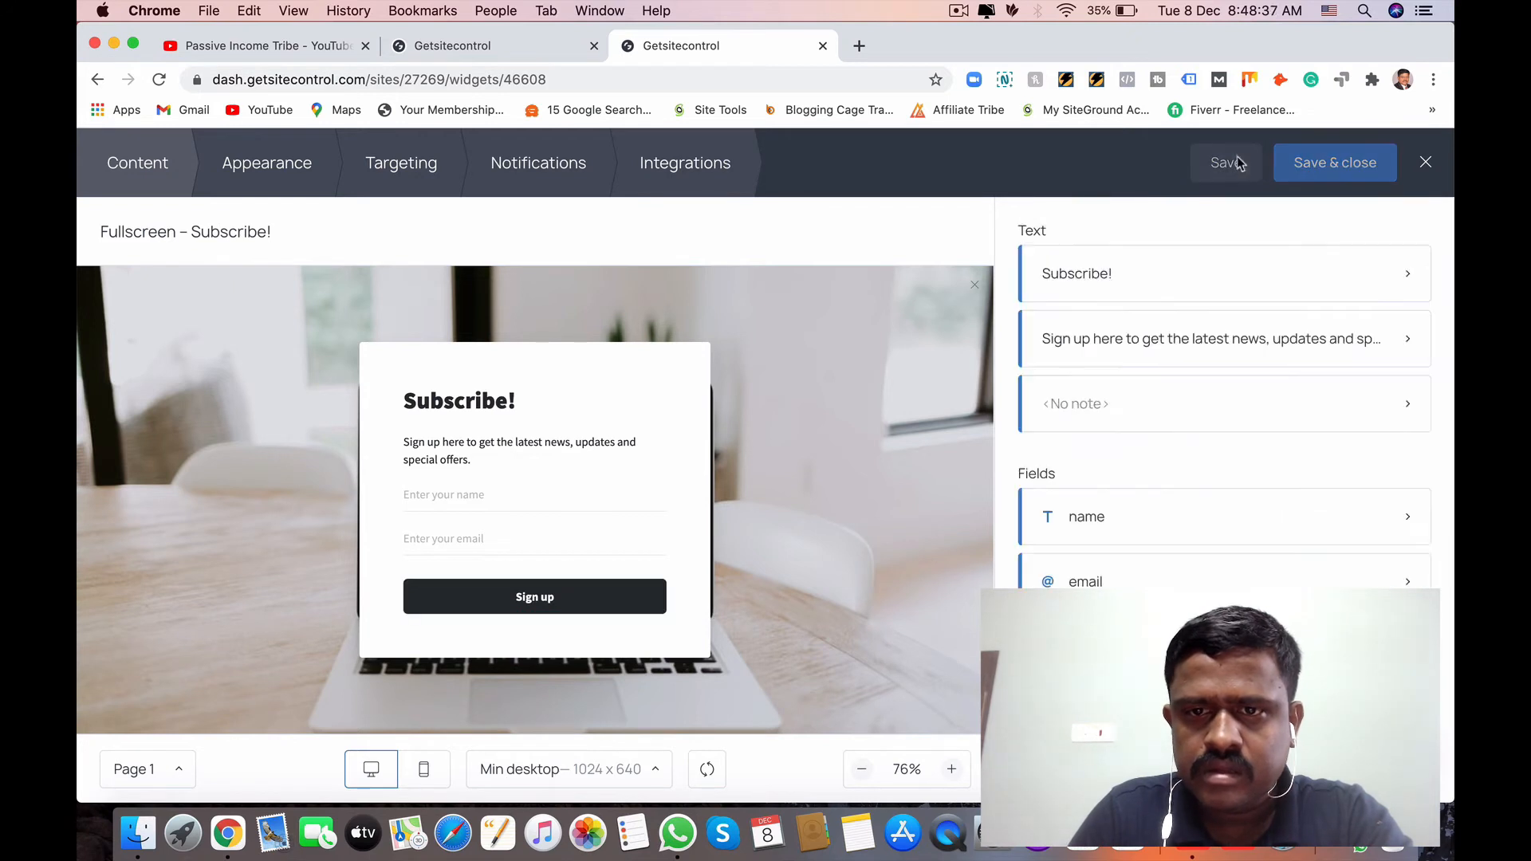
Add a visitor targeting filter that shows the widget when the country is India
left_click(270, 168)
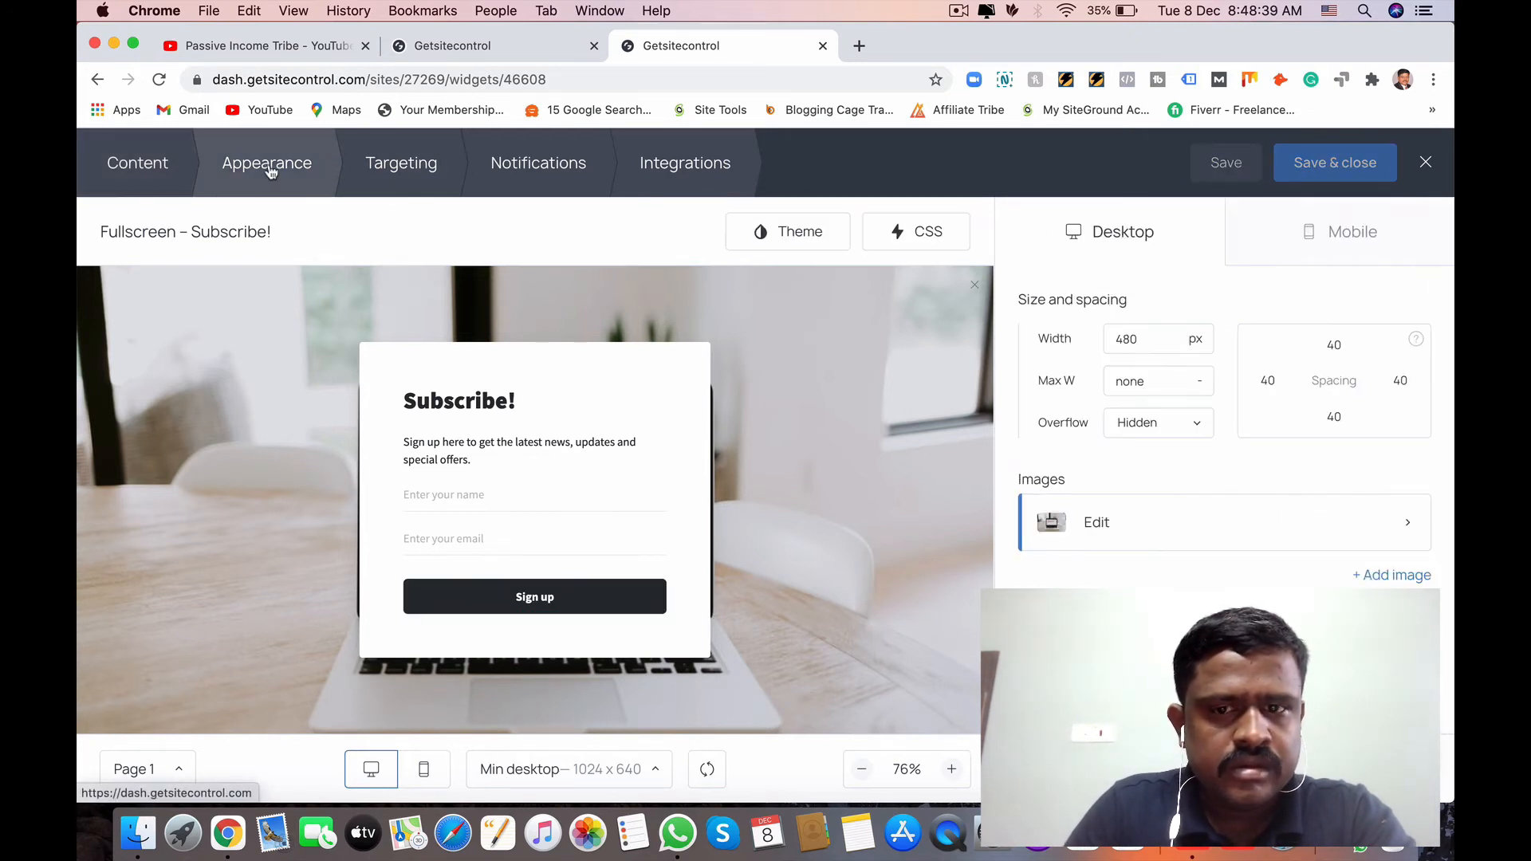
left_click(405, 175)
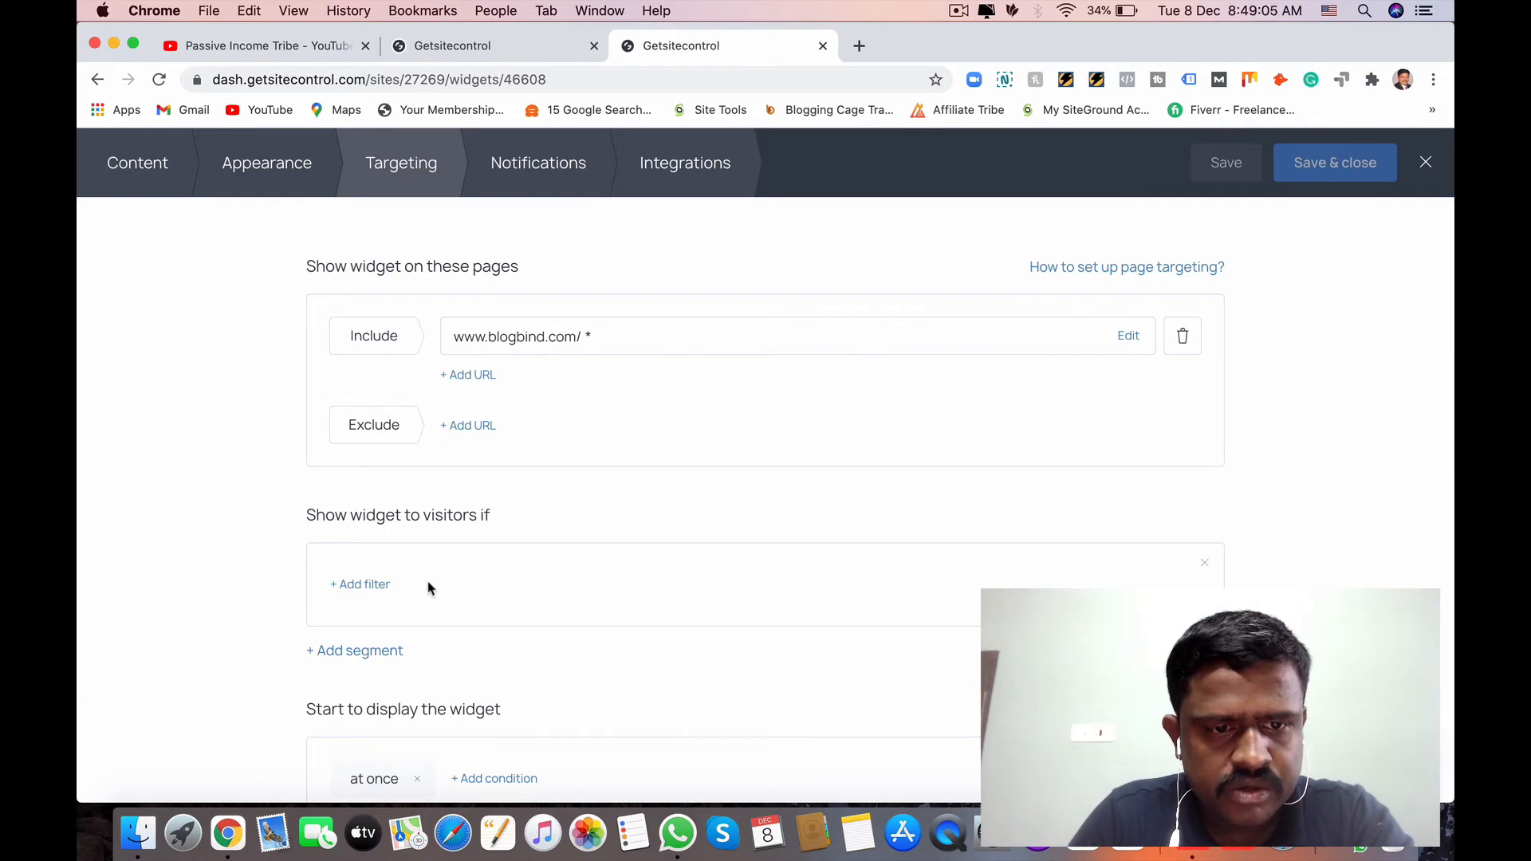
left_click(366, 588)
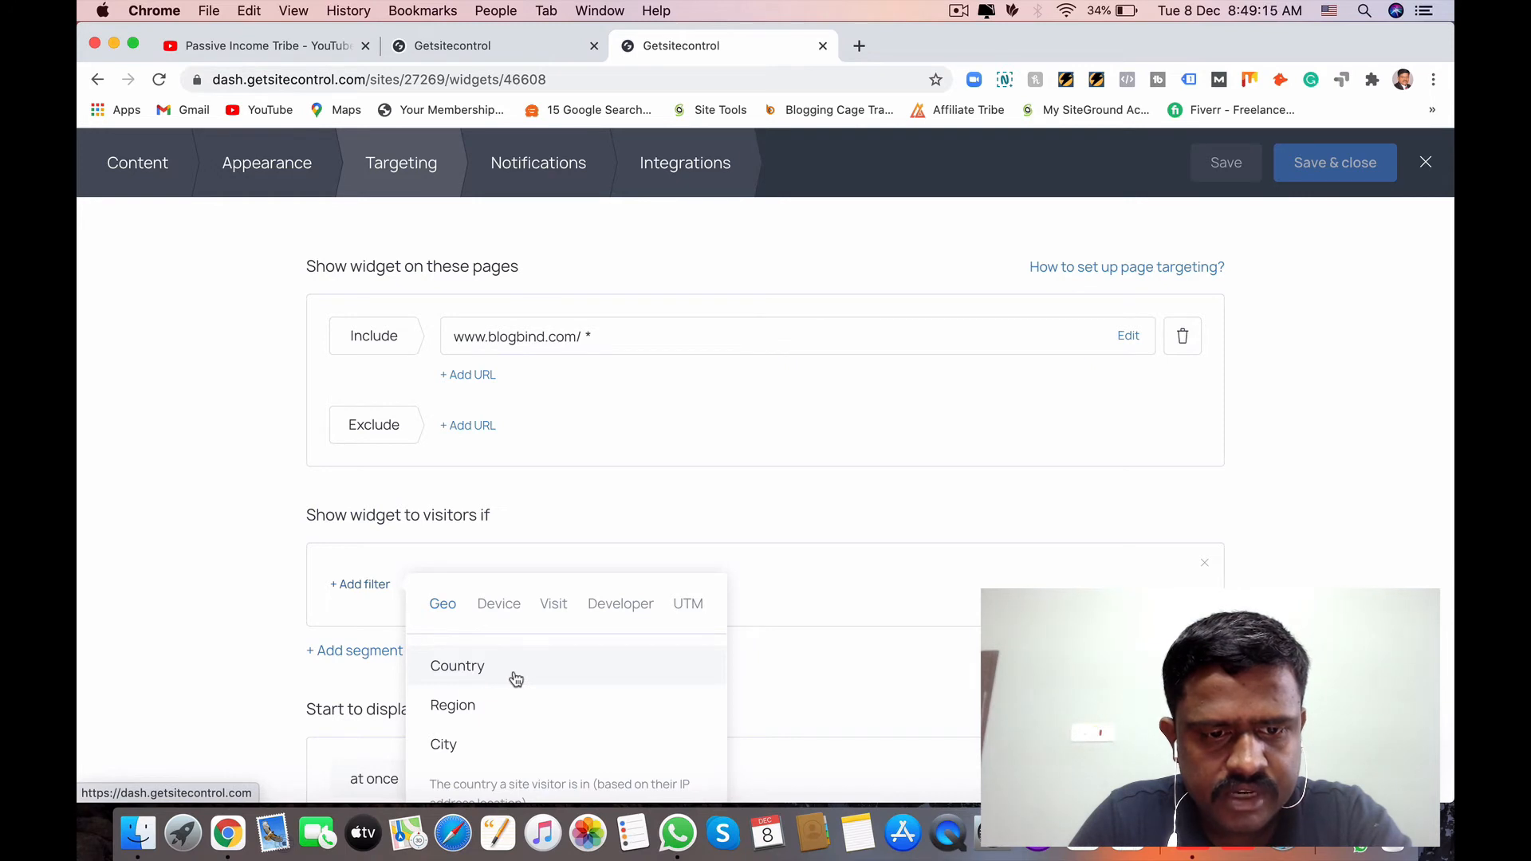
left_click(461, 669)
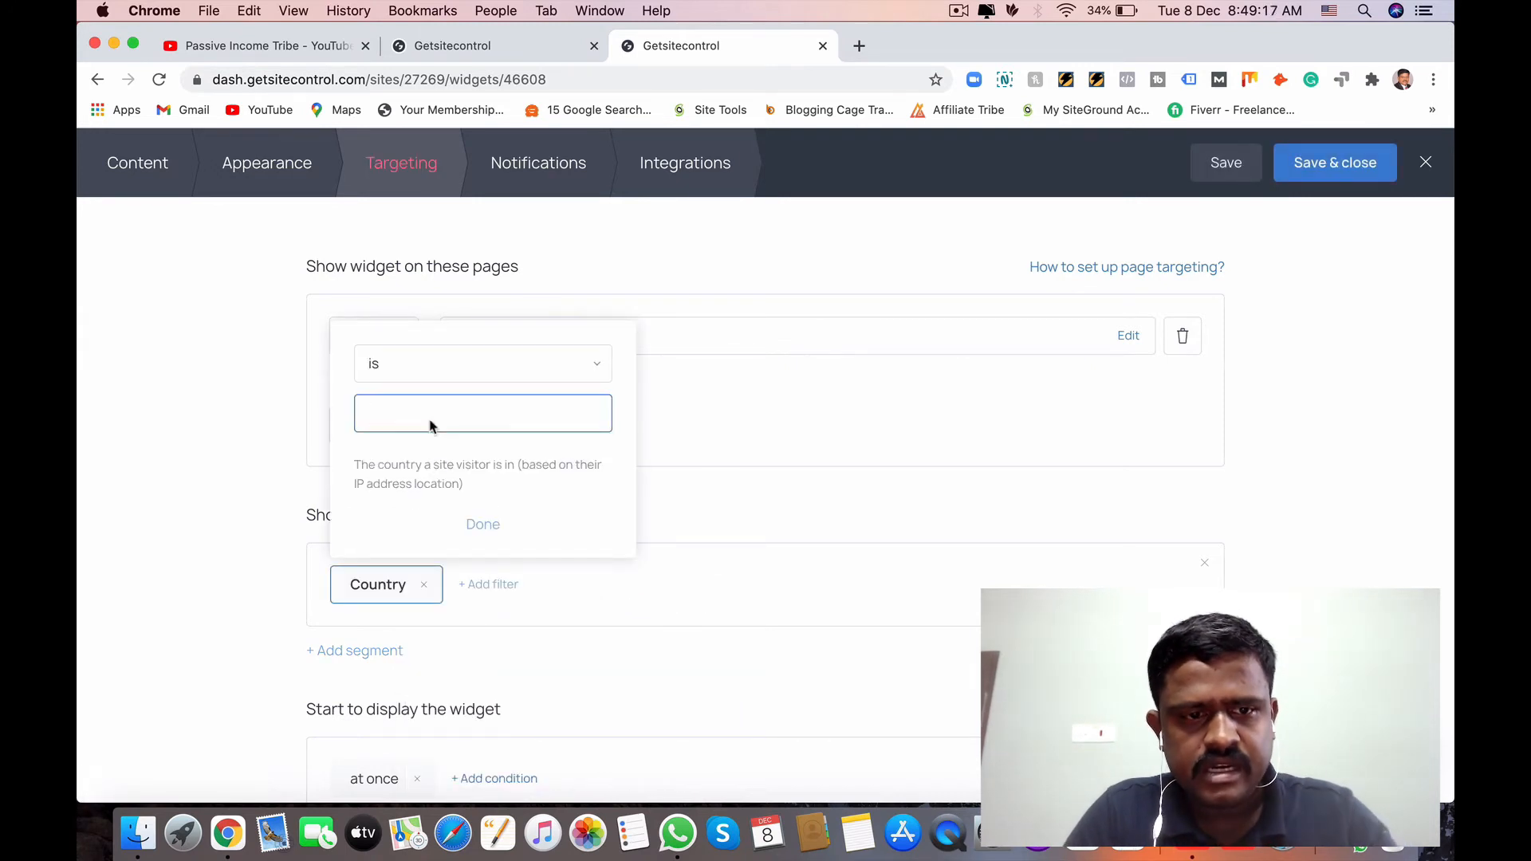
type("India")
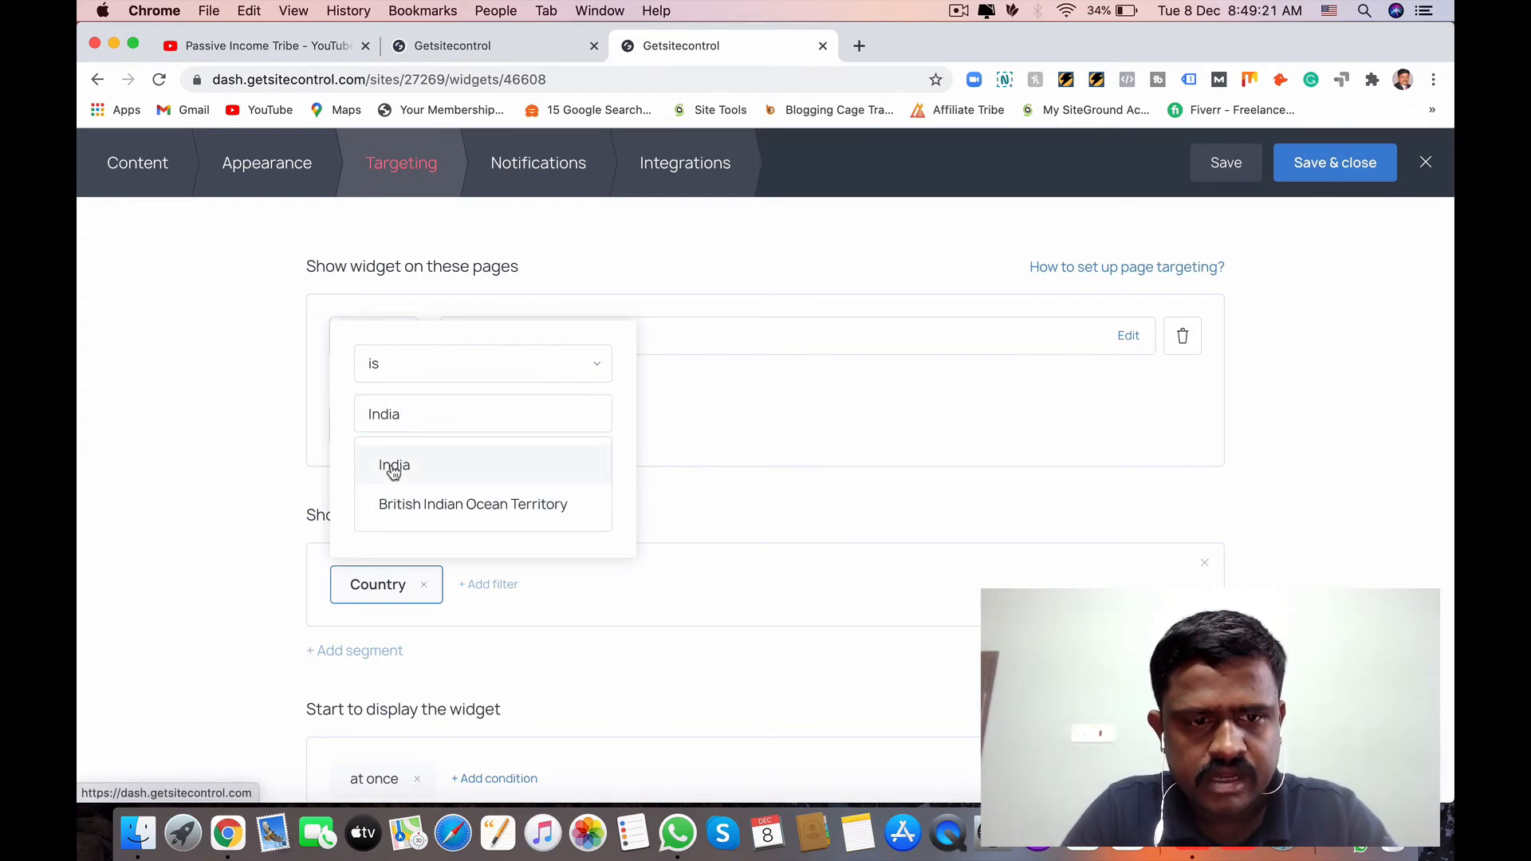
left_click(391, 469)
left_click(481, 525)
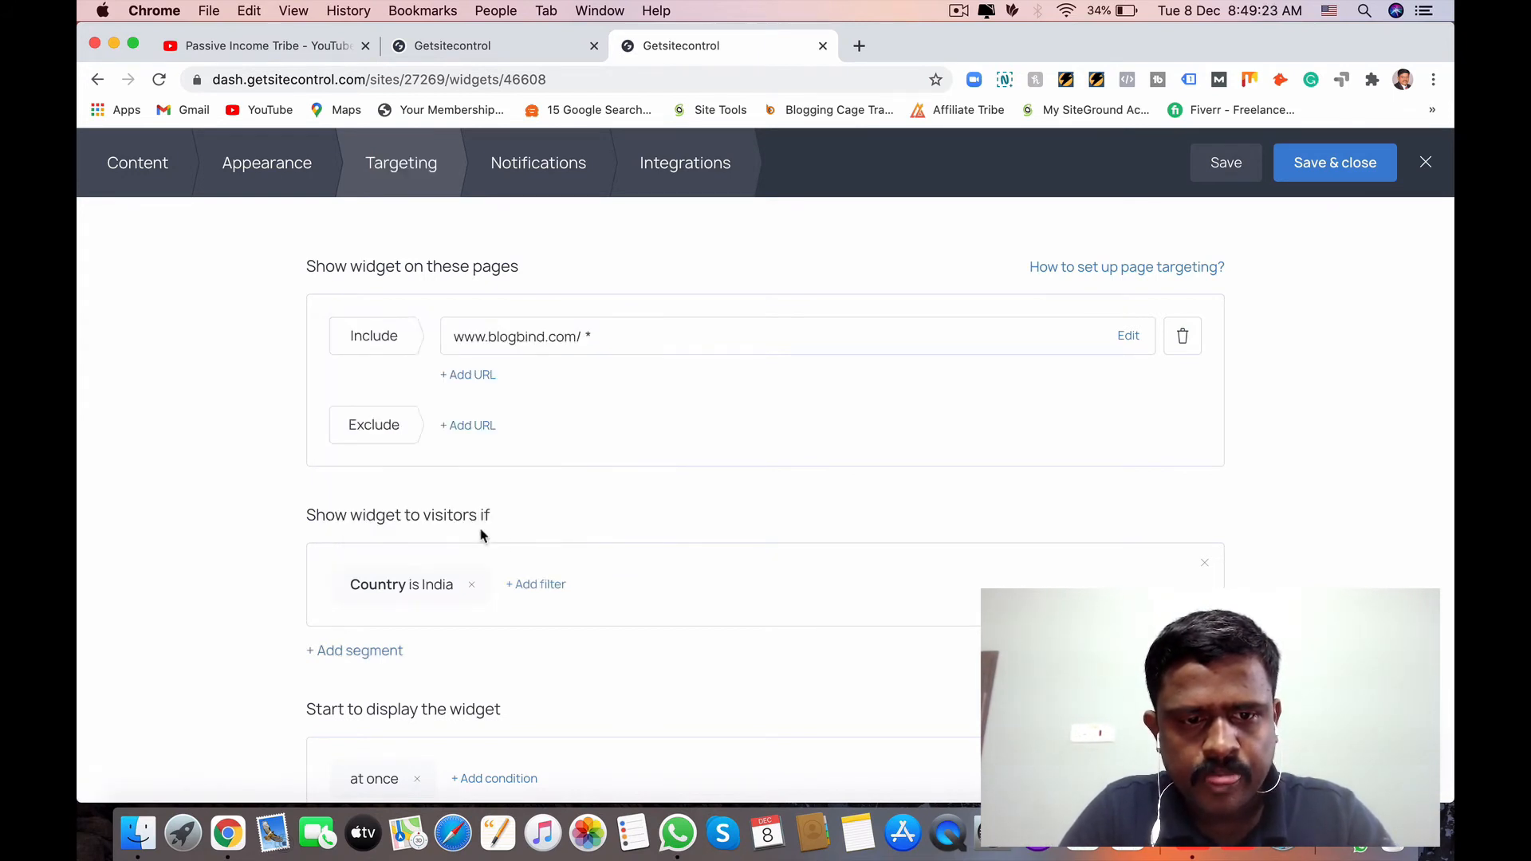
Add a second visitor filter for the device browser being Chrome
left_click(547, 590)
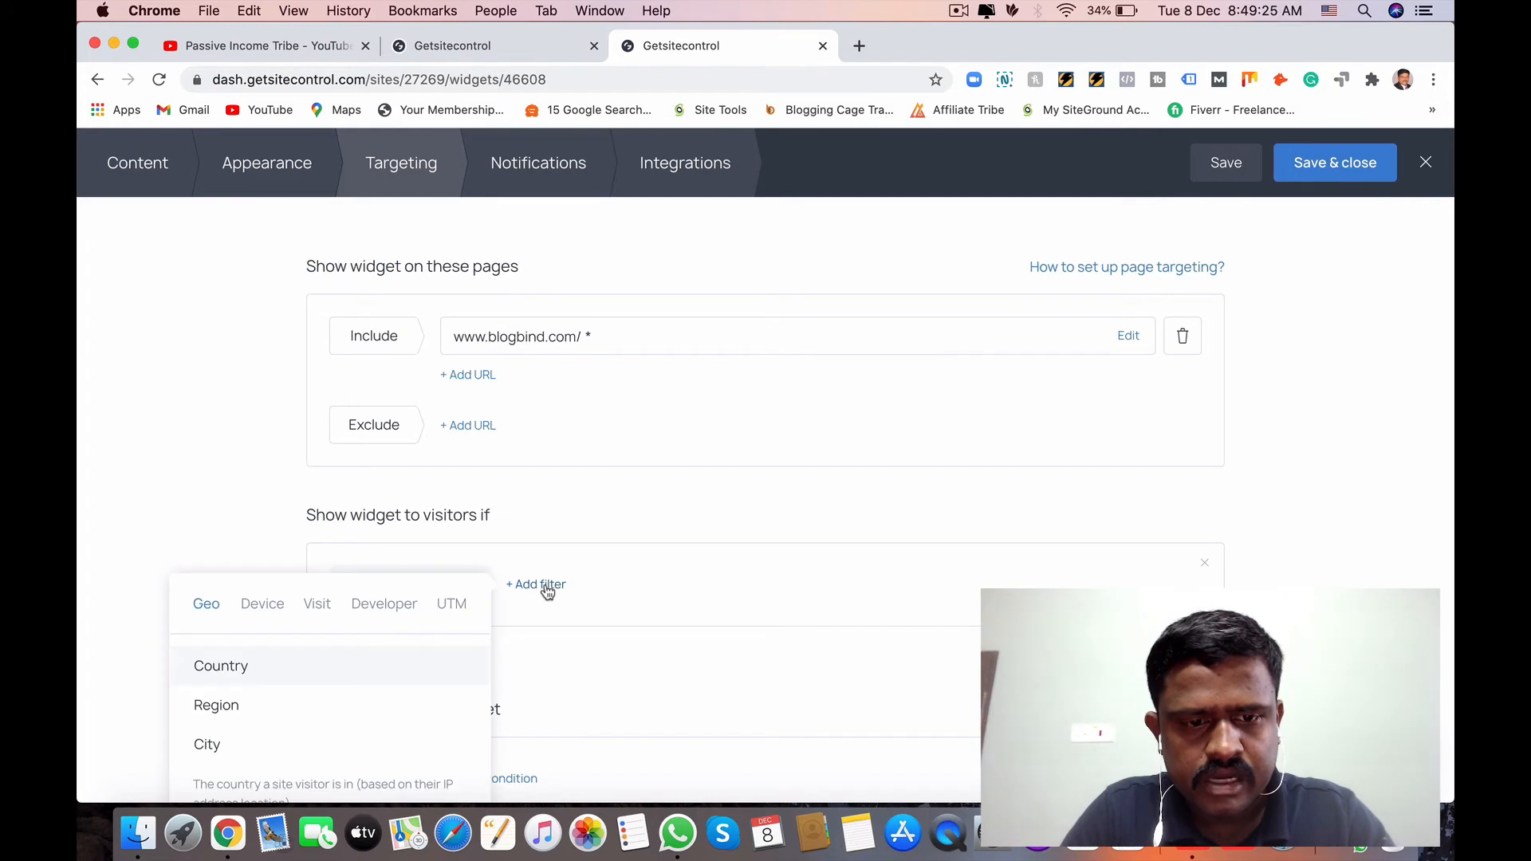
left_click(265, 610)
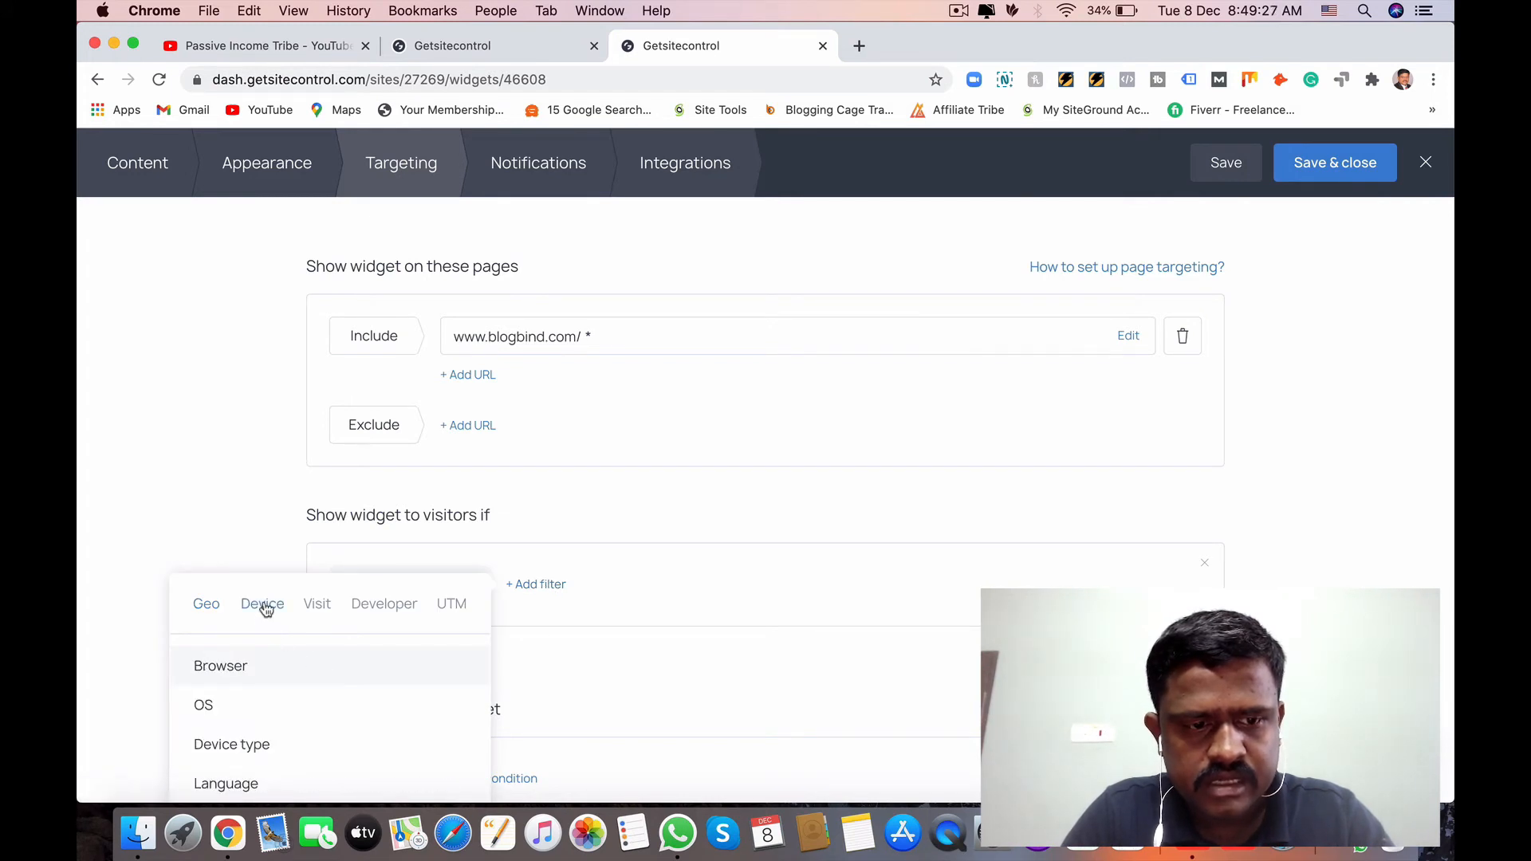
left_click(226, 678)
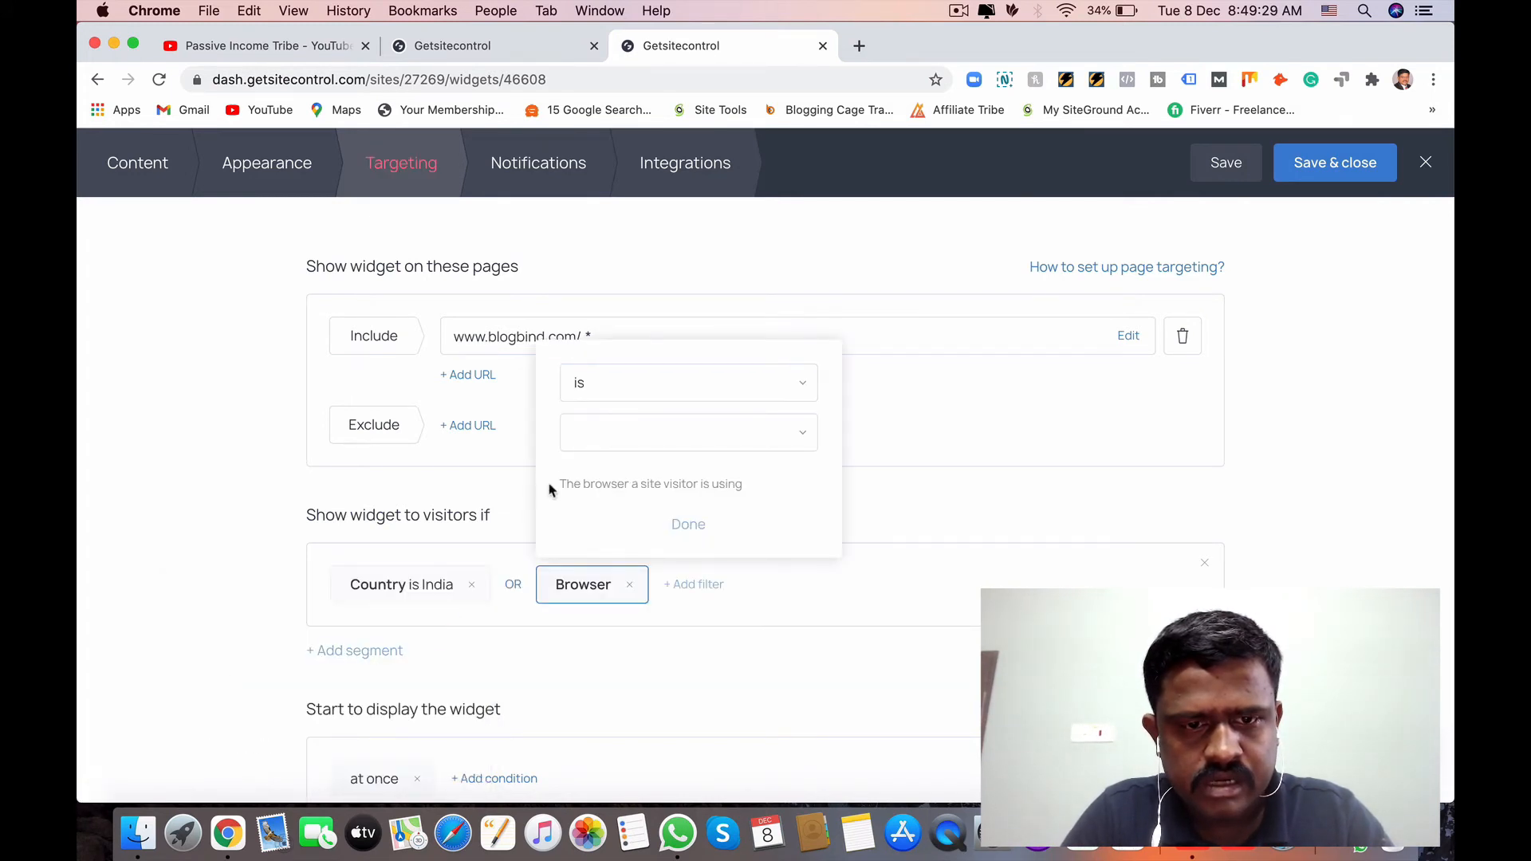
left_click(598, 440)
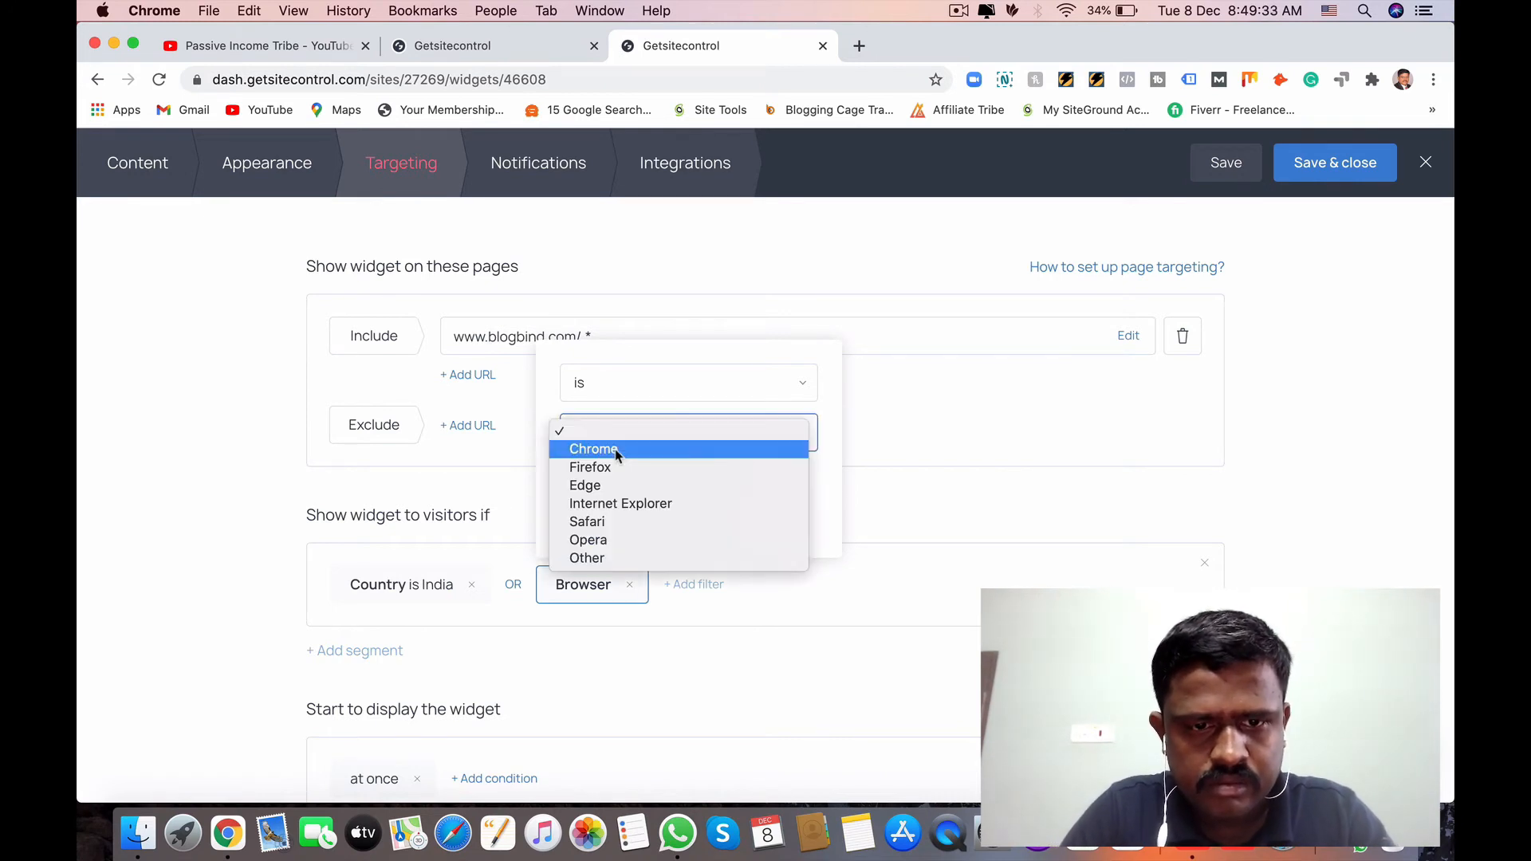
left_click(599, 450)
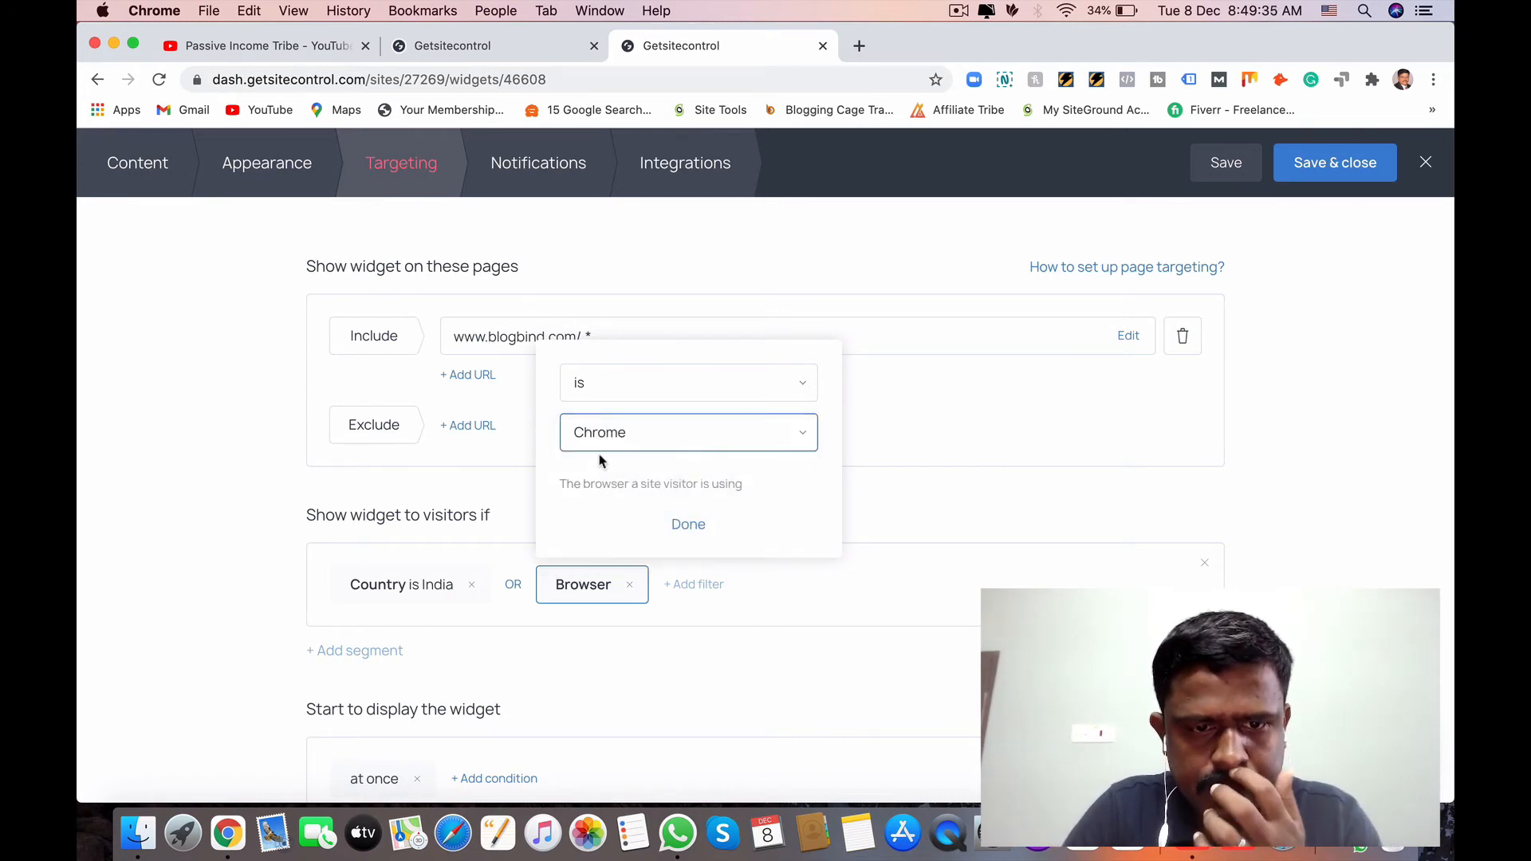
left_click(689, 528)
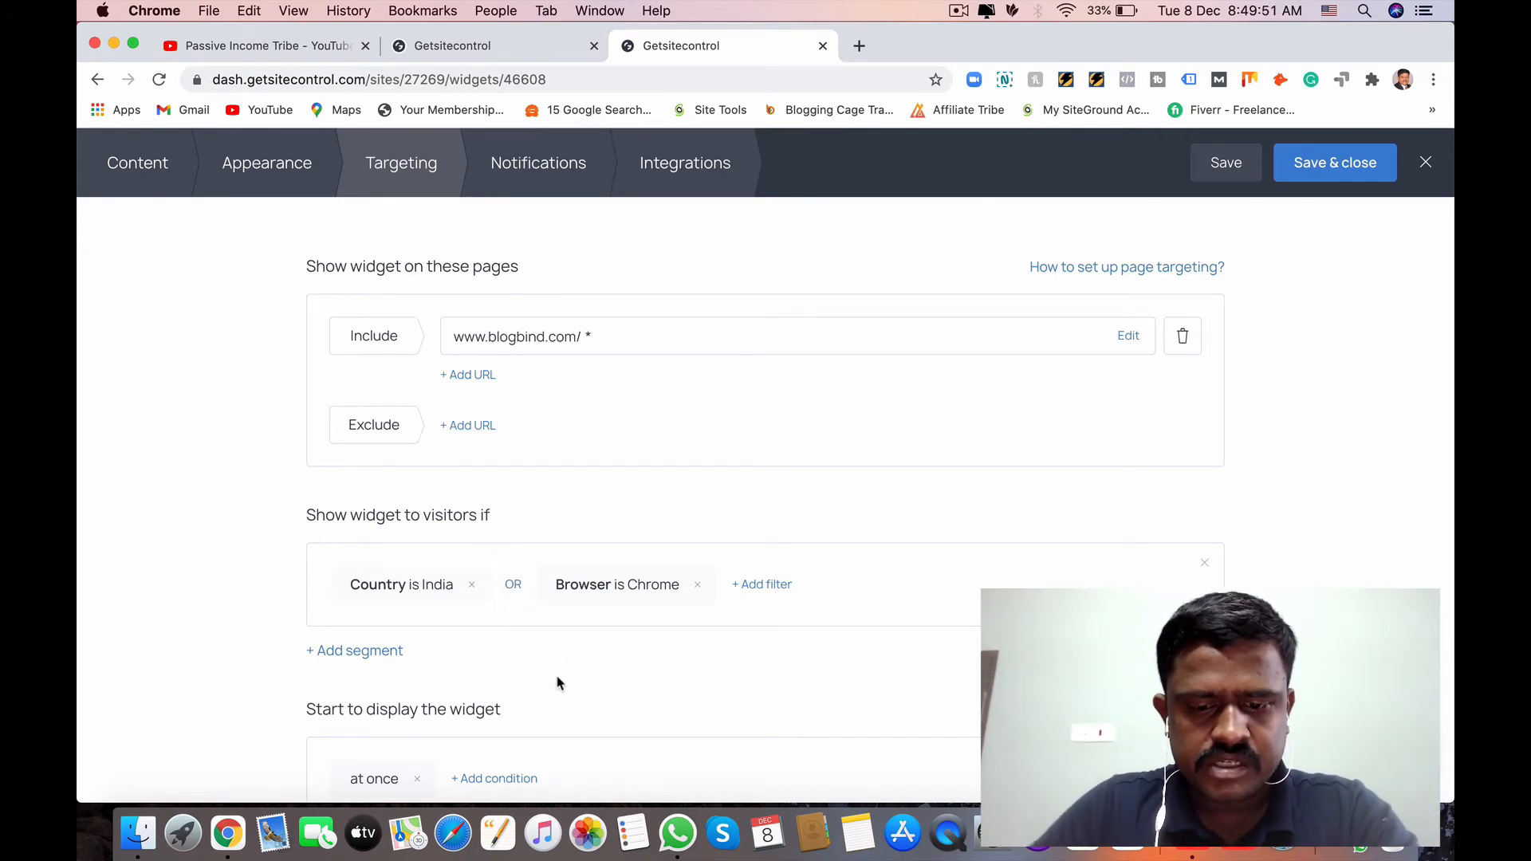
Replace the widget's "at once" start condition with Exit intent
scroll(557, 684, "down", 5)
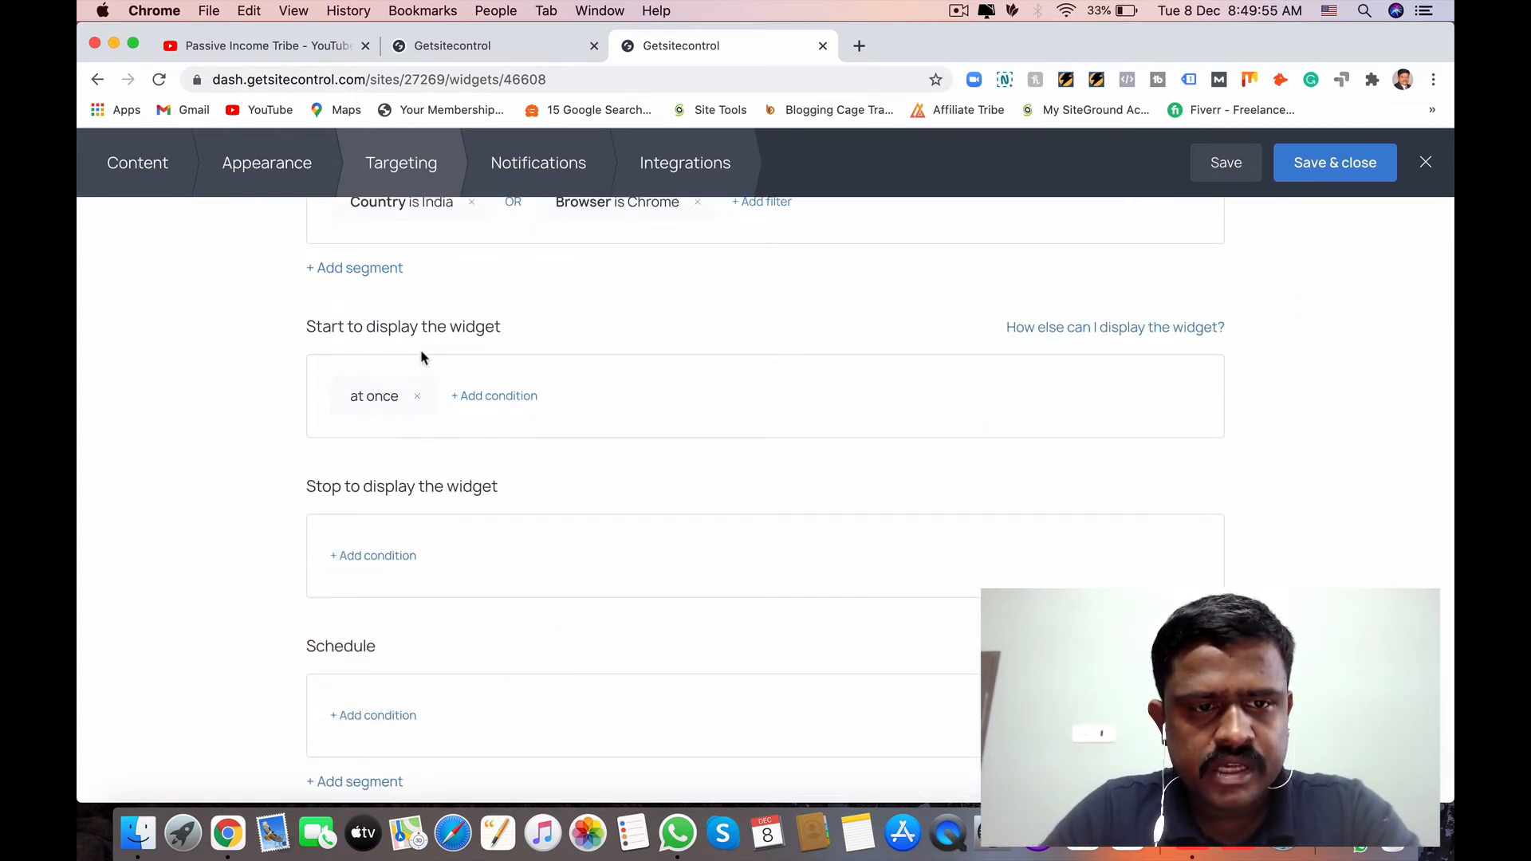
left_click(419, 399)
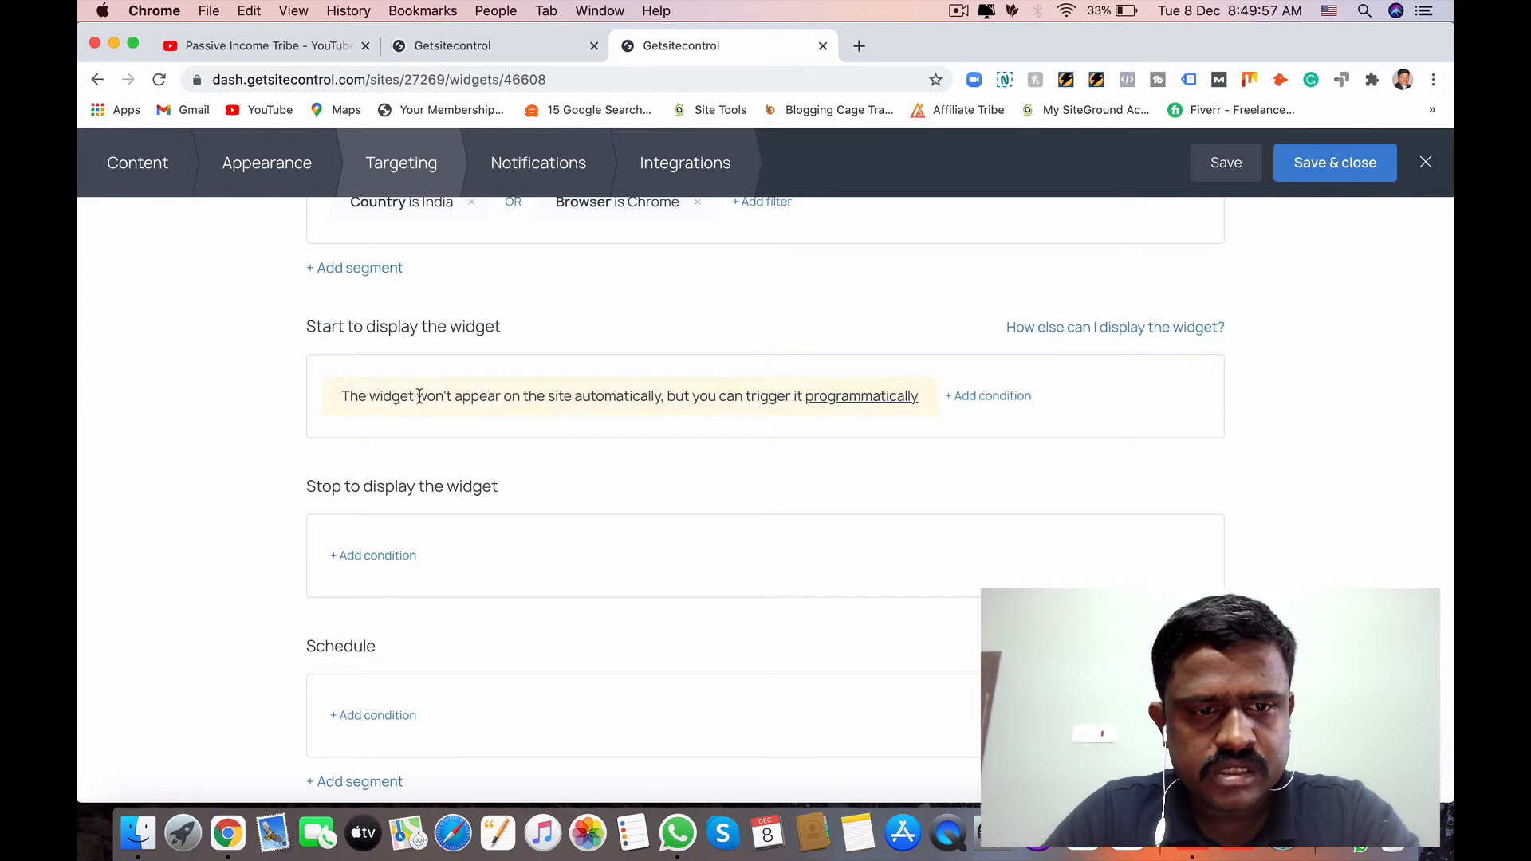
left_click(987, 396)
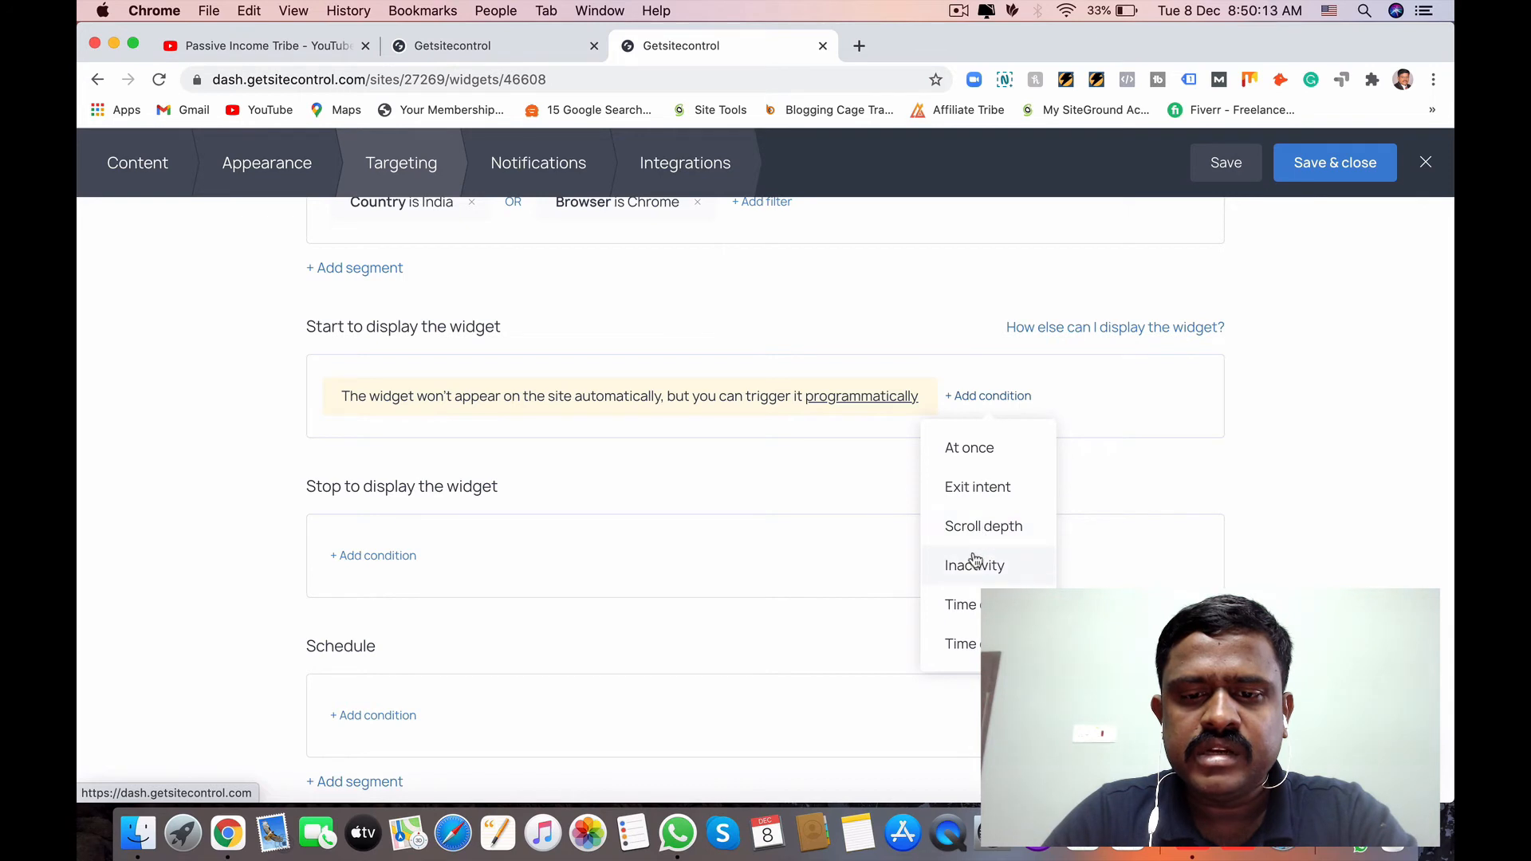
left_click(979, 494)
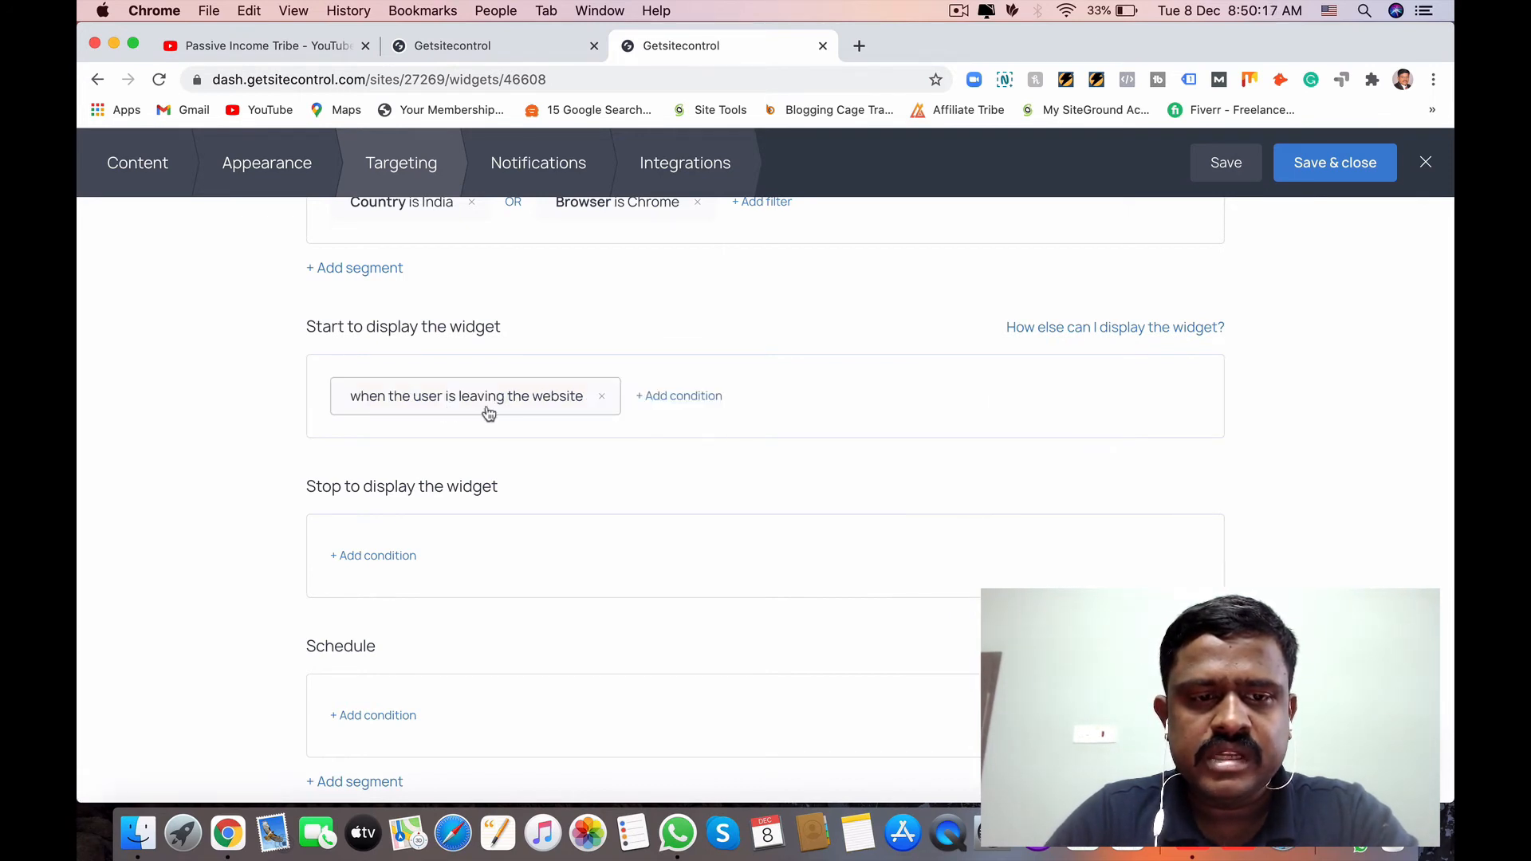
Add start conditions for a scroll depth of 50% of the page and user inactivity of 30 seconds
left_click(681, 396)
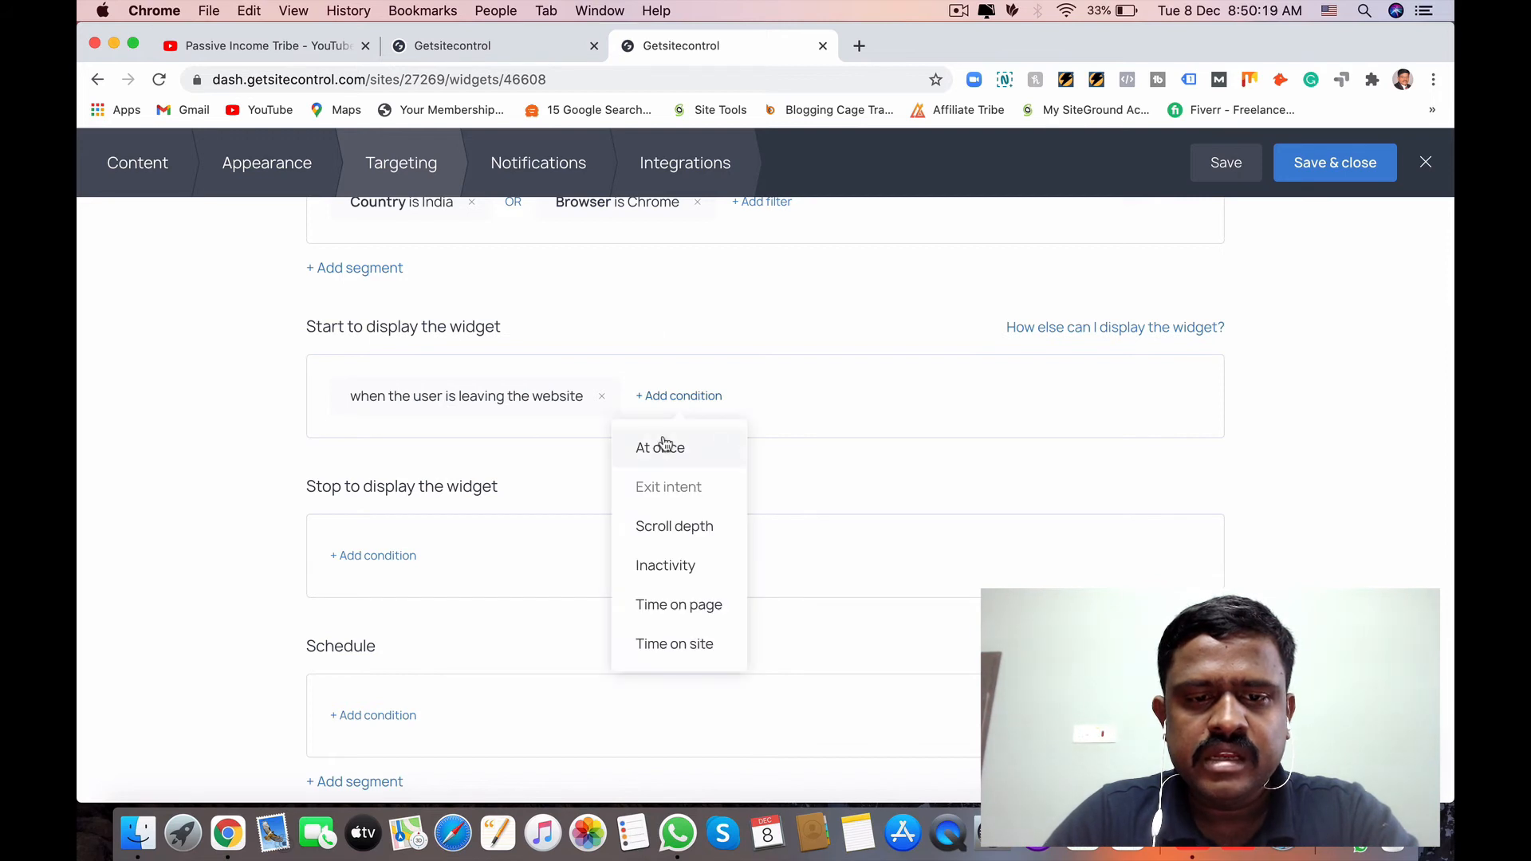
left_click(664, 527)
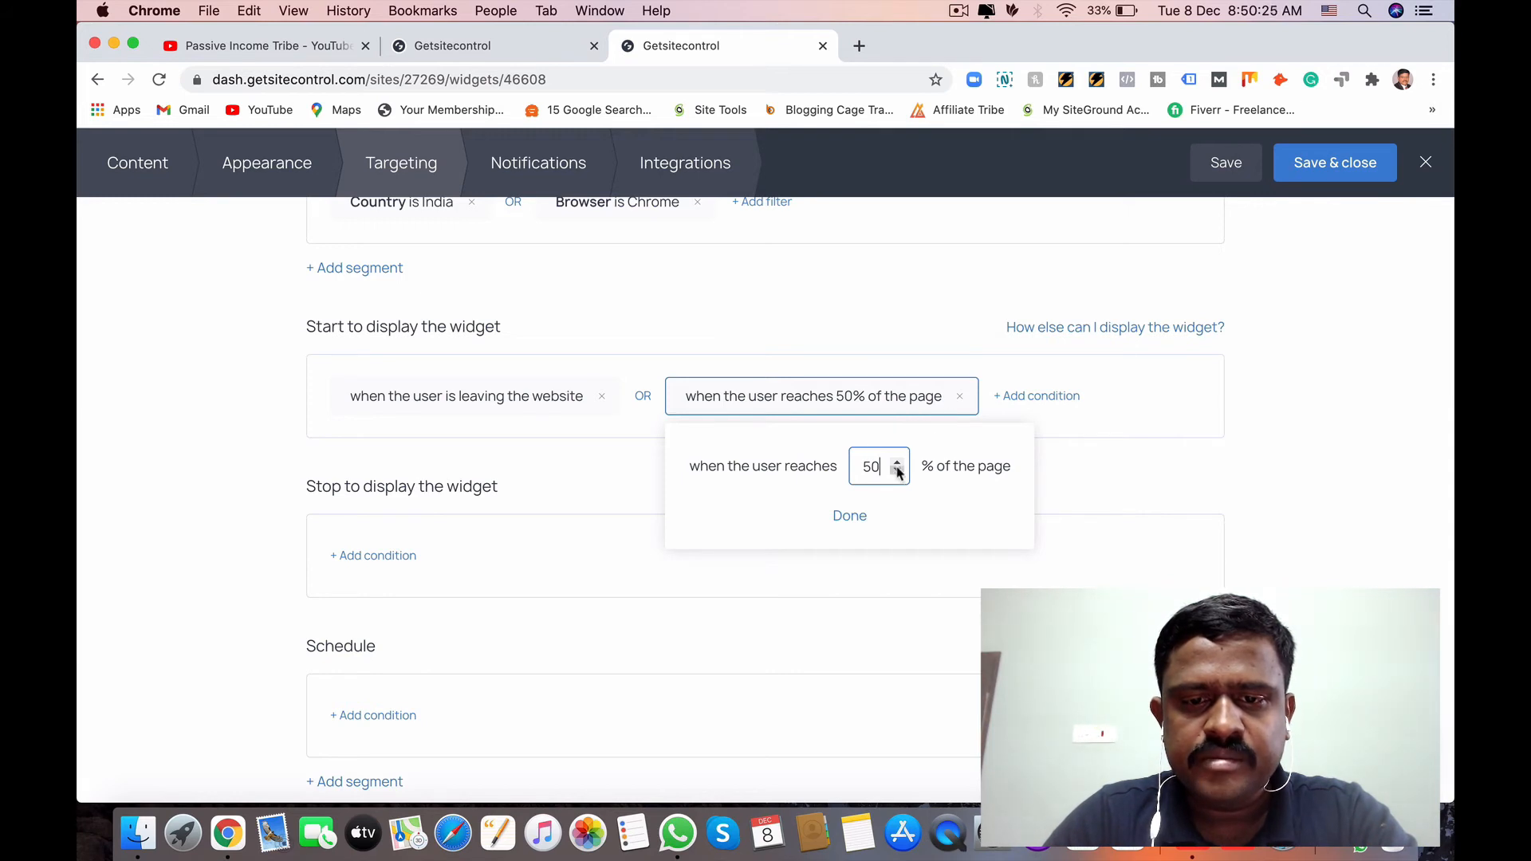
left_click(849, 517)
left_click(1051, 401)
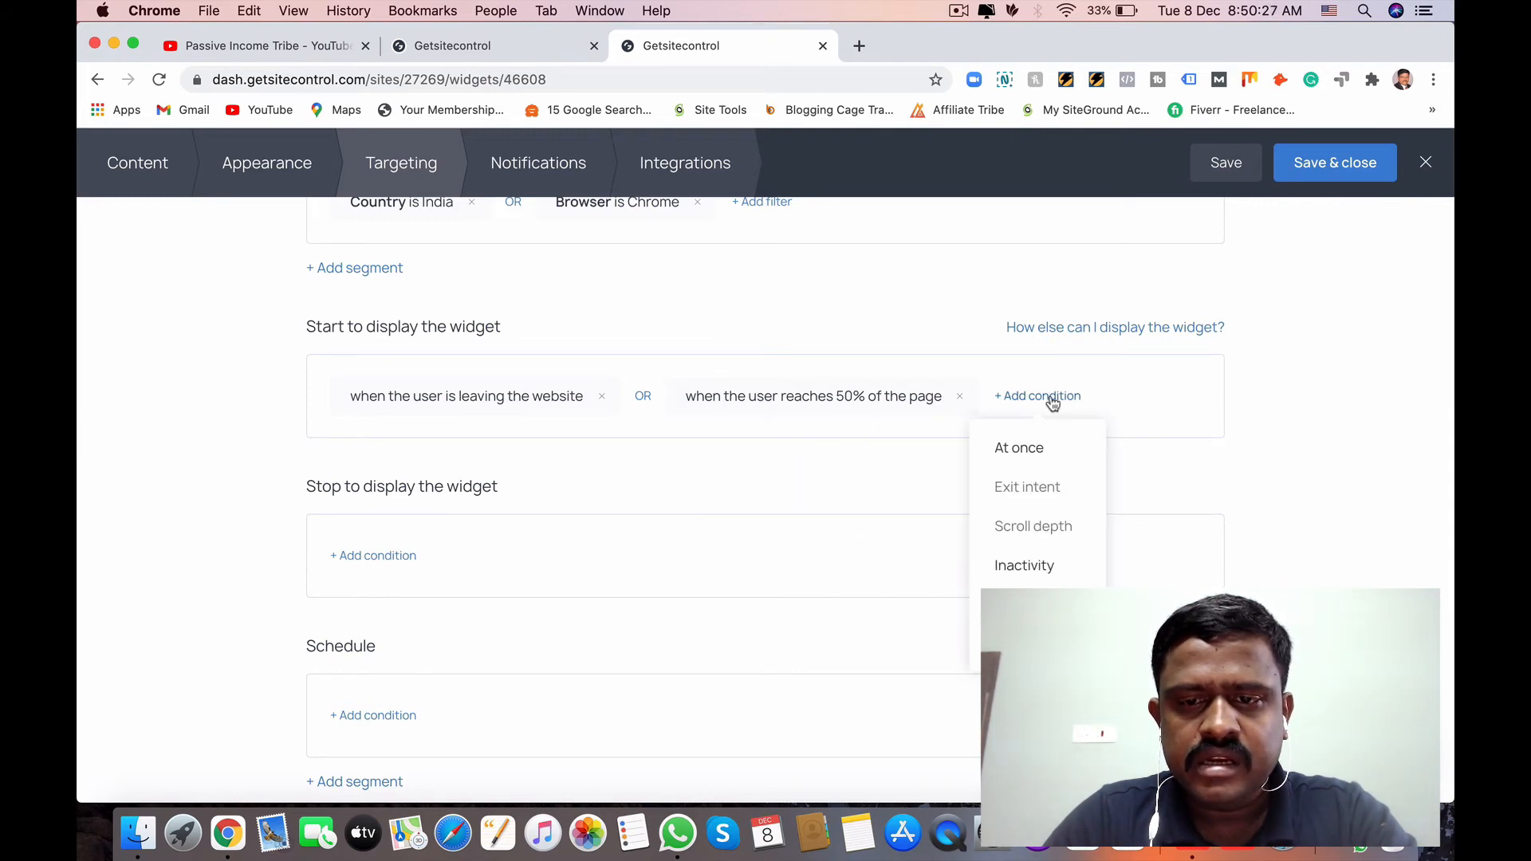
left_click(1029, 567)
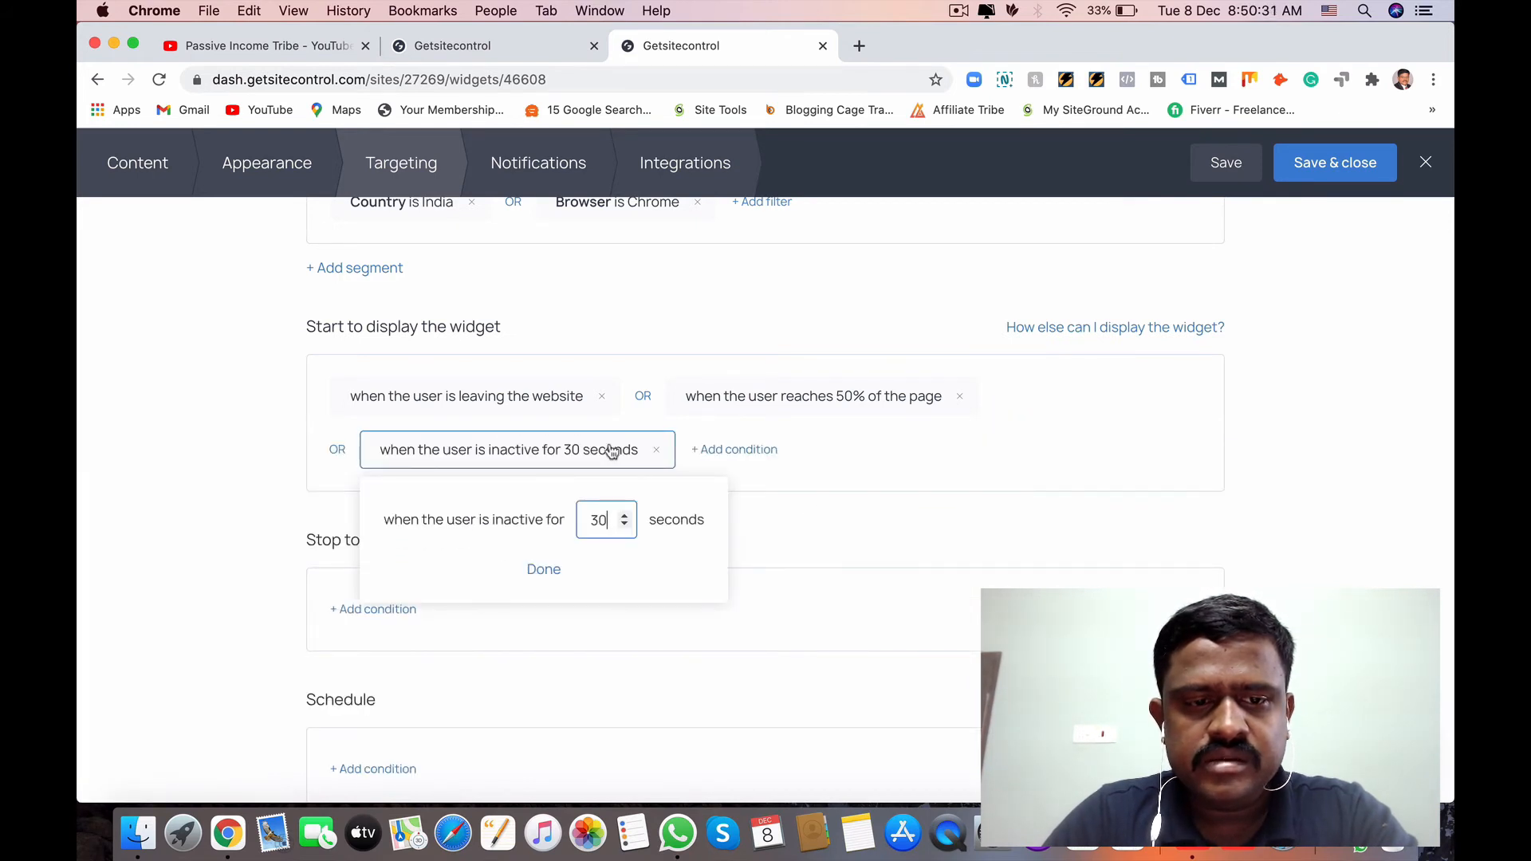
left_click(544, 571)
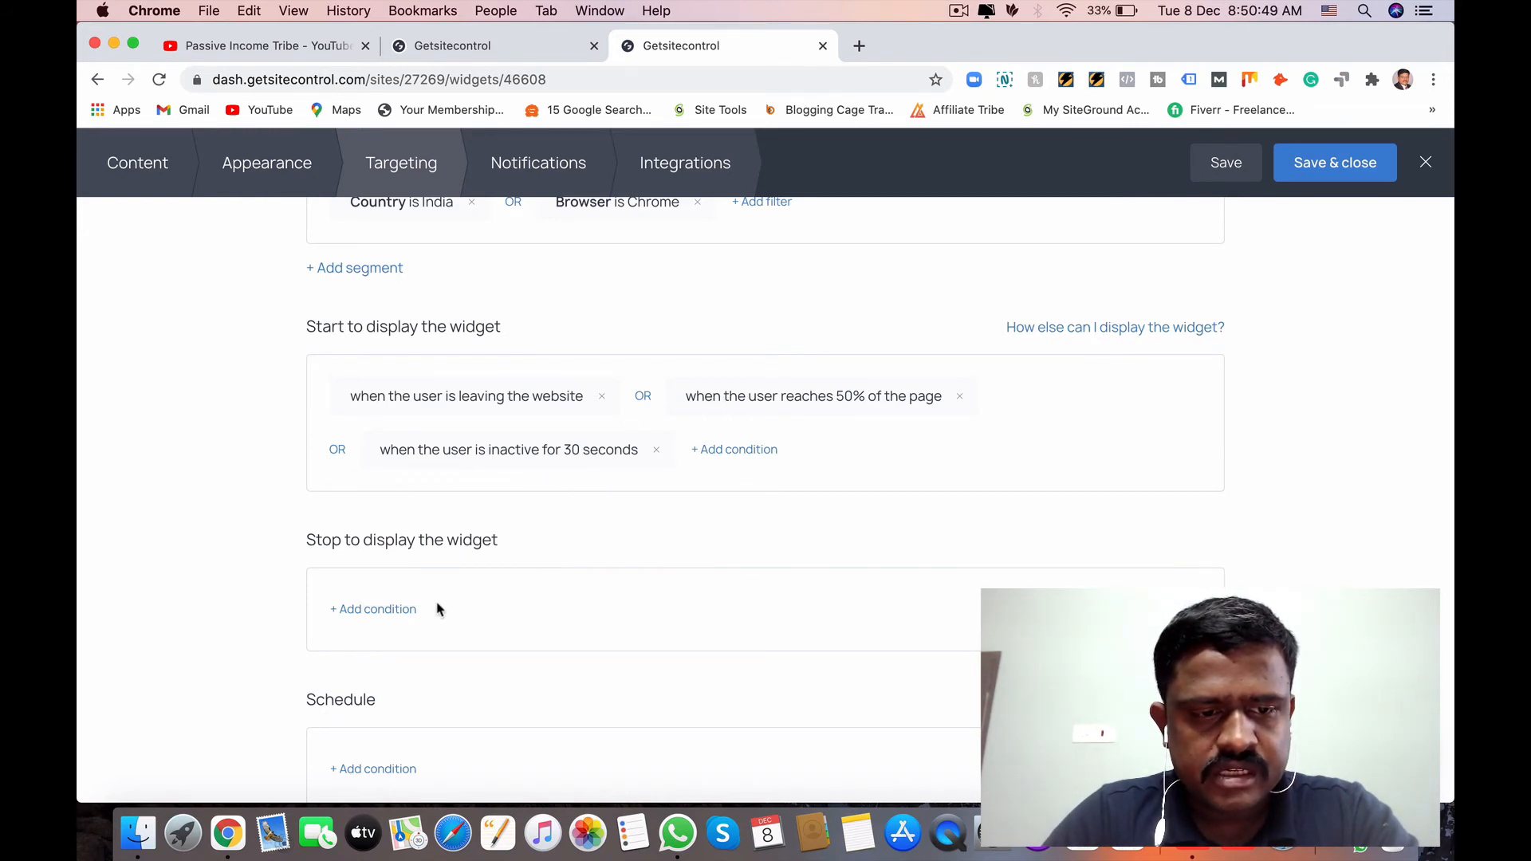
Add a Submission stop condition that stops displaying the widget forever after the user submits it
left_click(375, 612)
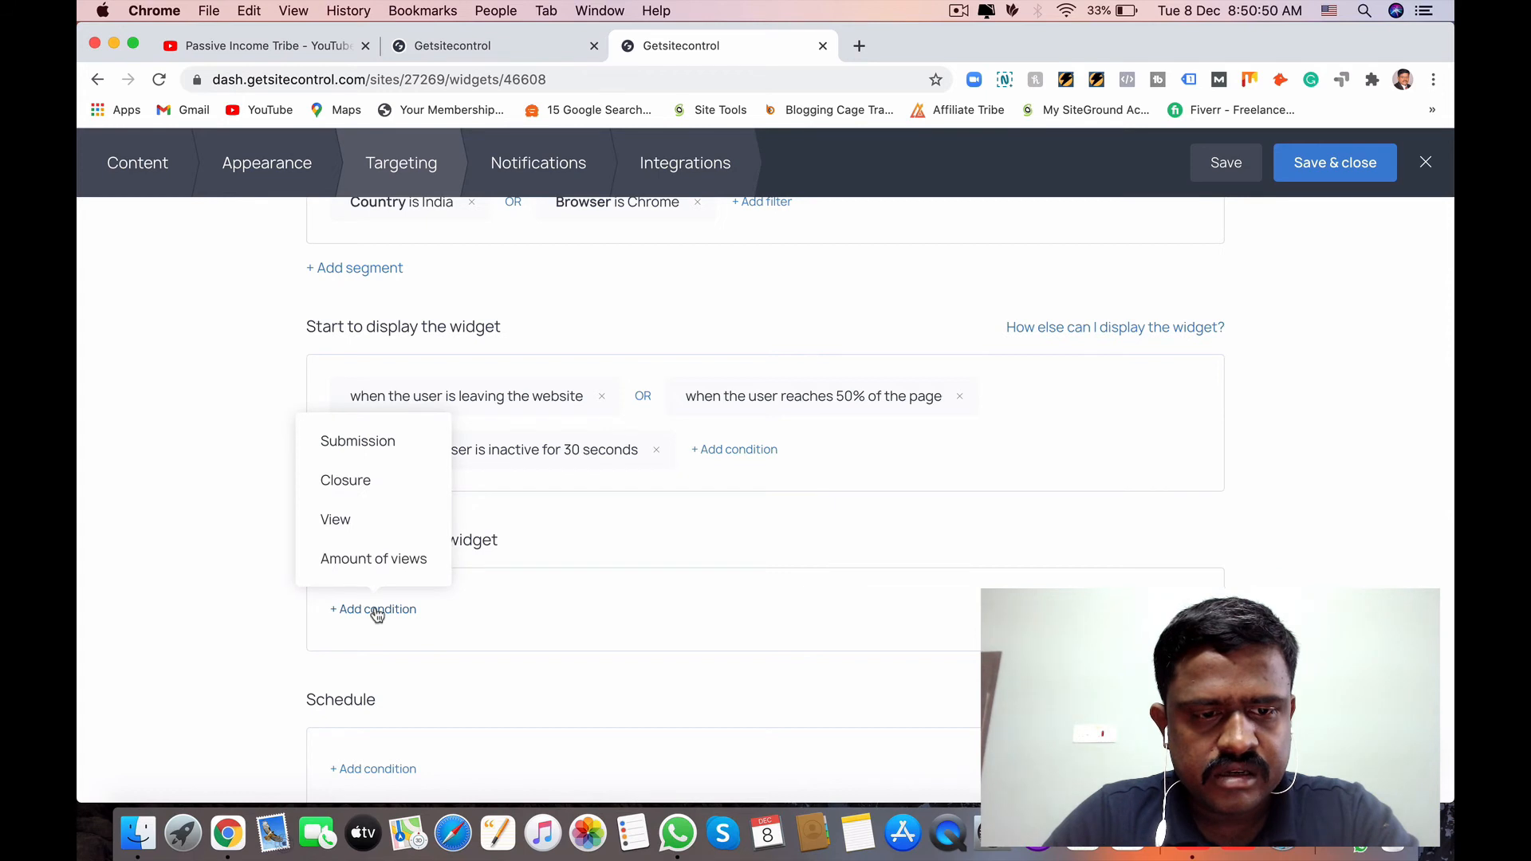
left_click(360, 444)
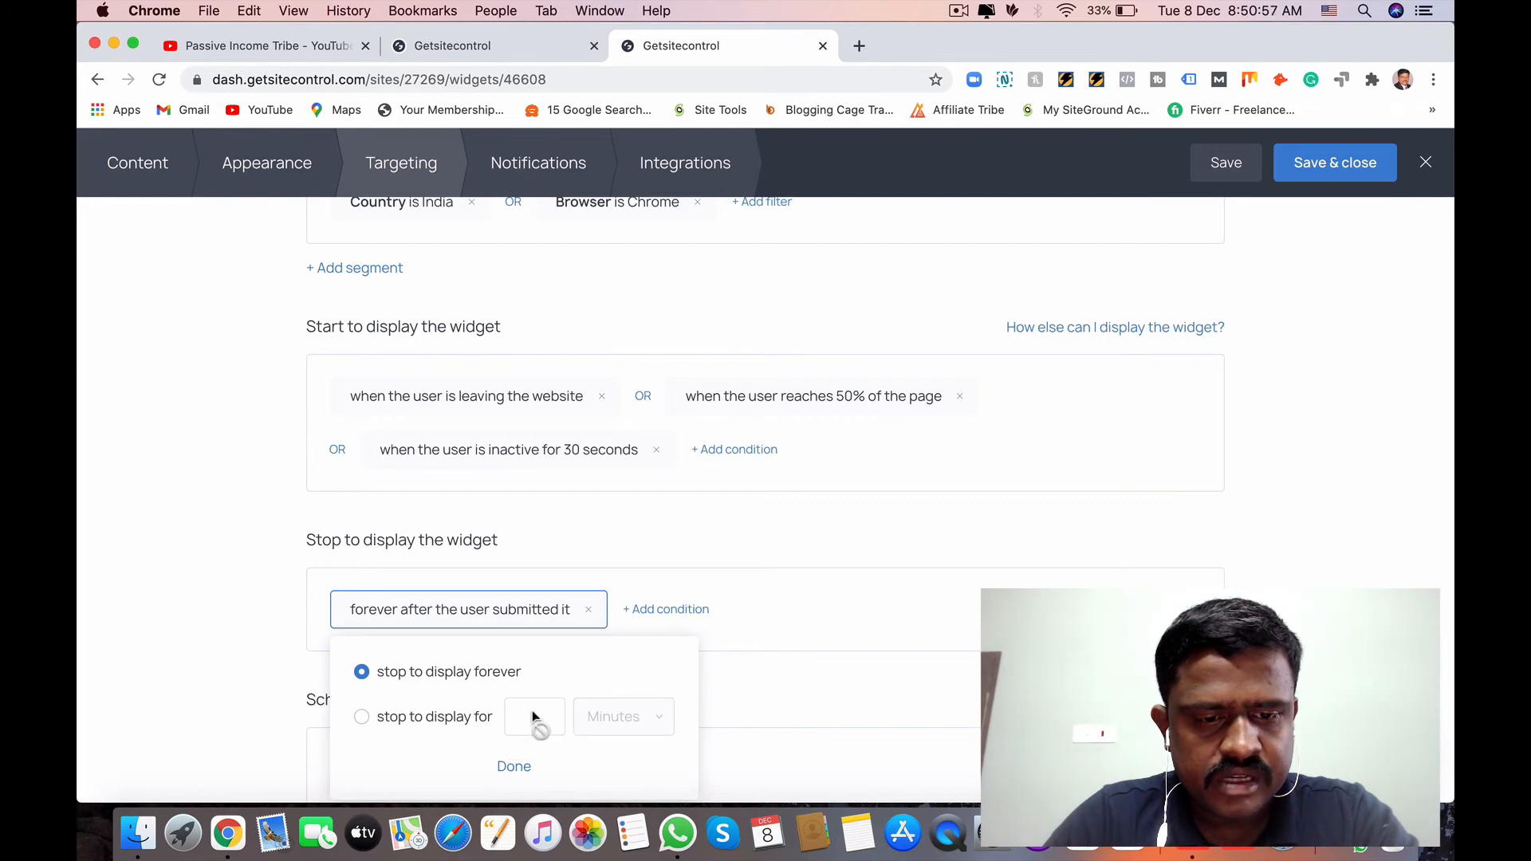
left_click(513, 769)
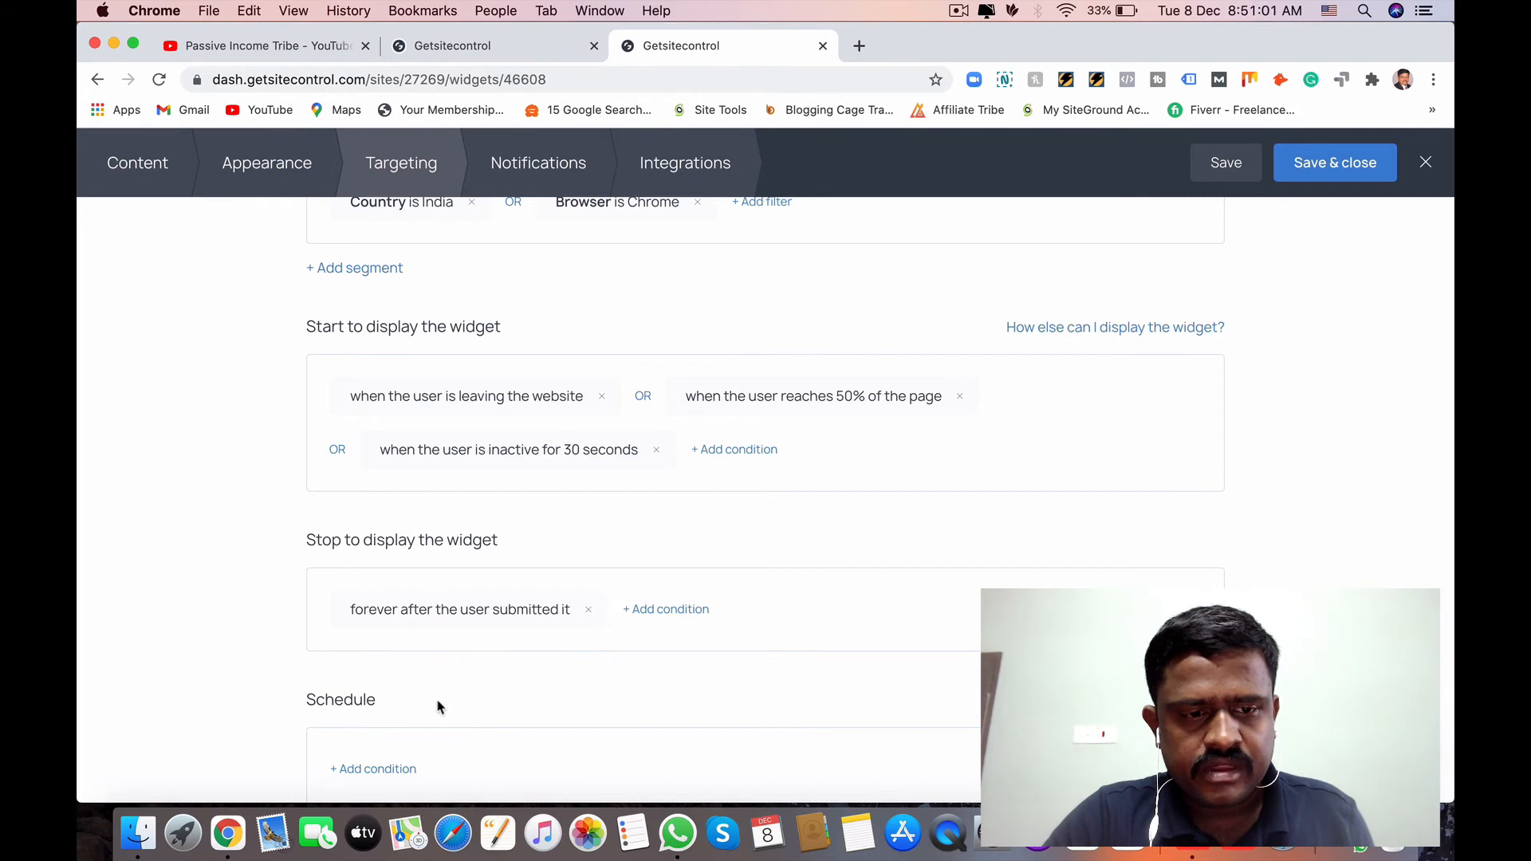
scroll(438, 708, "down", 3)
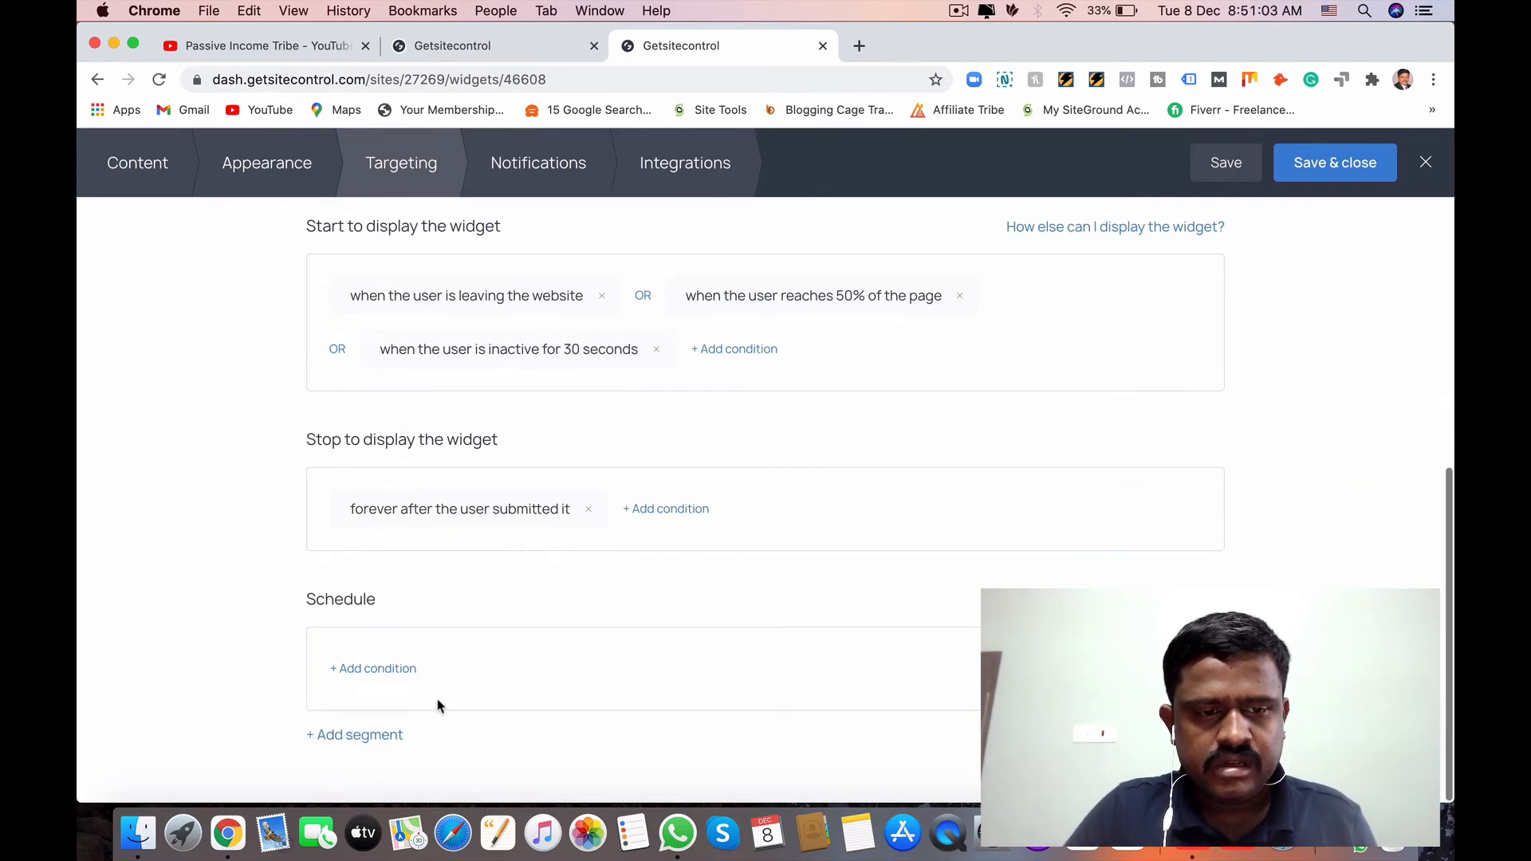
left_click(370, 668)
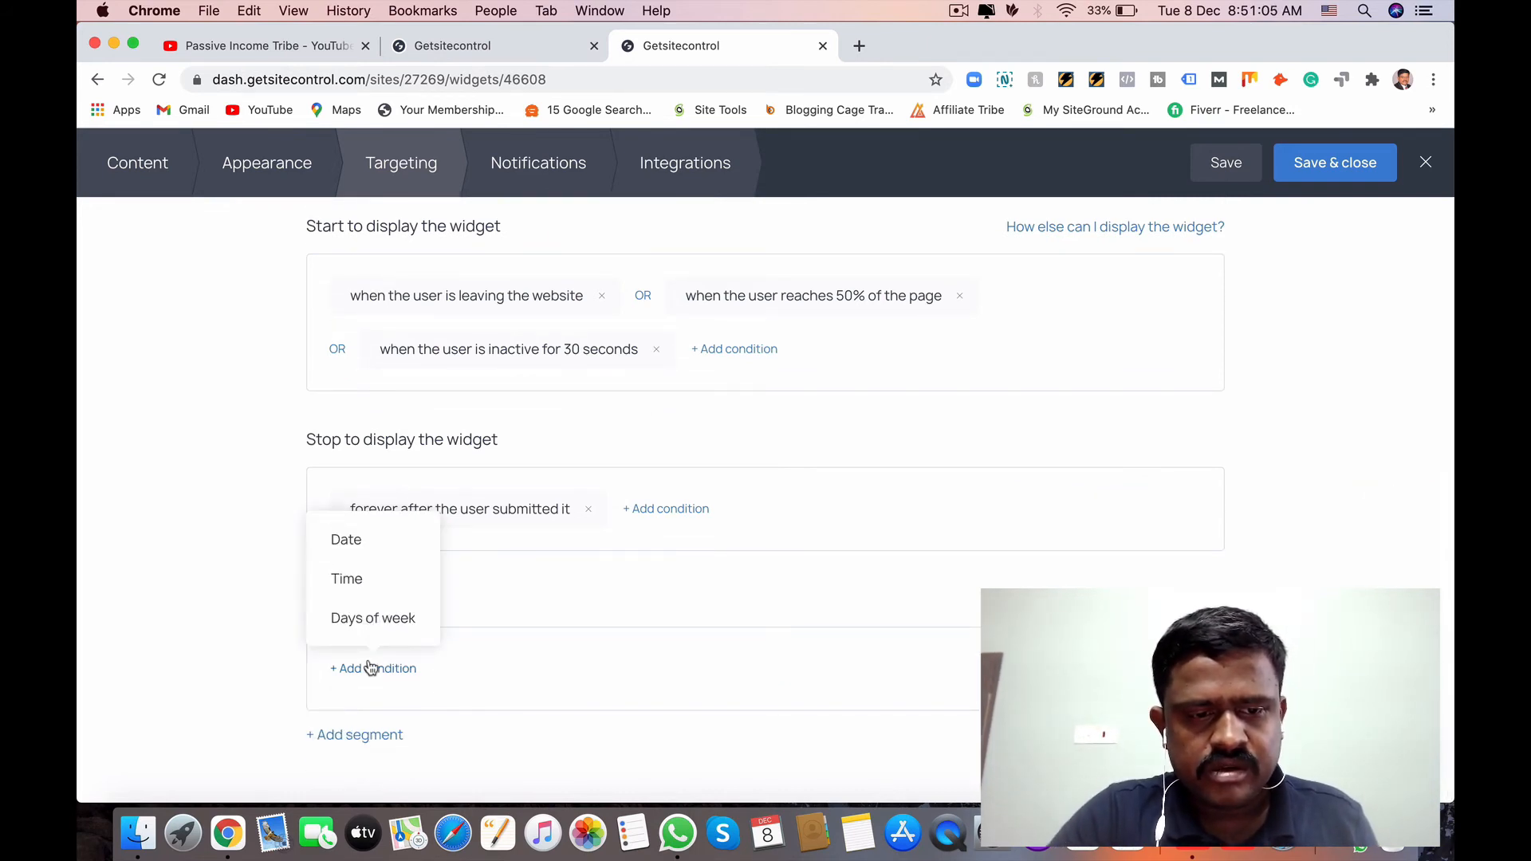
left_click(368, 630)
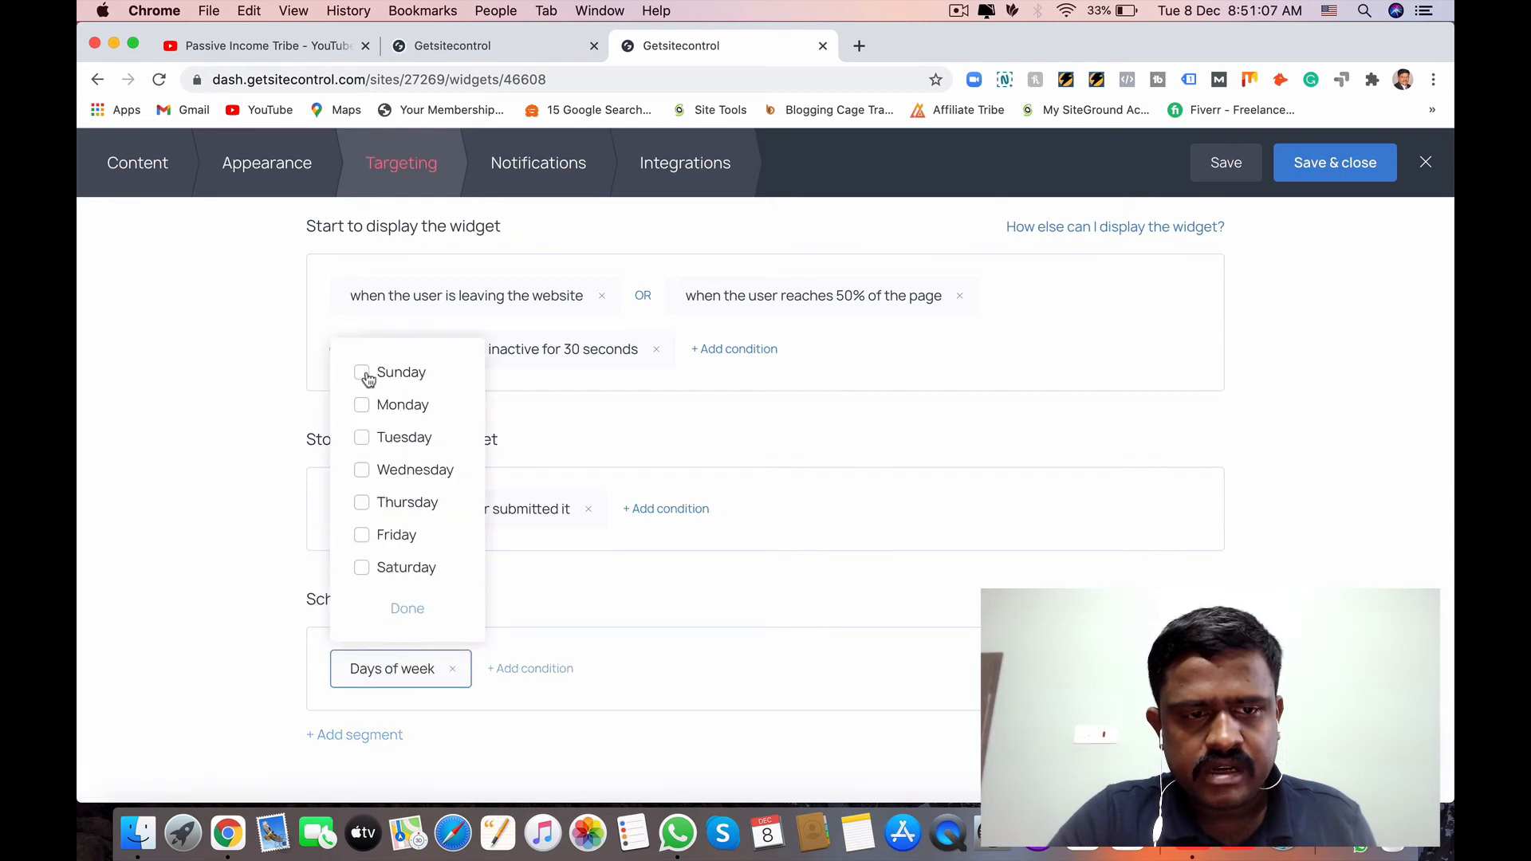
left_click(532, 645)
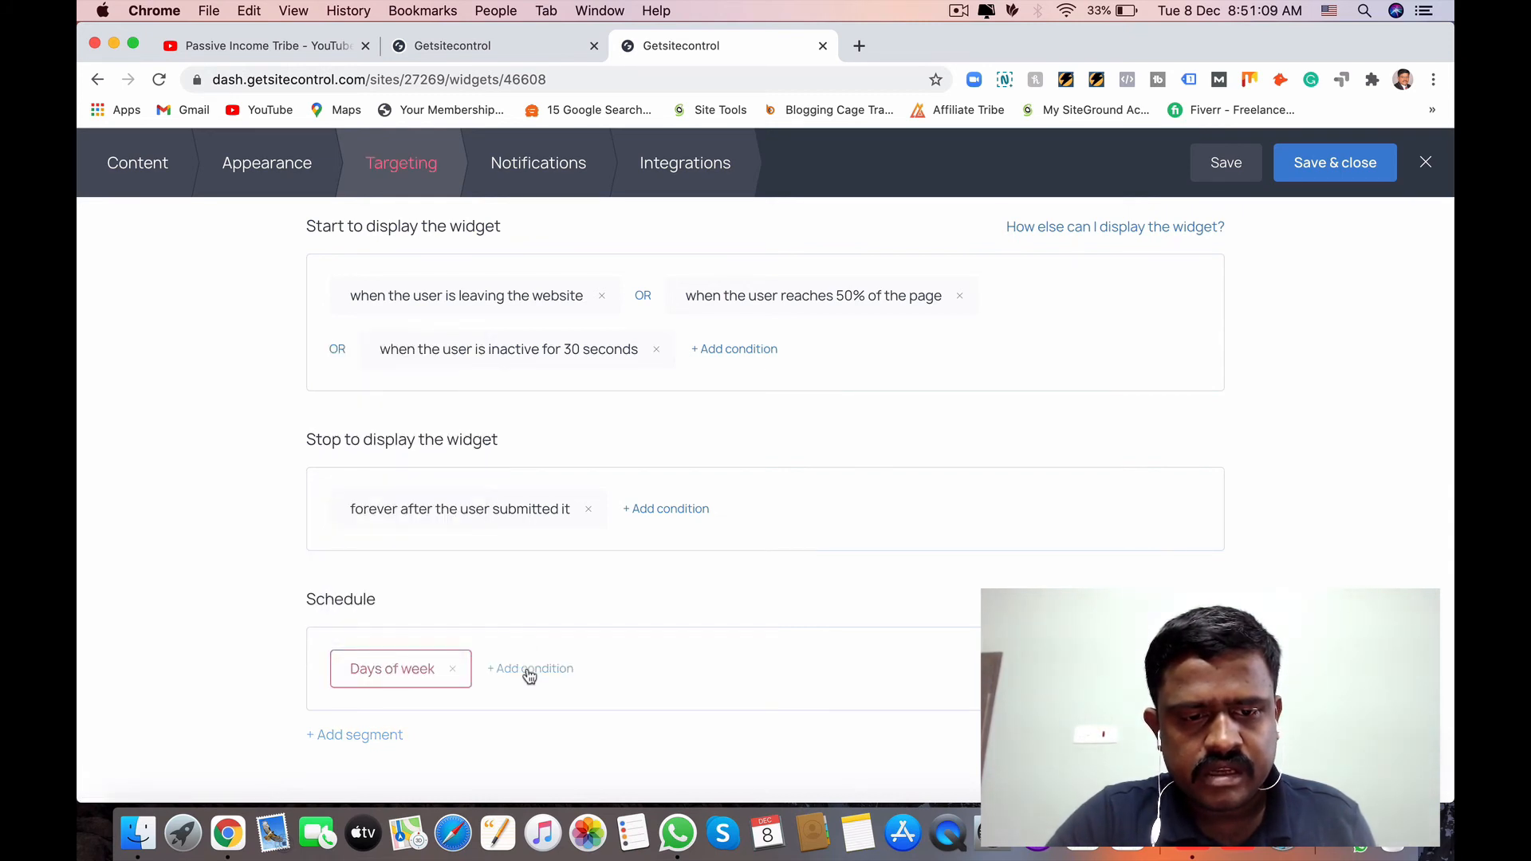
left_click(452, 669)
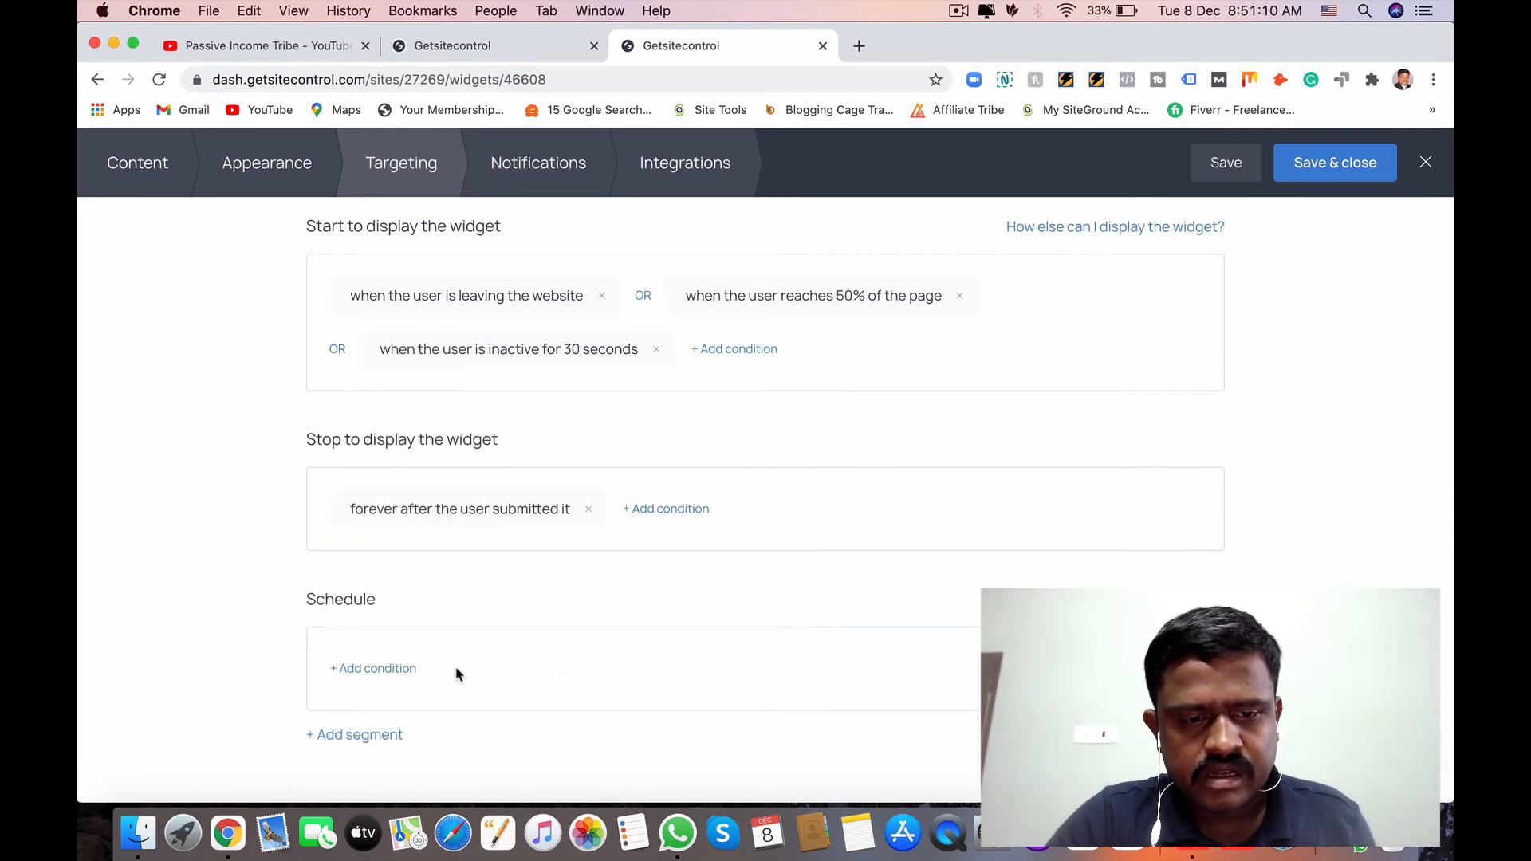
Add a Time schedule condition showing the widget from 09:00 to 17:00 in the (GMT +05:30) India time zone
left_click(397, 678)
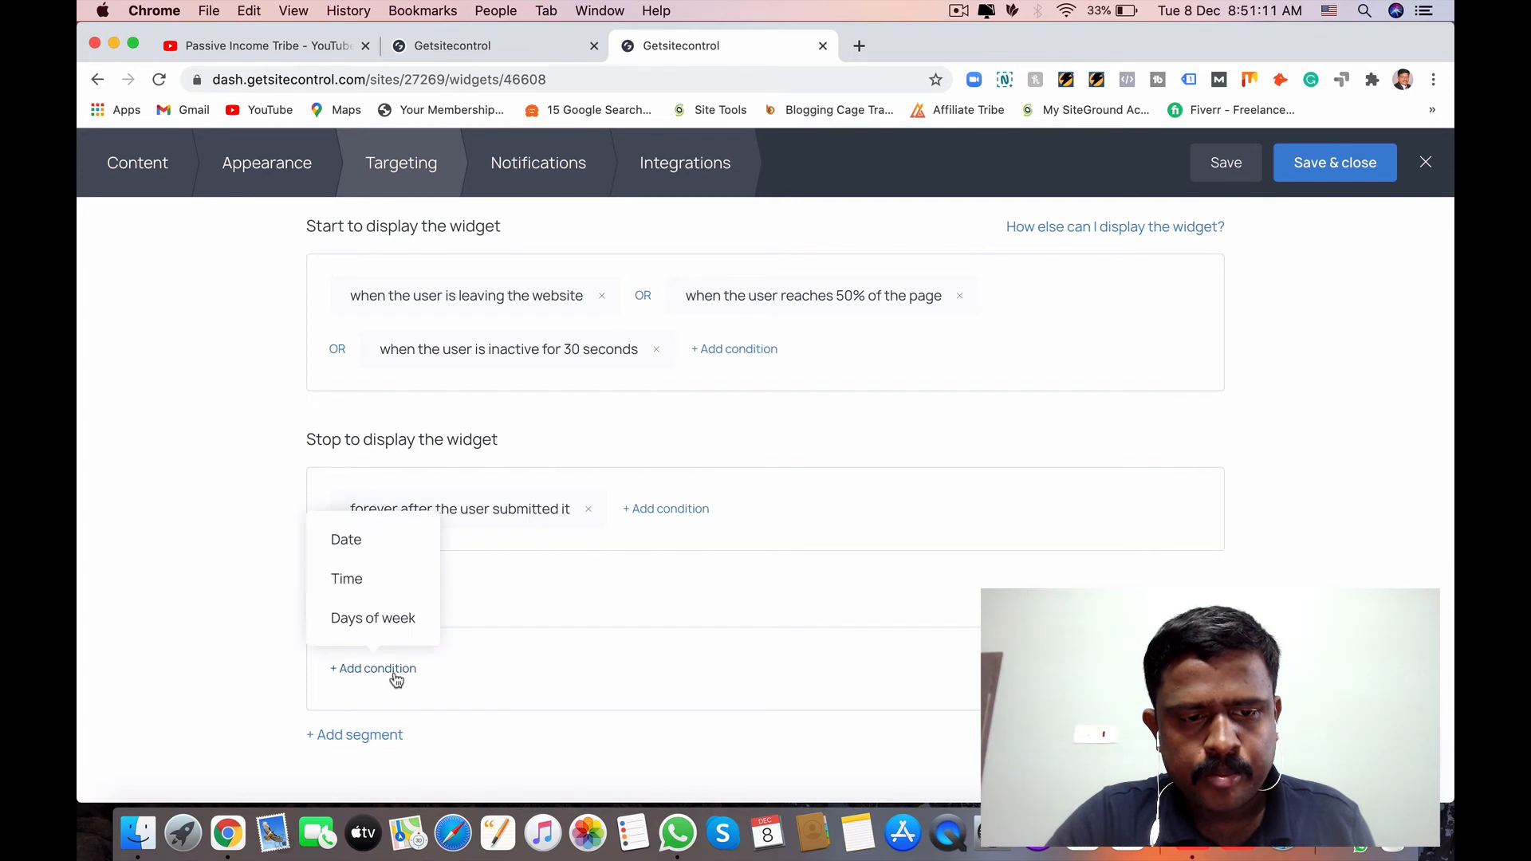
left_click(359, 592)
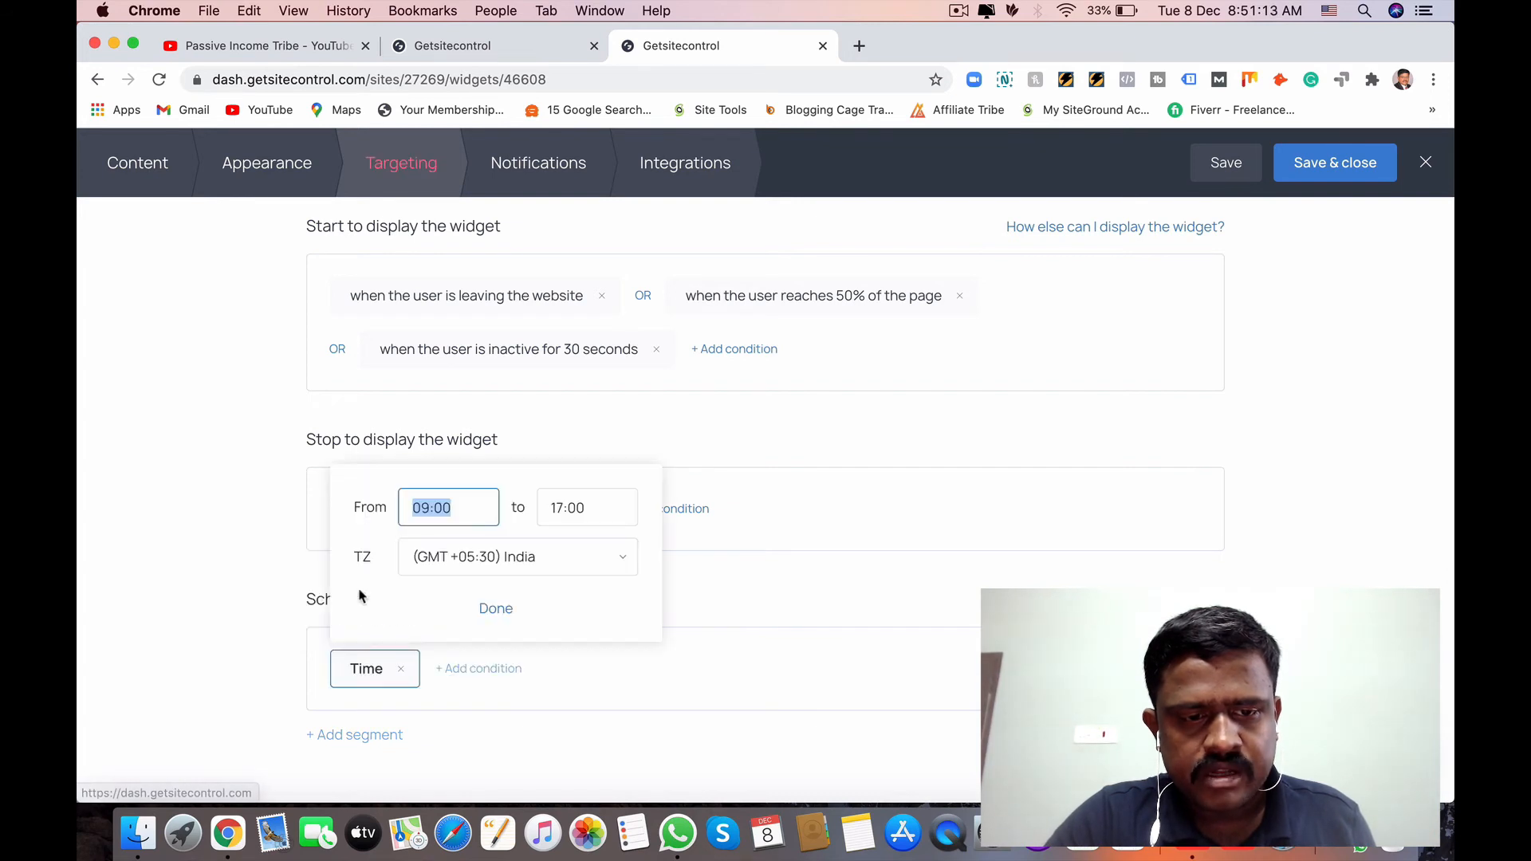
left_click(496, 609)
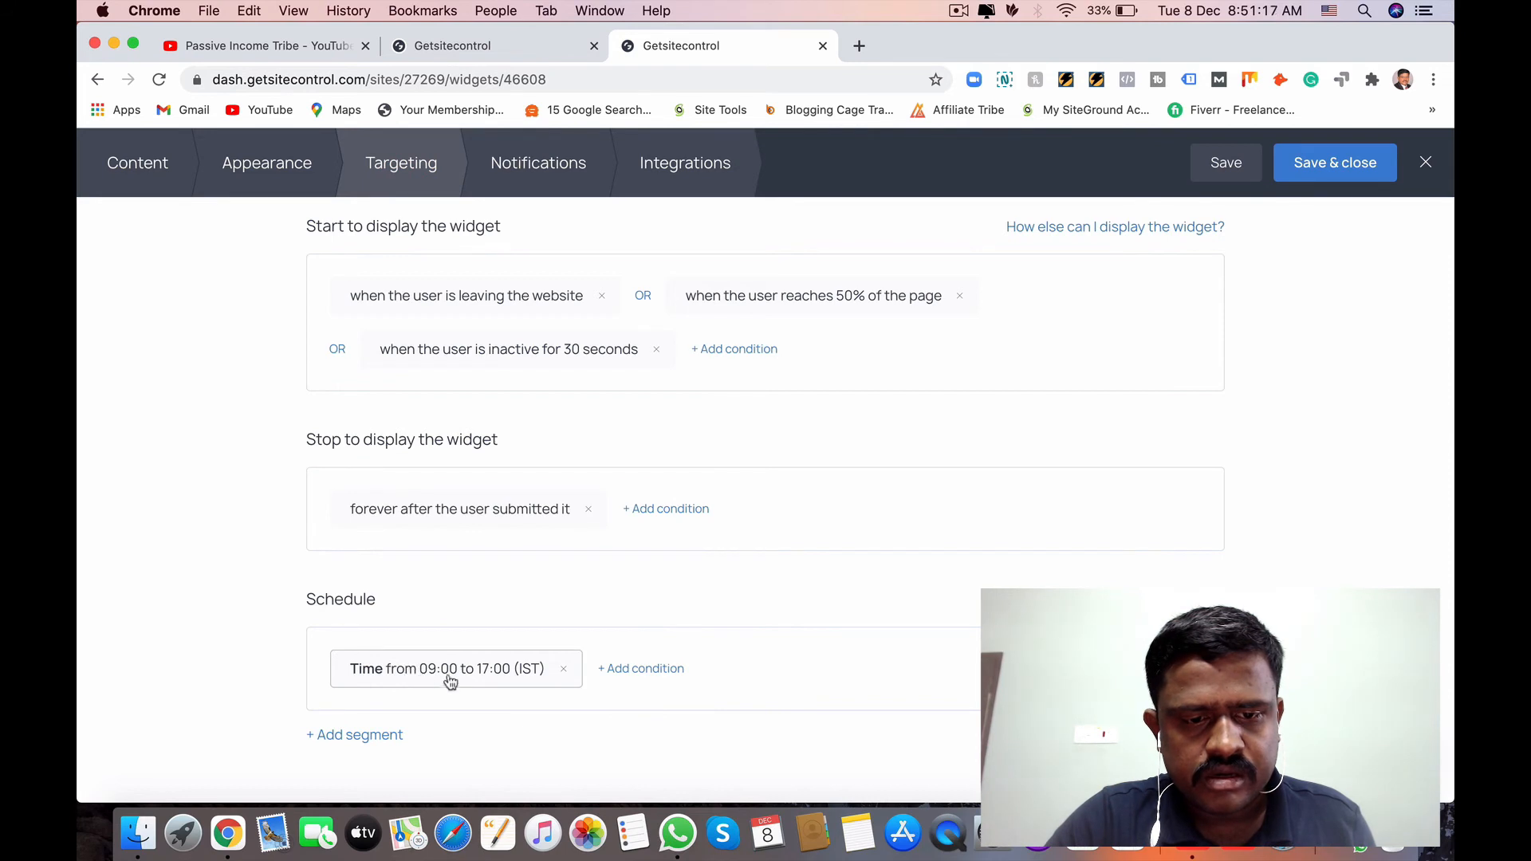
left_click(640, 672)
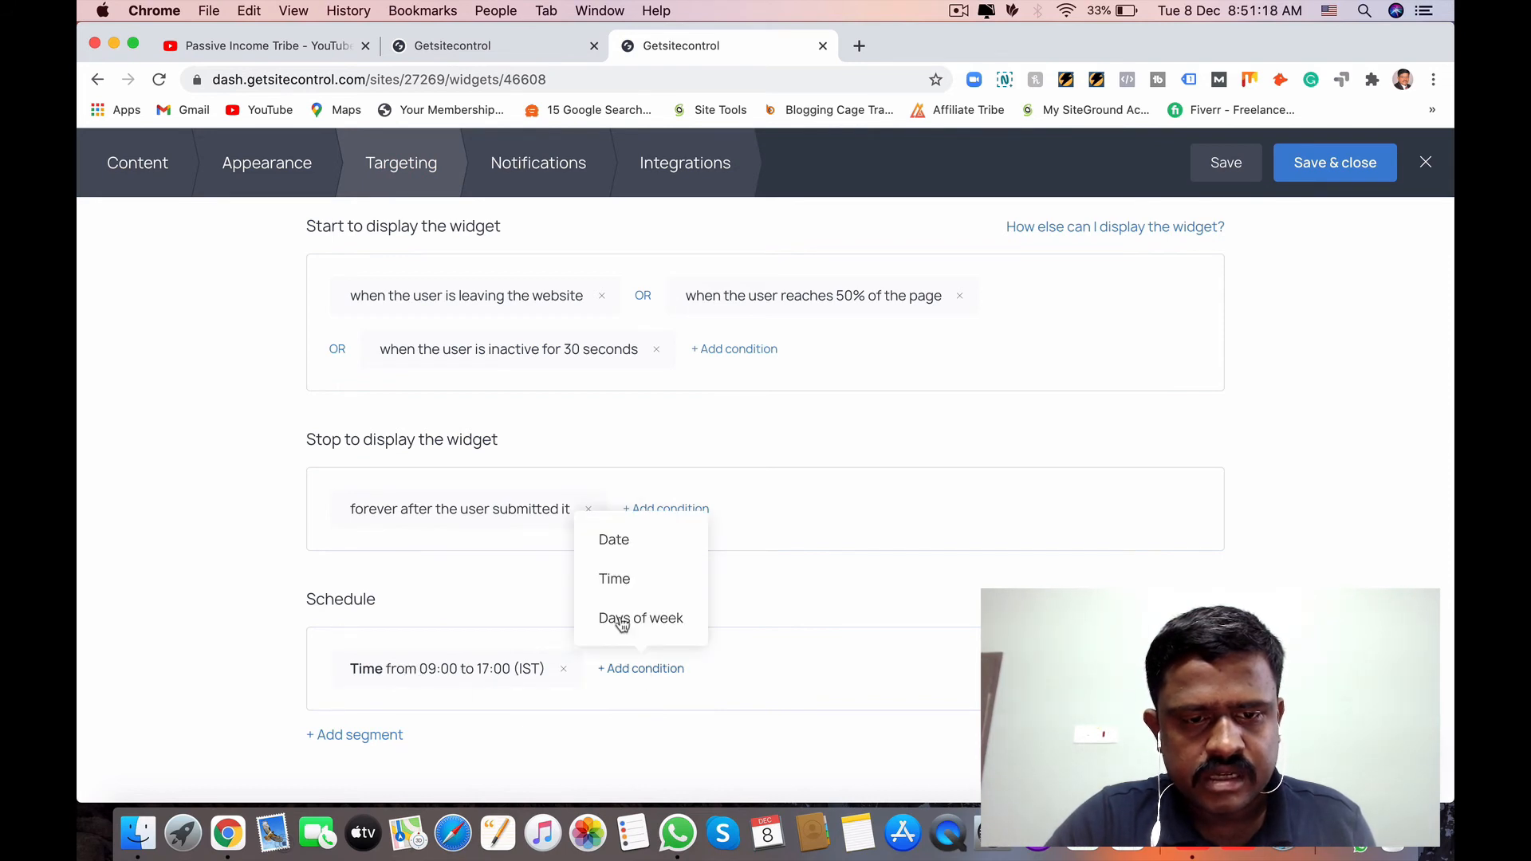
left_click(616, 550)
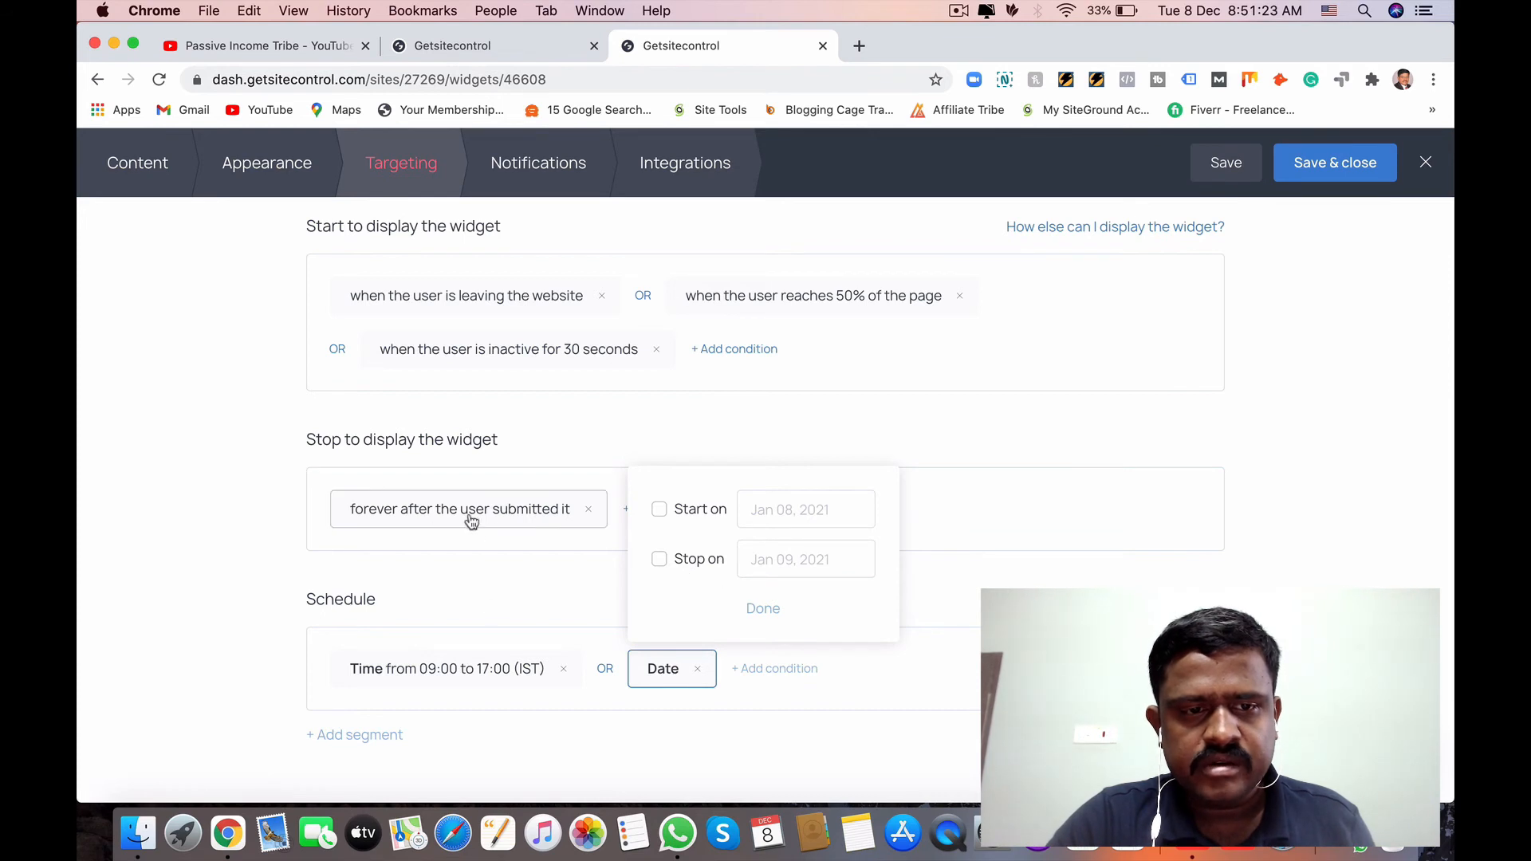
left_click(510, 578)
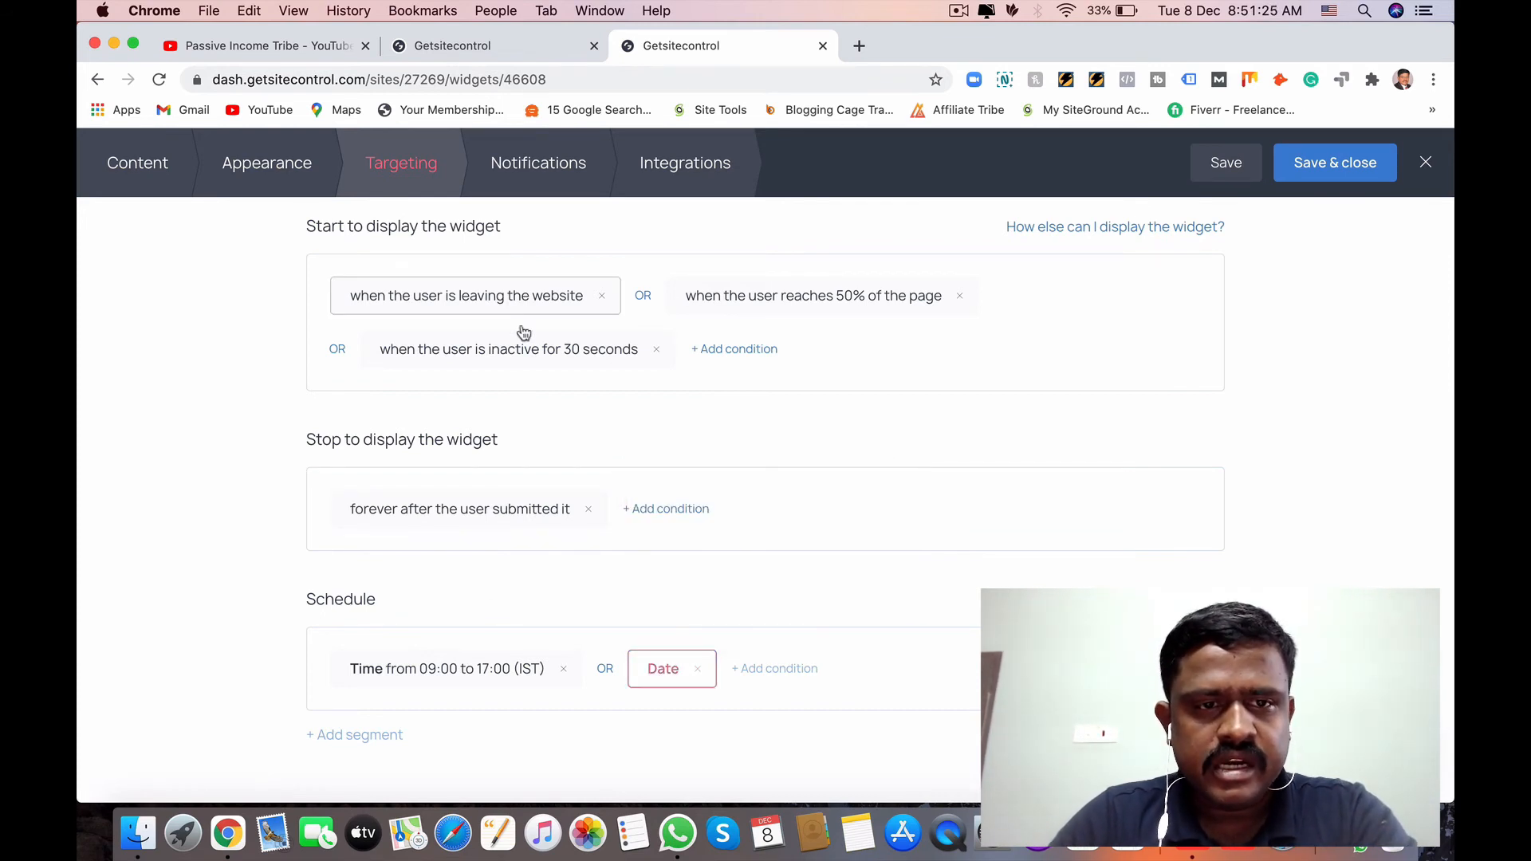
left_click(698, 669)
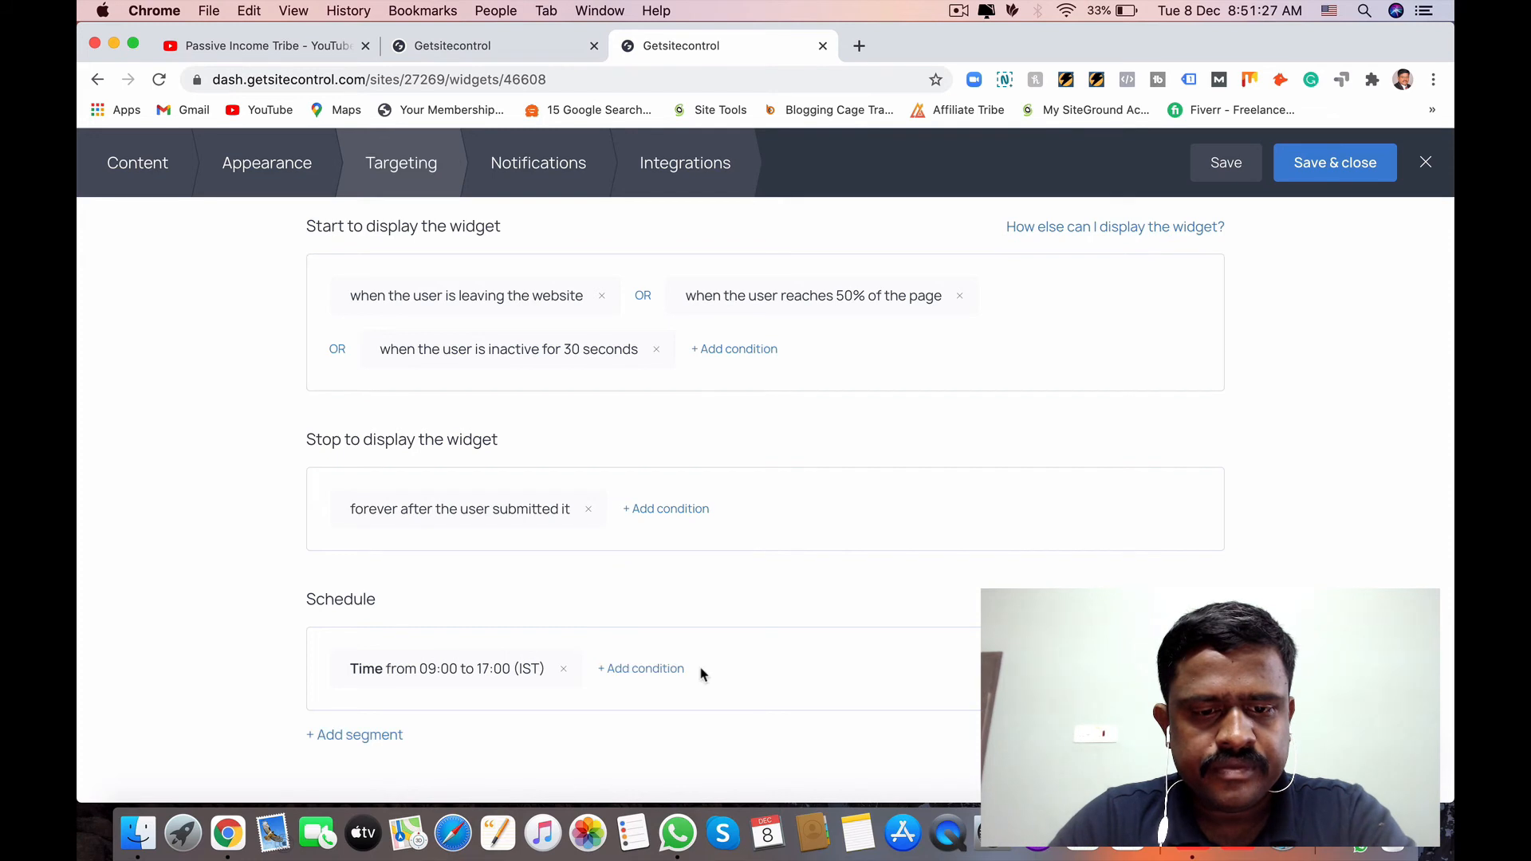
Enable email notifications and the autoresponder for the widget, keeping the prefilled recipient and sender
left_click(537, 158)
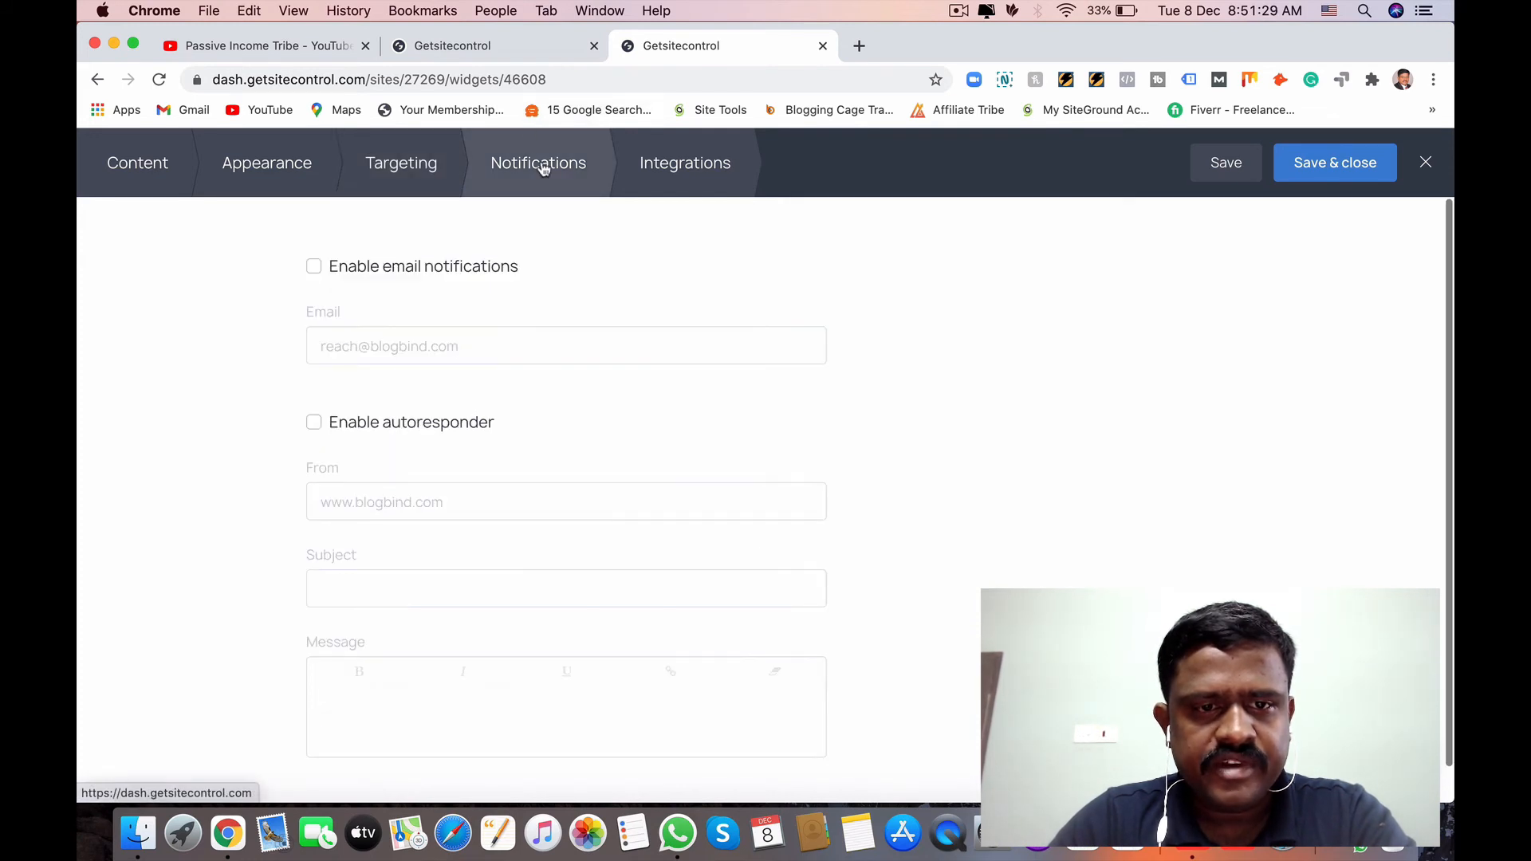
left_click(314, 268)
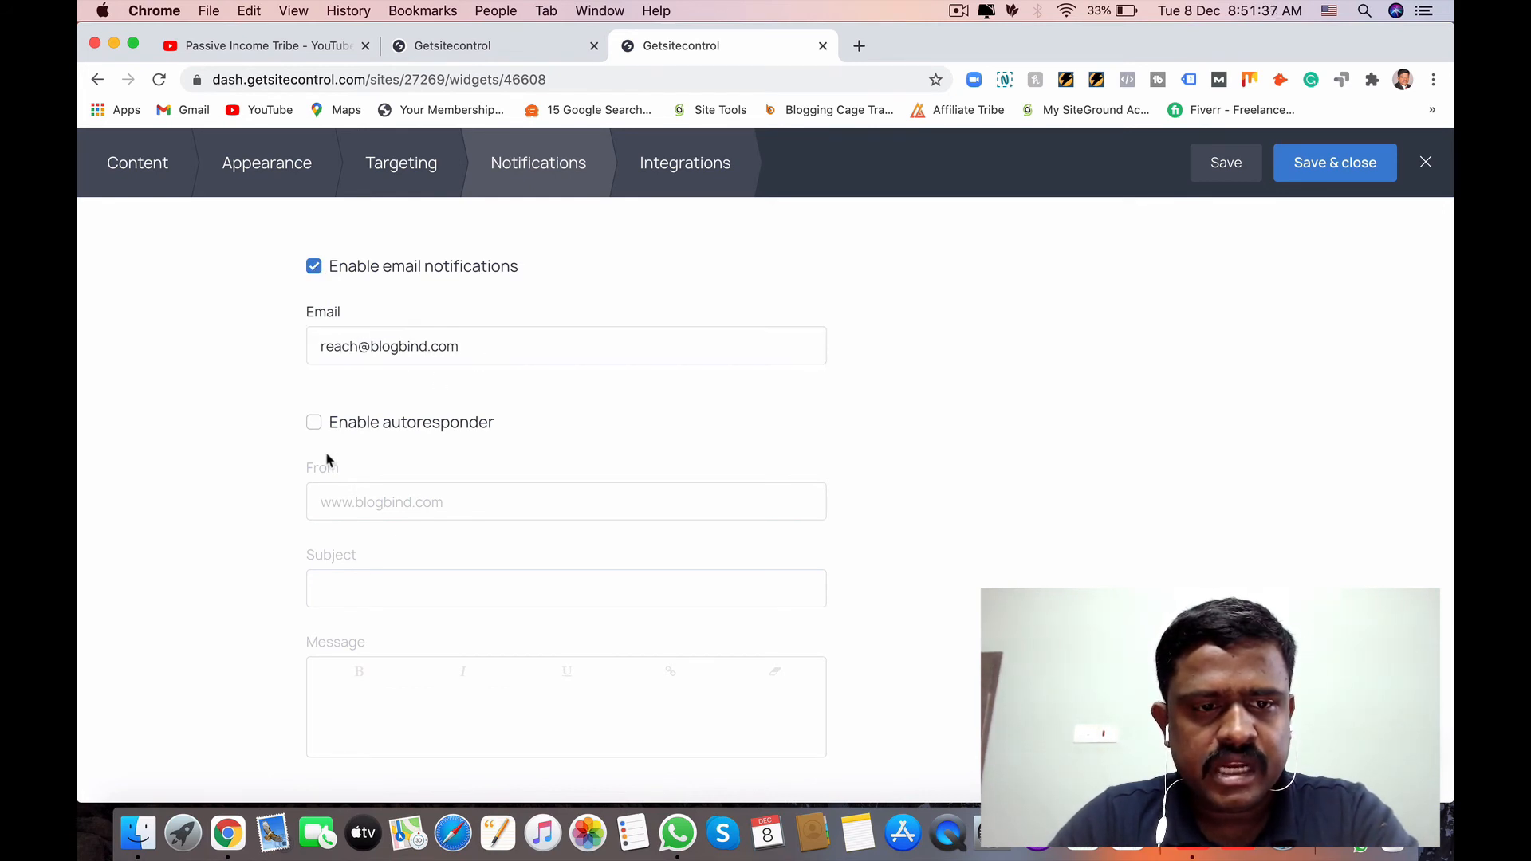
left_click(314, 425)
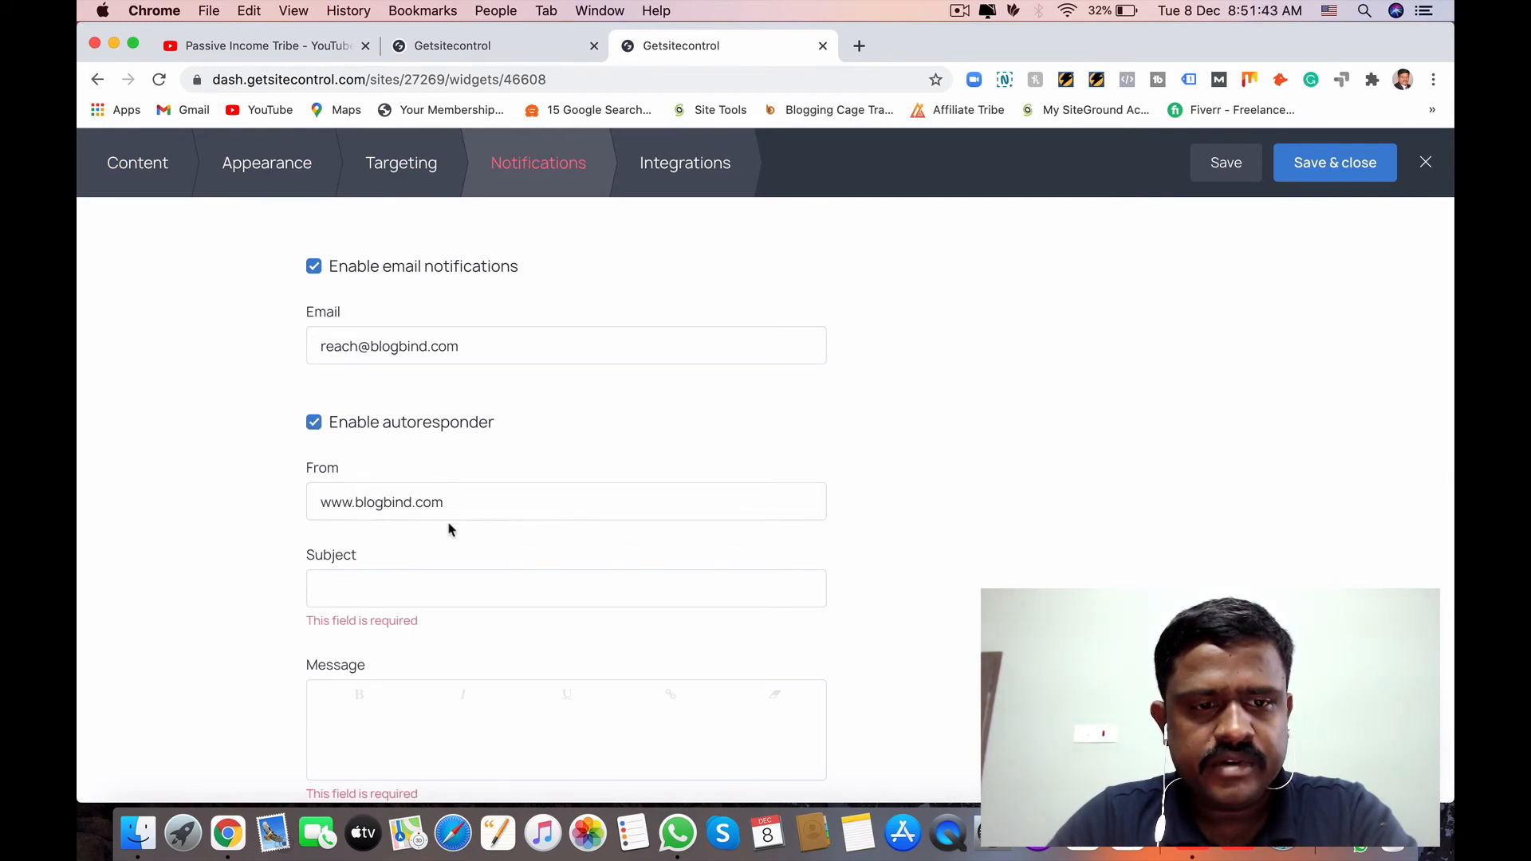
left_click(378, 592)
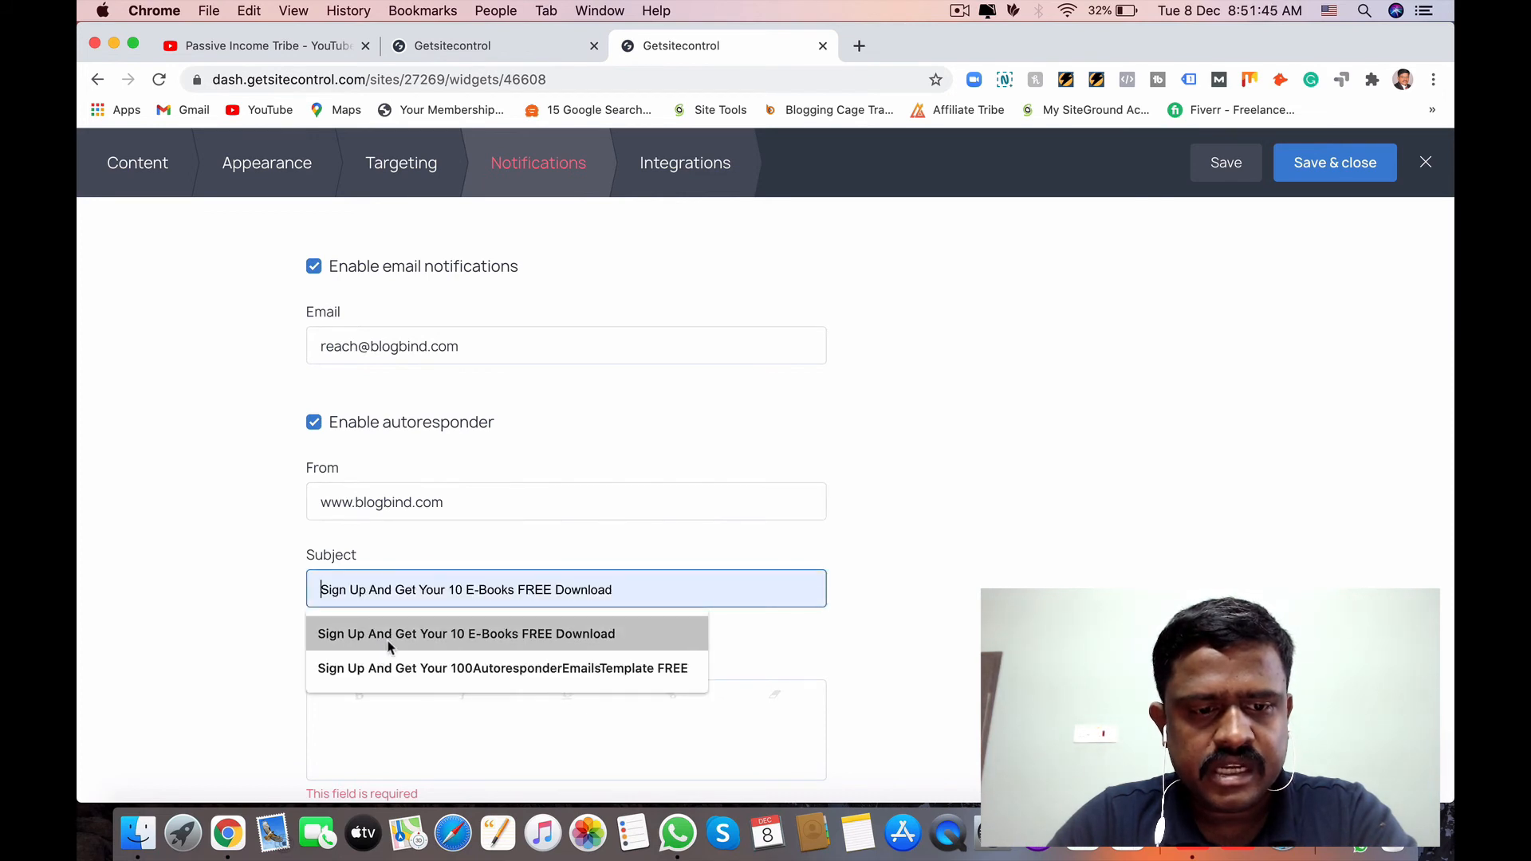
left_click(399, 668)
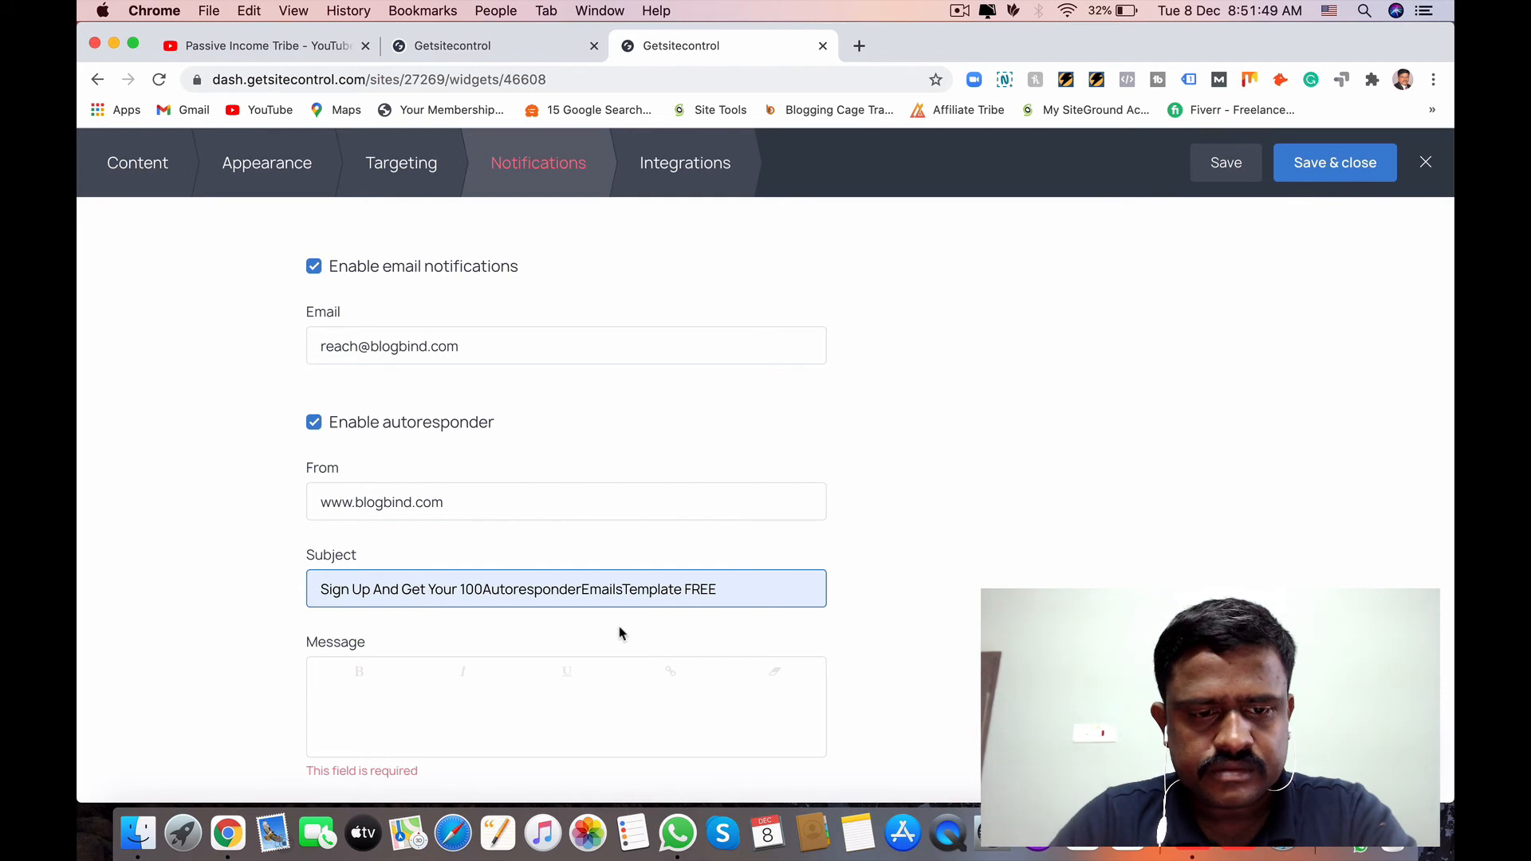
key("BackSpace")
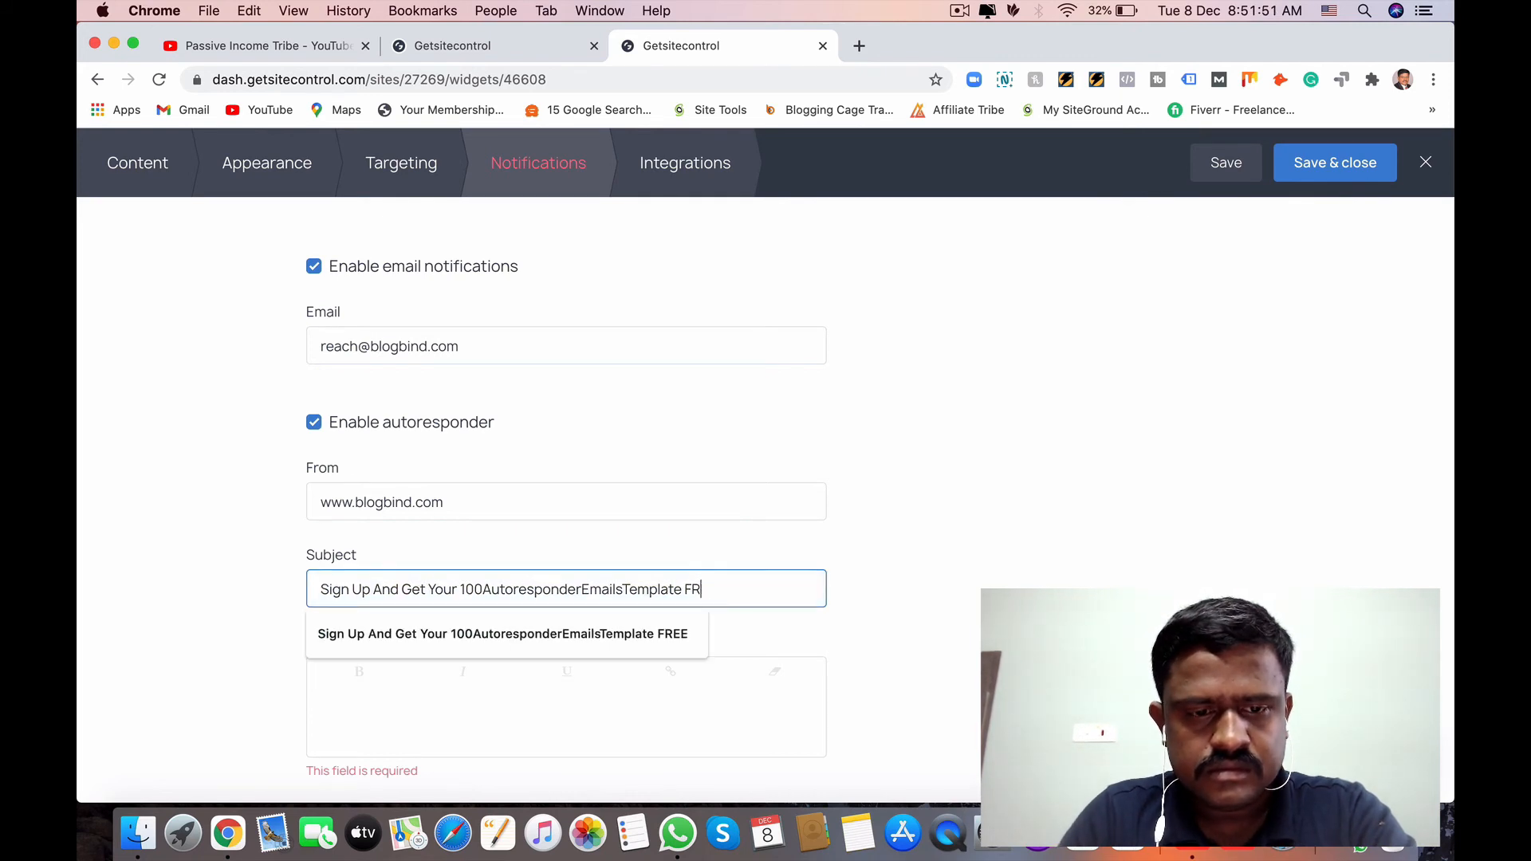
key("BackSpace")
key("BackSpace")
key("BackSpace")
key("BackSpace")
key("BackSpace")
key("BackSpace")
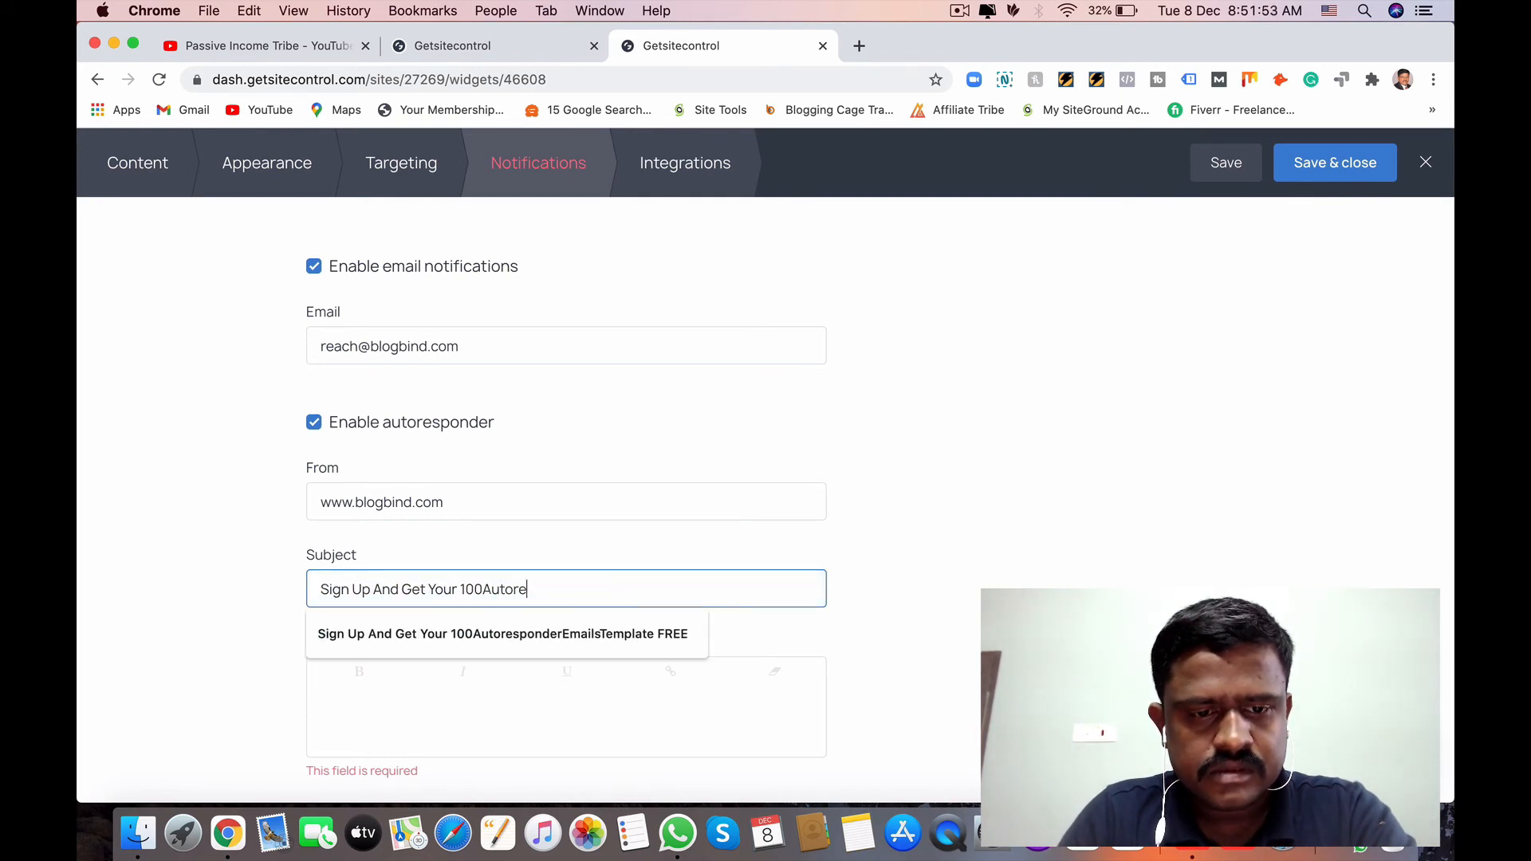
key("BackSpace")
key("BackSpace")
key("BackSpace")
key("BackSpace")
key("BackSpace")
key("BackSpace")
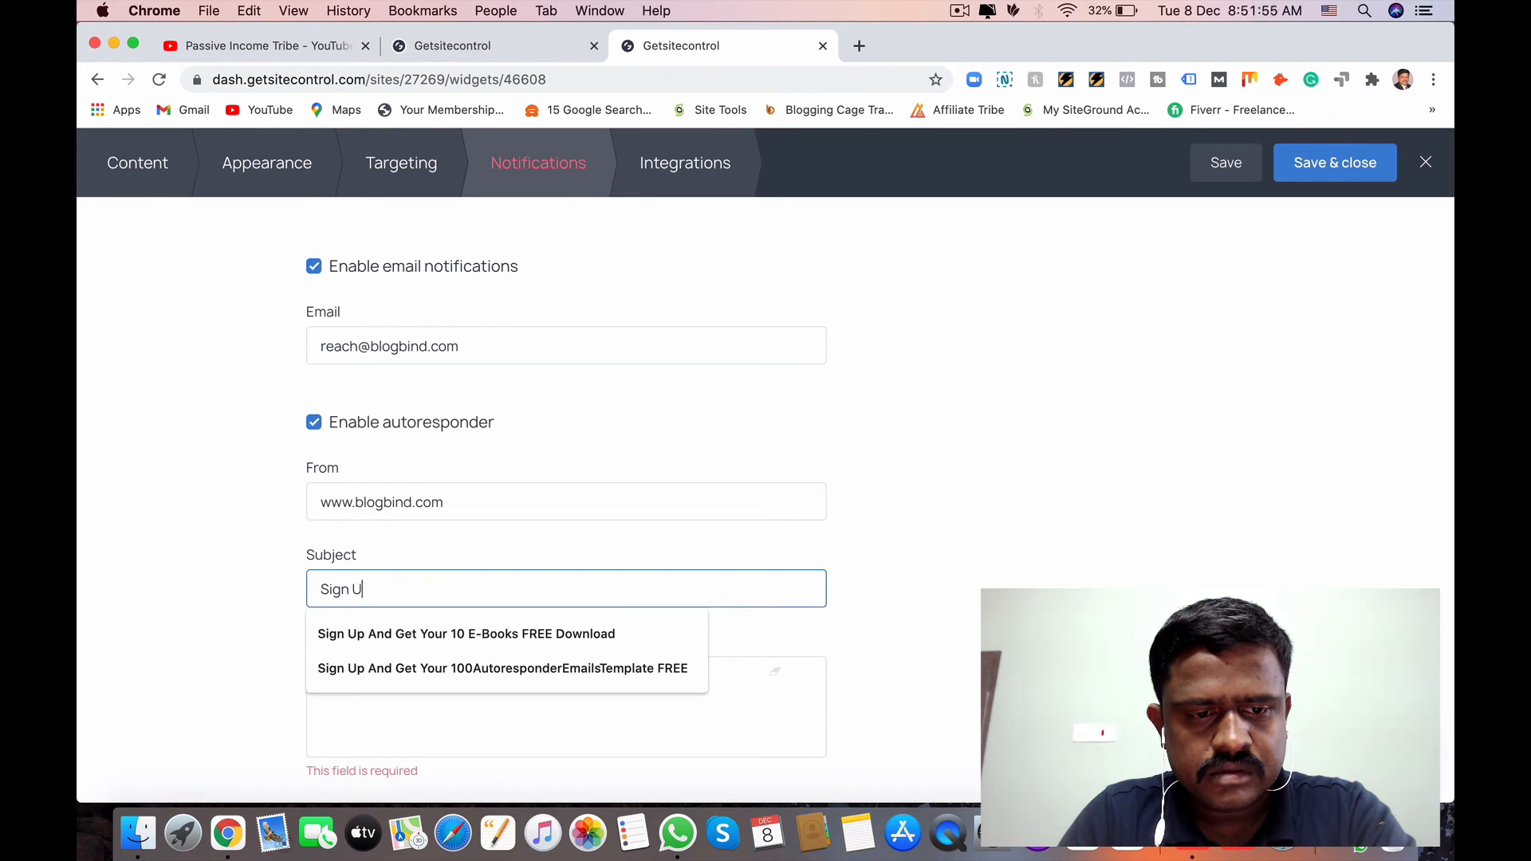
key("BackSpace")
key("BackSpace")
key("BackSpace")
key("BackSpace")
key("BackSpace")
key("BackSpace")
Set the autoresponder's subject to "Sign Up And Get Your 10 E-Books FREE Download" and start editing its message
left_click(453, 592)
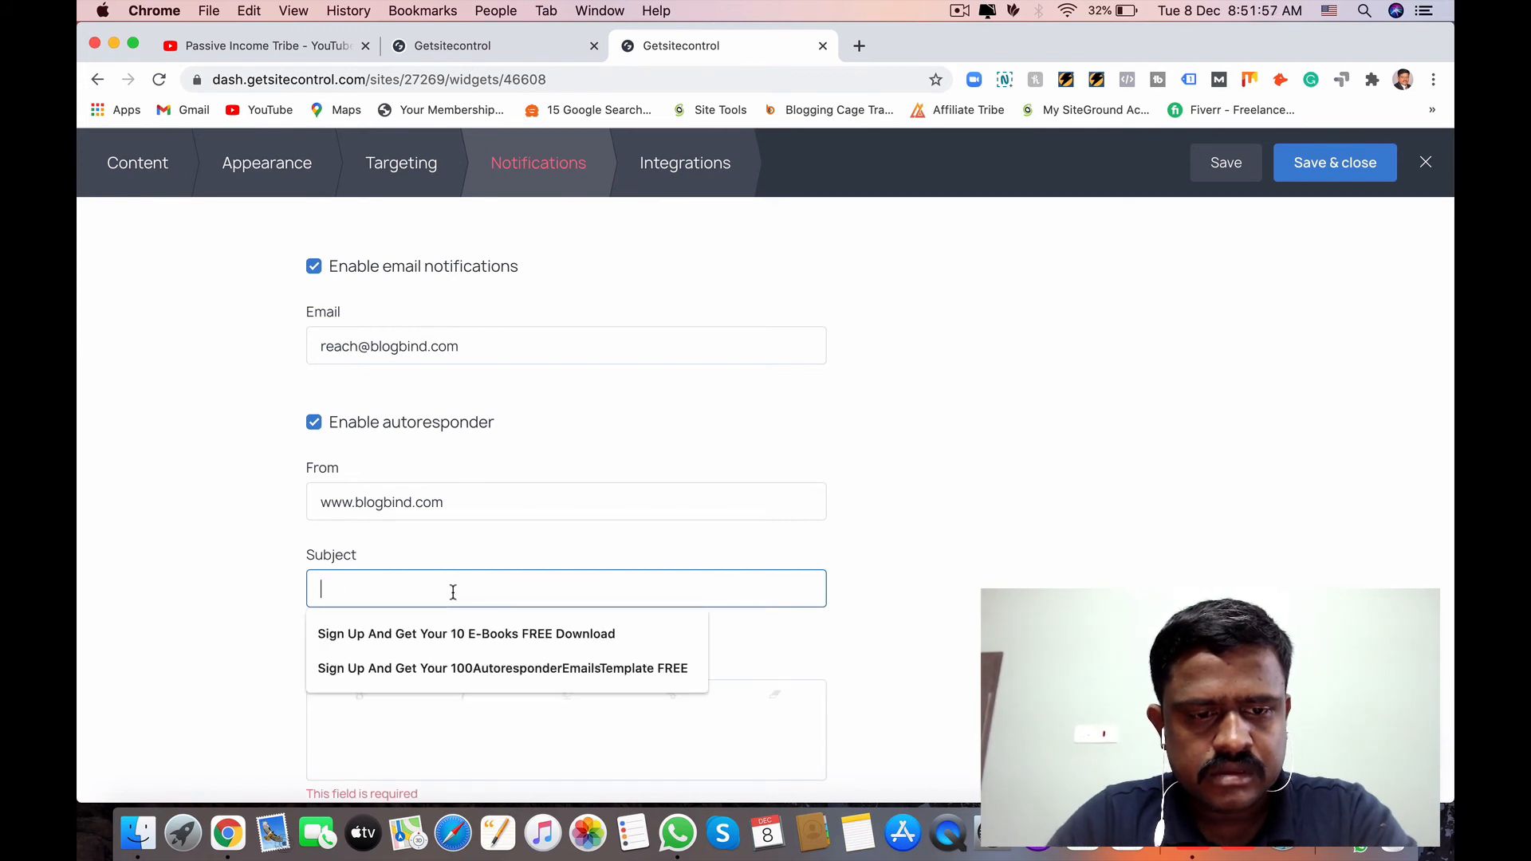
left_click(453, 634)
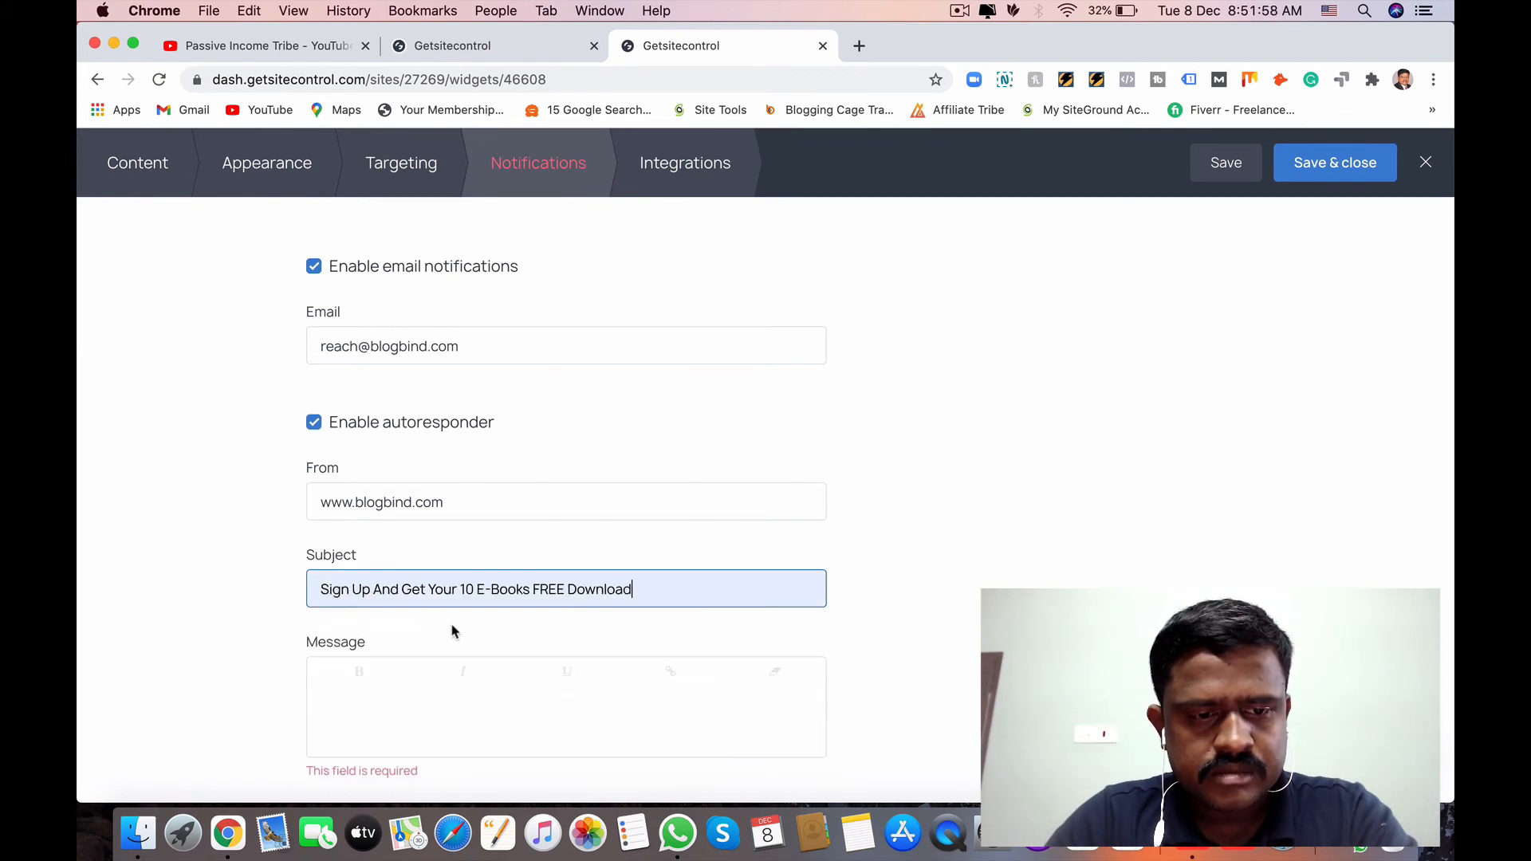
left_click(351, 691)
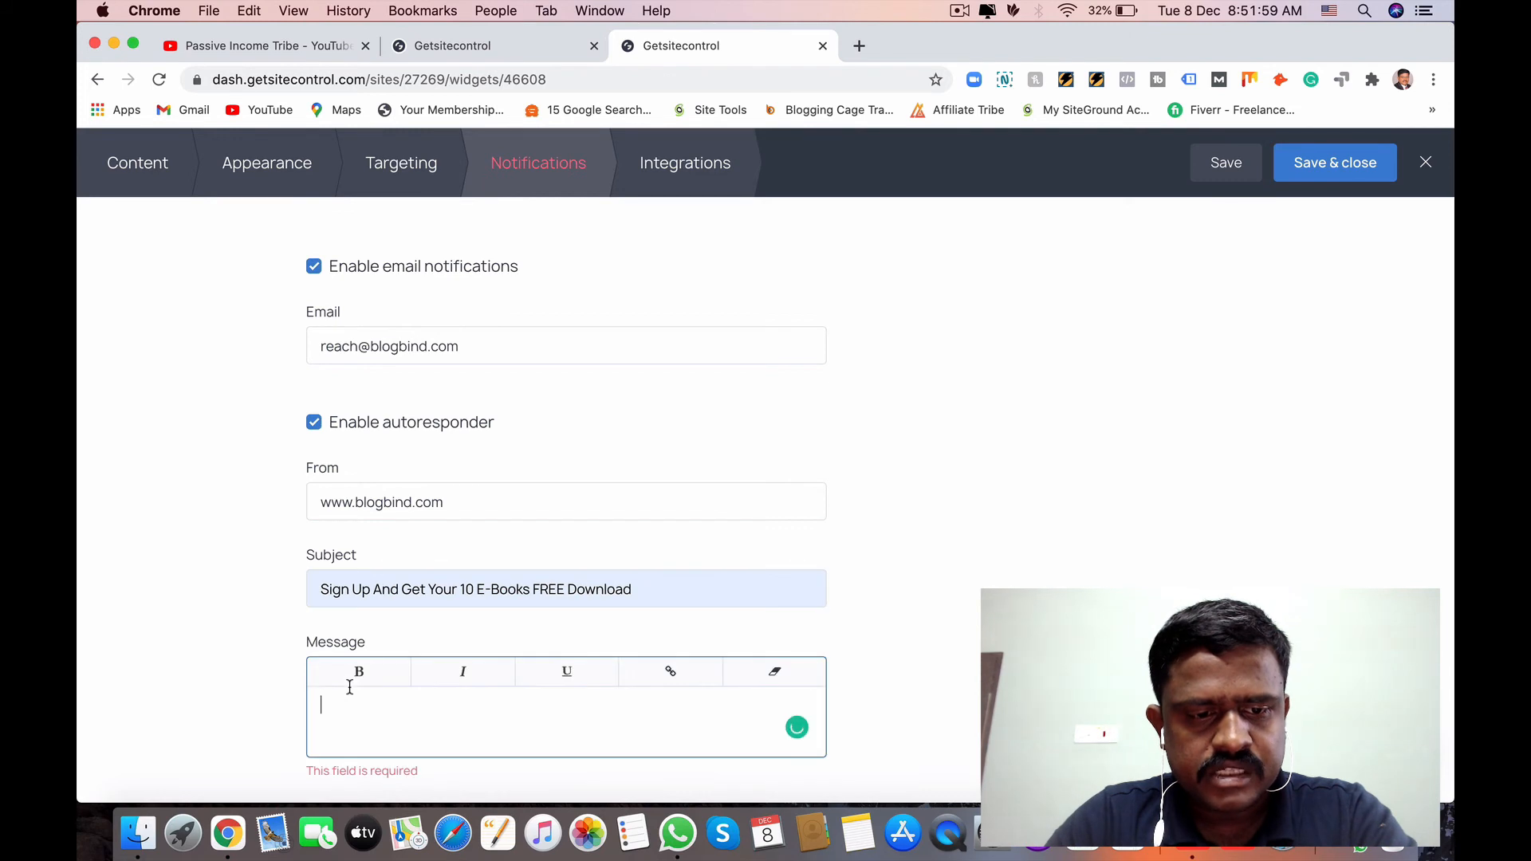
Disable both the email notifications and the autoresponder for the widget
left_click(317, 268)
left_click(313, 422)
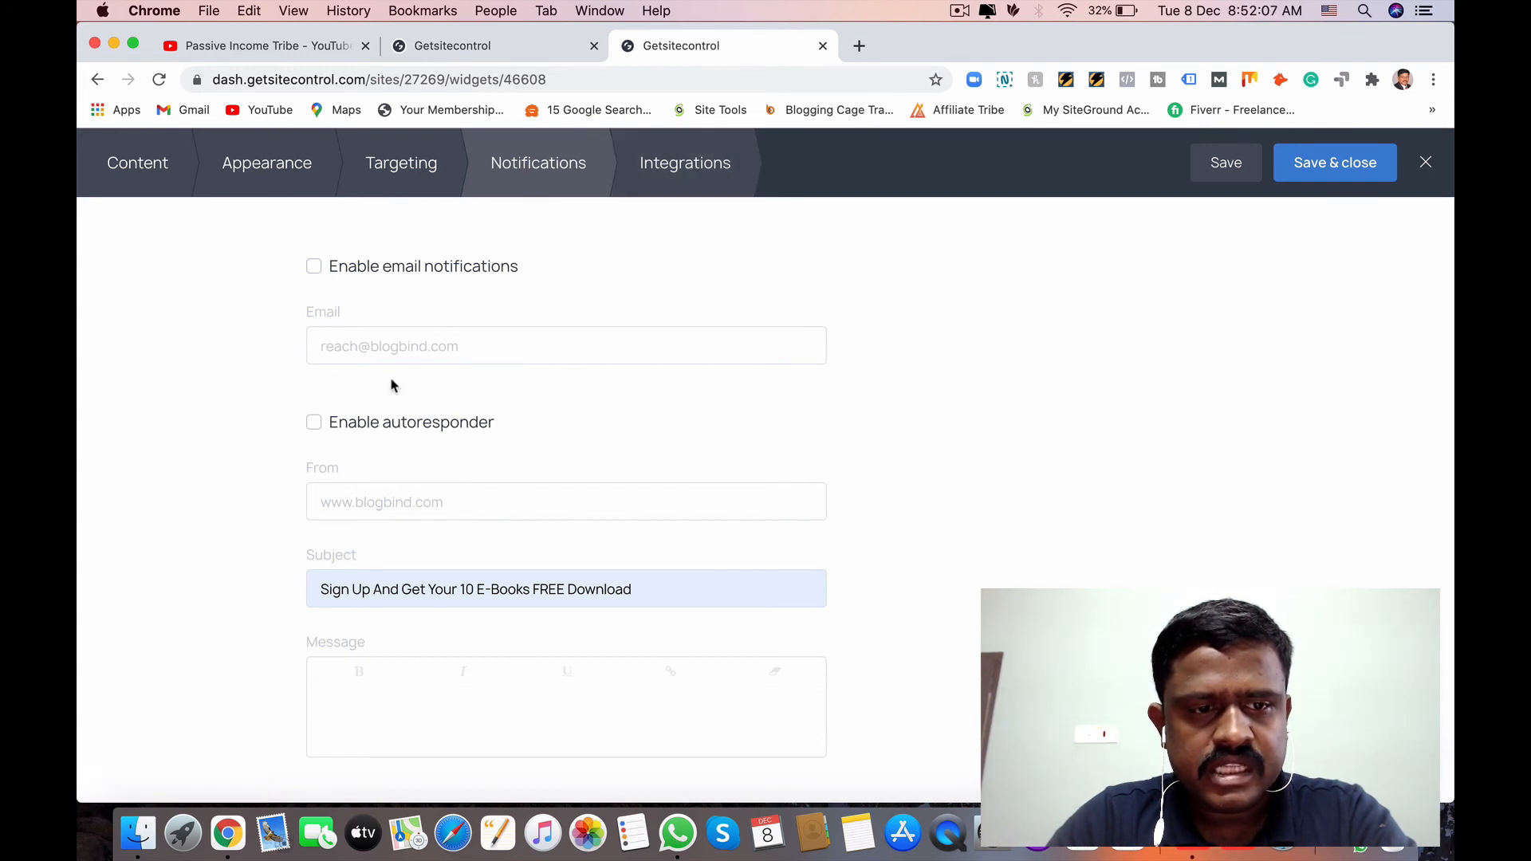
Integrate the widget with the already connected GetResponse account as a third-party application
left_click(691, 168)
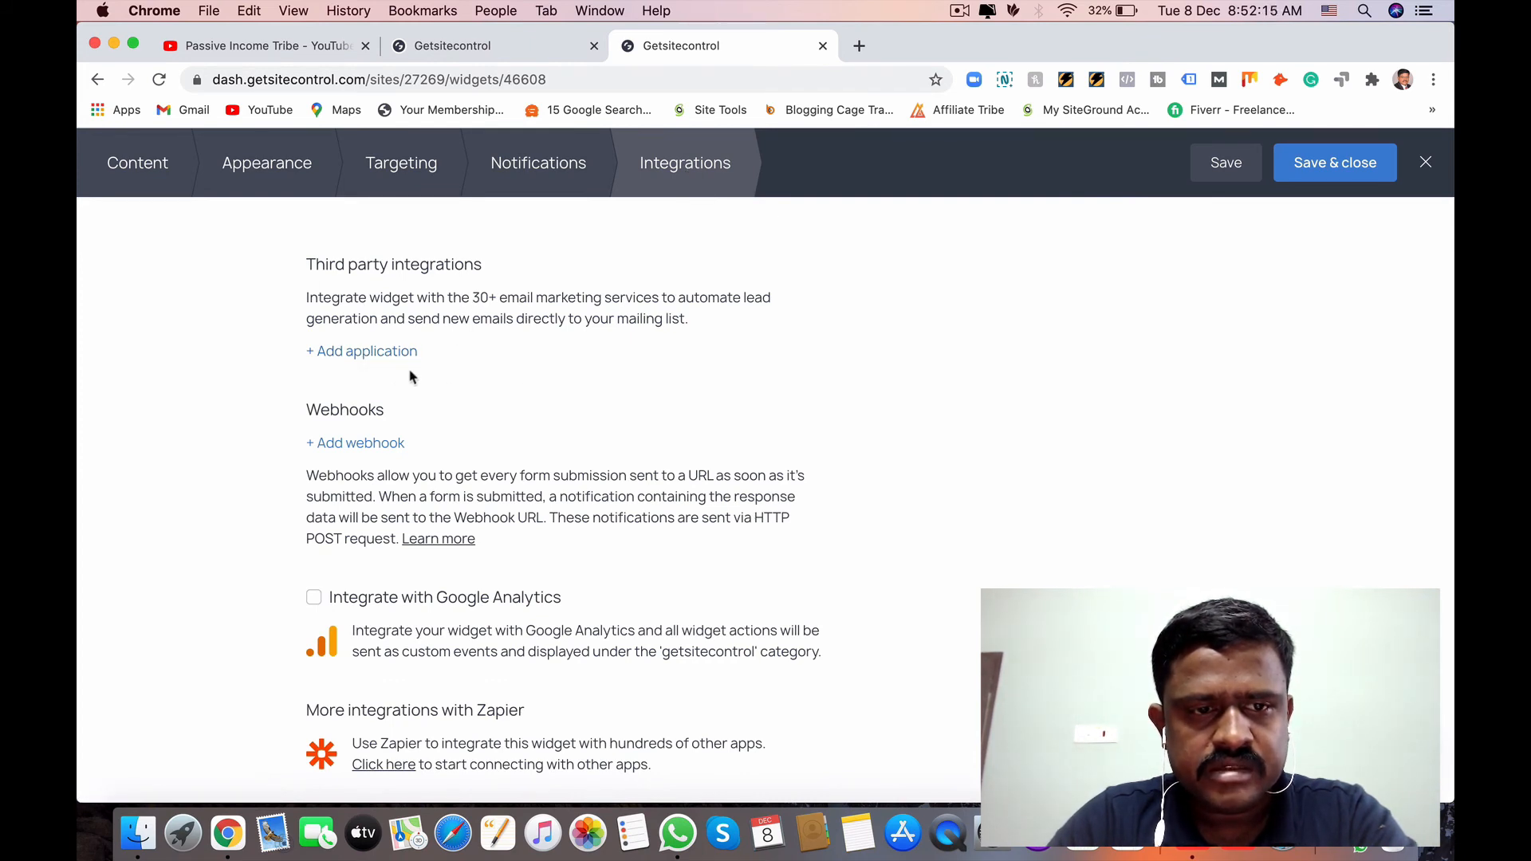
left_click(361, 355)
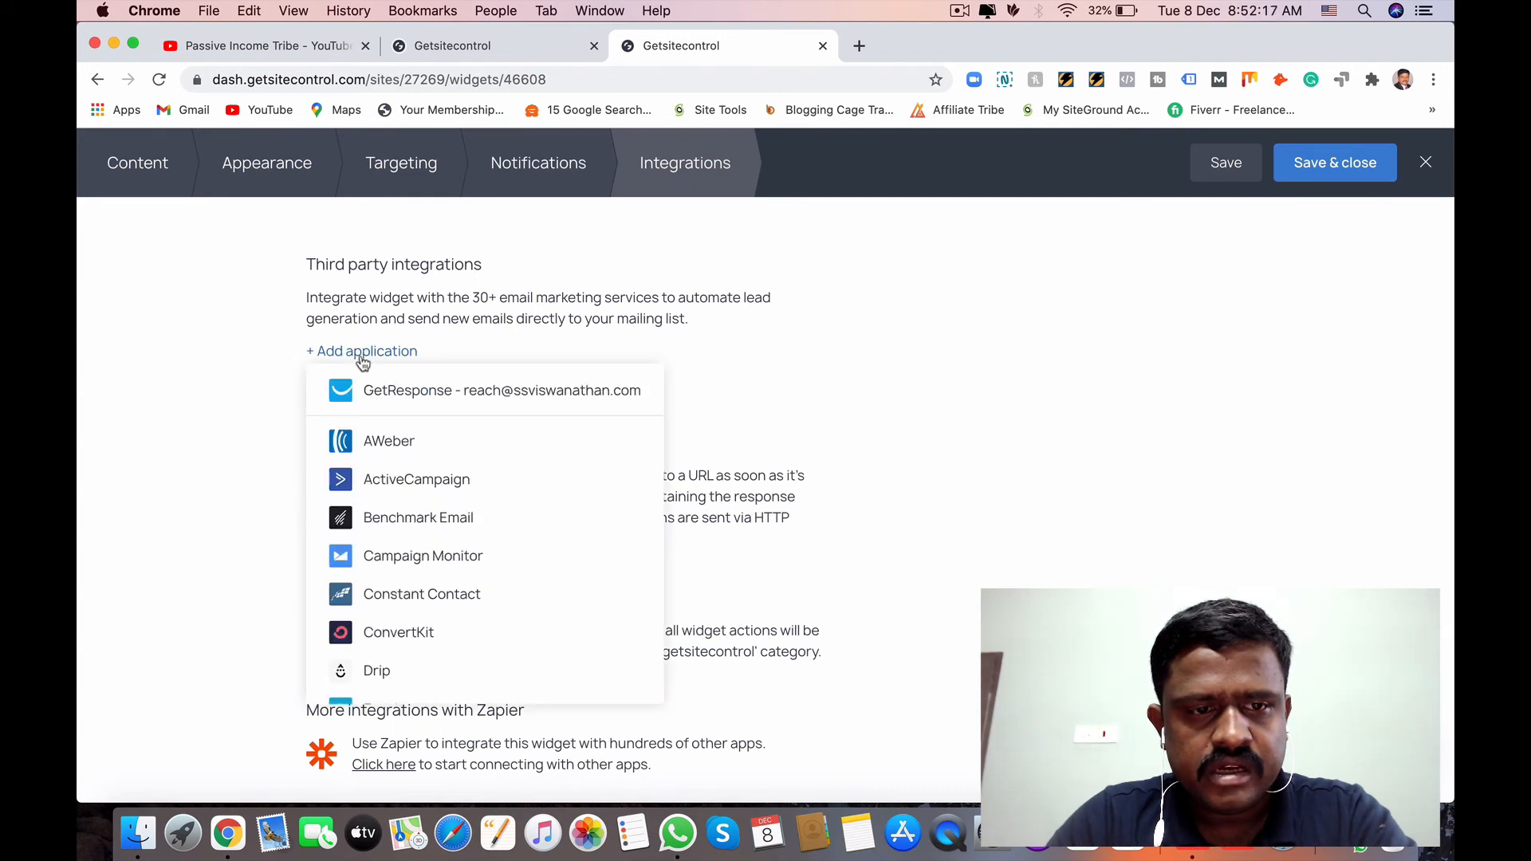
left_click(426, 394)
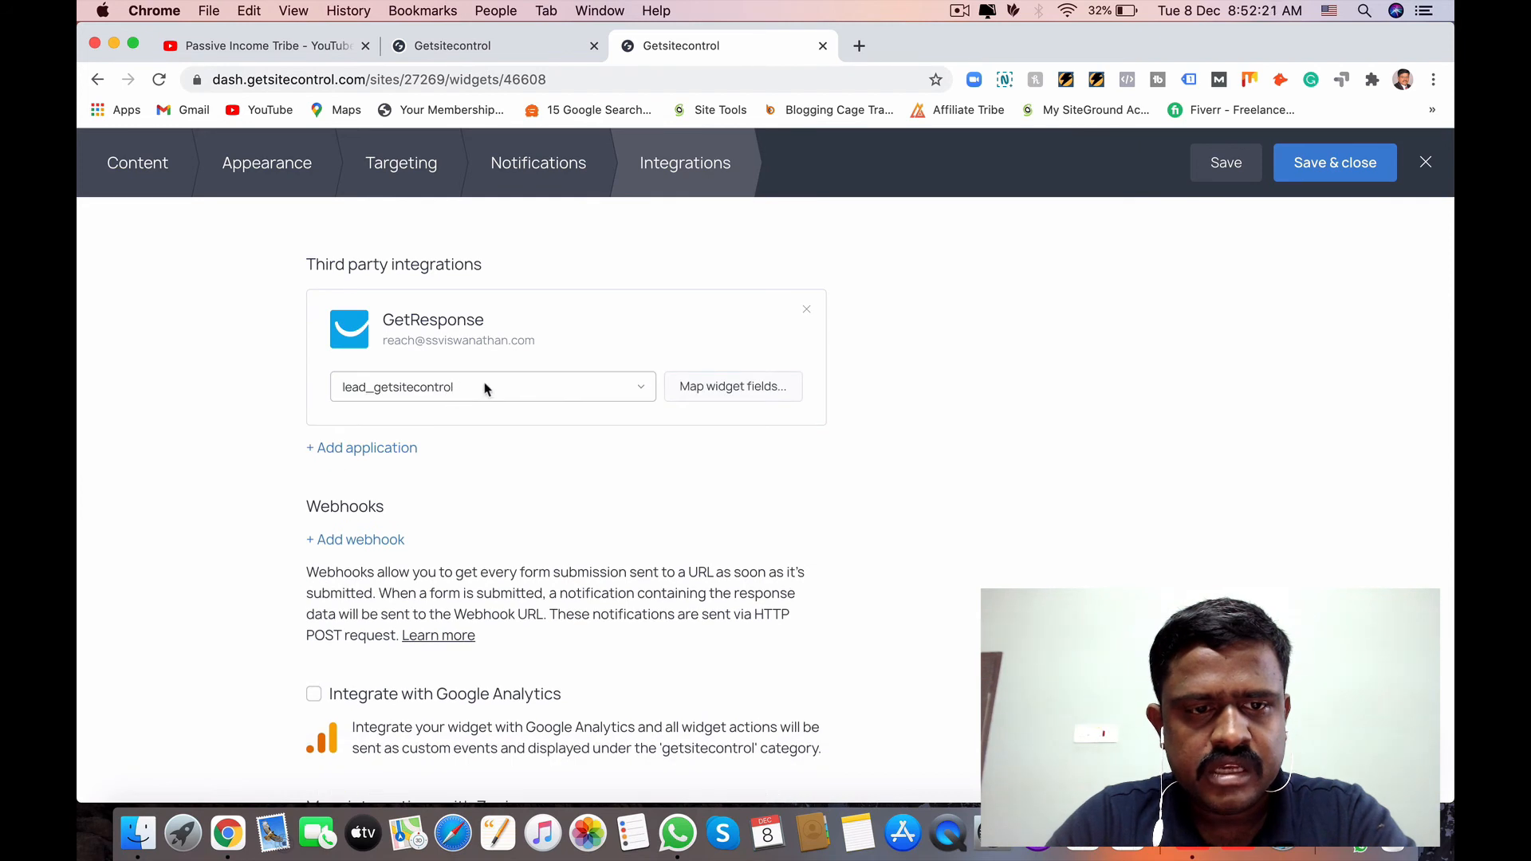
left_click(644, 391)
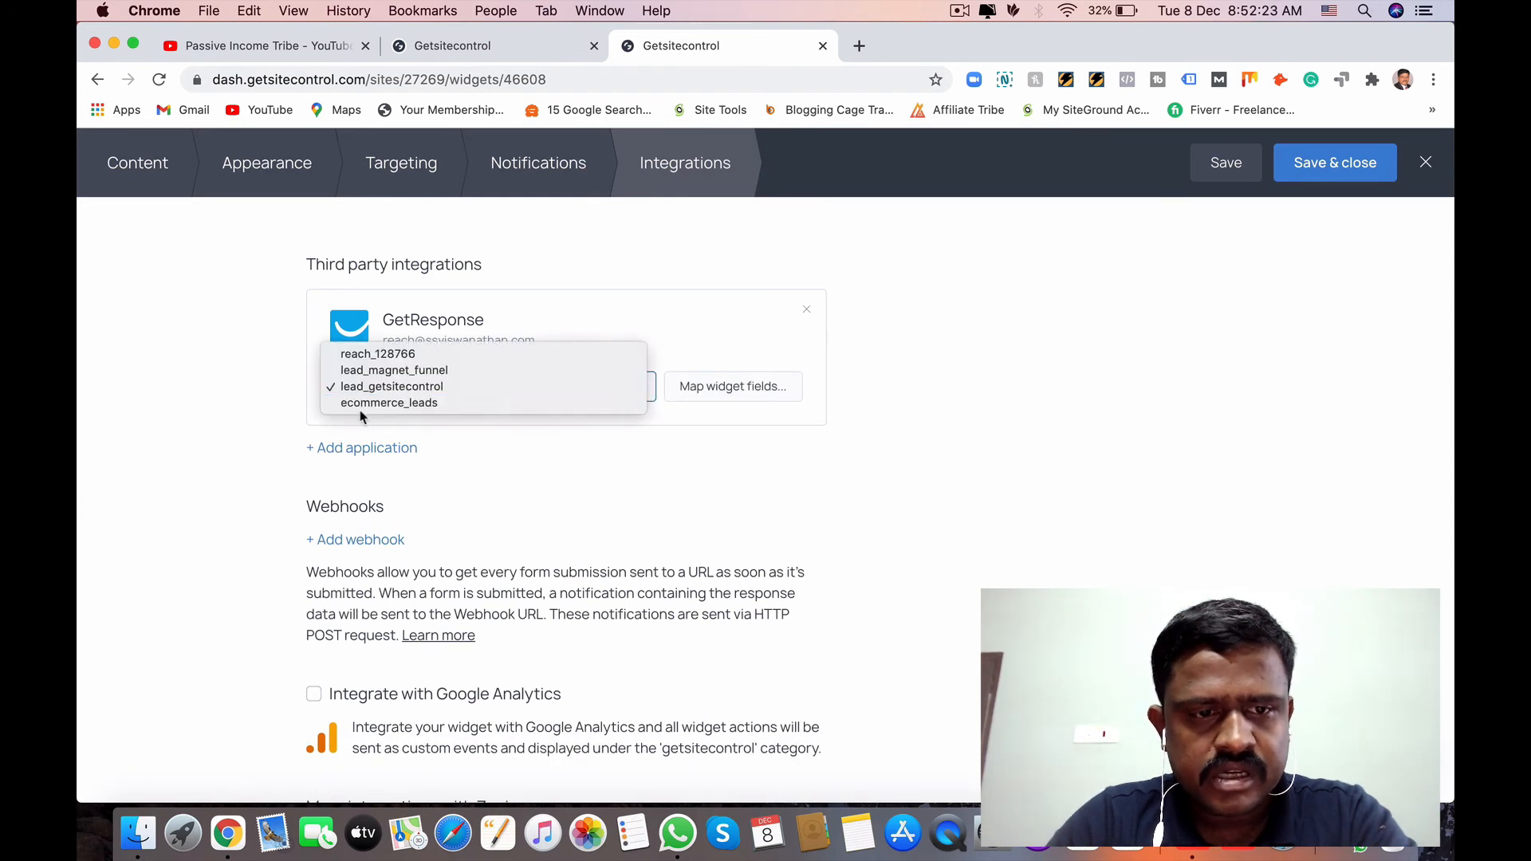
left_click(390, 404)
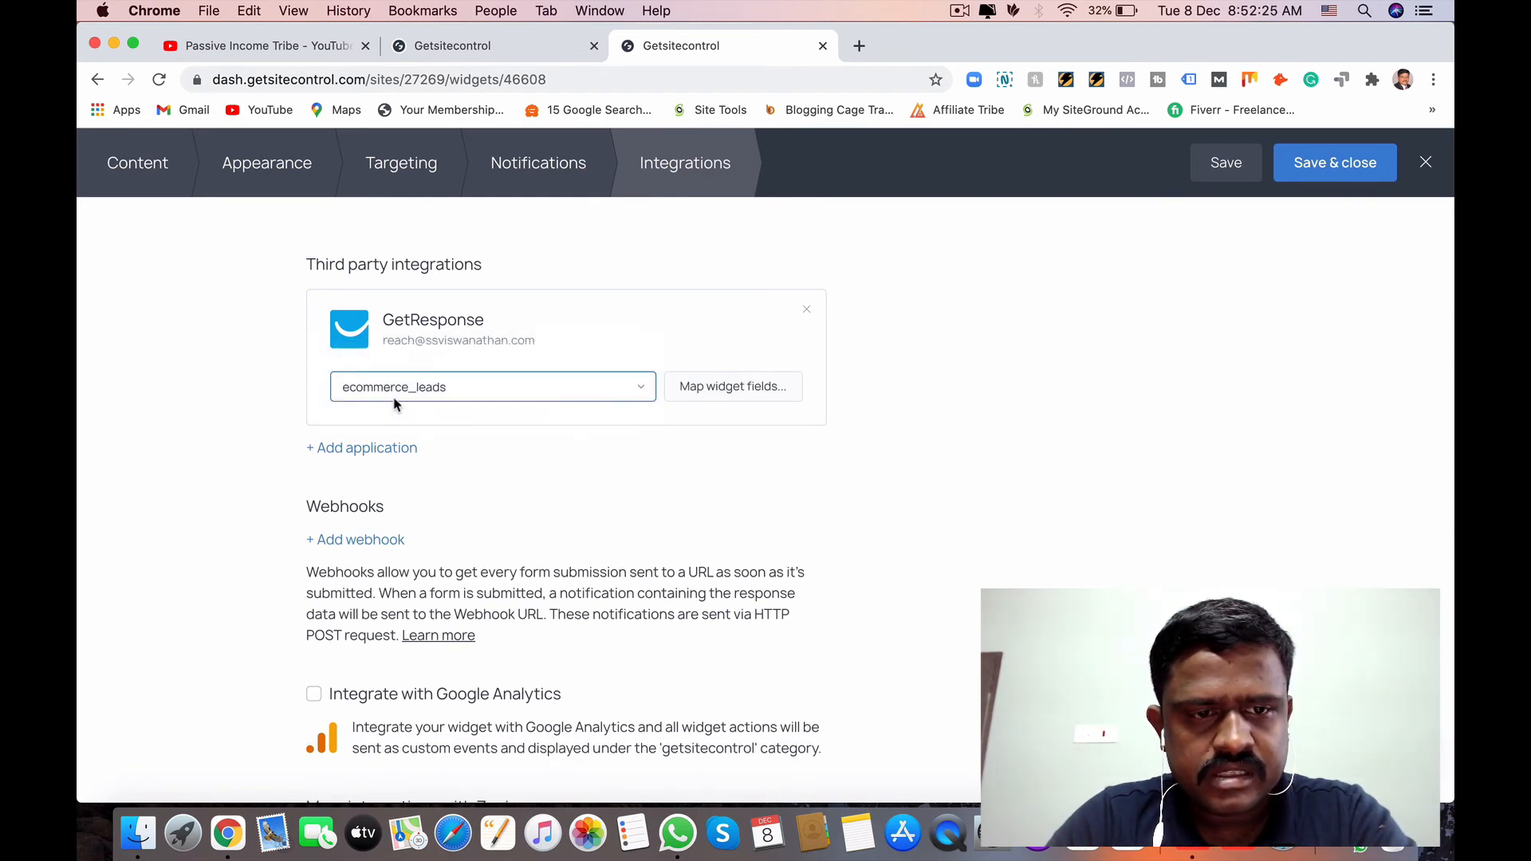
left_click(644, 391)
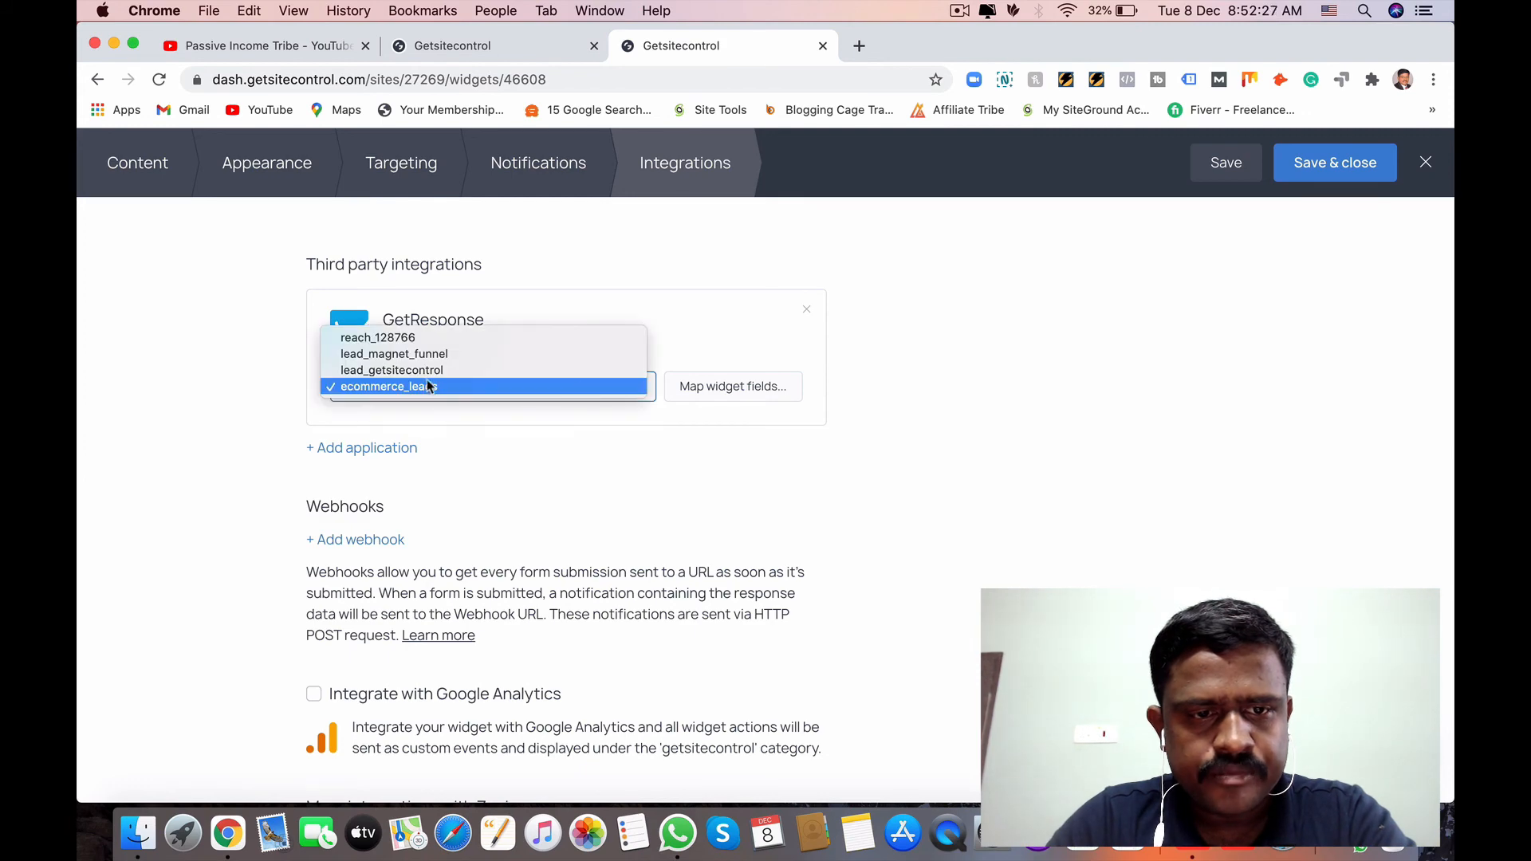
left_click(419, 371)
Map the widget's name form field to the GetResponse Name field, and save and close the widget
left_click(721, 389)
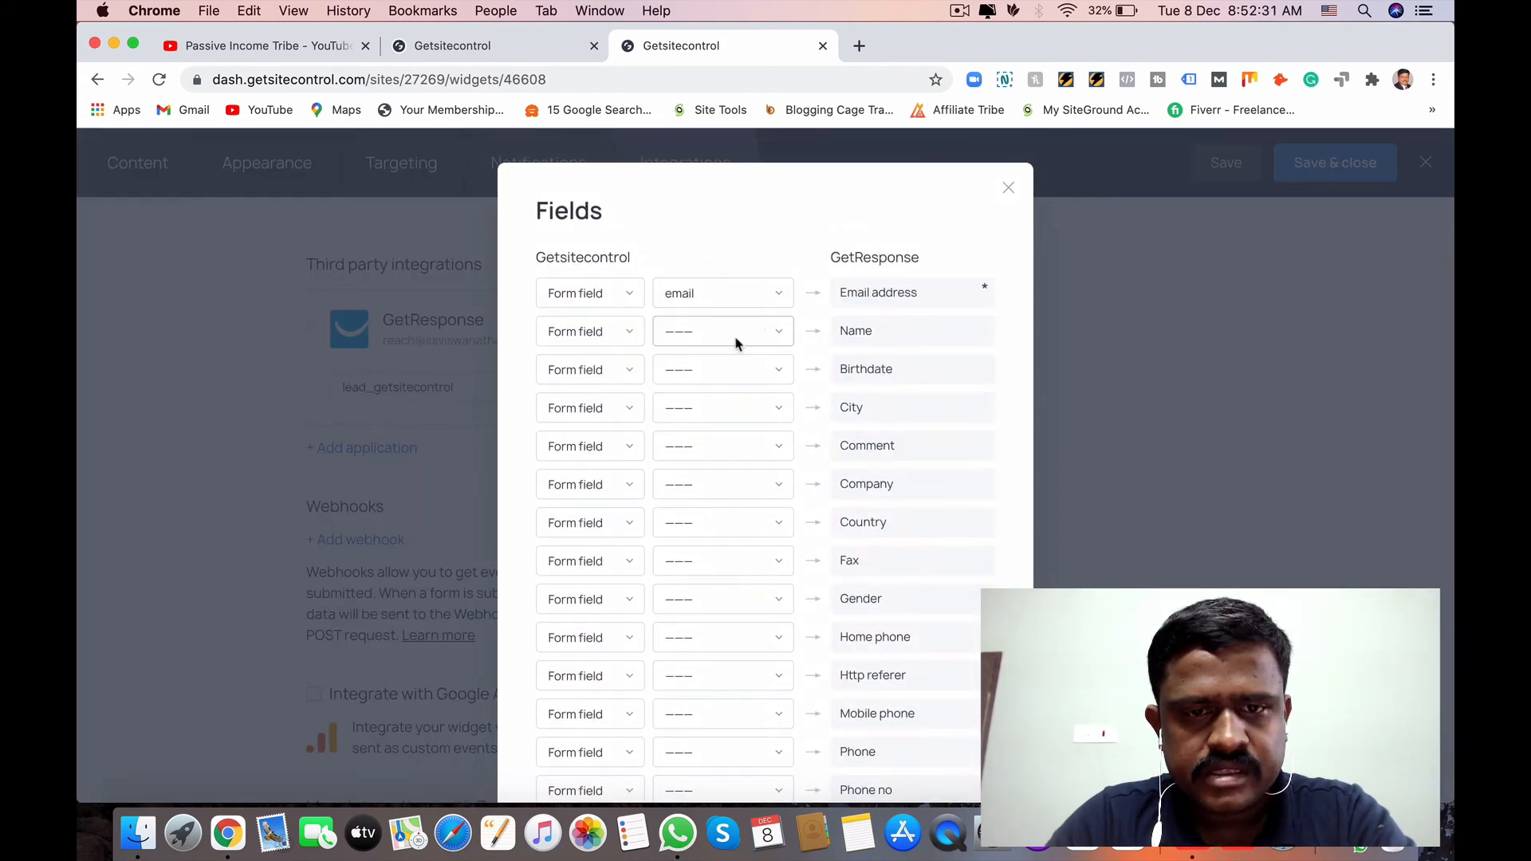
left_click(777, 337)
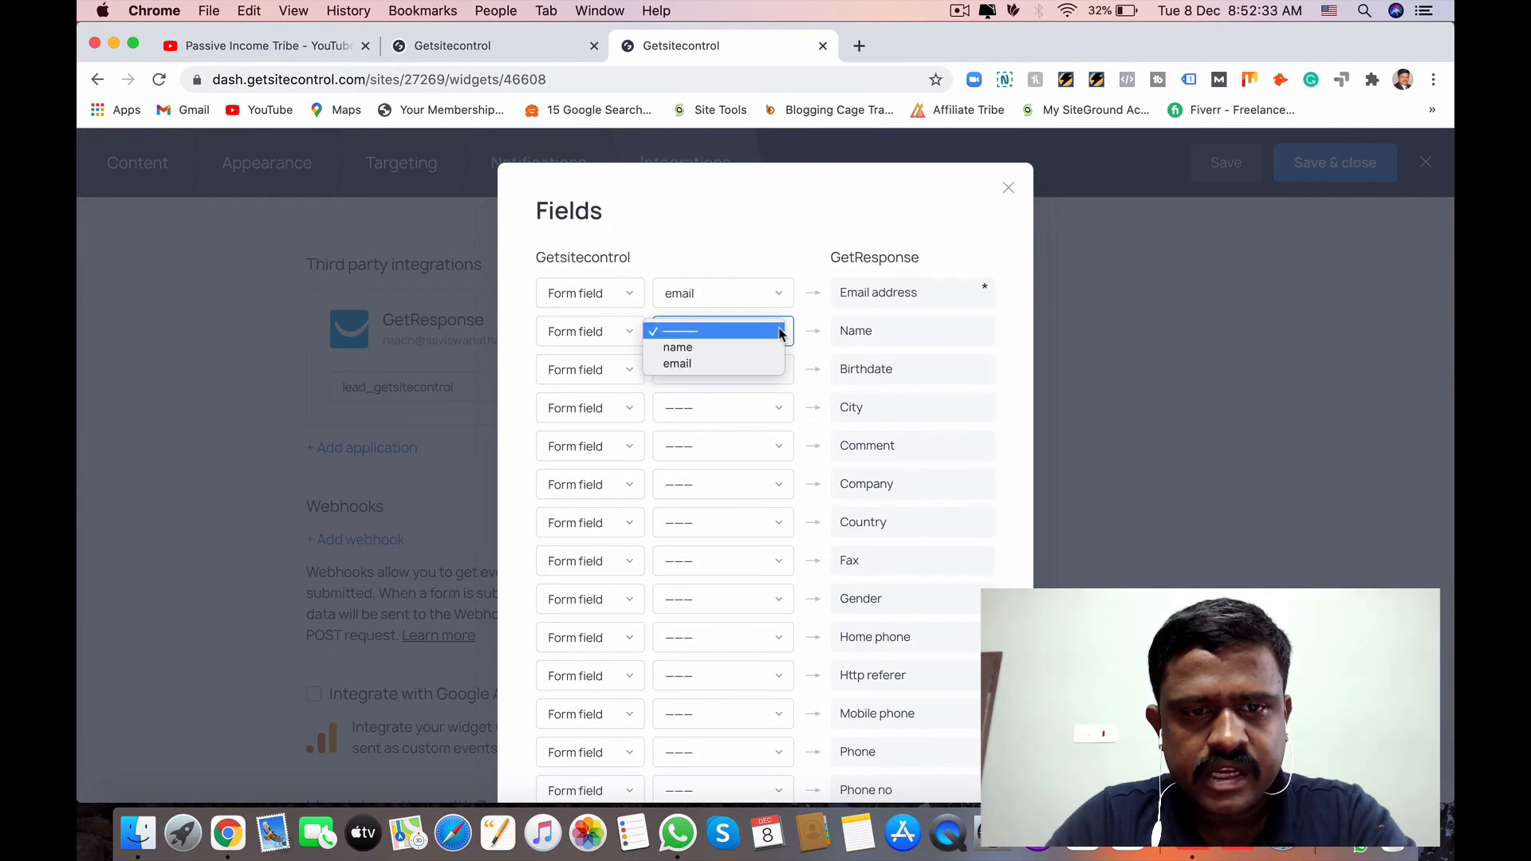
left_click(678, 348)
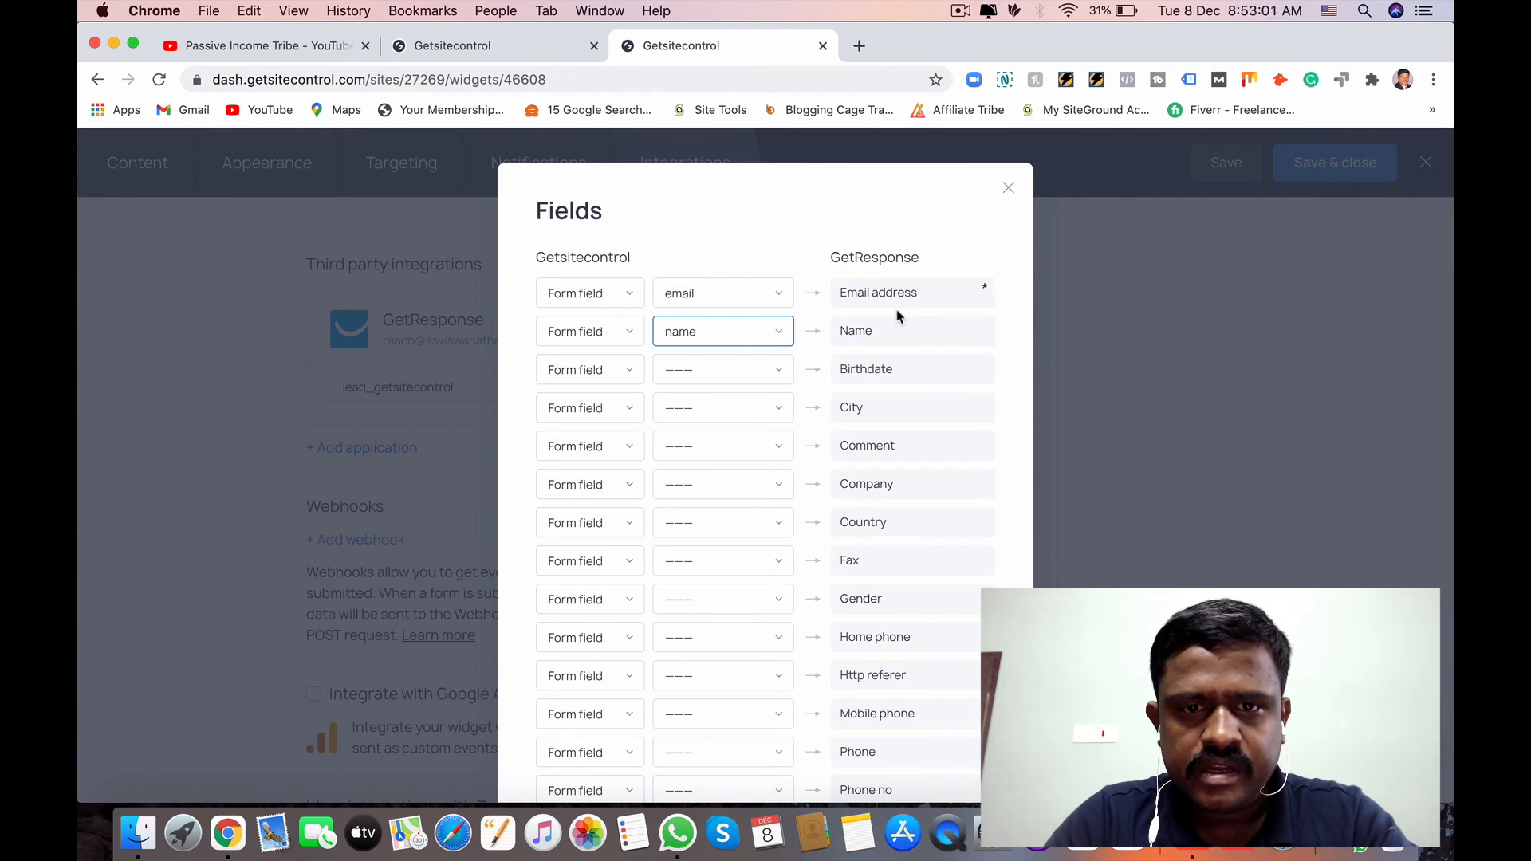
left_click(1007, 188)
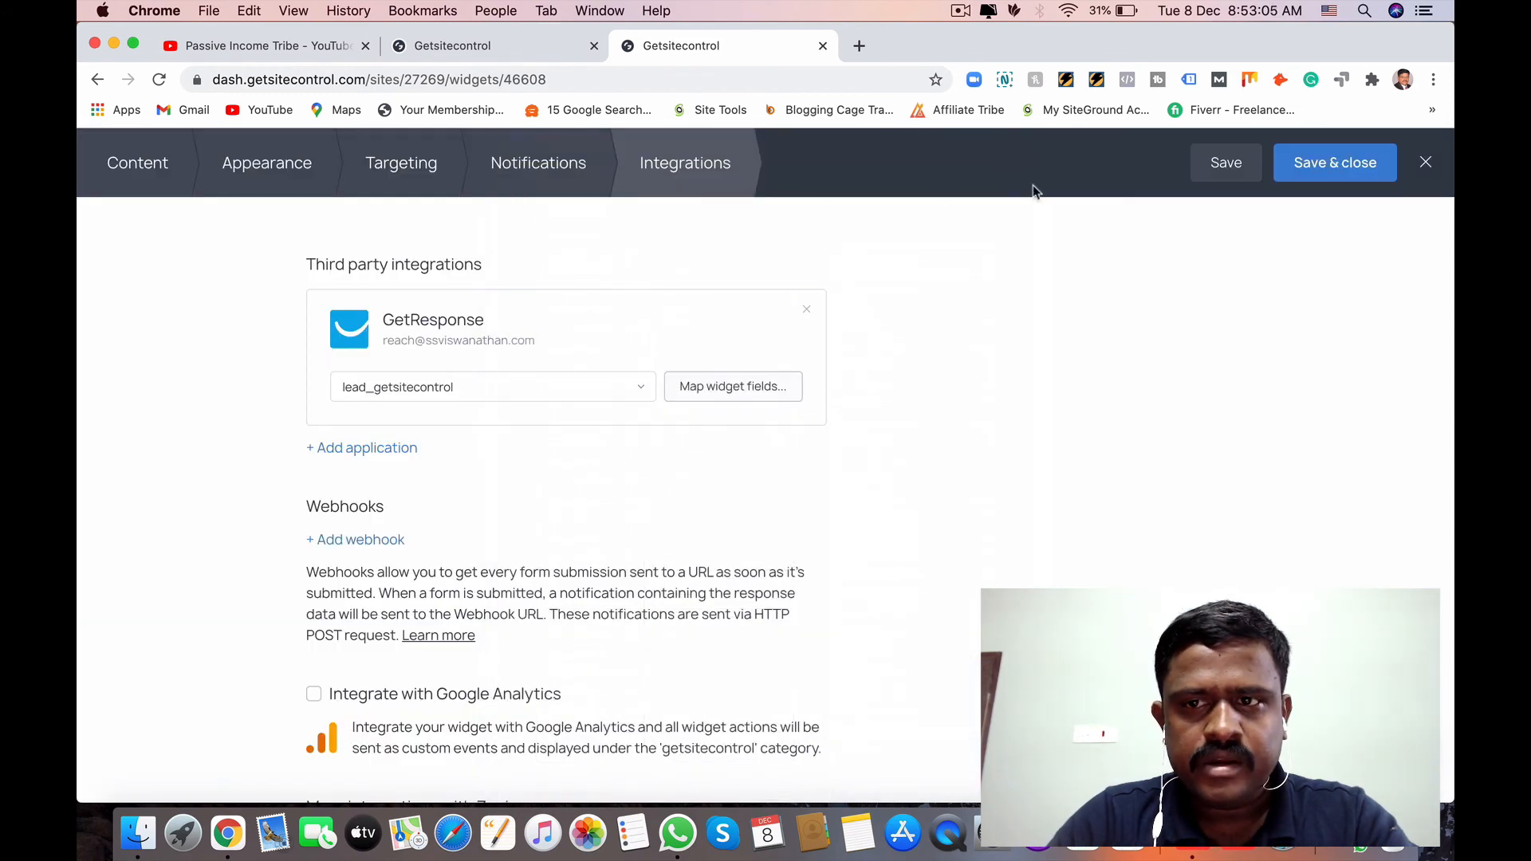
left_click(1318, 163)
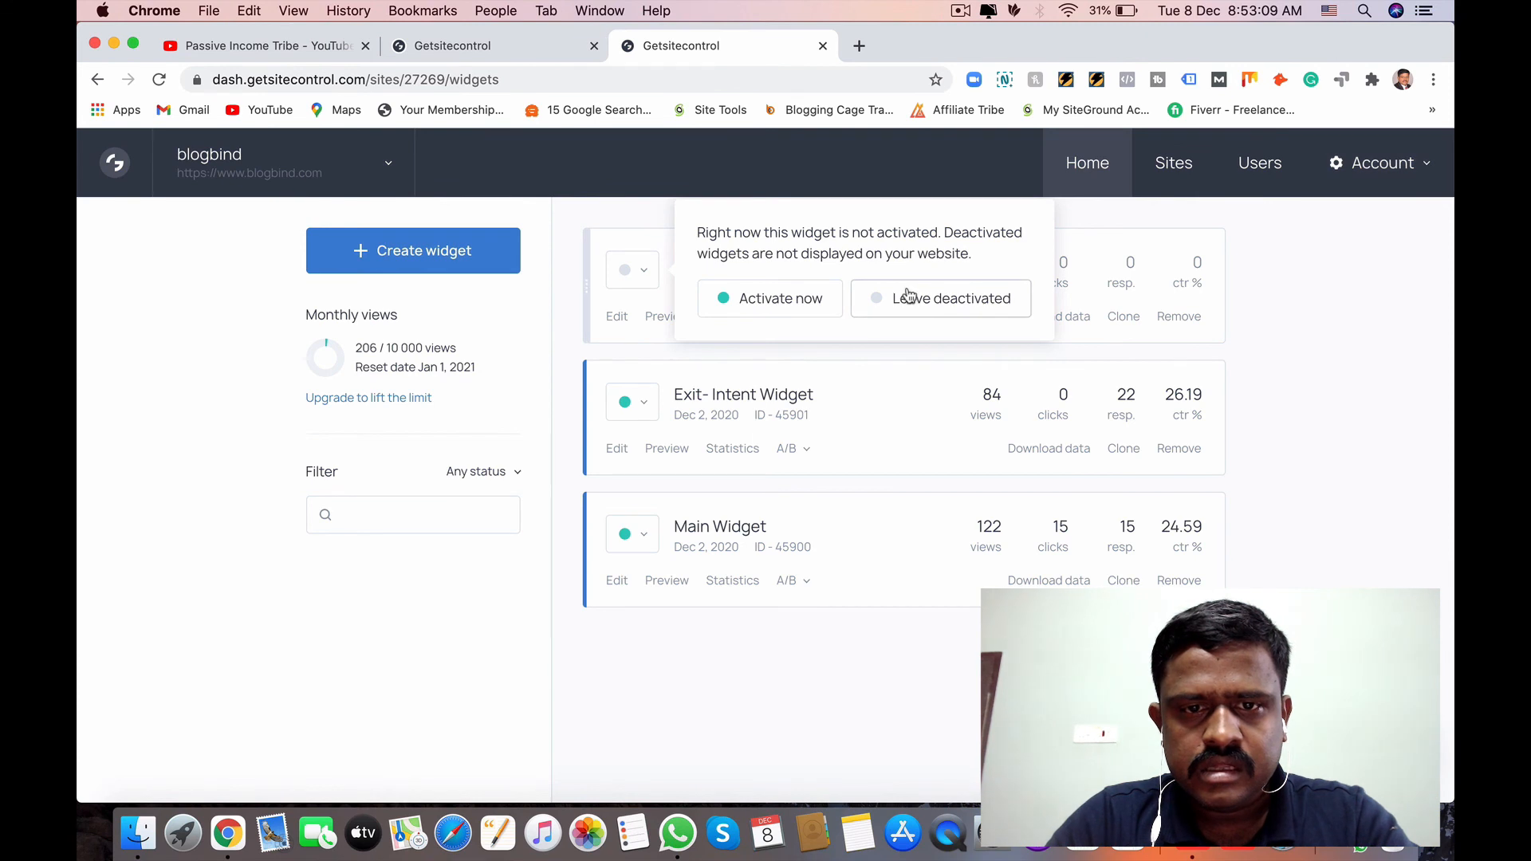
Activate the new "Fullscreen – Subscribe!" widget so it is displayed on the website
left_click(762, 300)
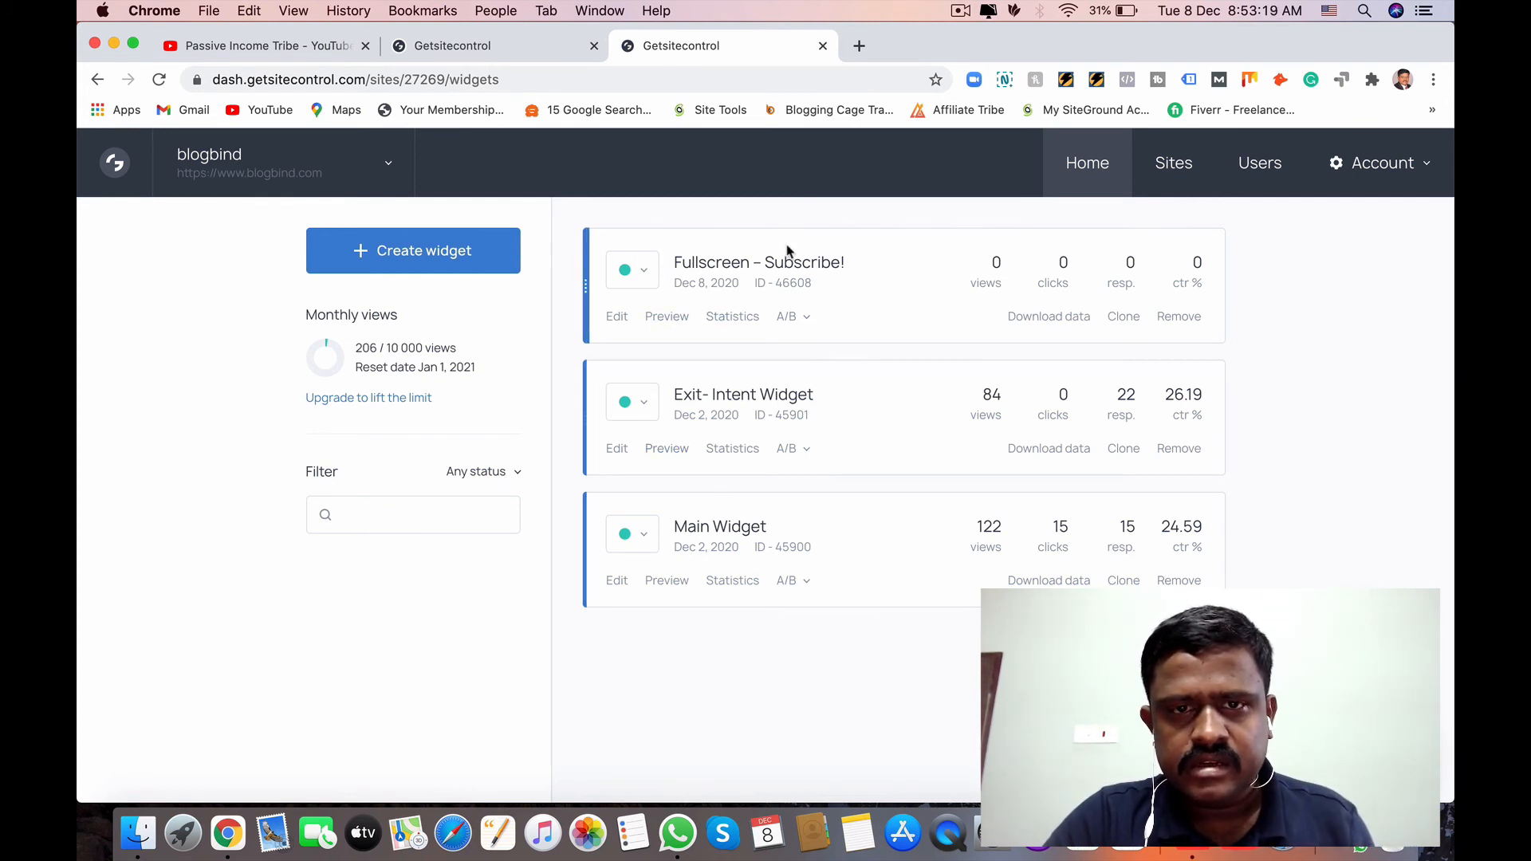
Open blogbind.com in a new tab to check the live subscription pop-ups, and dismiss both of them
left_click(858, 46)
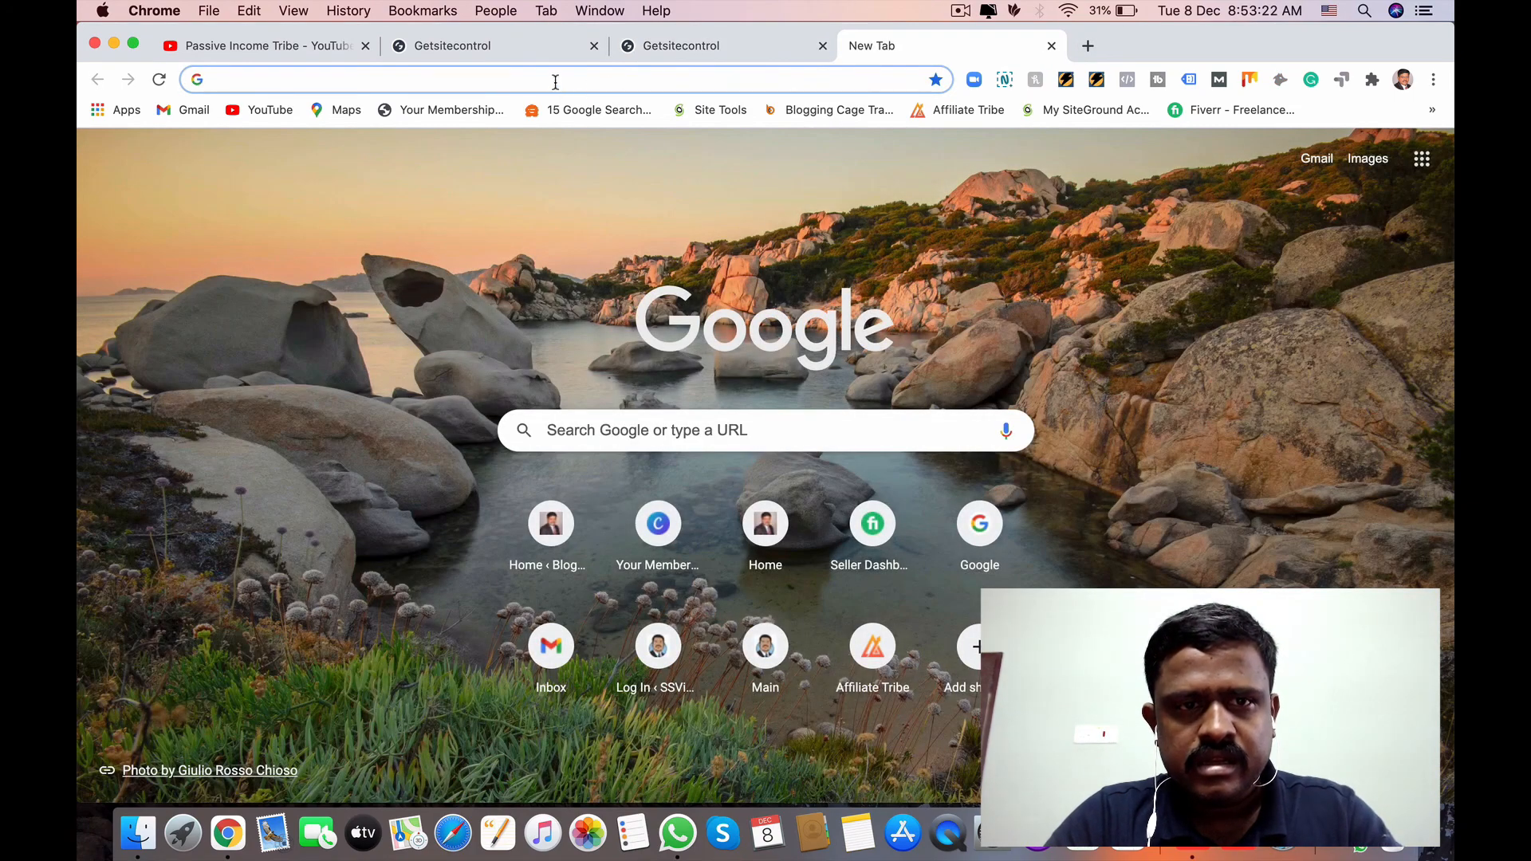
left_click(556, 84)
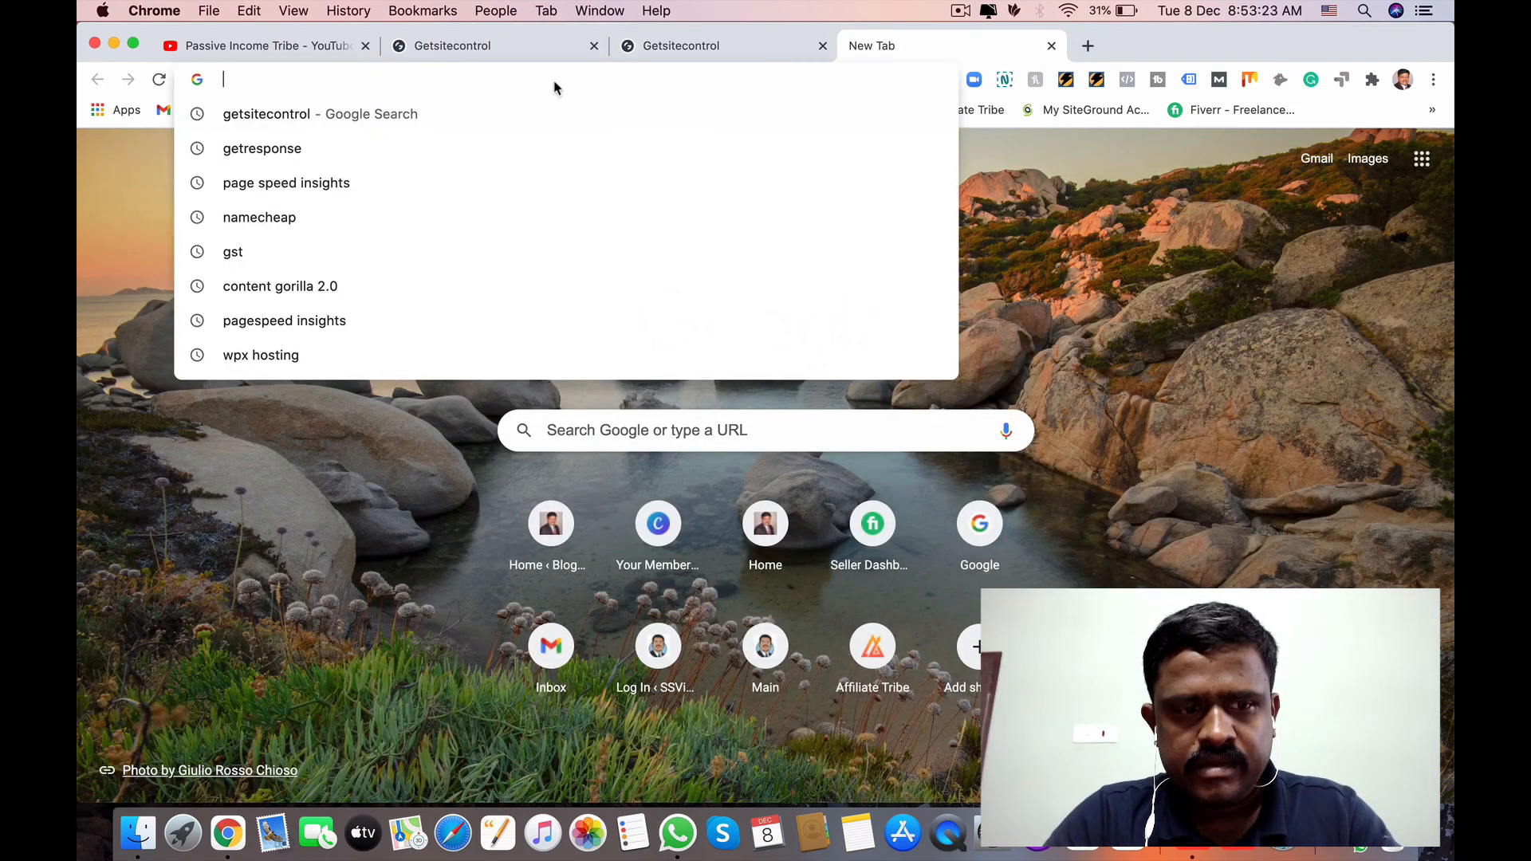
type("blogbind.com")
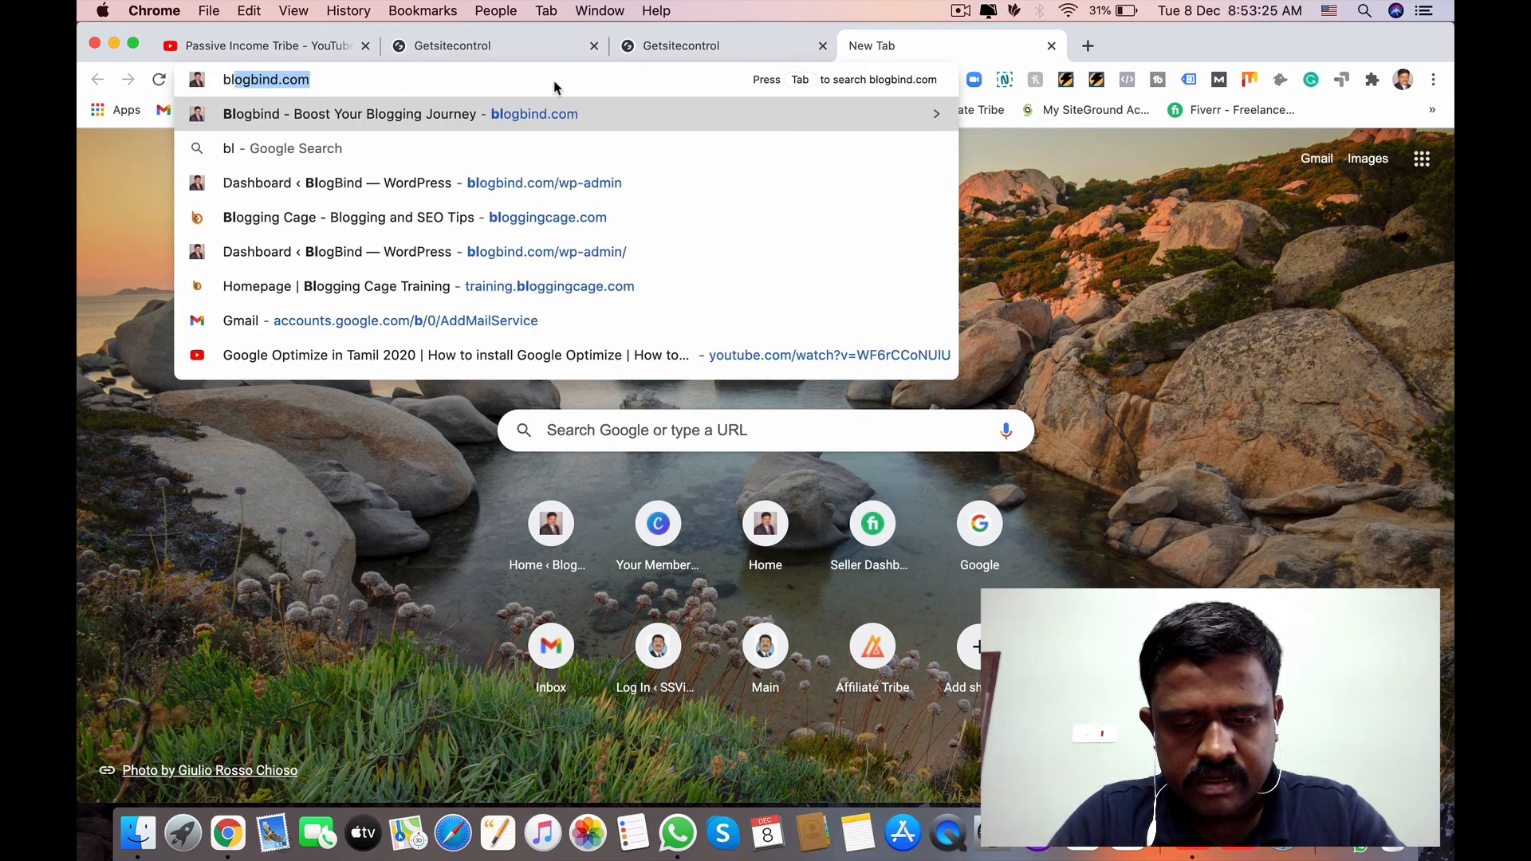
left_click(520, 119)
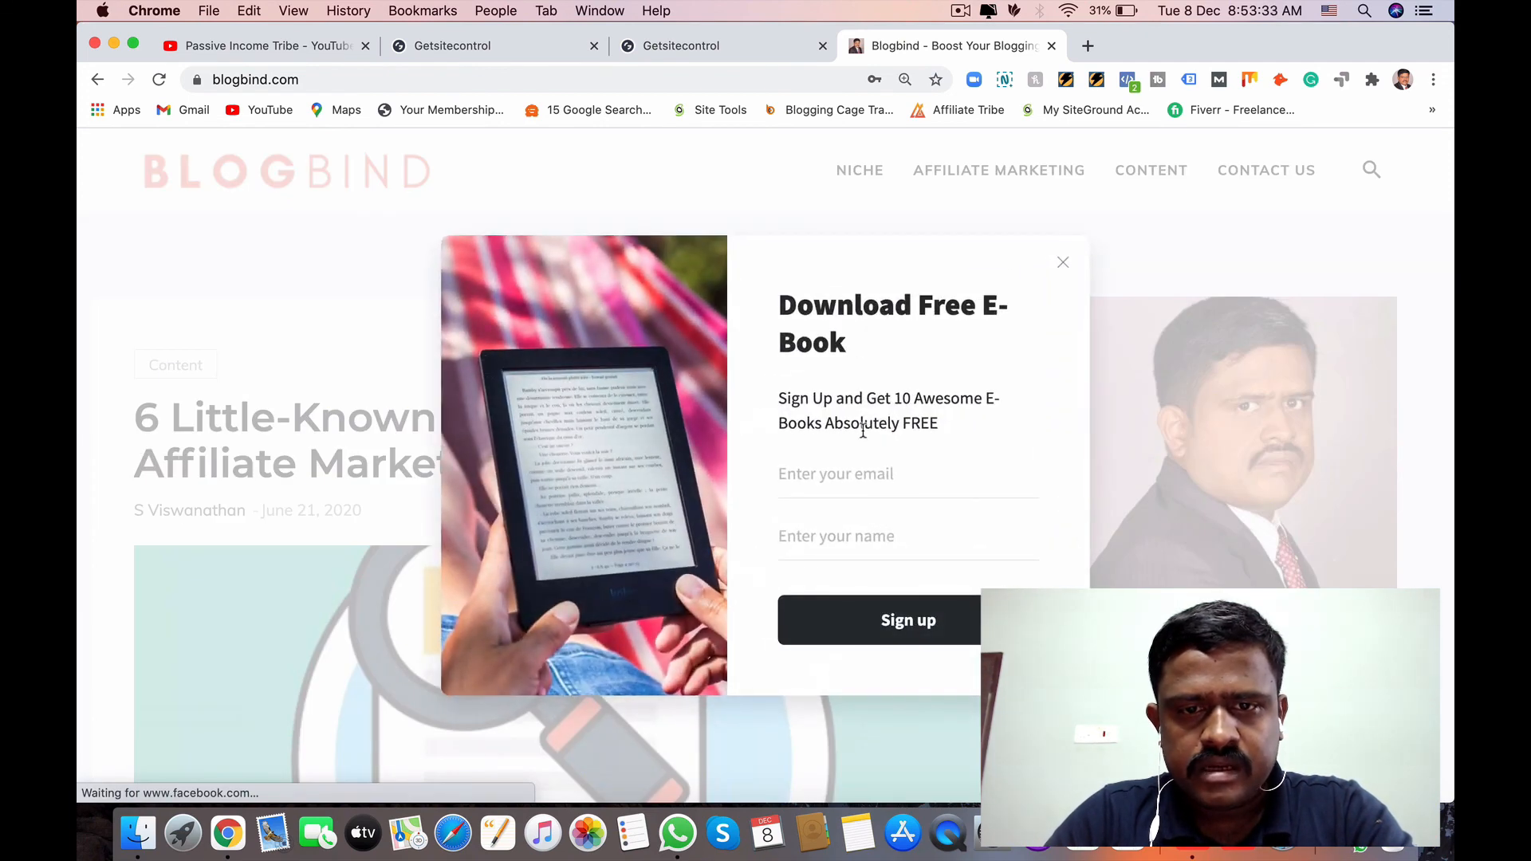
left_click(1063, 264)
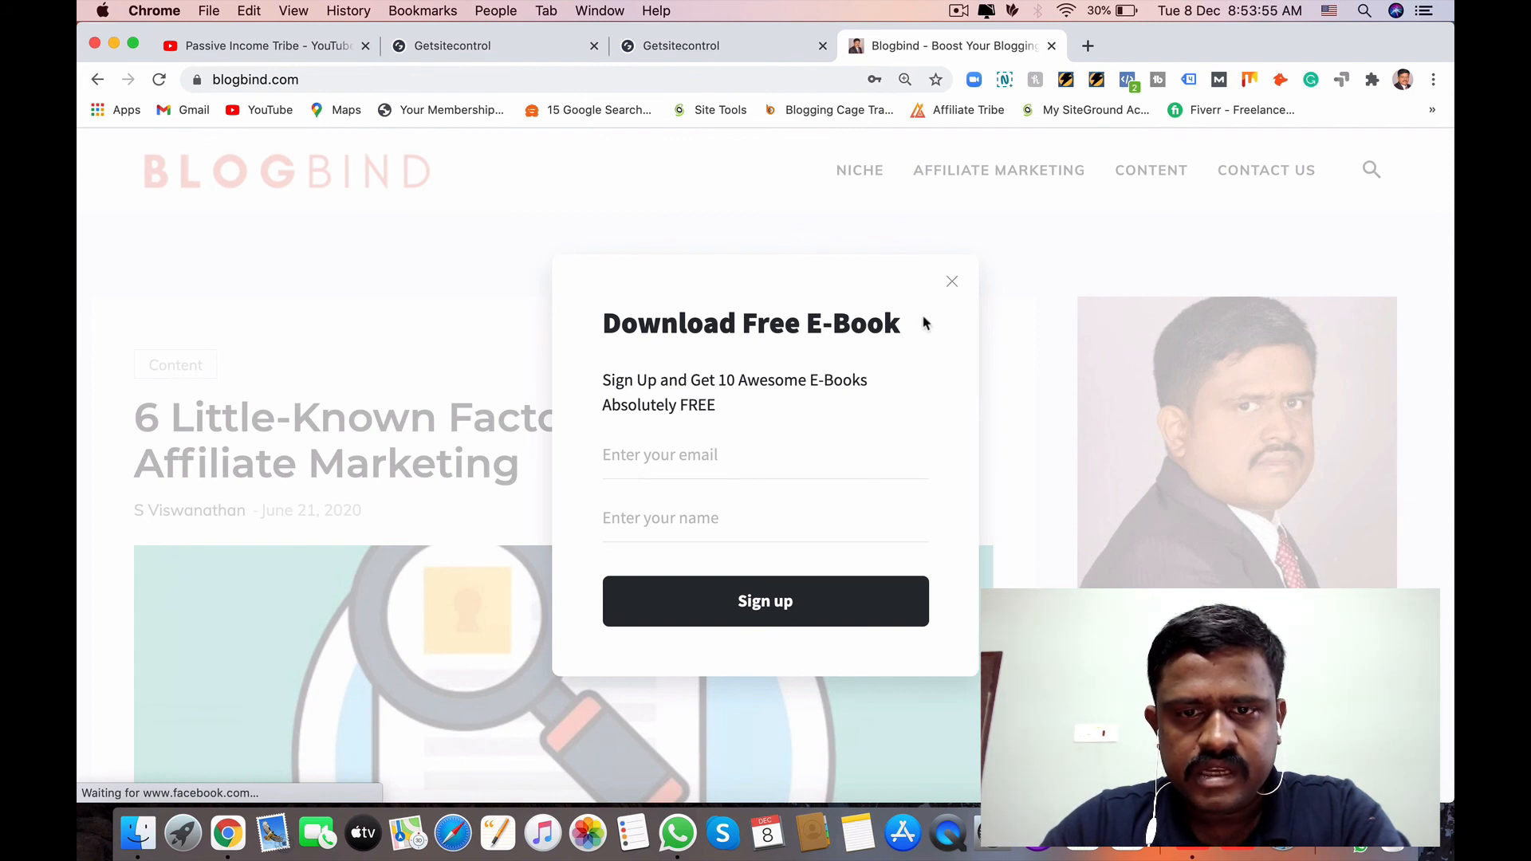
left_click(953, 285)
Find the GetResponse site in a new tab with a Google search for "getresponse" and log in with the saved credentials
left_click(1088, 46)
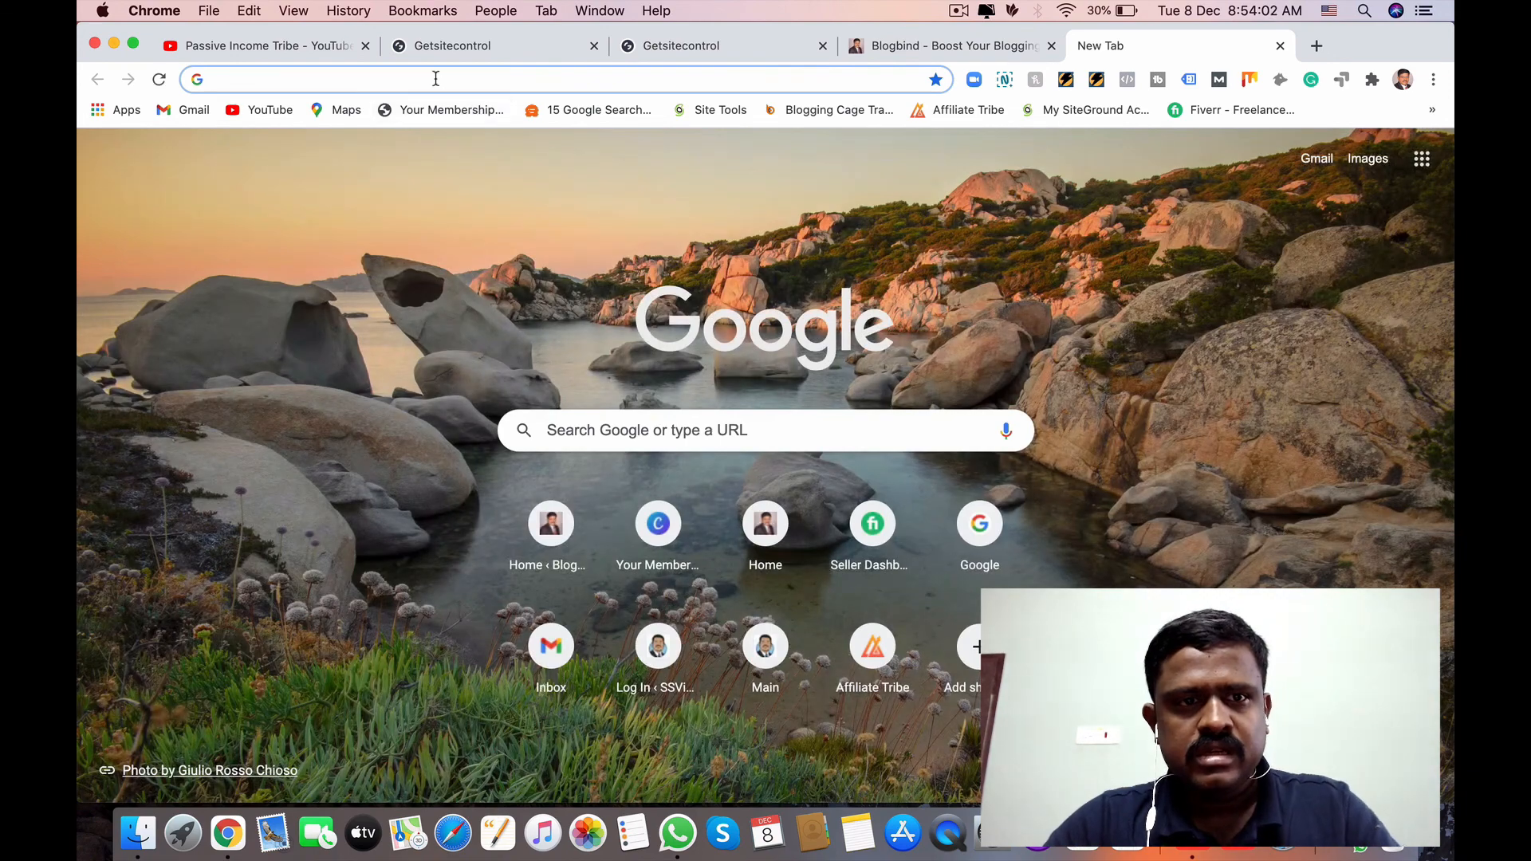
left_click(437, 81)
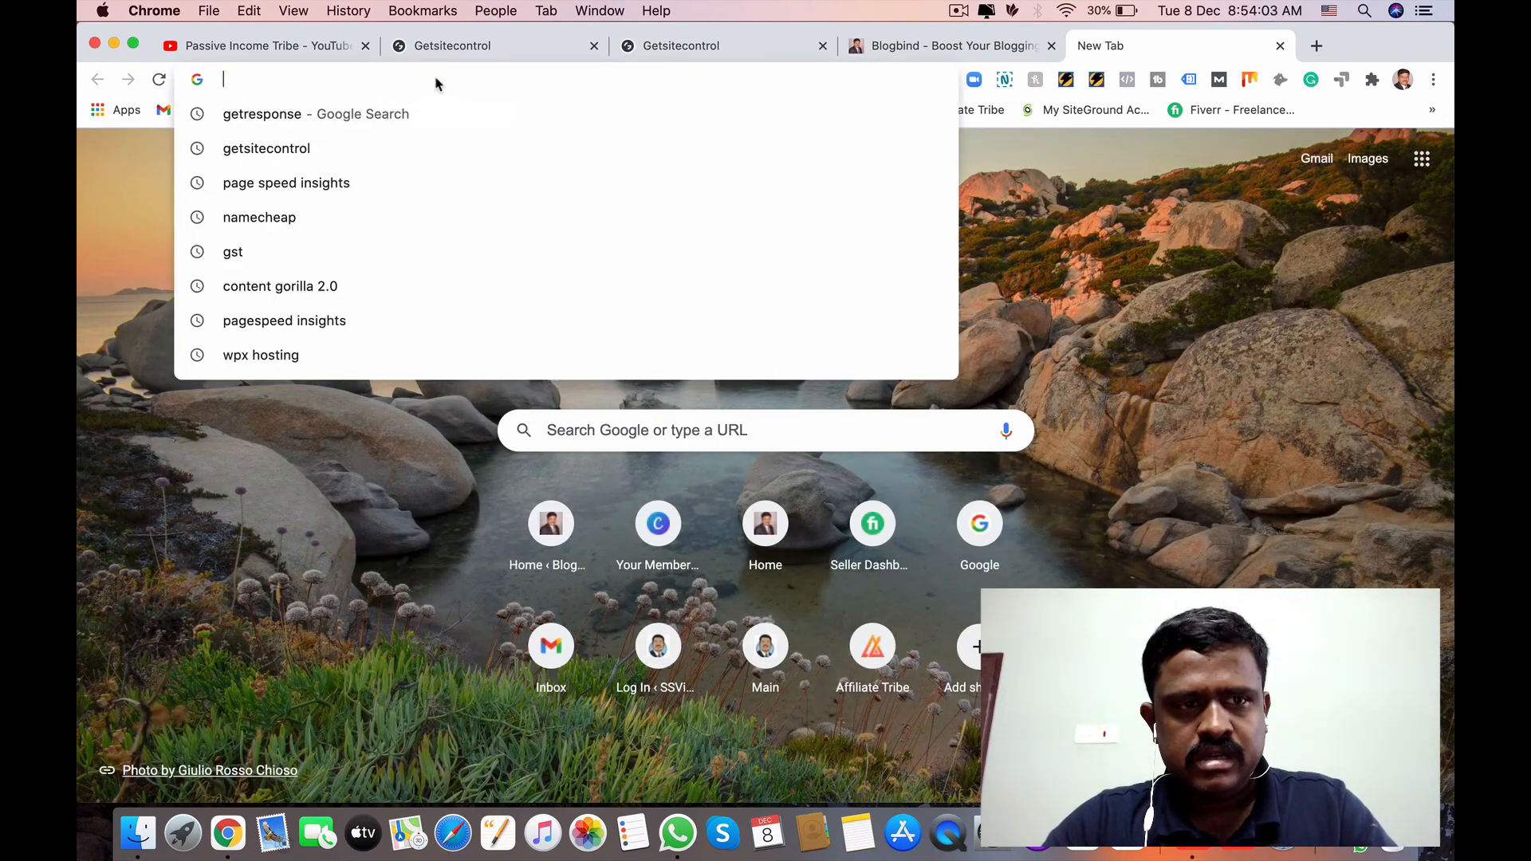
type("get")
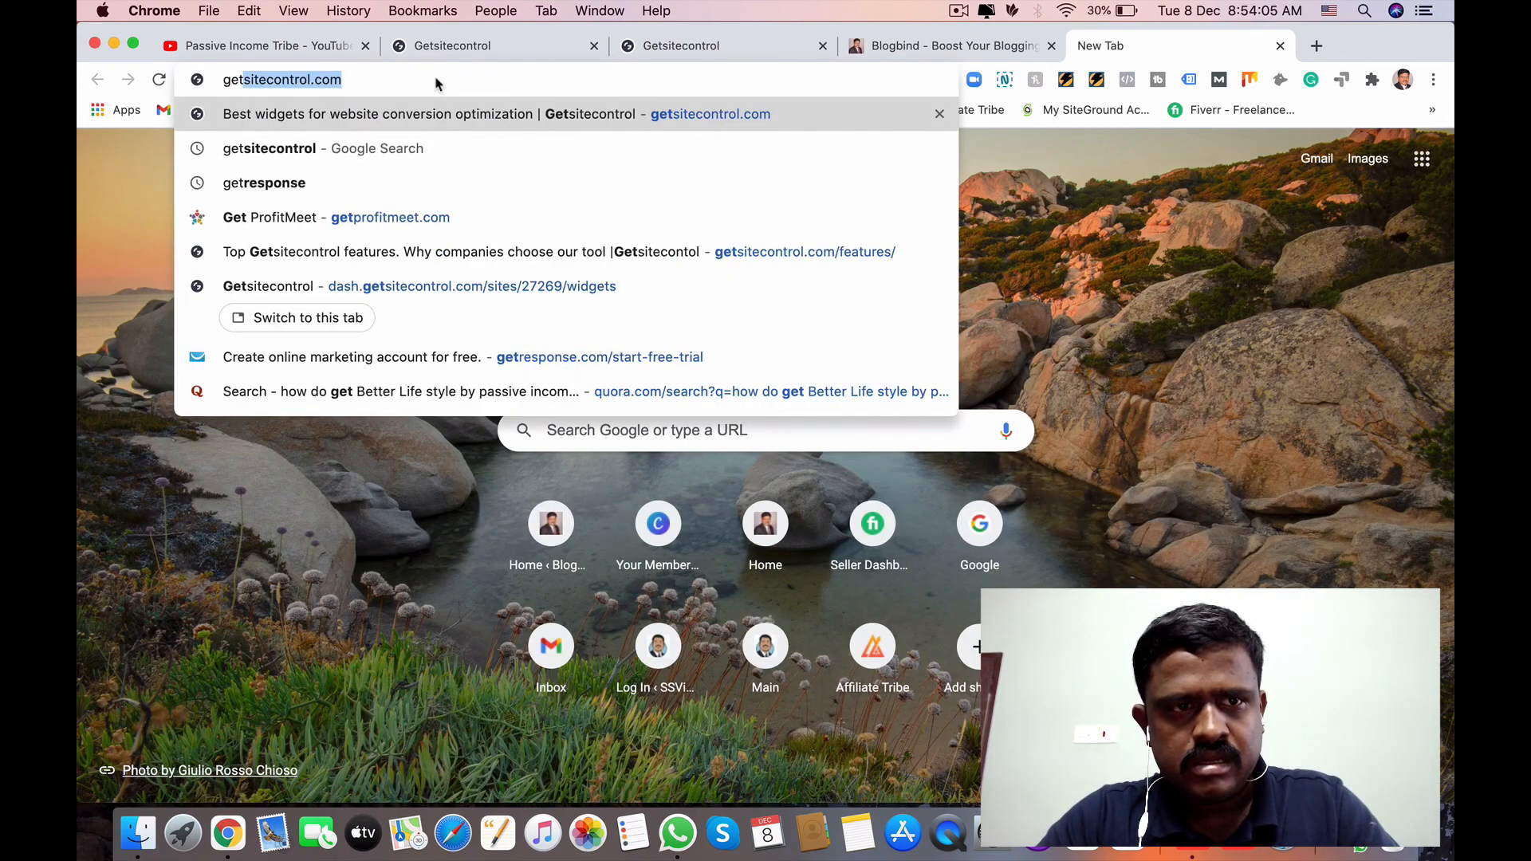
type("re")
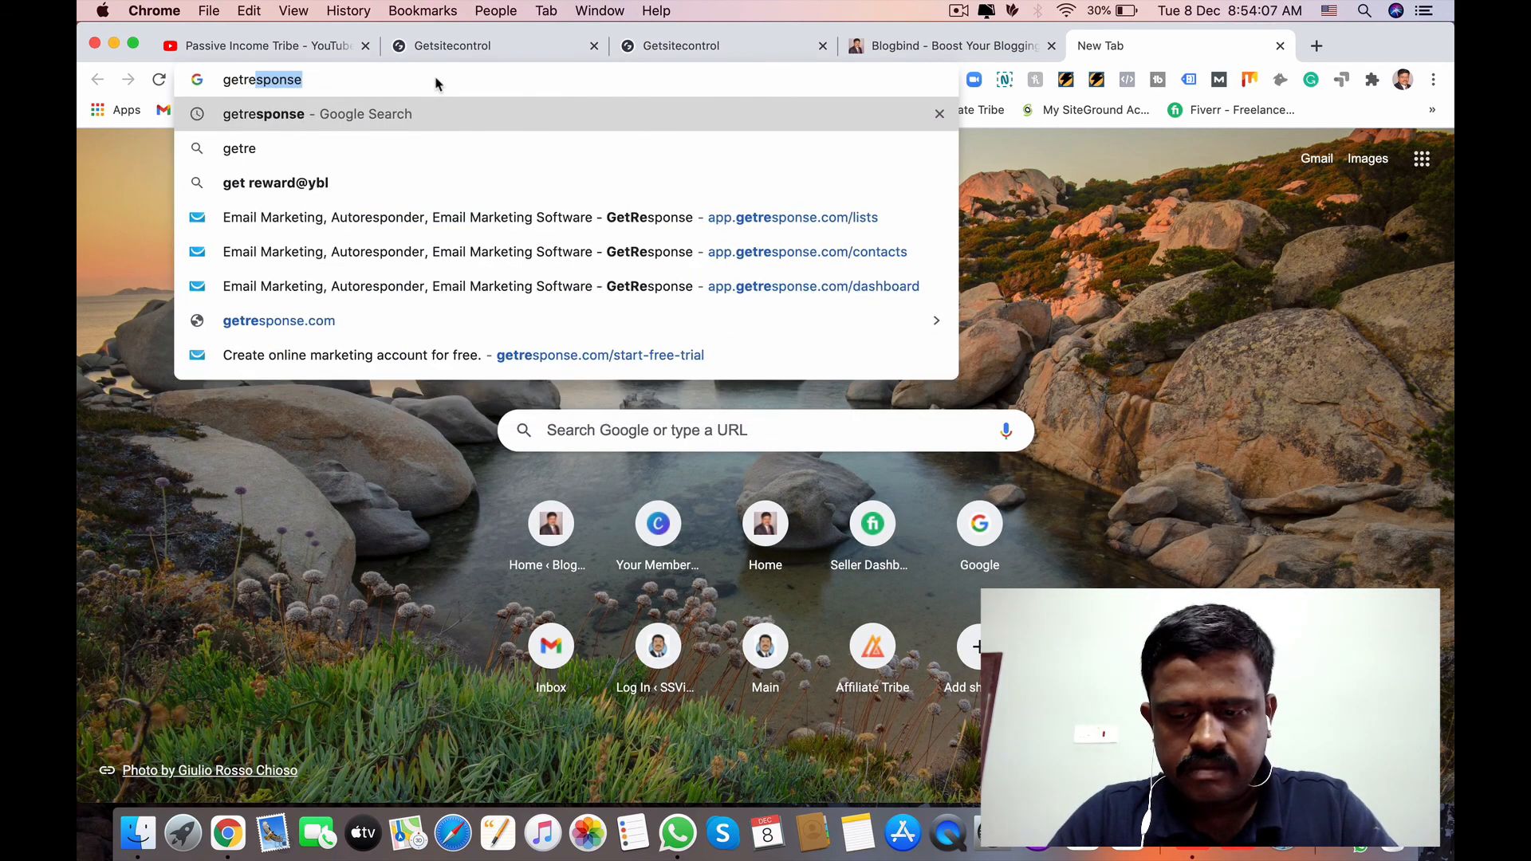
key("Return")
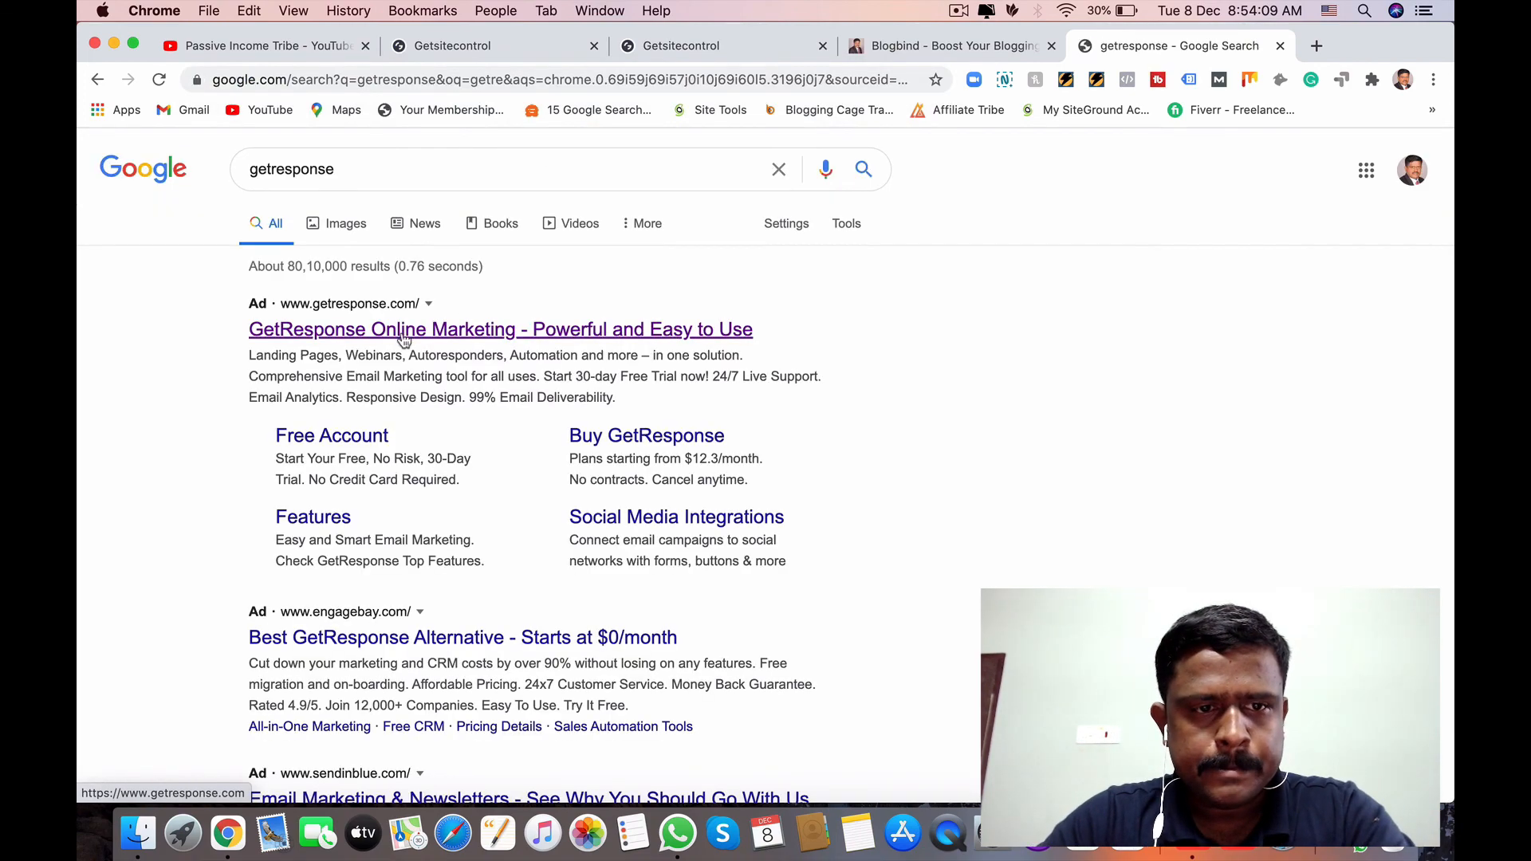
left_click(411, 333)
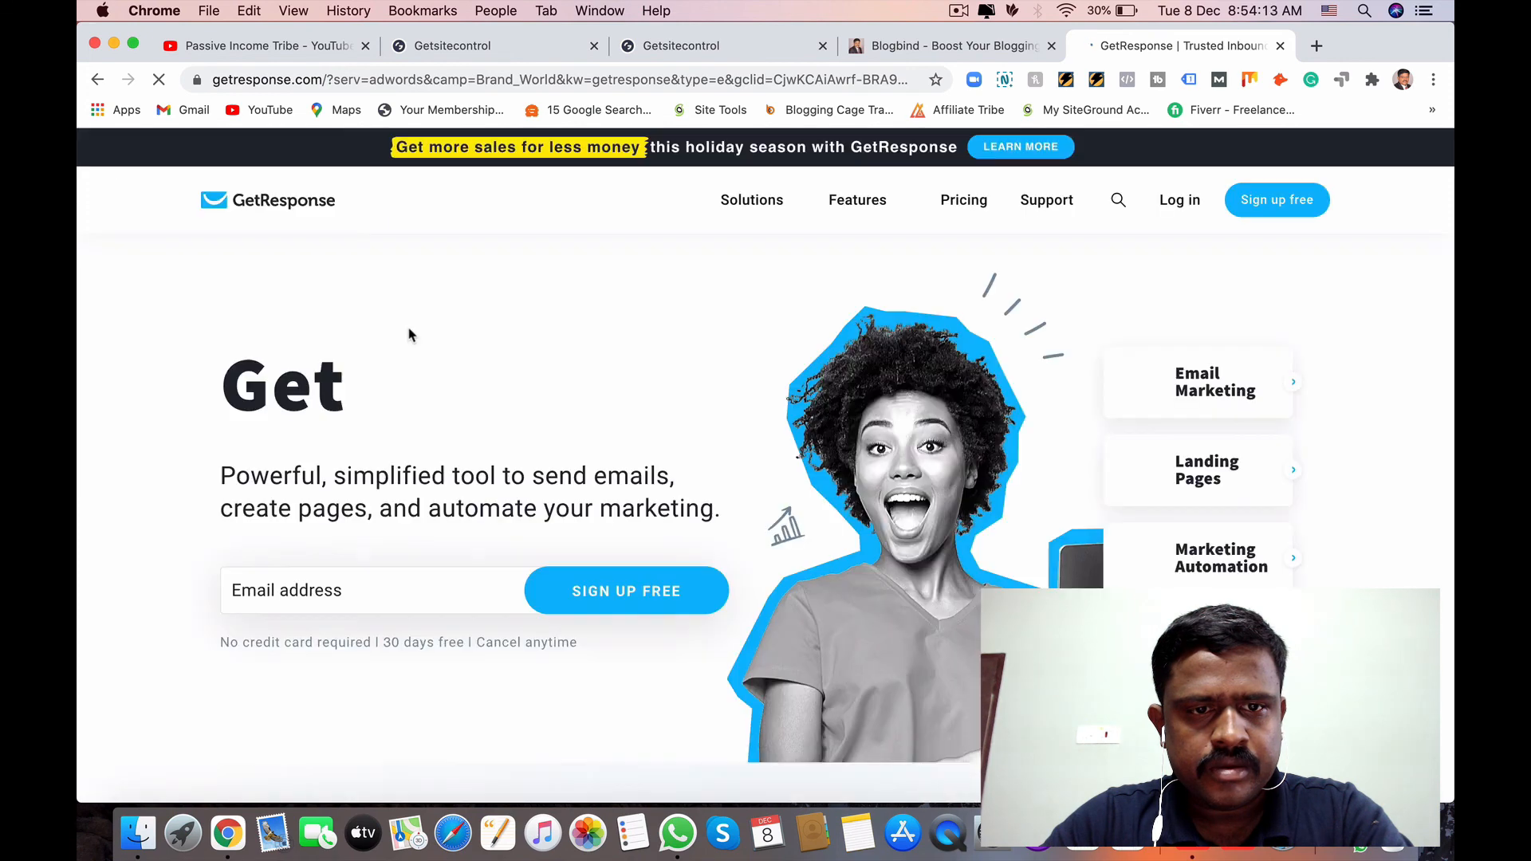
left_click(1177, 201)
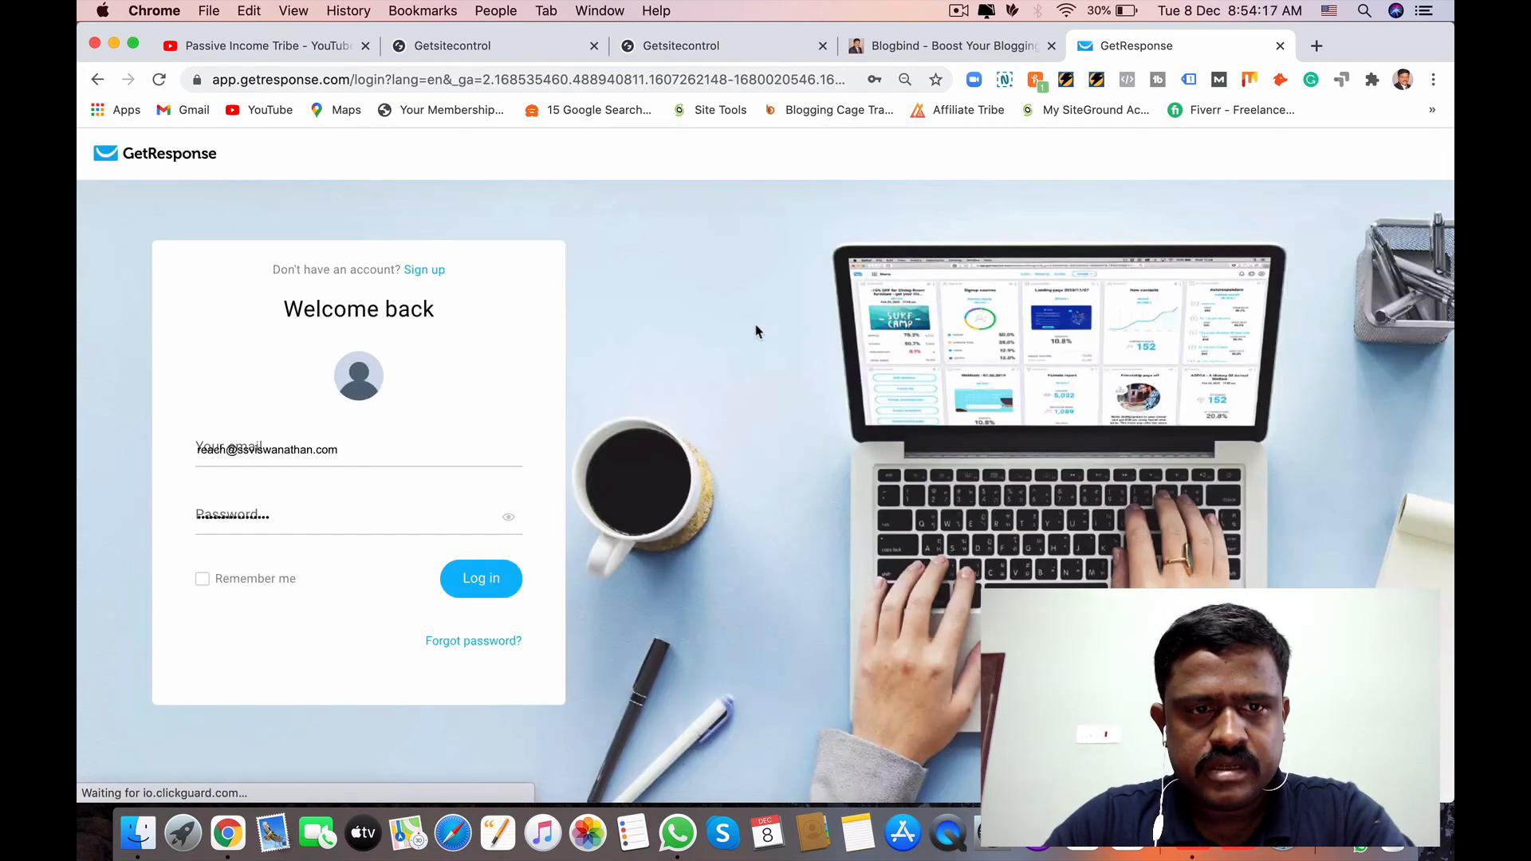
left_click(484, 585)
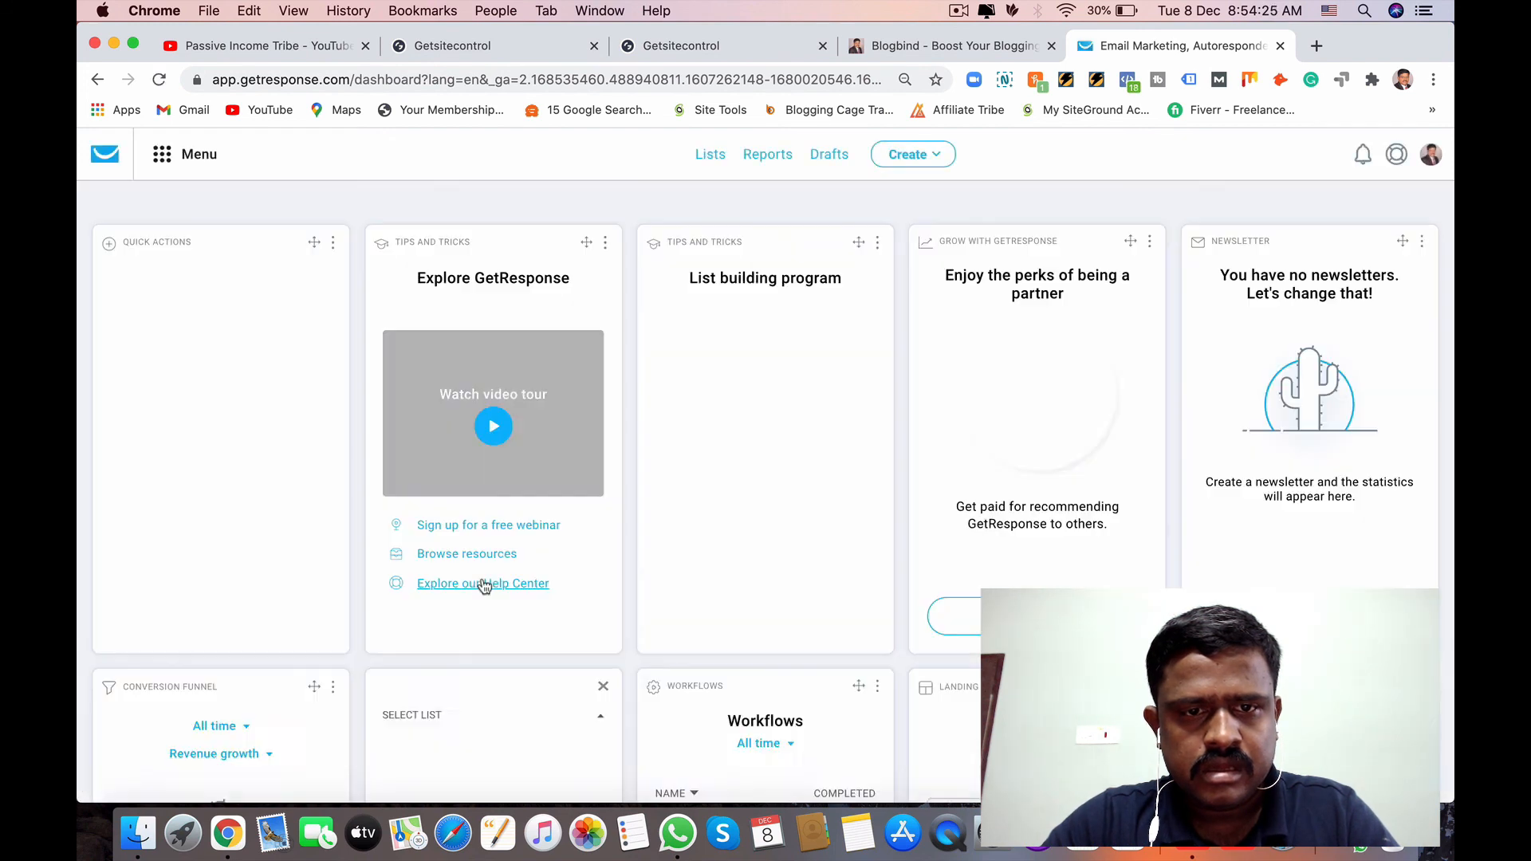
Examine the contacts of the lead_getsitecontrol list and the first contact's details, and close the GetResponse tab
left_click(709, 157)
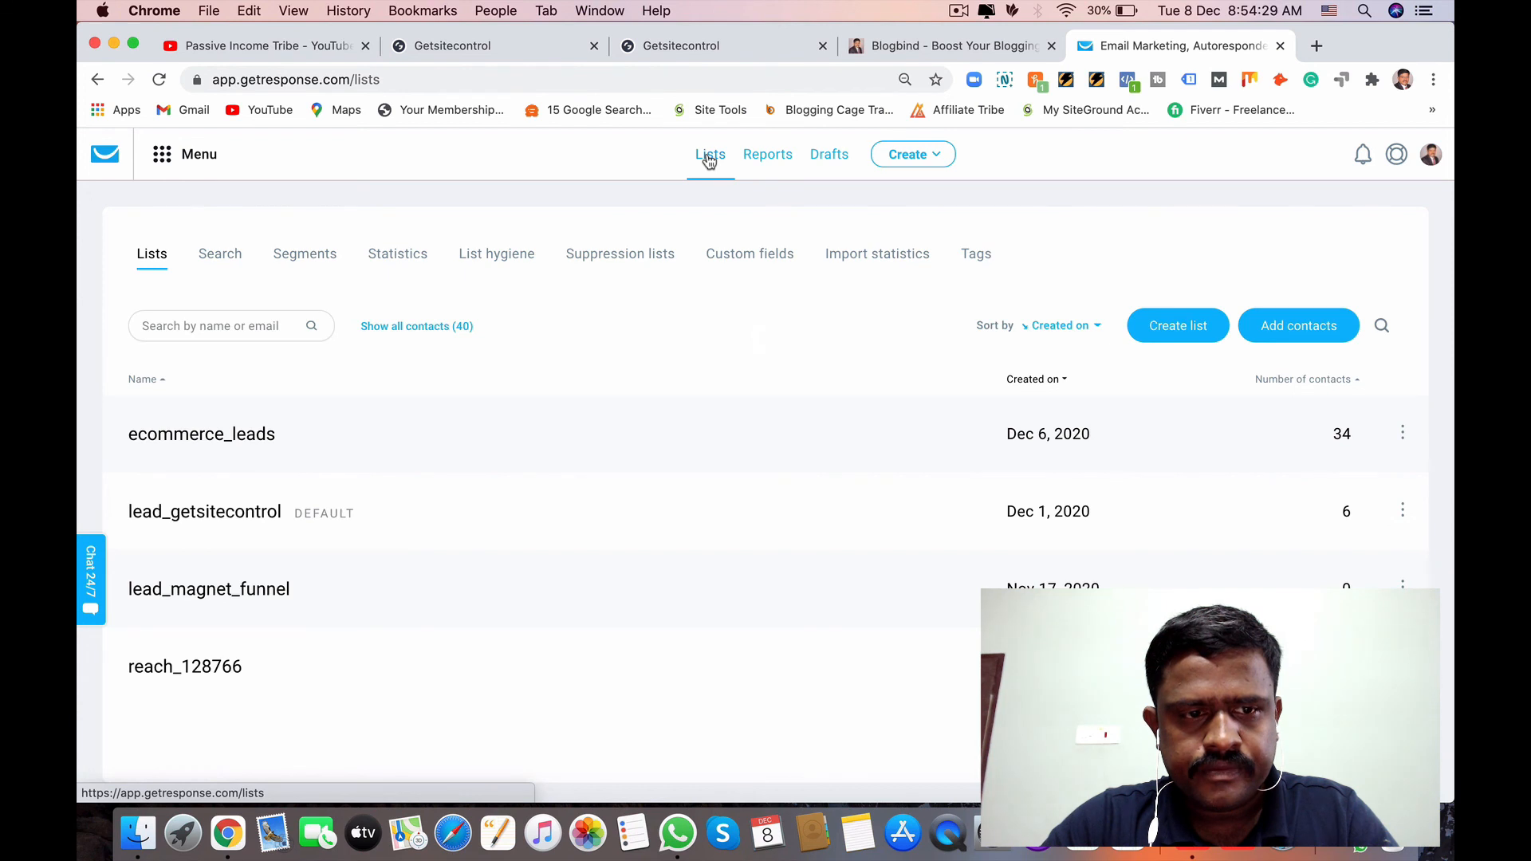
left_click(228, 519)
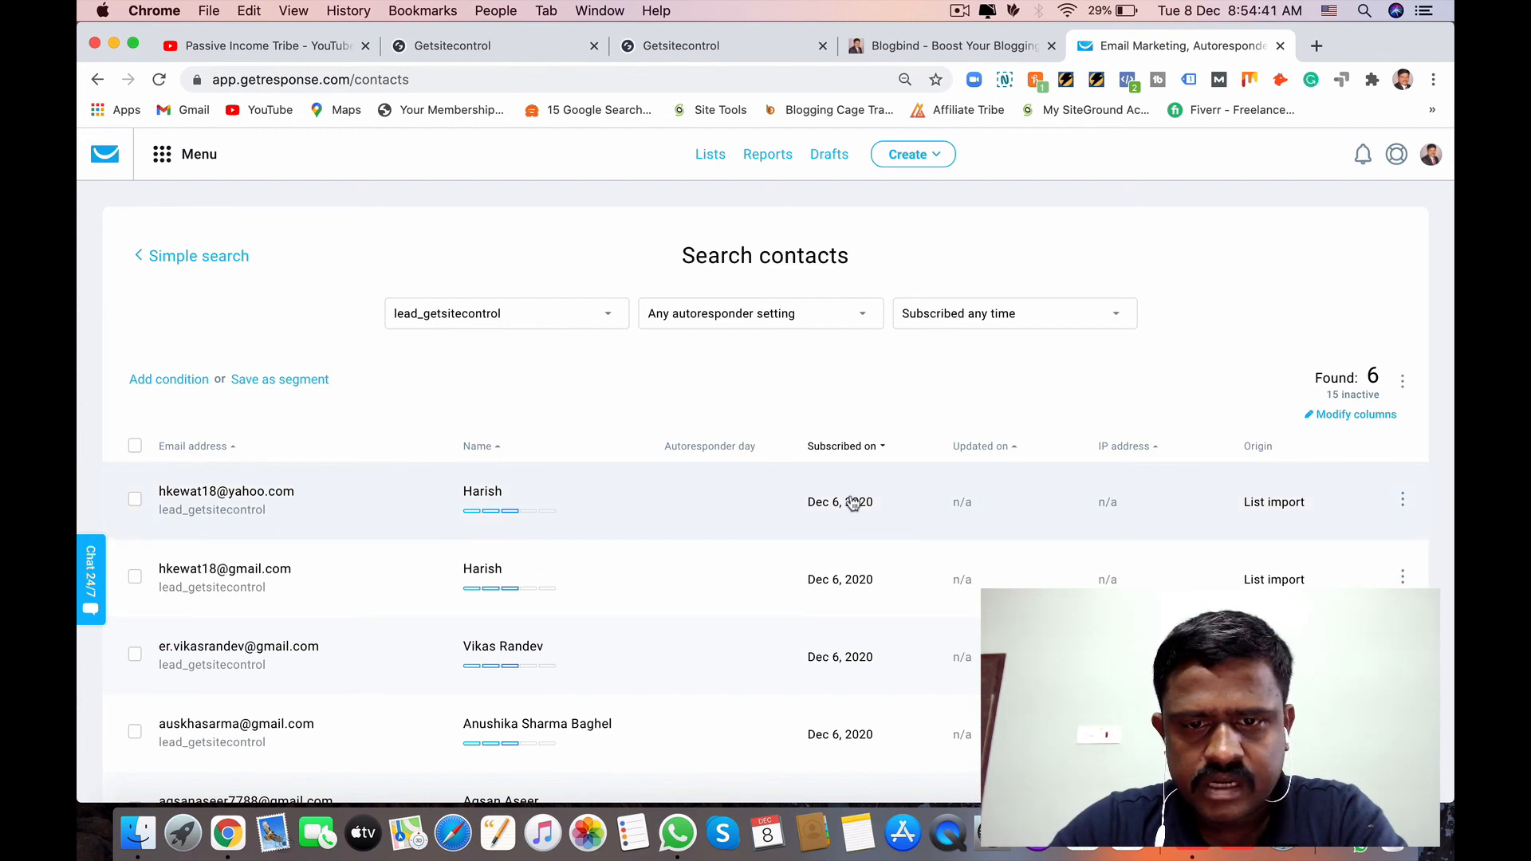
mouse_move(492, 583)
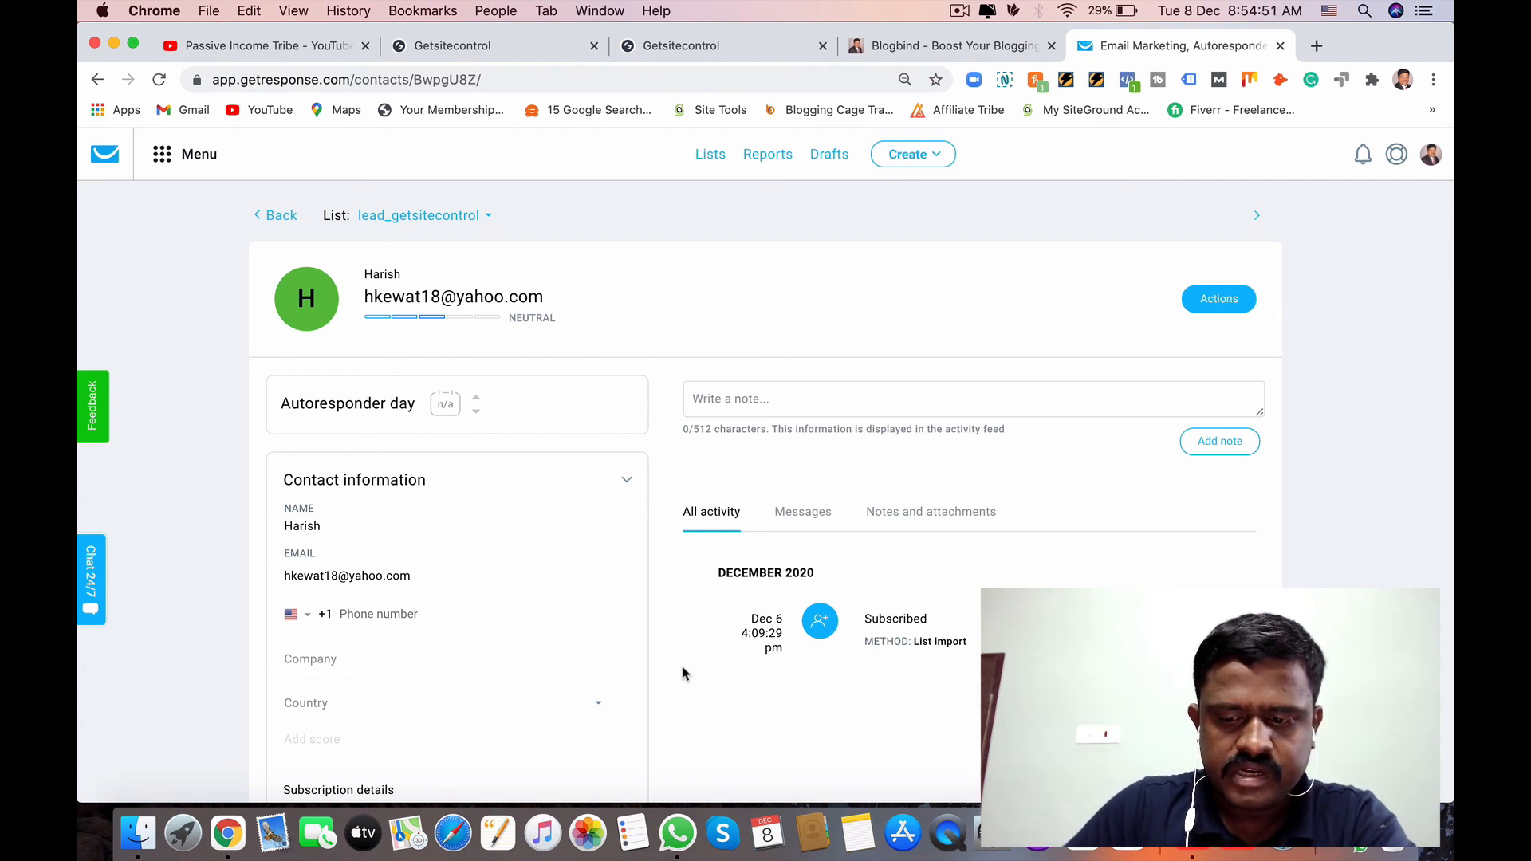
scroll(681, 674, "down", 5)
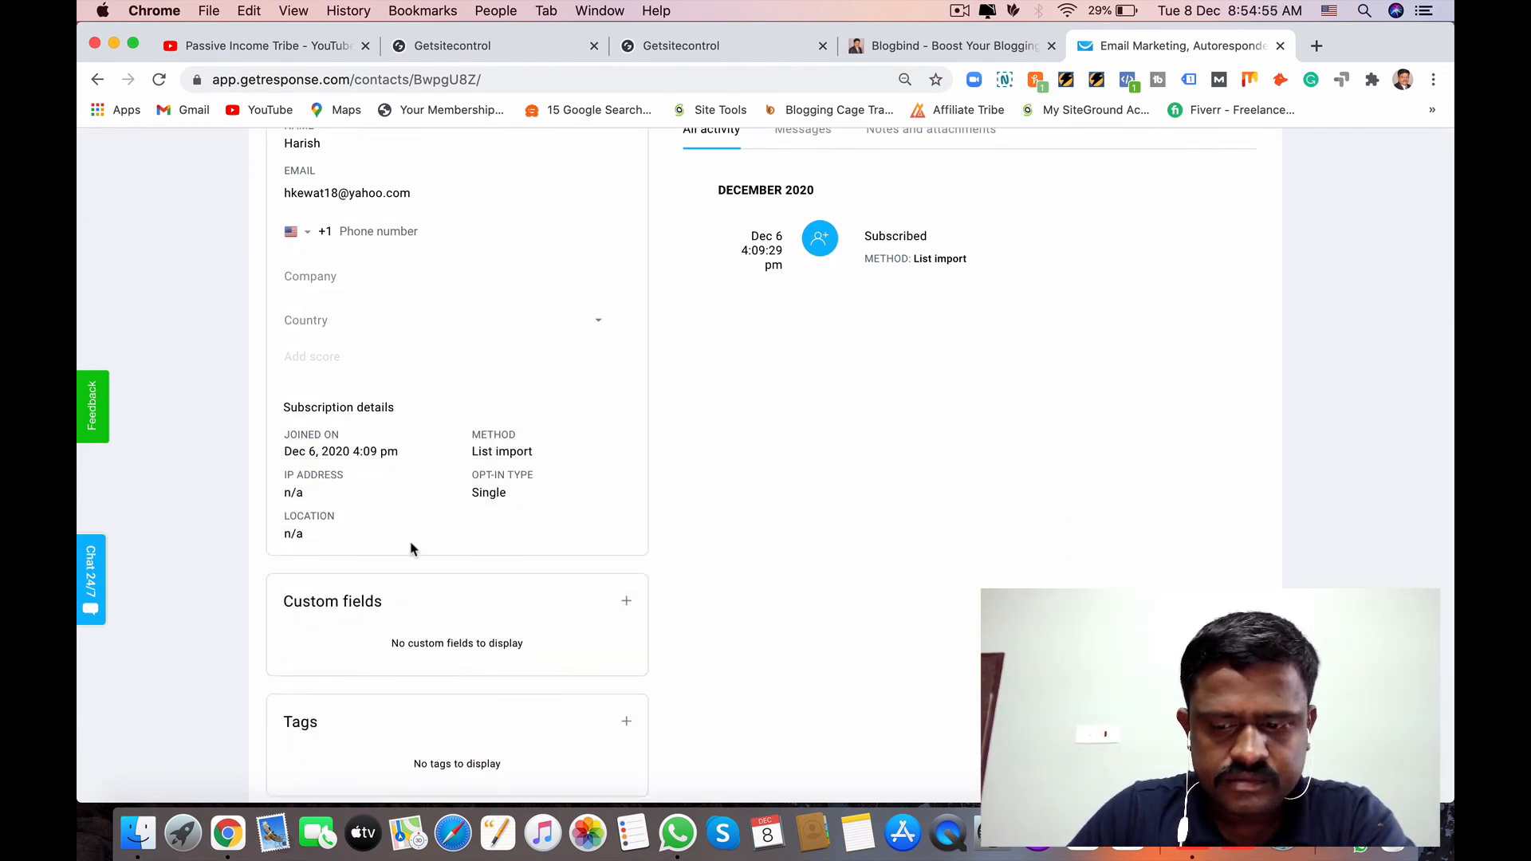
scroll(410, 548, "down", 3)
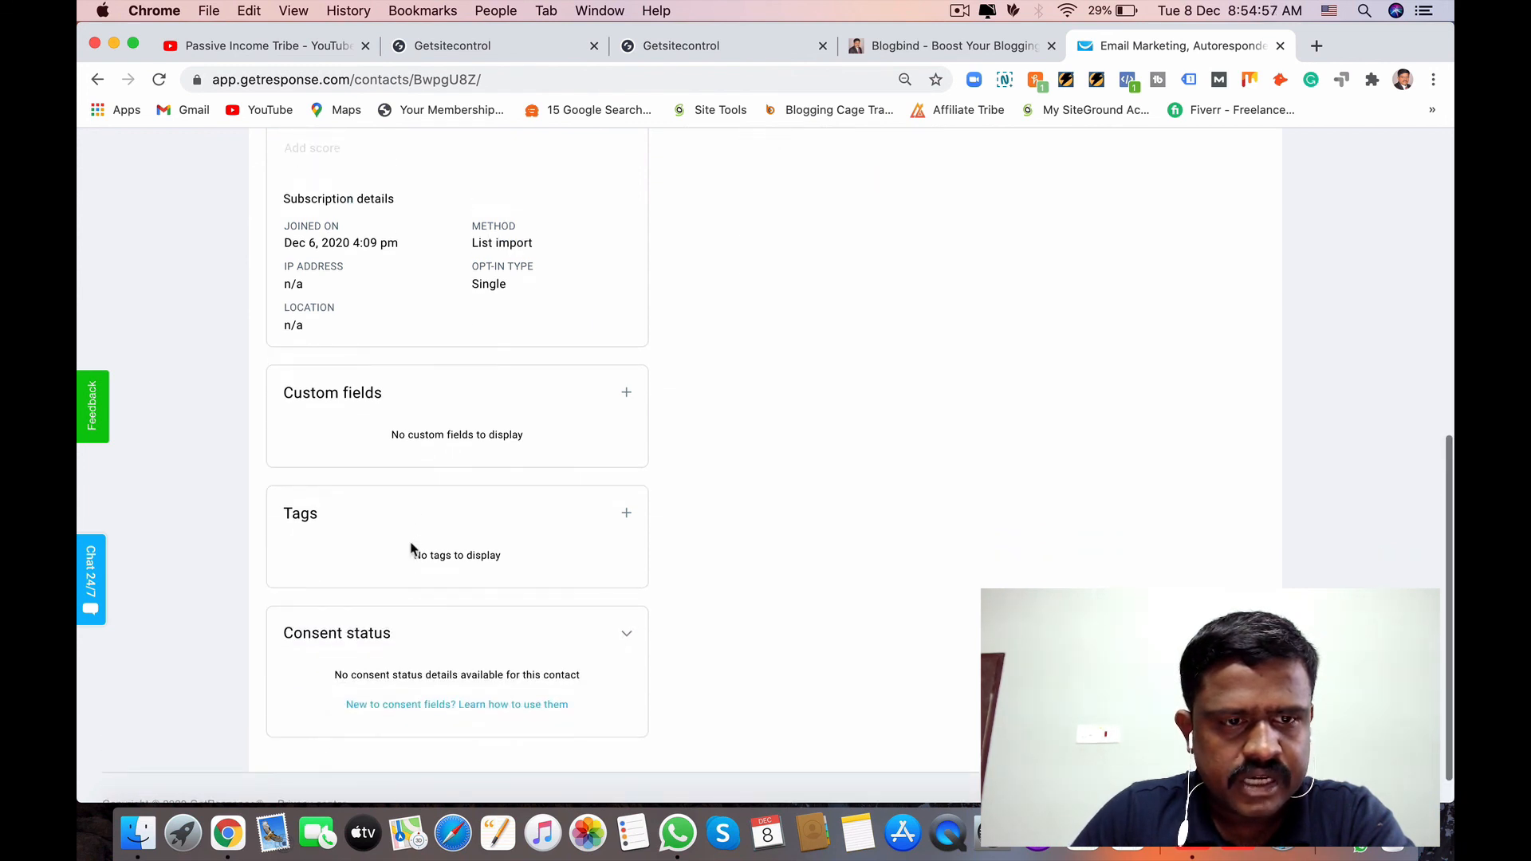
scroll(411, 549, "up", 10)
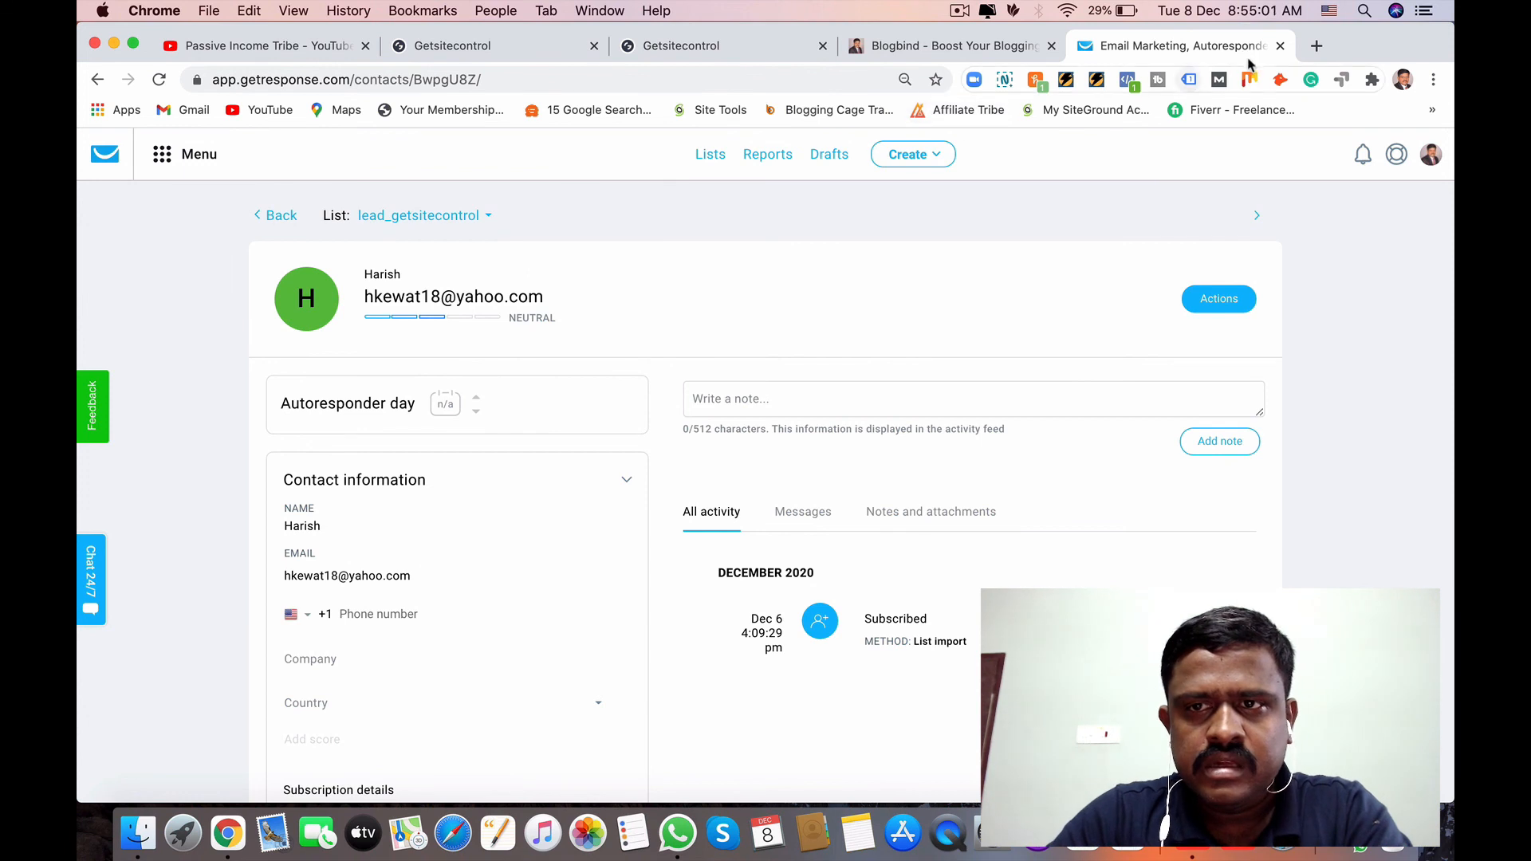
left_click(1280, 46)
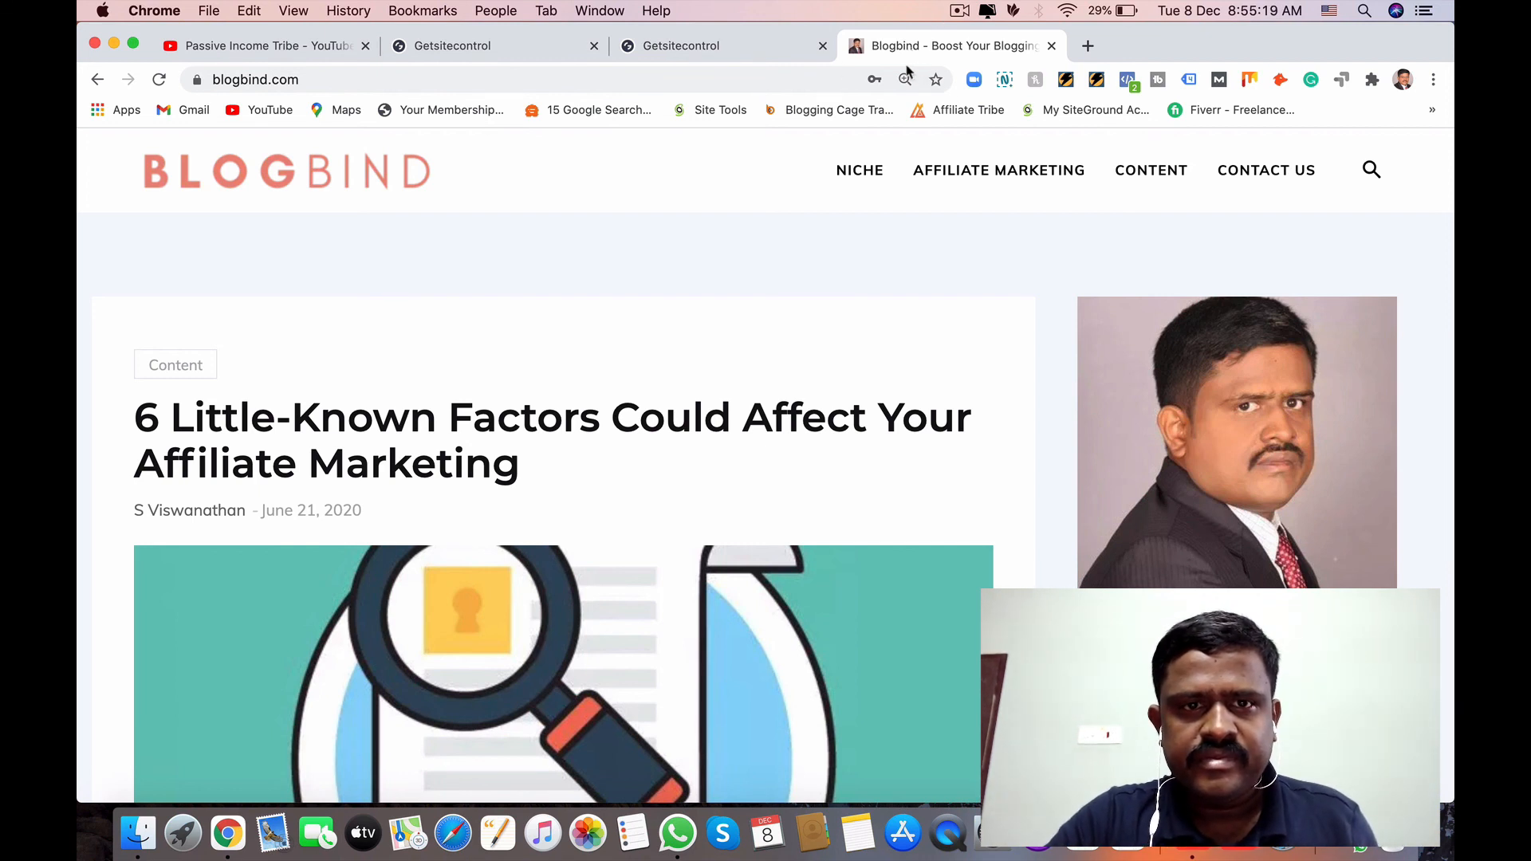
left_click(959, 11)
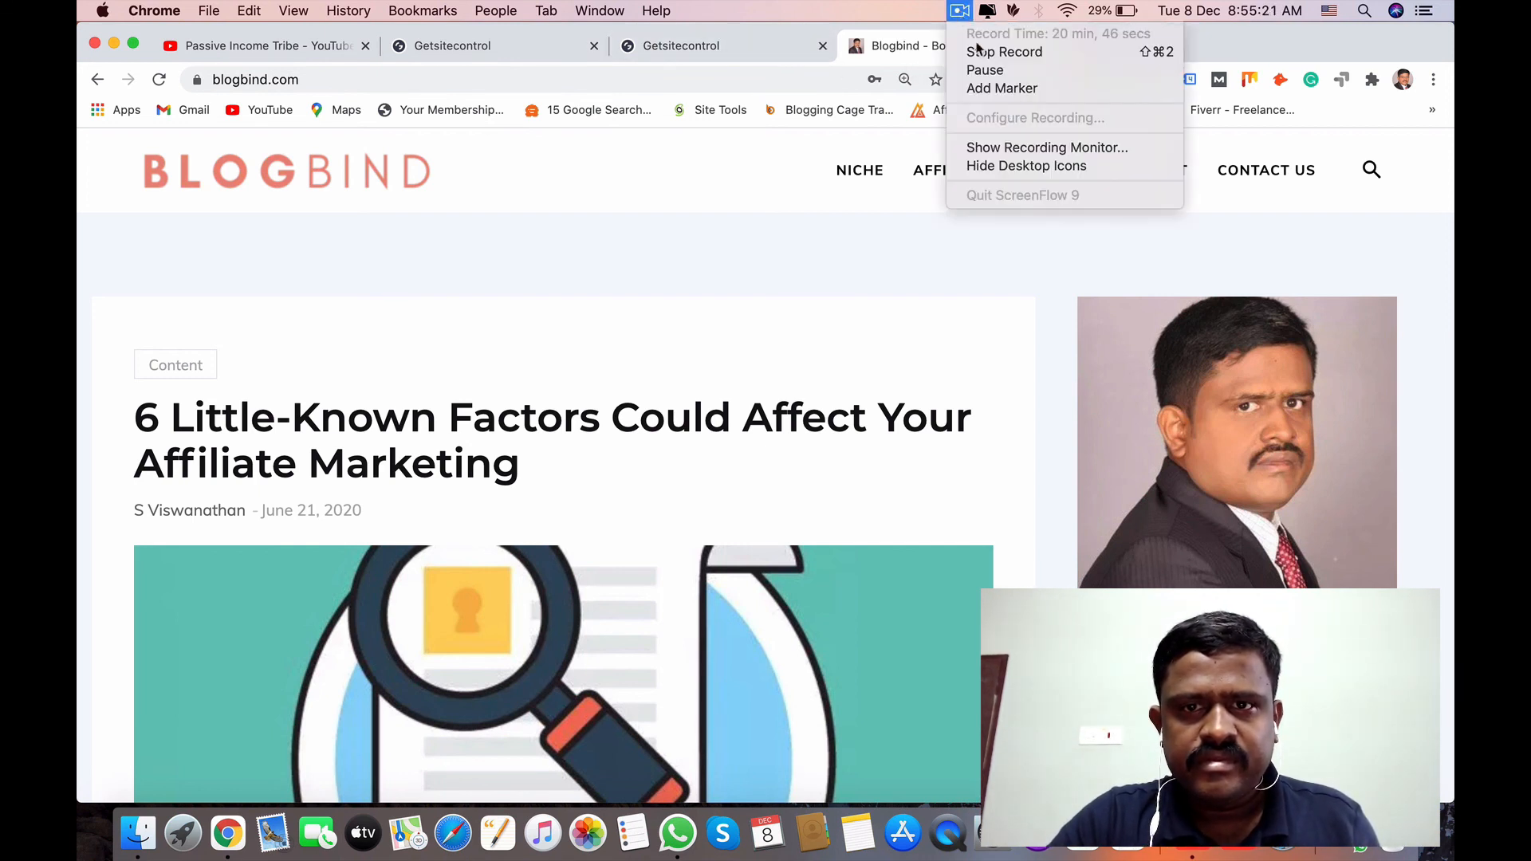